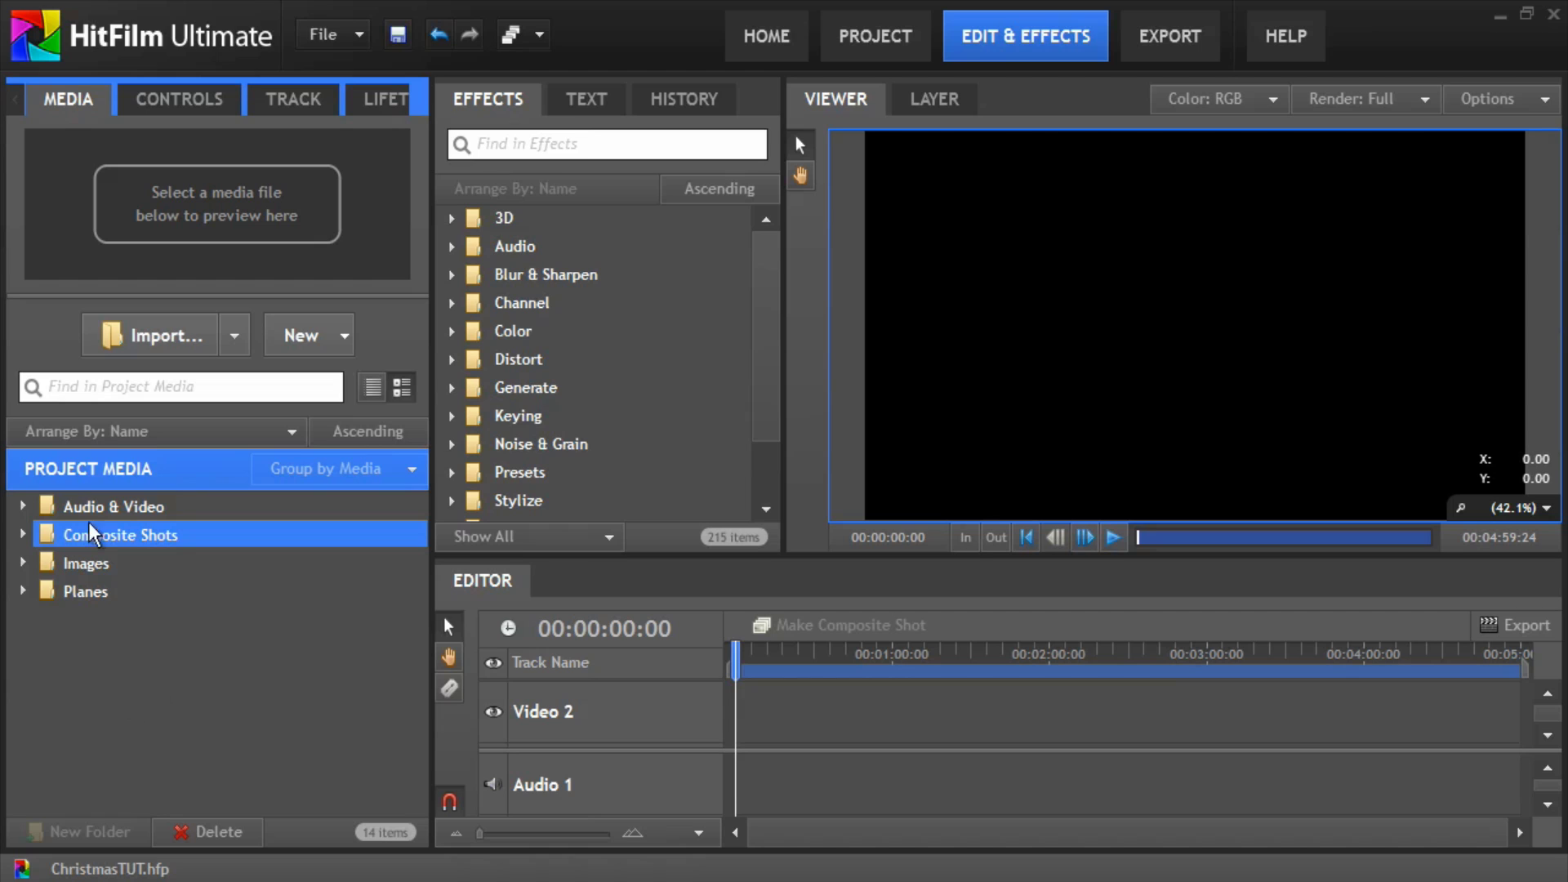
Step: Create a new composite shot named Base with its height set to 1280
double_click(45, 534)
left_click(335, 330)
left_click(350, 390)
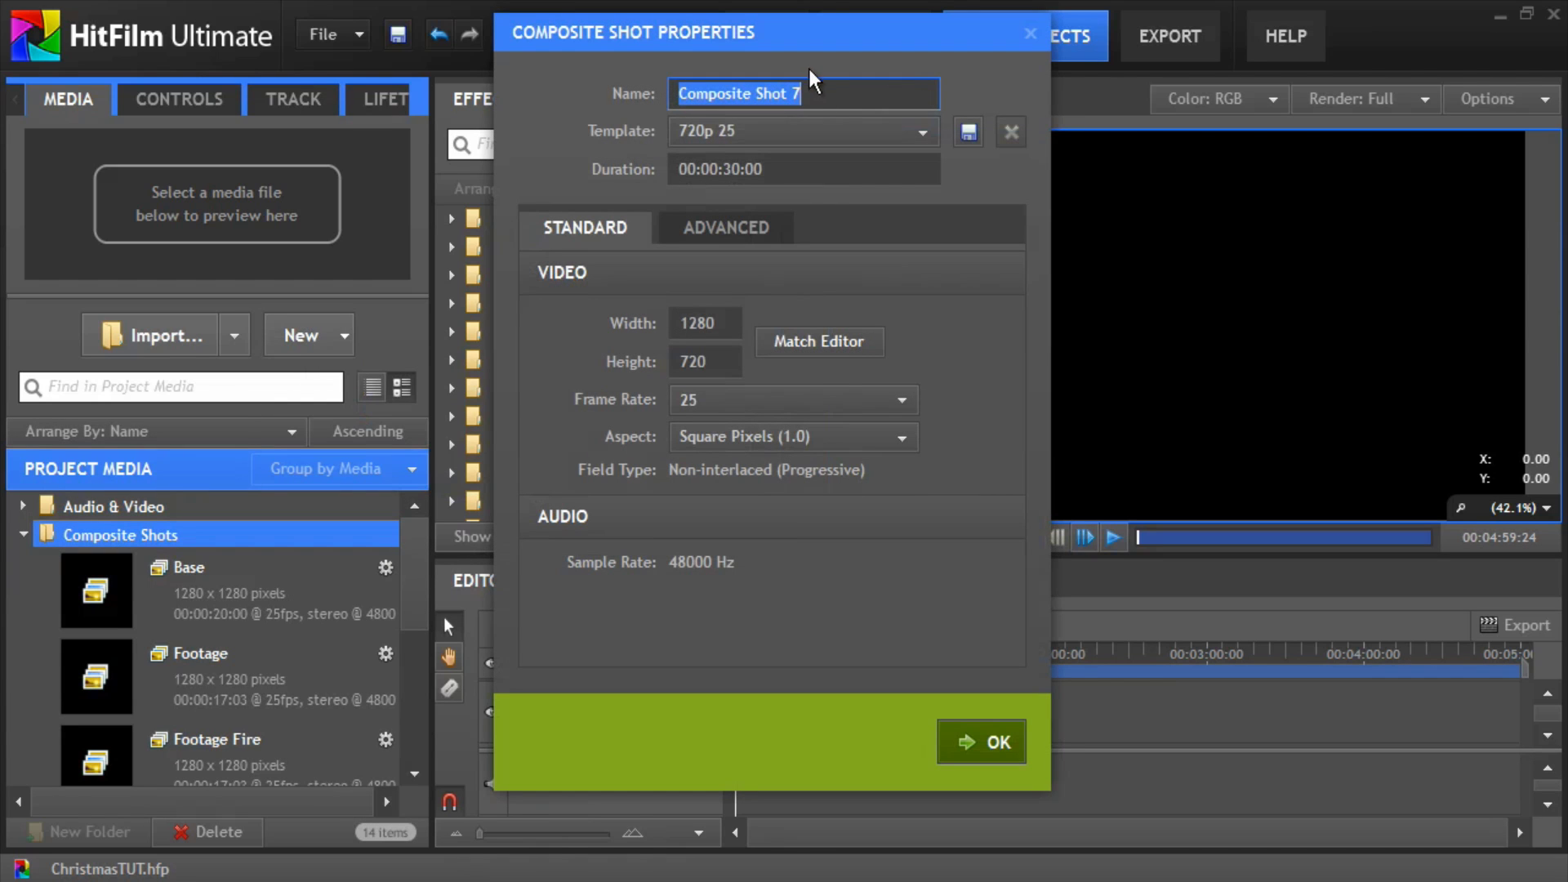
type("Base")
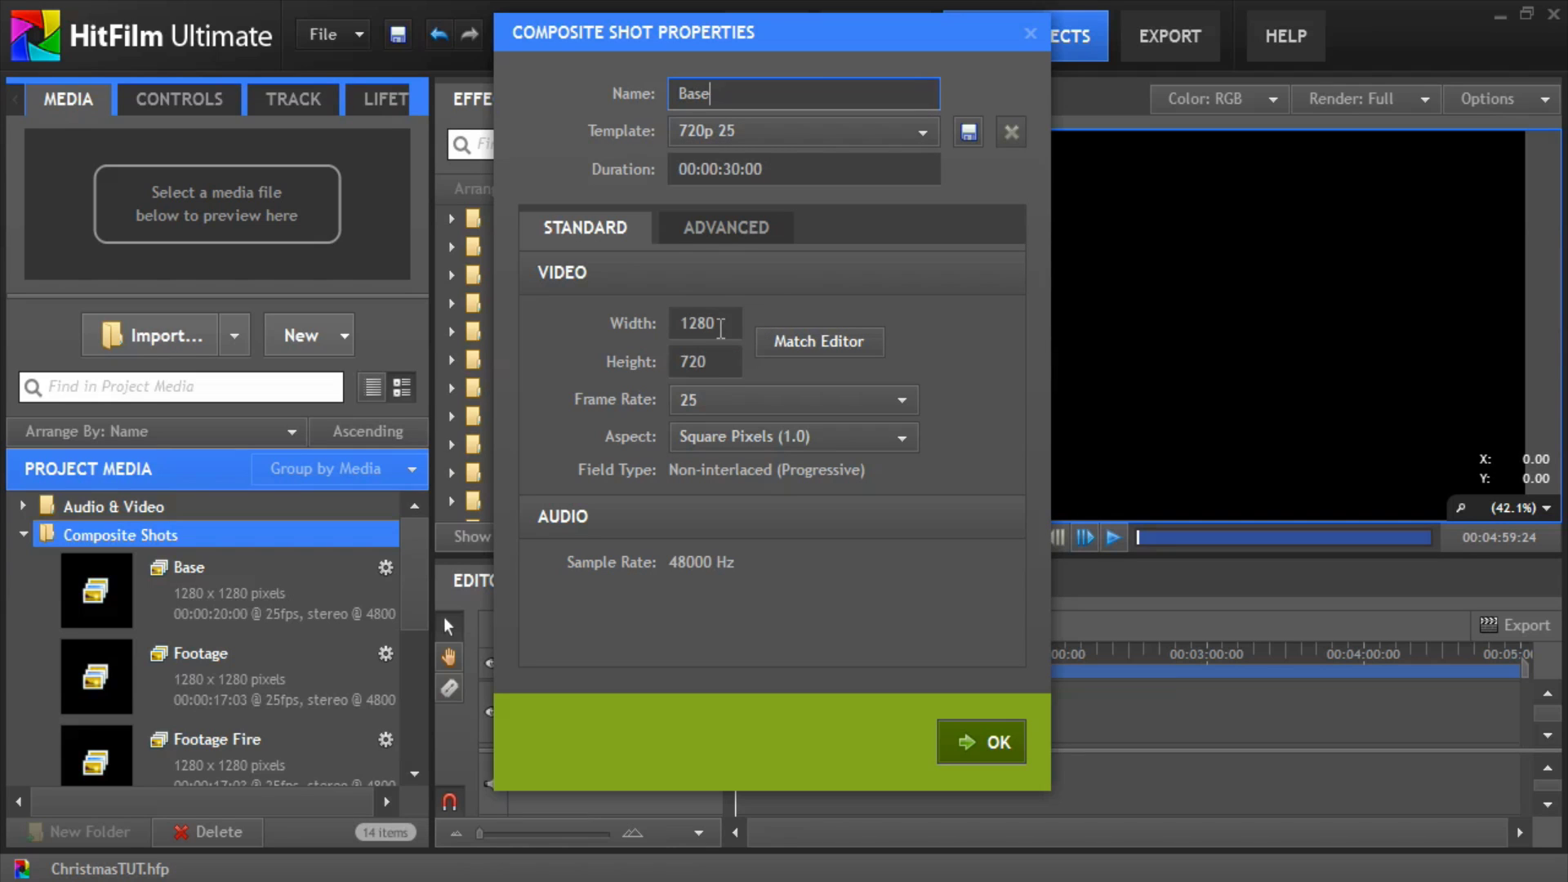
left_click(712, 360)
double_click(712, 360)
type("1280")
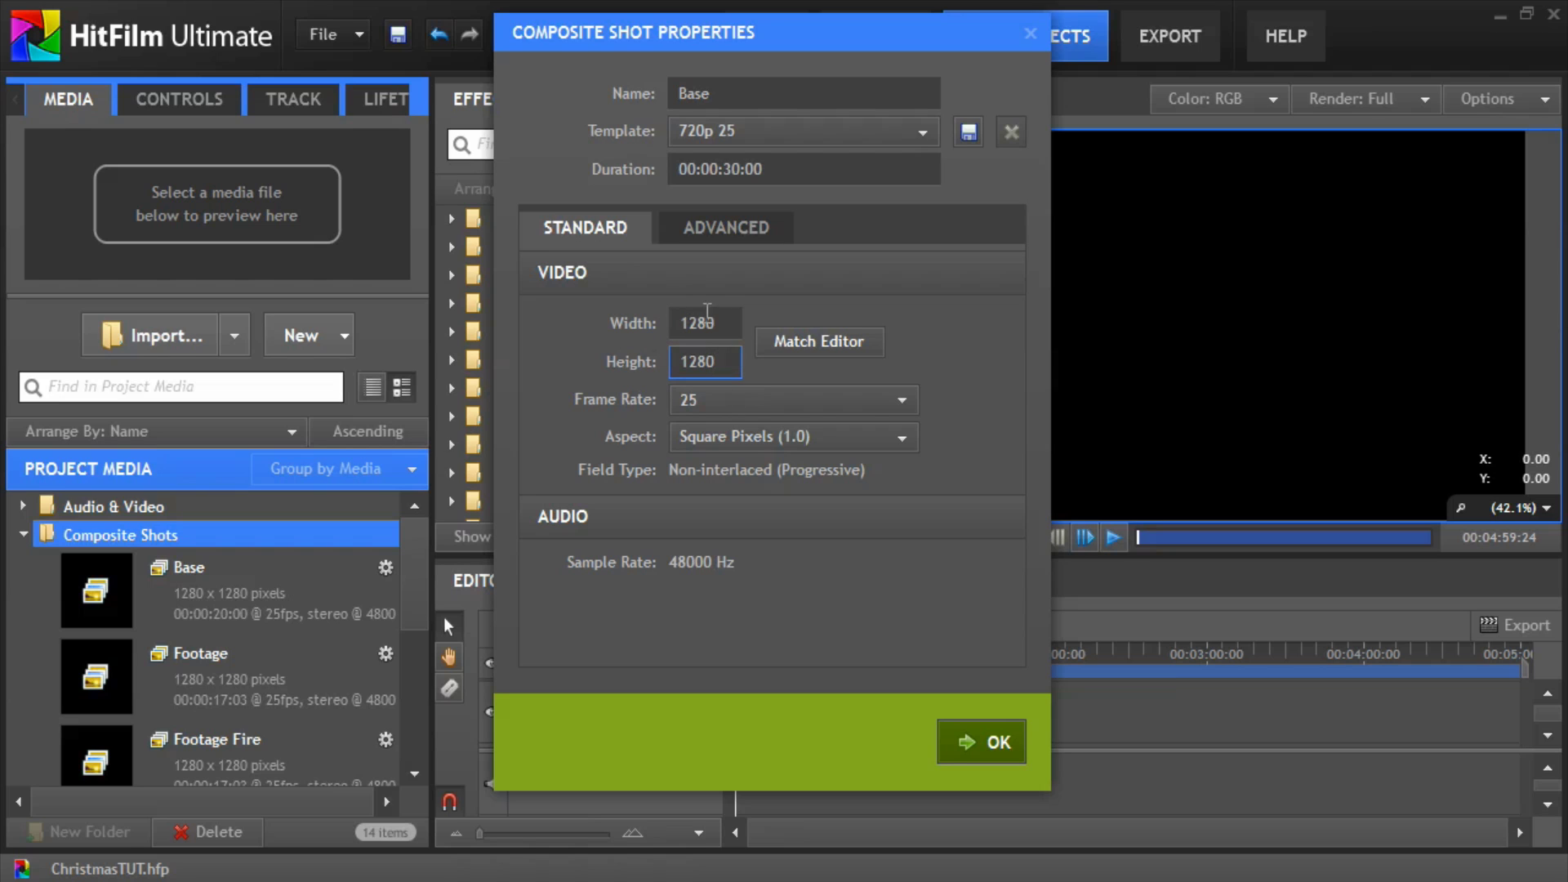
left_click(980, 744)
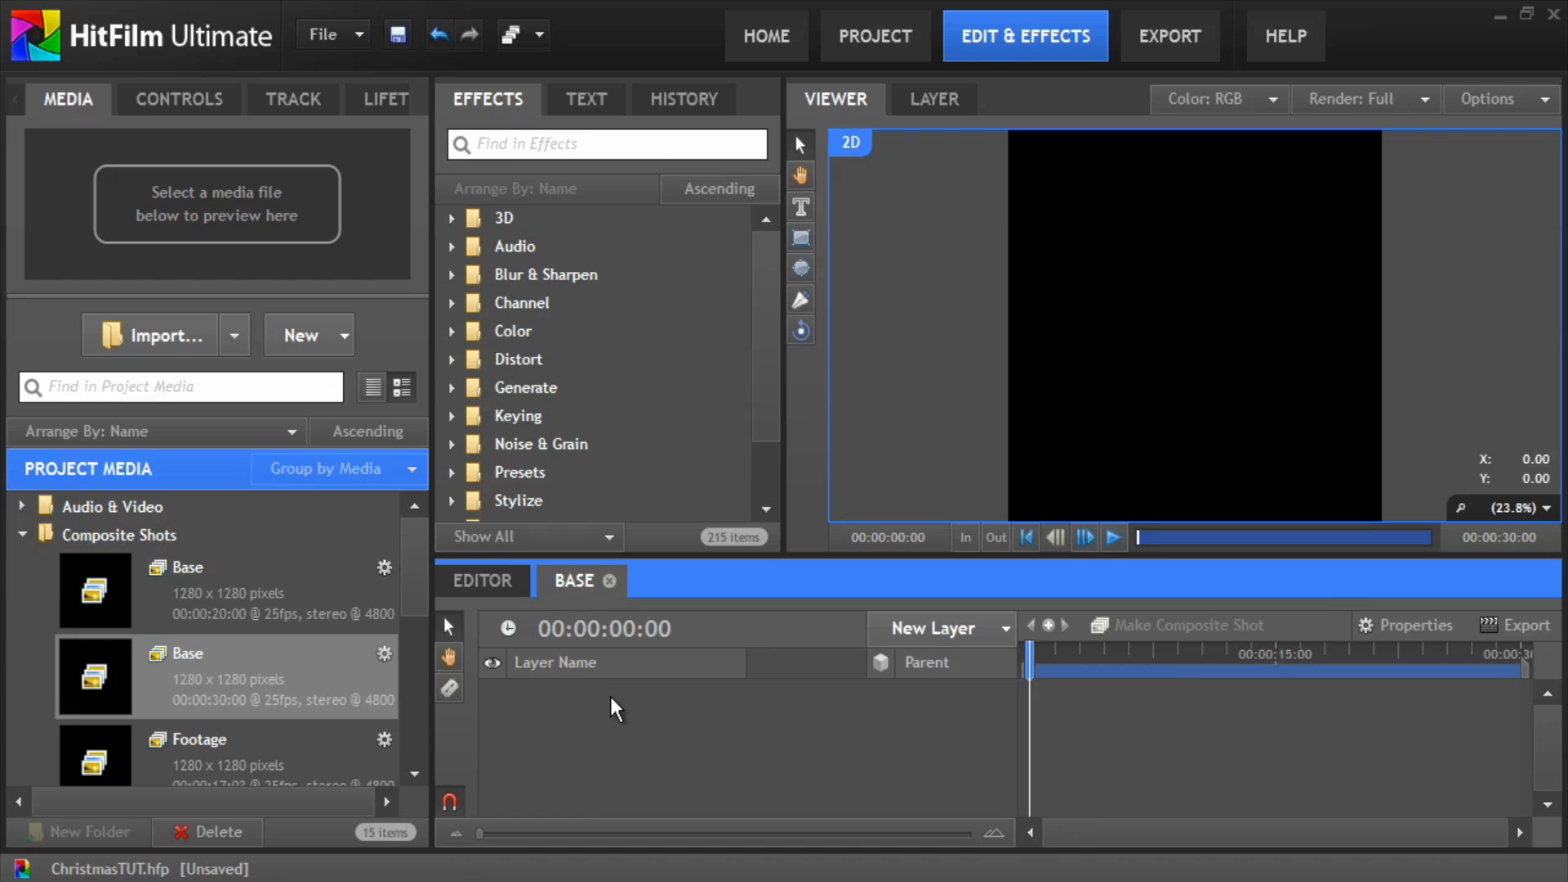
Step: Add a new plane layer named Base
right_click(601, 689)
mouse_move(629, 703)
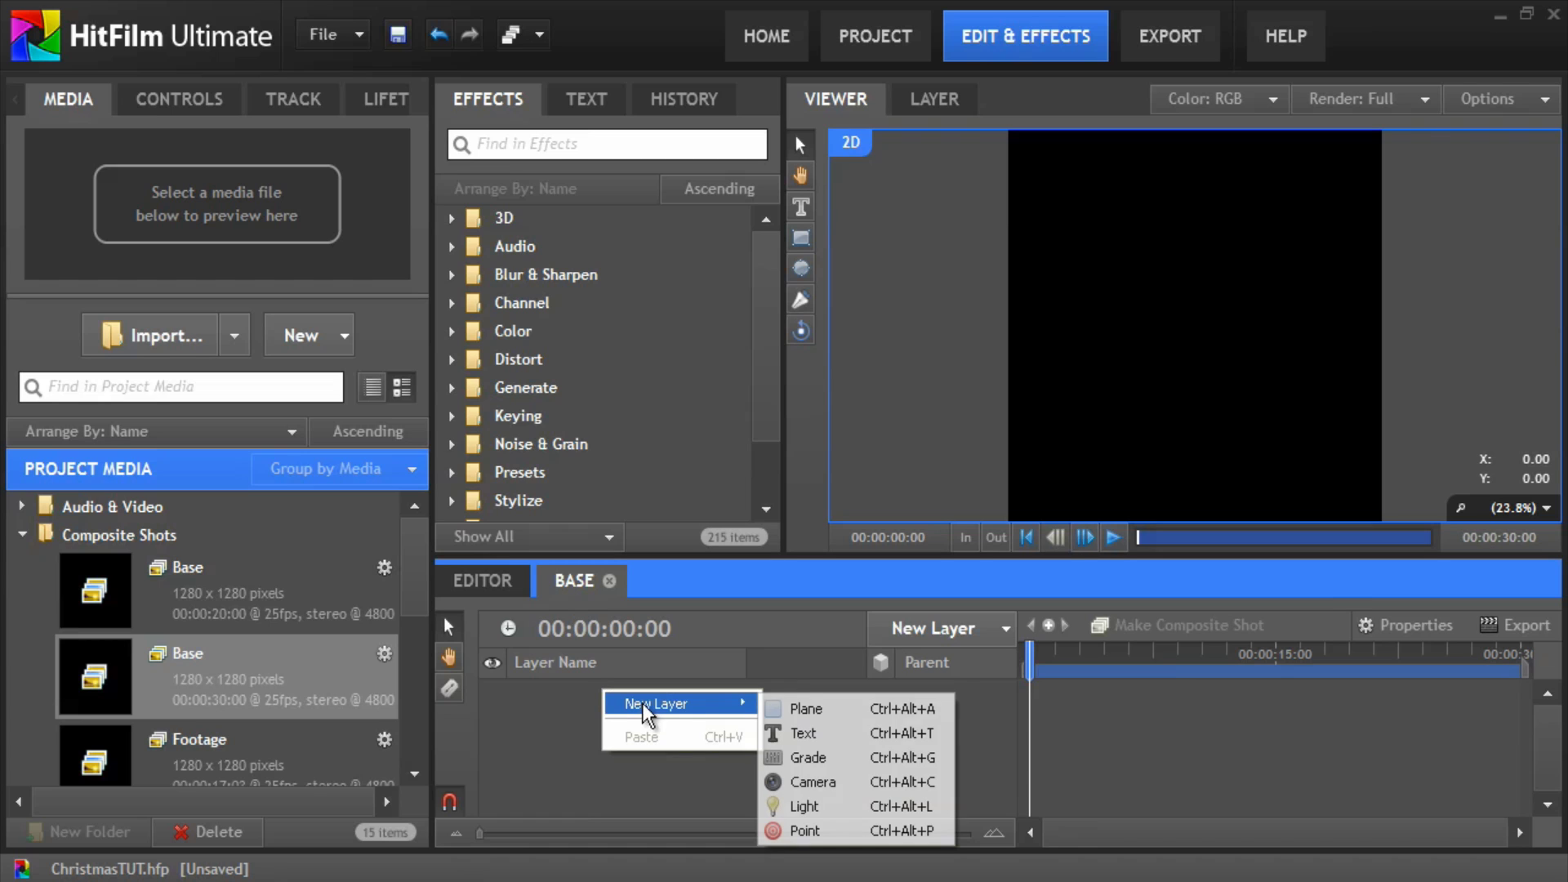
left_click(809, 708)
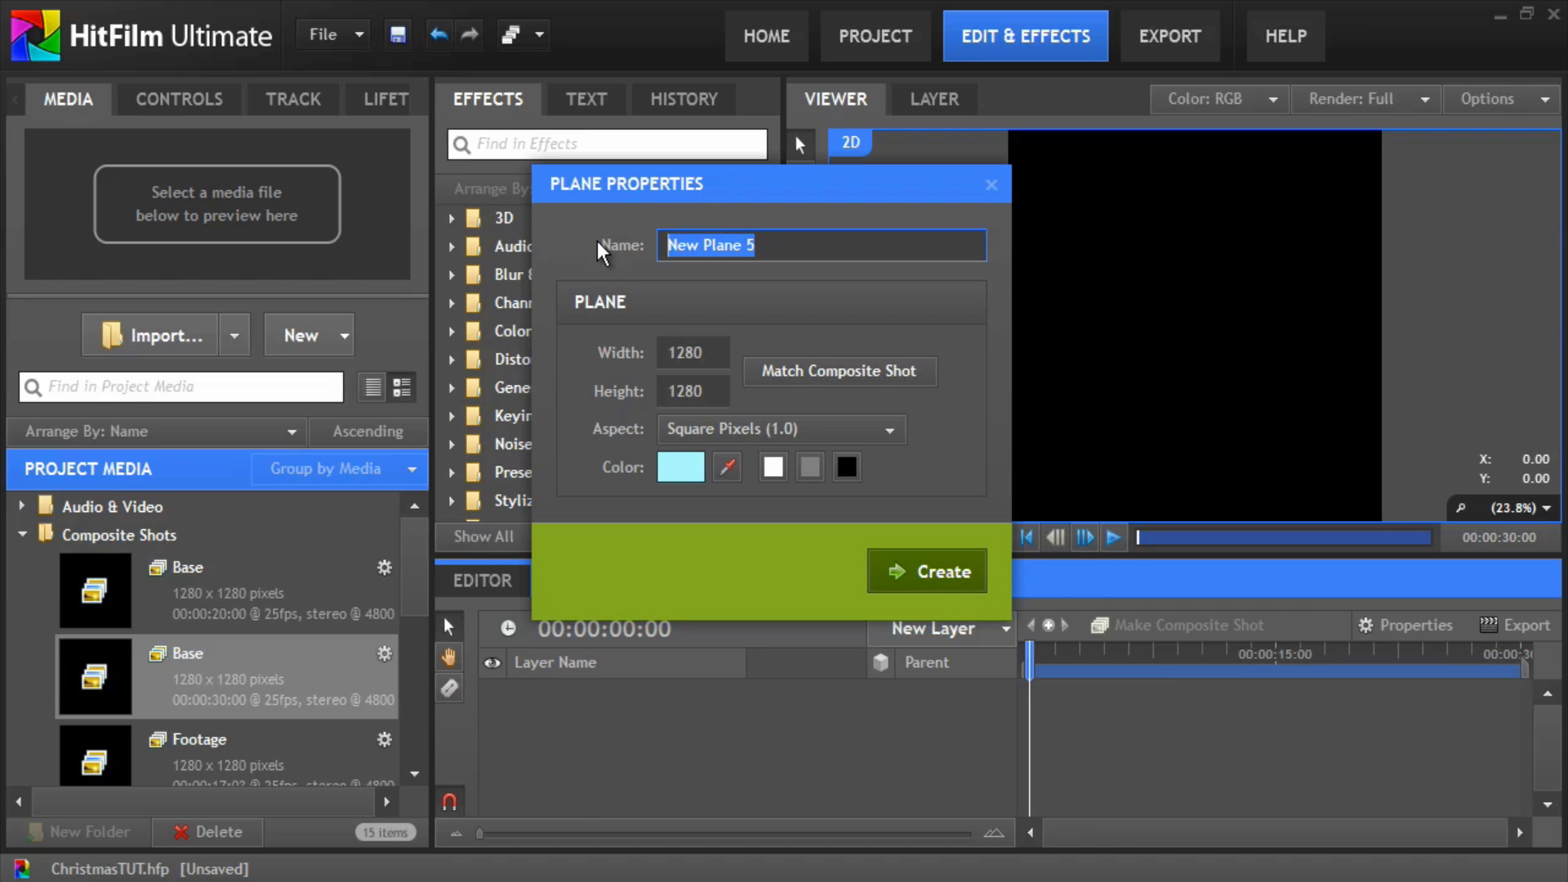
type("Base")
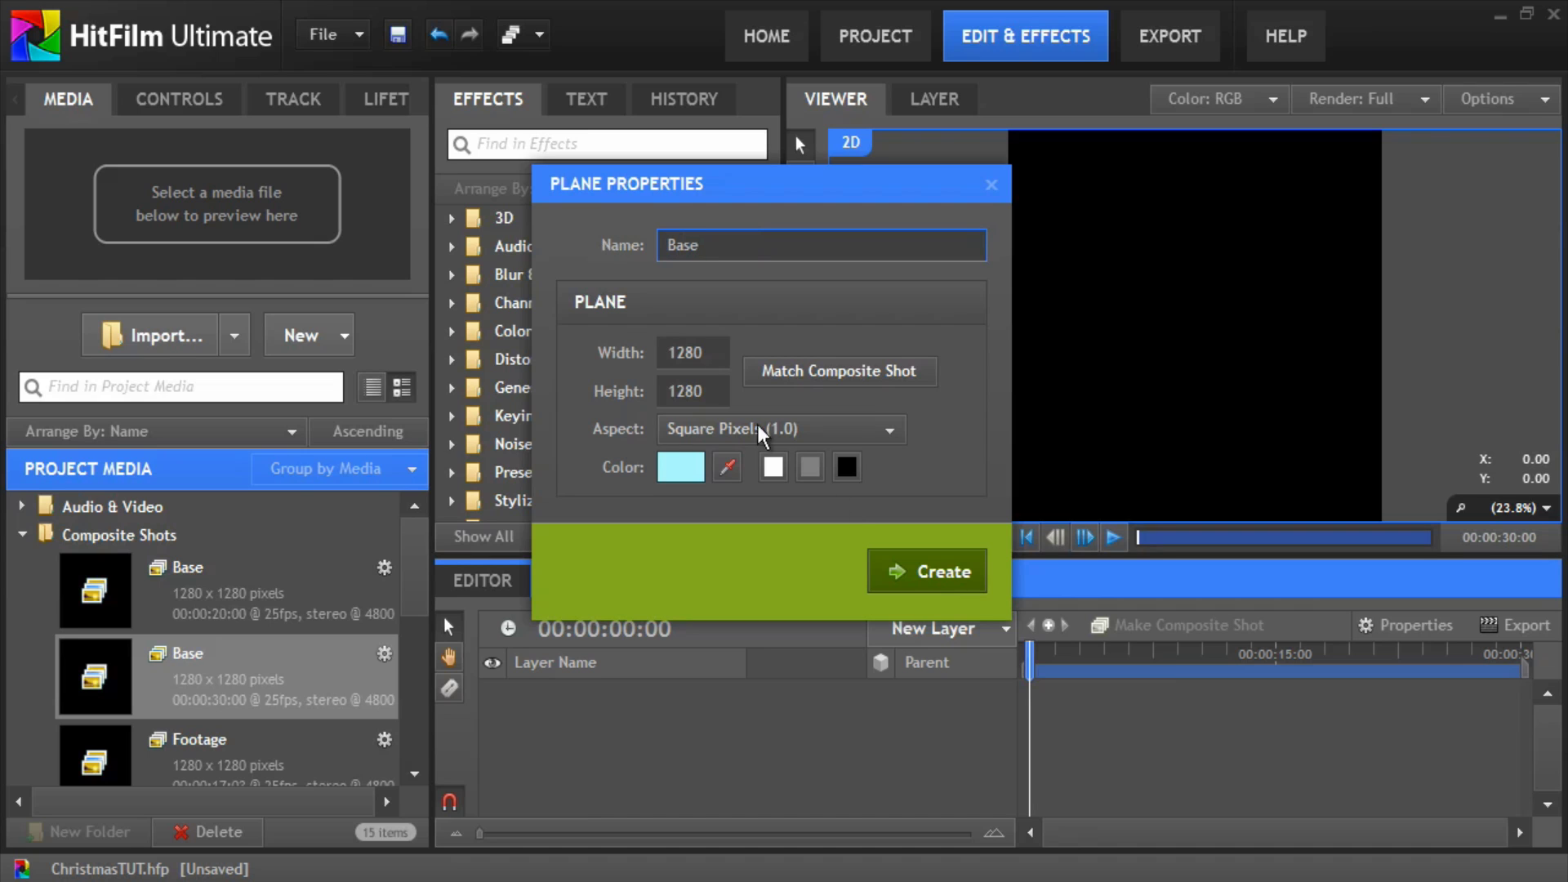
left_click(929, 565)
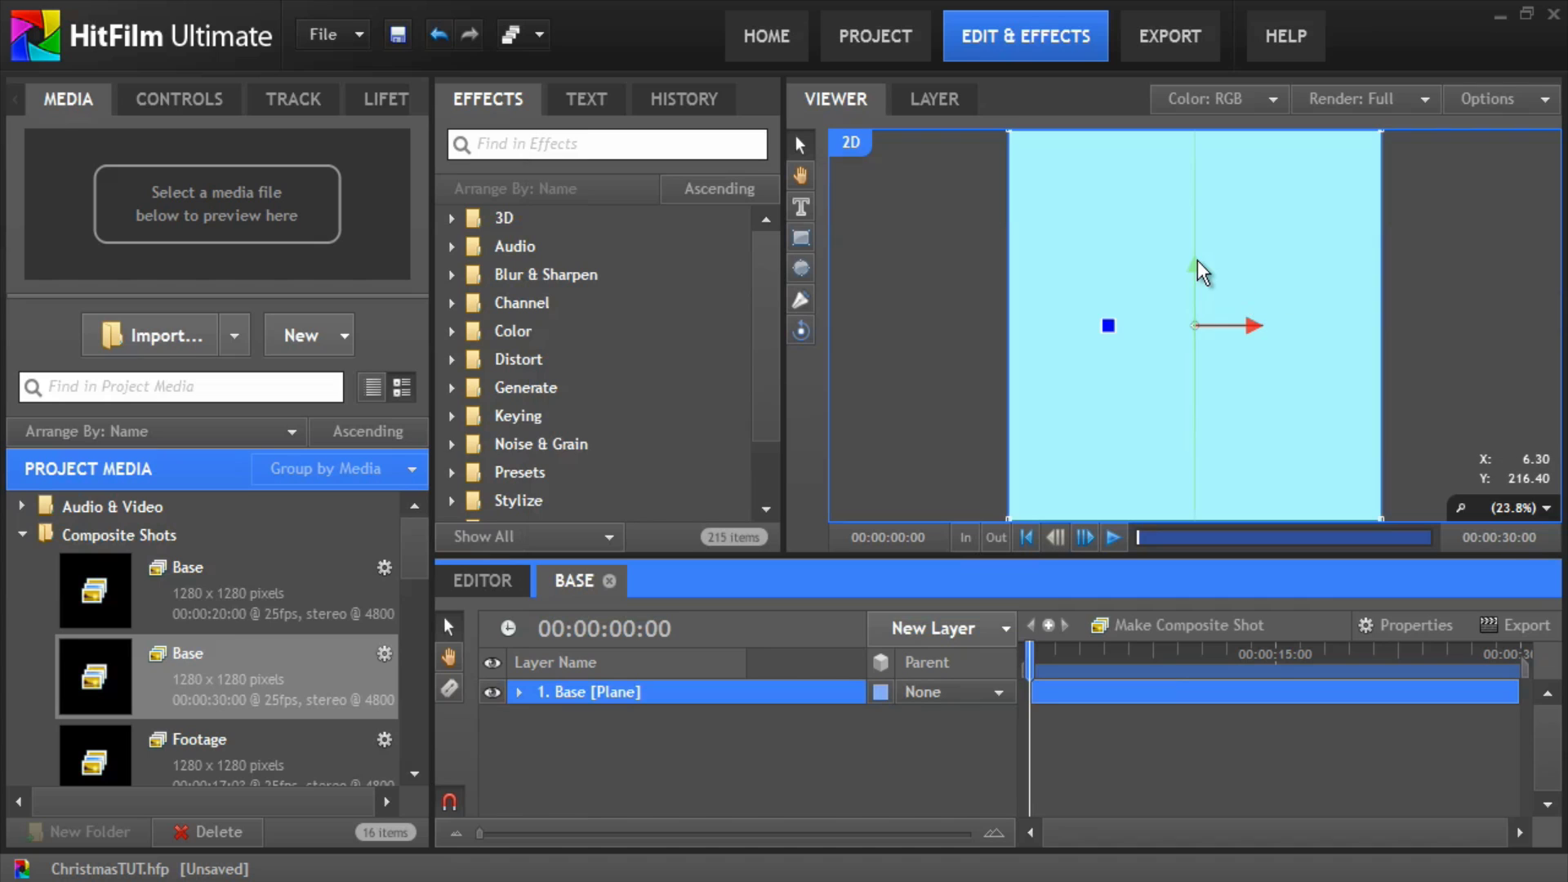
Step: Unlink scale, squash the Base plane to 18% height and move it lower in the frame
left_click(519, 693)
left_click(538, 768)
scroll(615, 757, "down", 3)
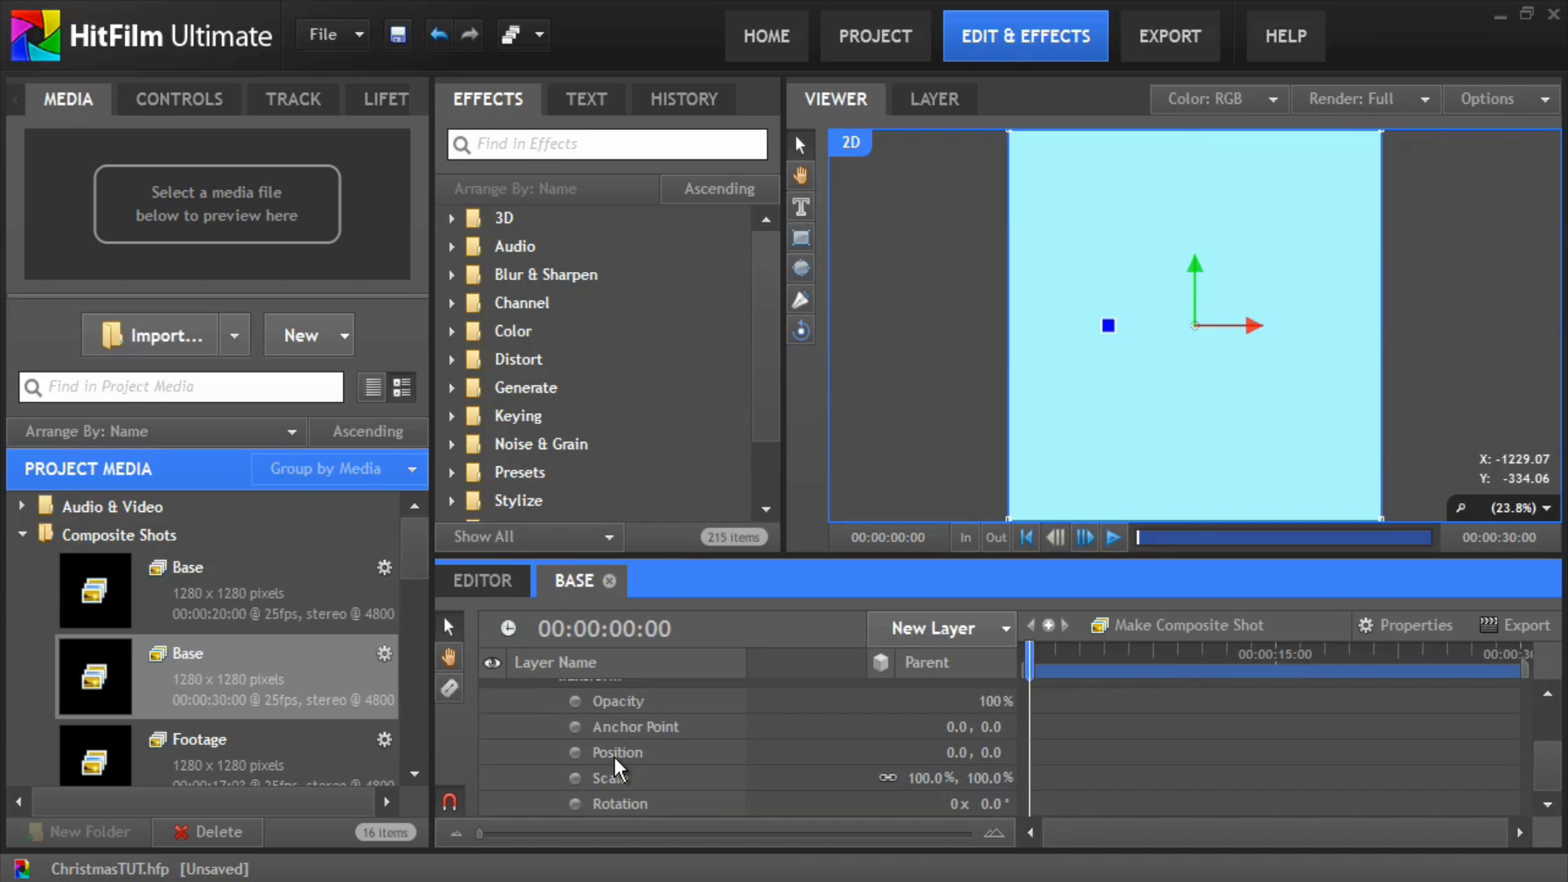
left_click(888, 777)
left_click_drag(989, 778, 885, 766)
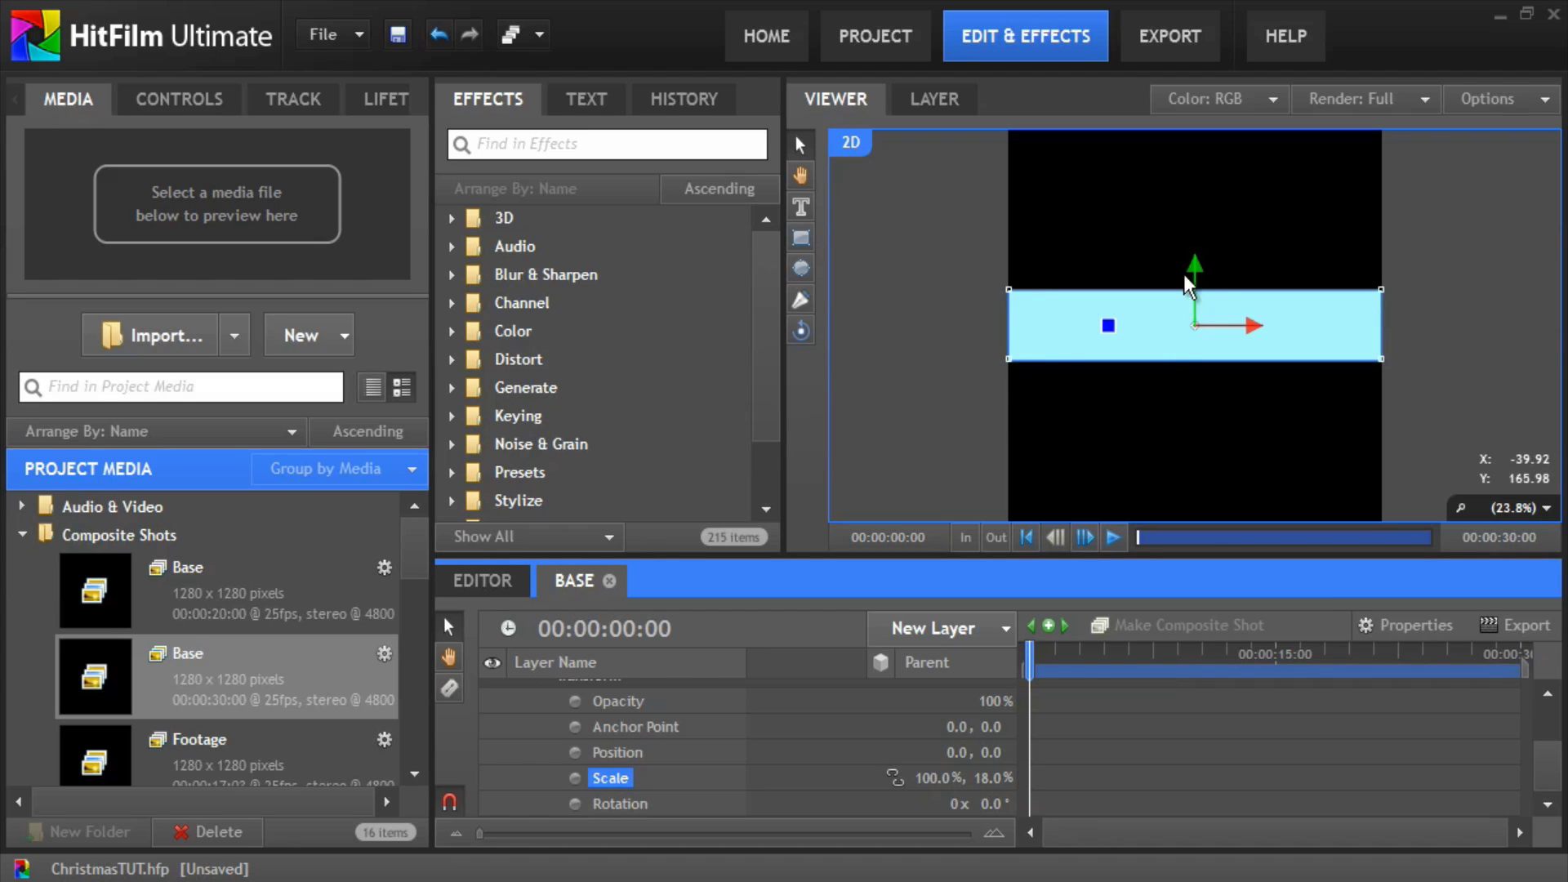
left_click_drag(1197, 266, 1189, 330)
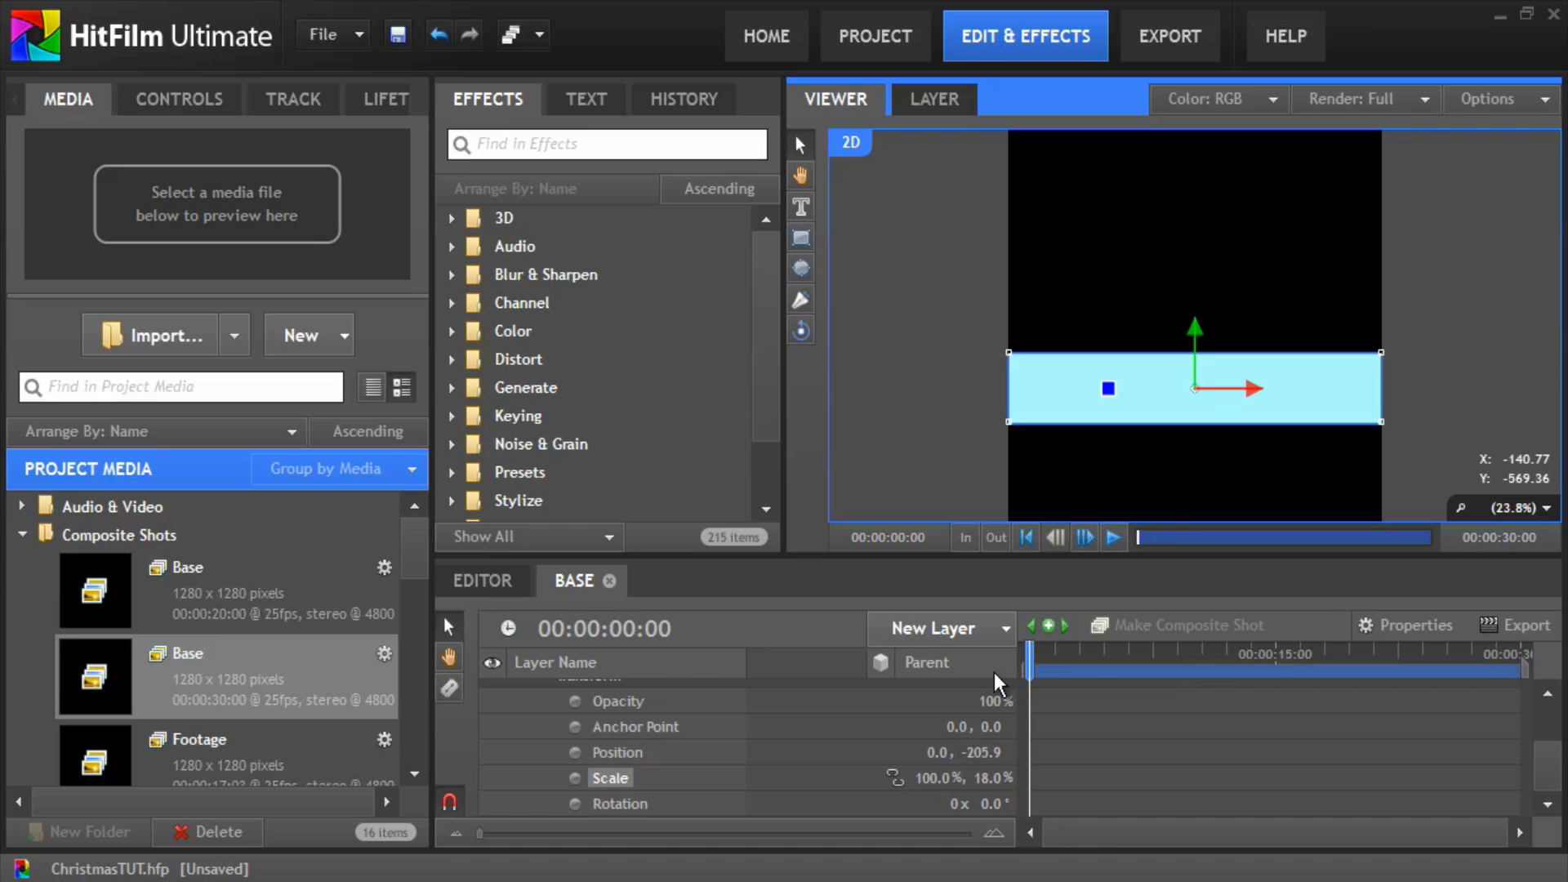
scroll(653, 735, "up", 3)
Step: Search effects for 'col' and apply Color Gradient to the Base plane
left_click(604, 693)
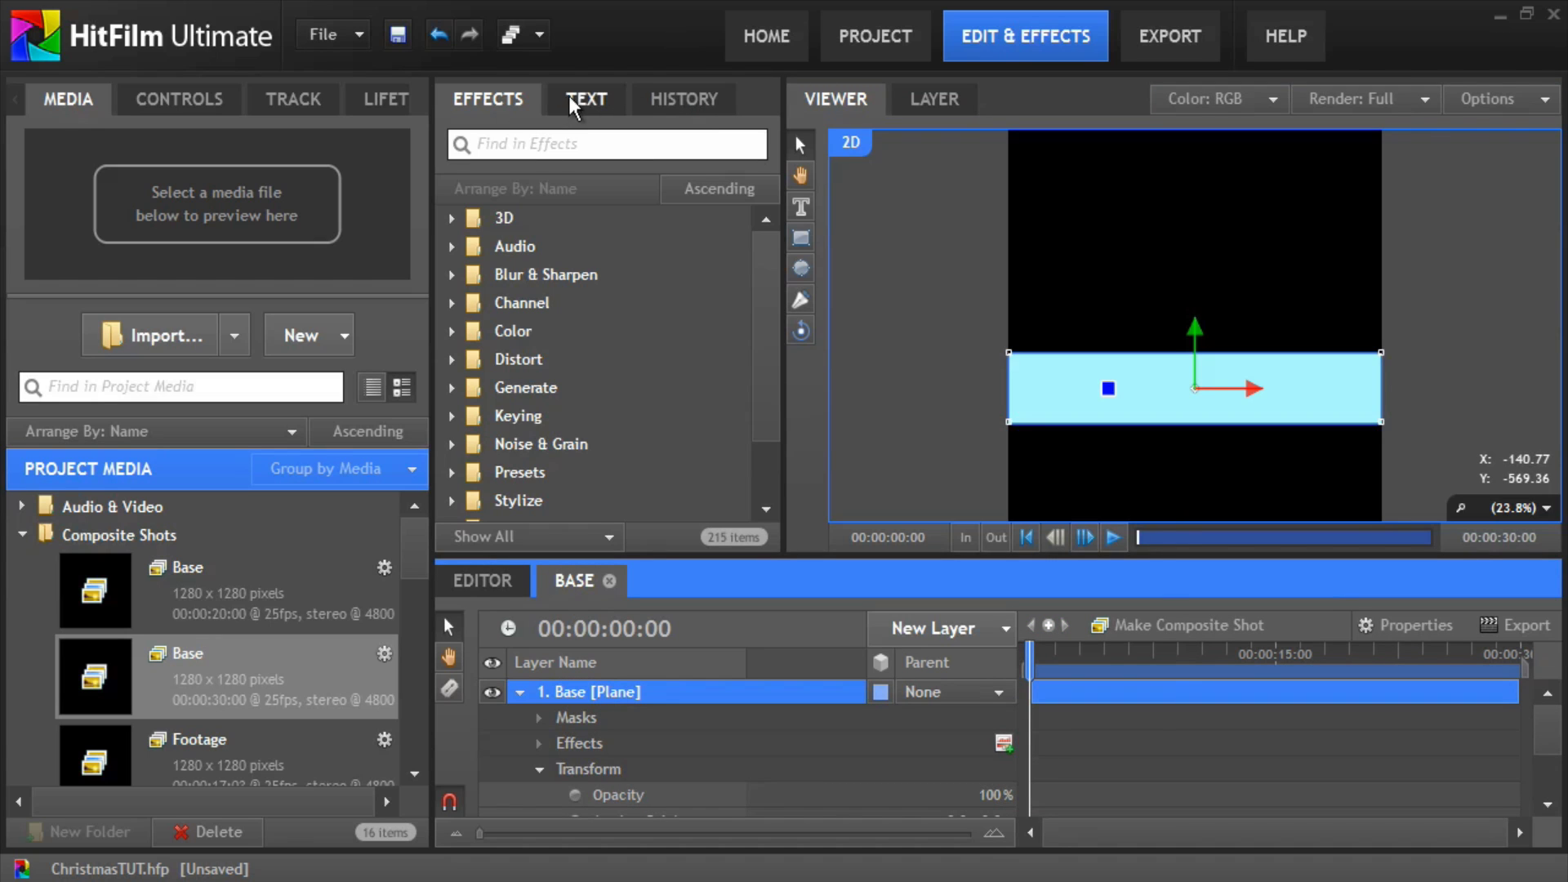
left_click(466, 98)
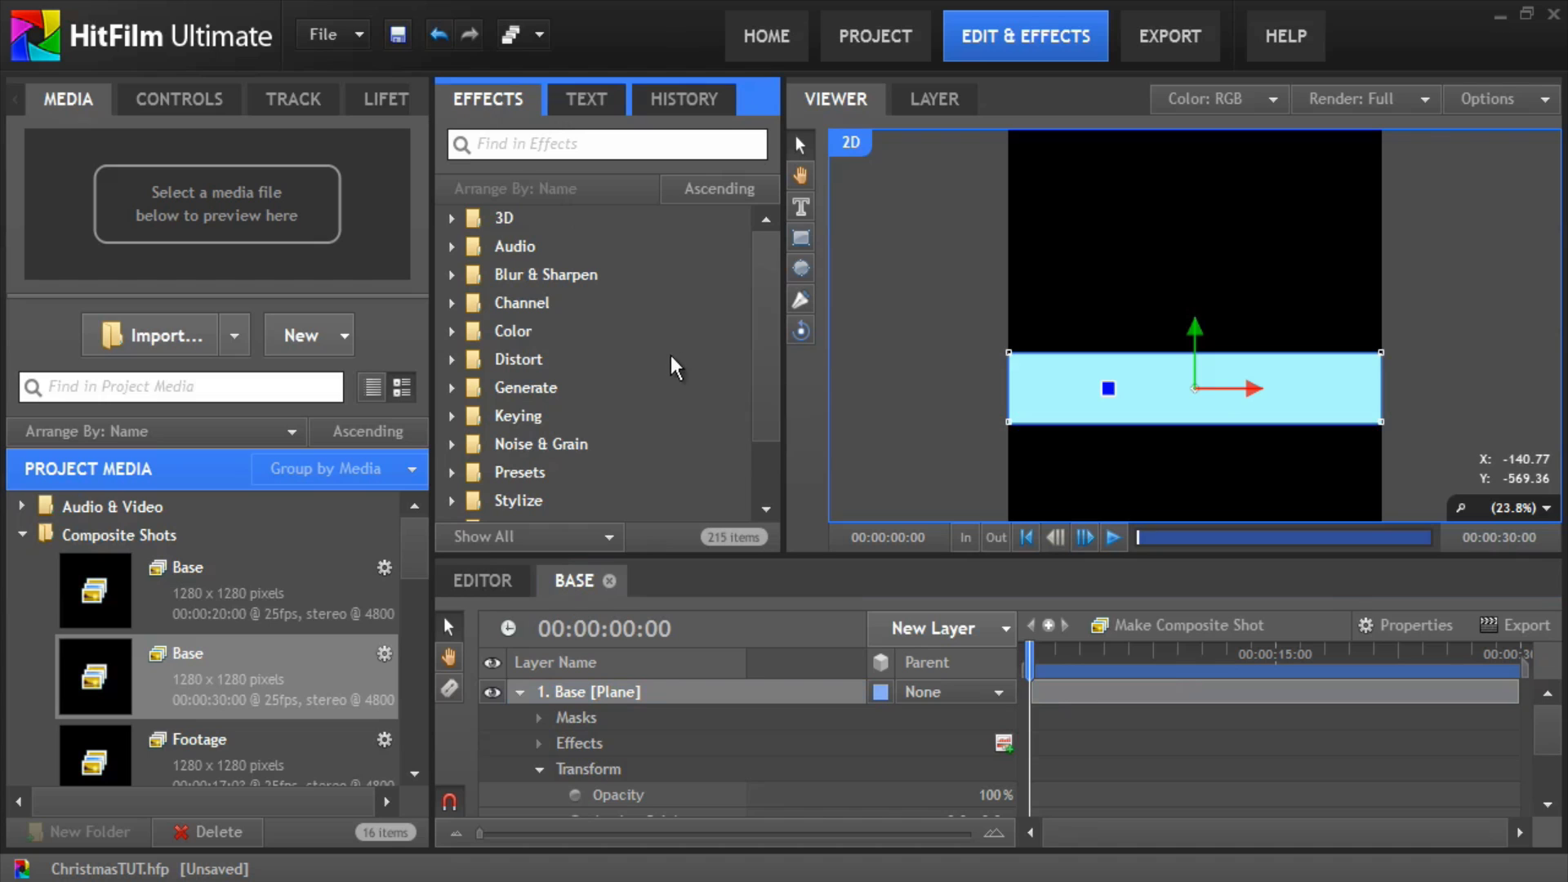
left_click(604, 146)
type("col")
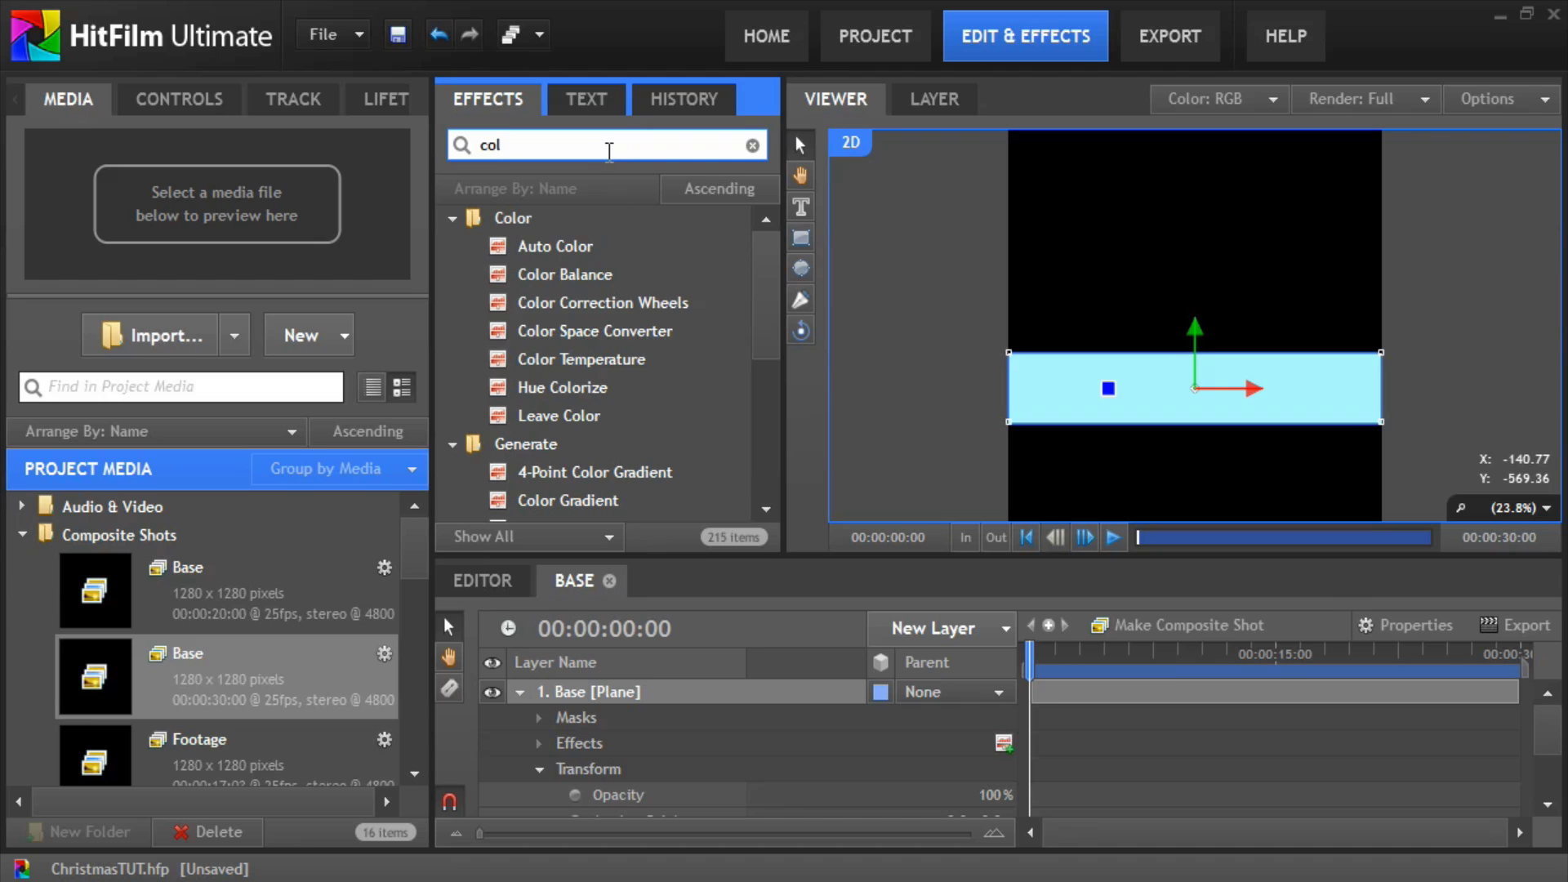
left_click_drag(524, 499, 599, 694)
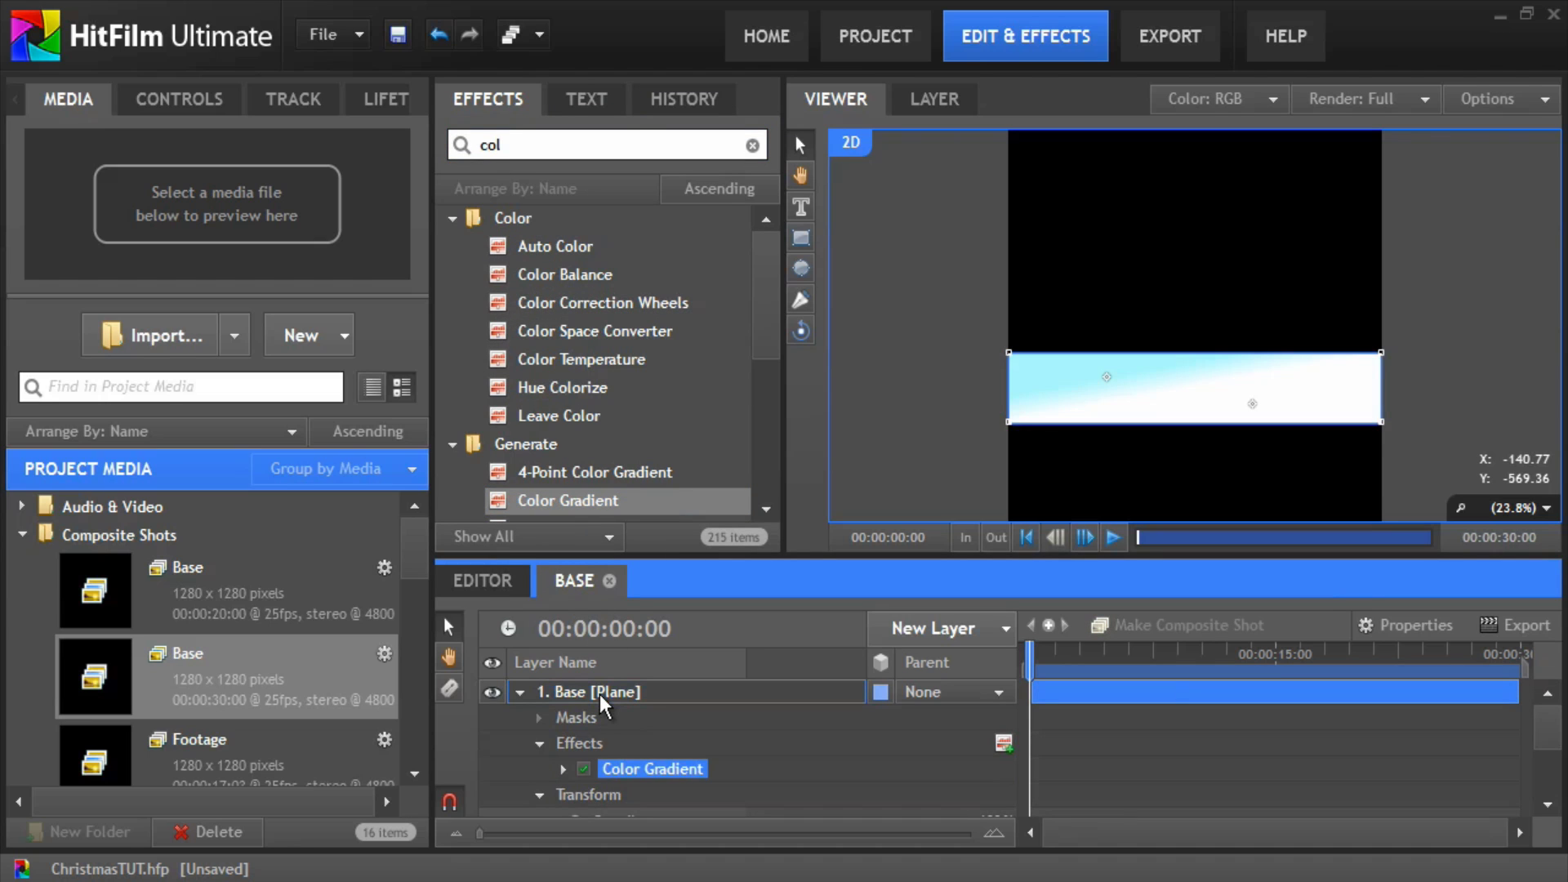
Step: Set the Color Gradient's start point Y value to 420
left_click(237, 93)
left_click(42, 246)
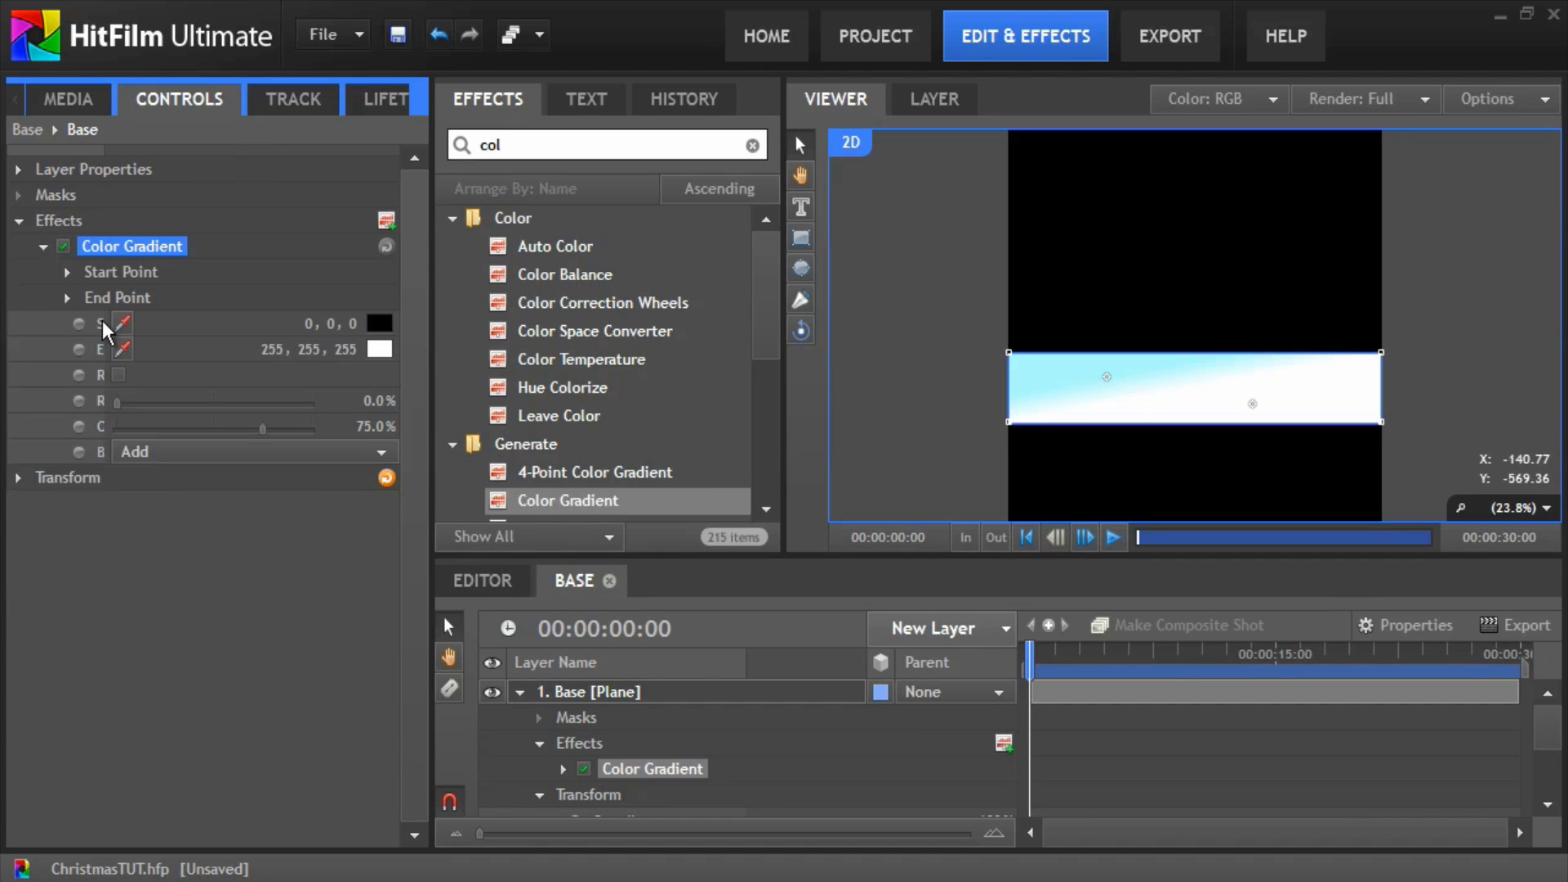
left_click_drag(104, 143, 193, 166)
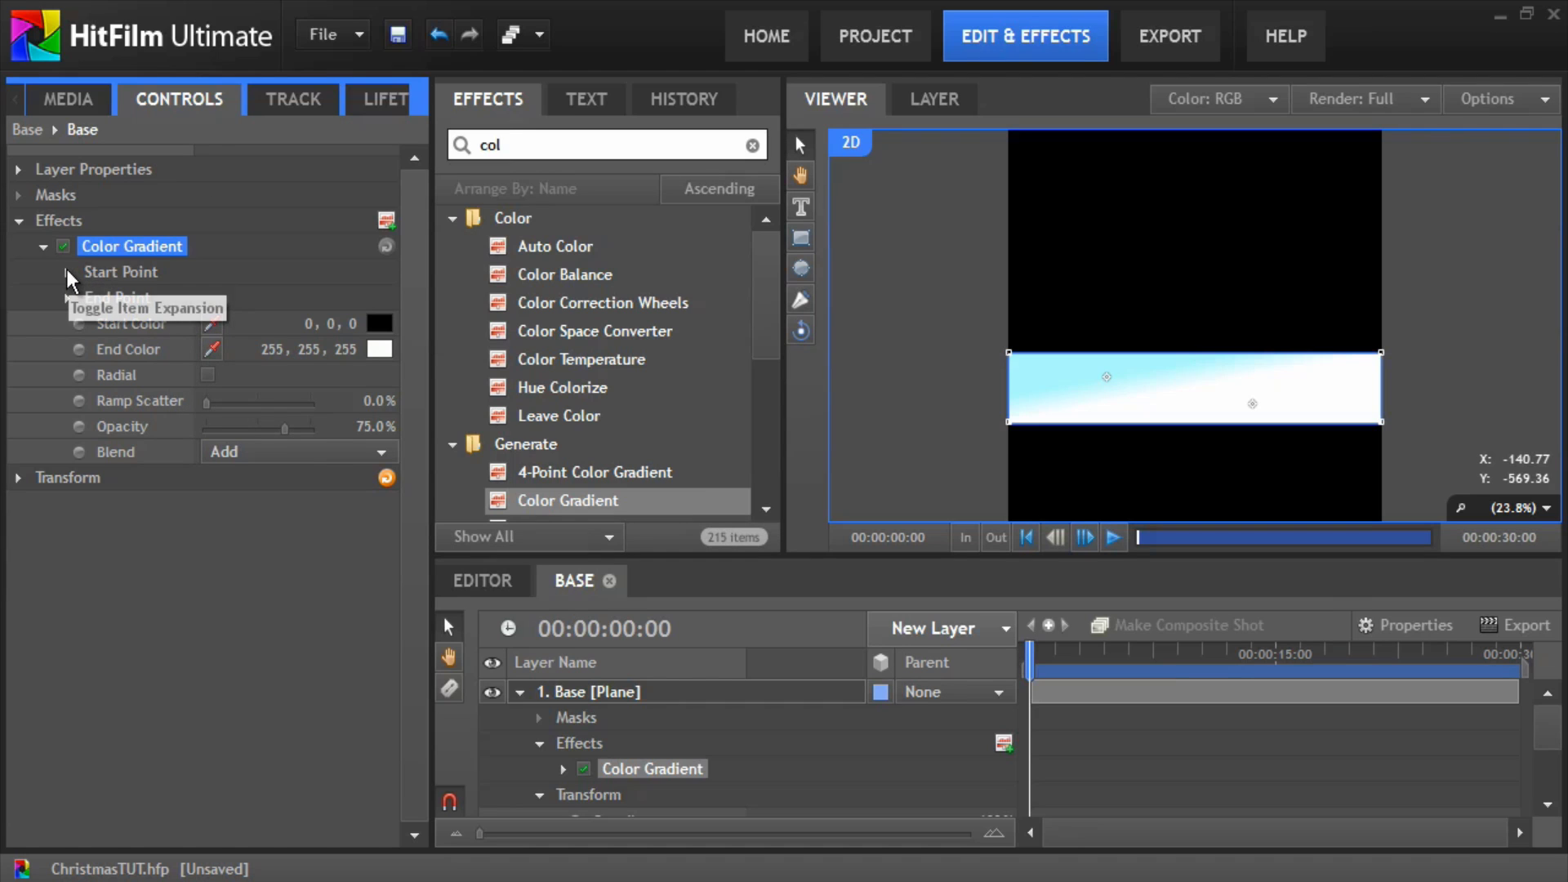
left_click(67, 271)
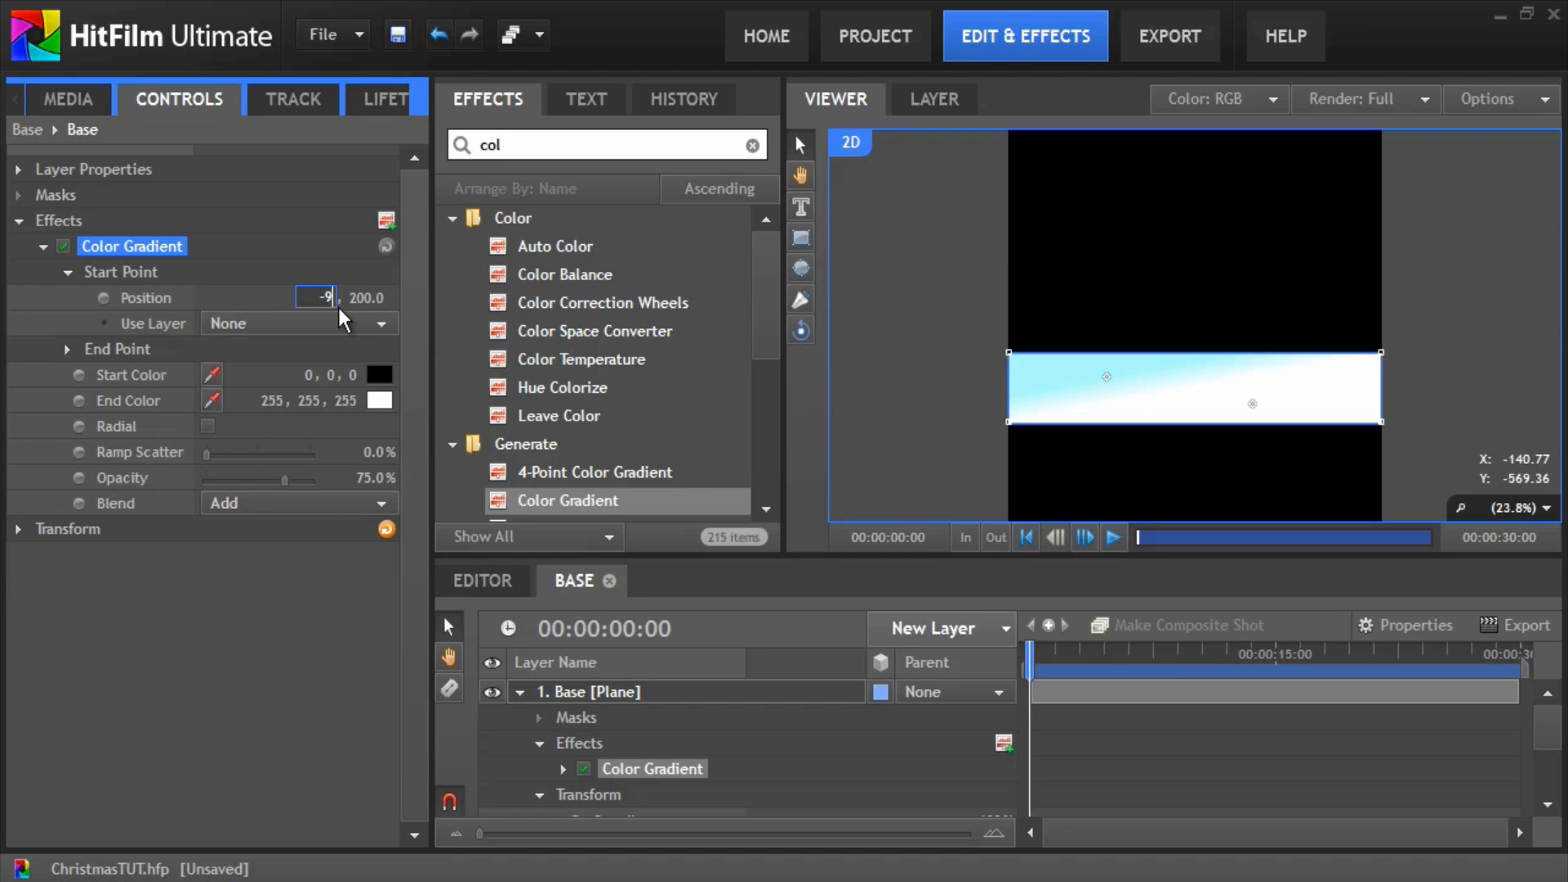
key("Tab")
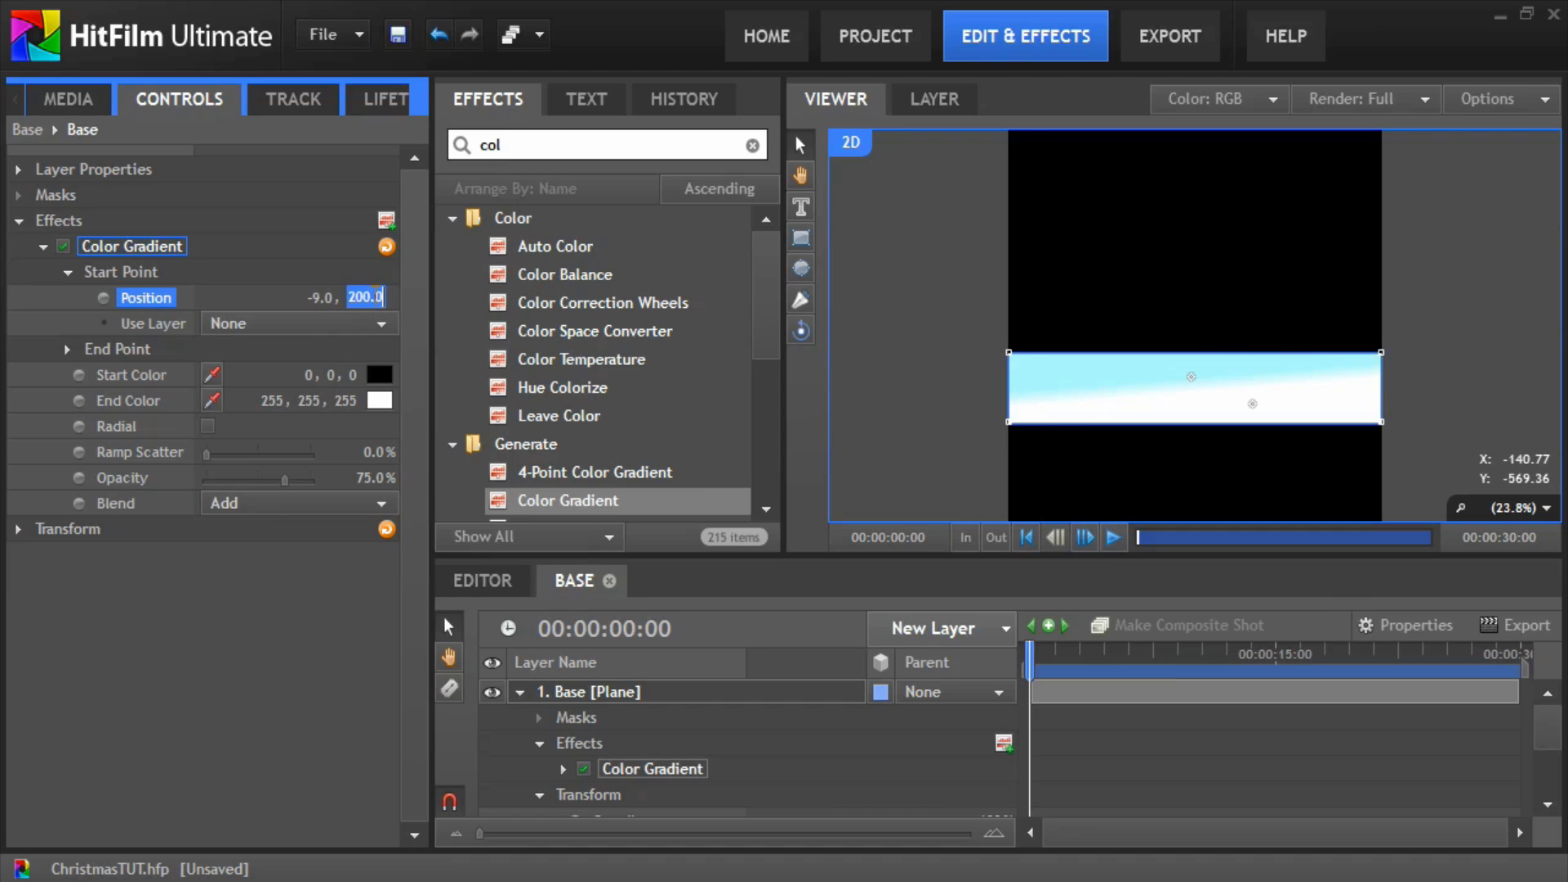
type("420")
key("Return")
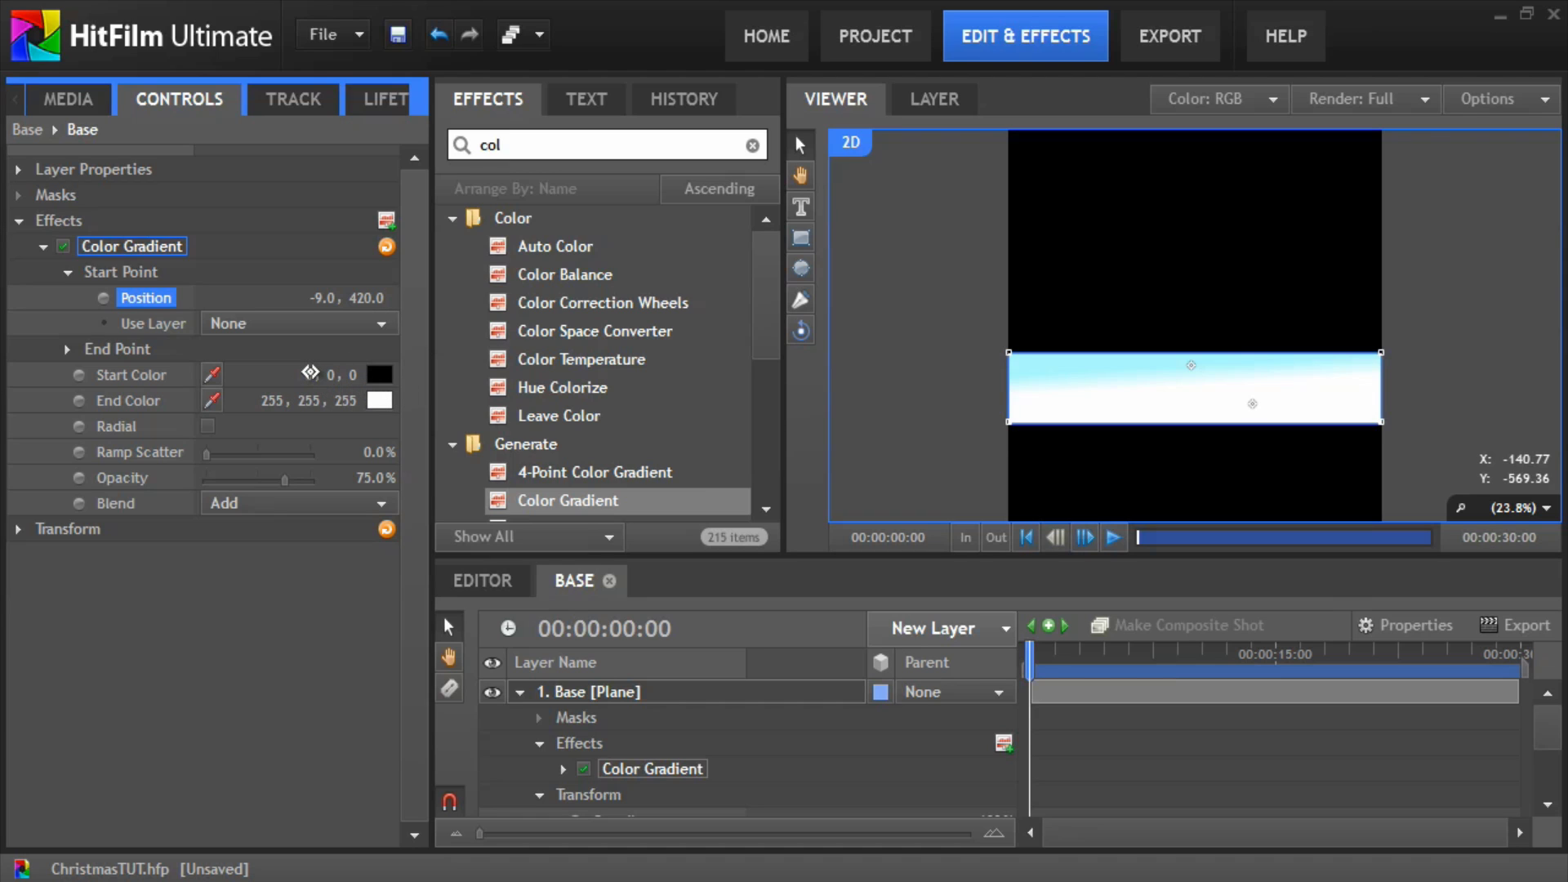
Step: Make the gradient run from red 170,0,0 to pale yellow 255,255,126
left_click(309, 372)
type("170")
left_click(318, 412)
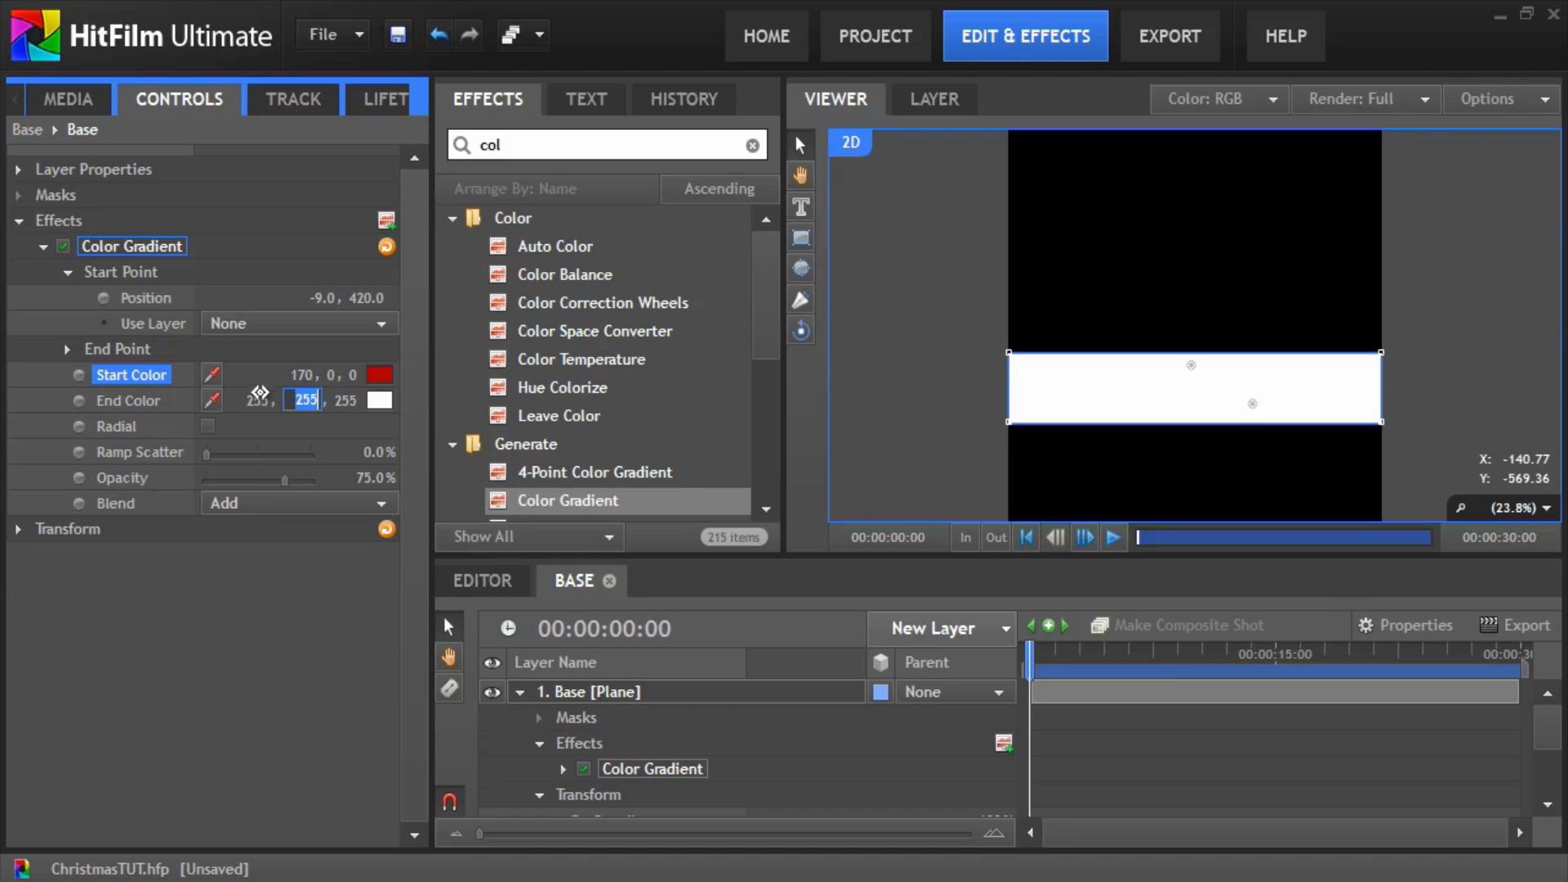
left_click(336, 400)
type("126")
key("Return")
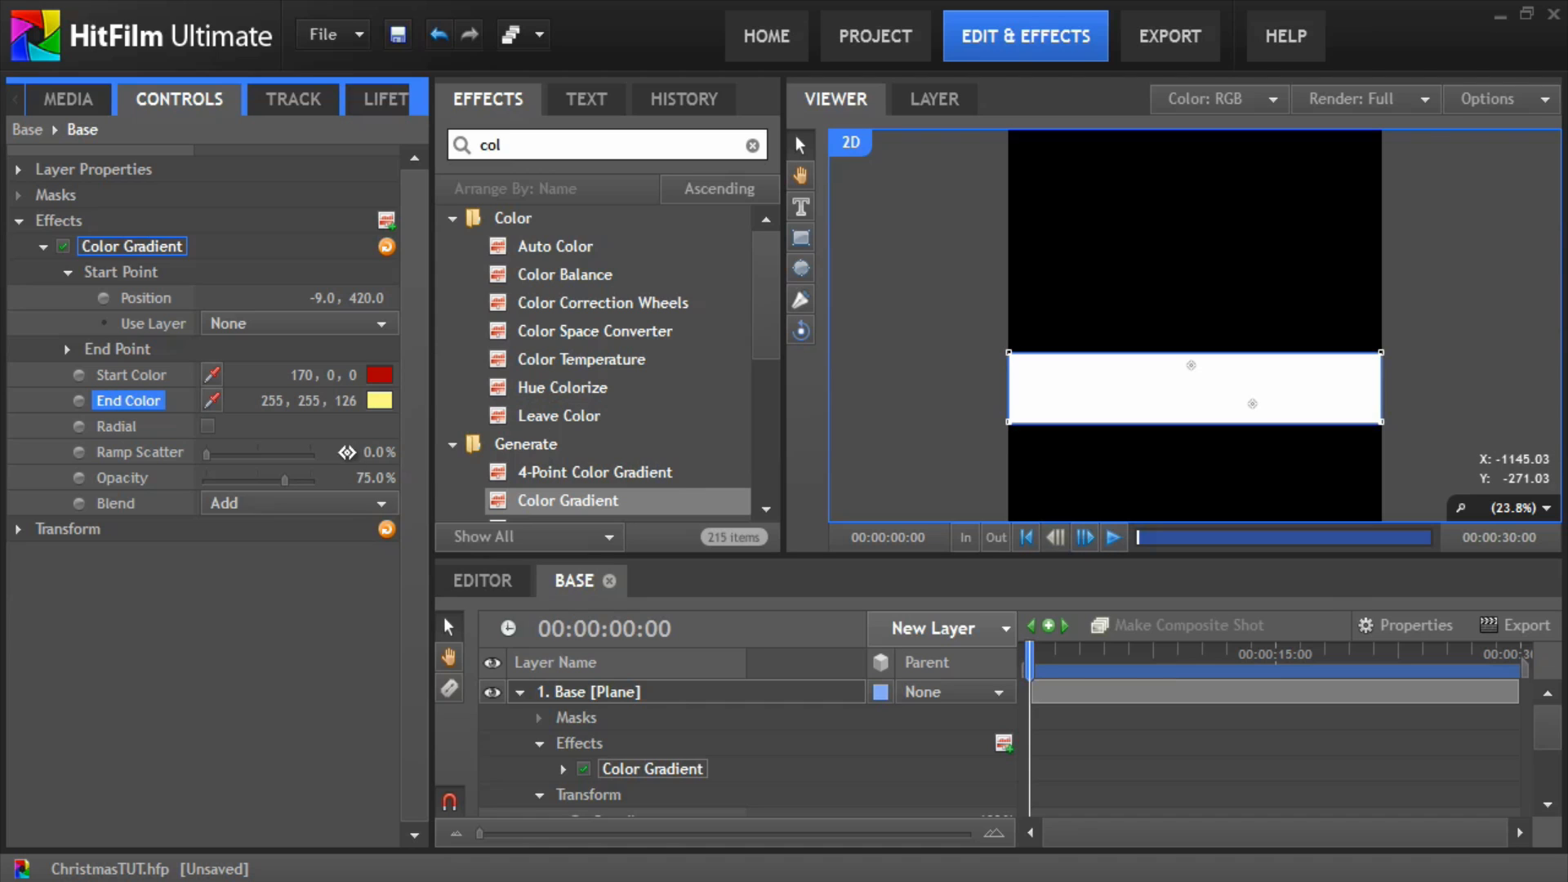
Step: Set the gradient blend to None and opacity to 100%, nudging its start point
left_click(346, 504)
left_click(302, 527)
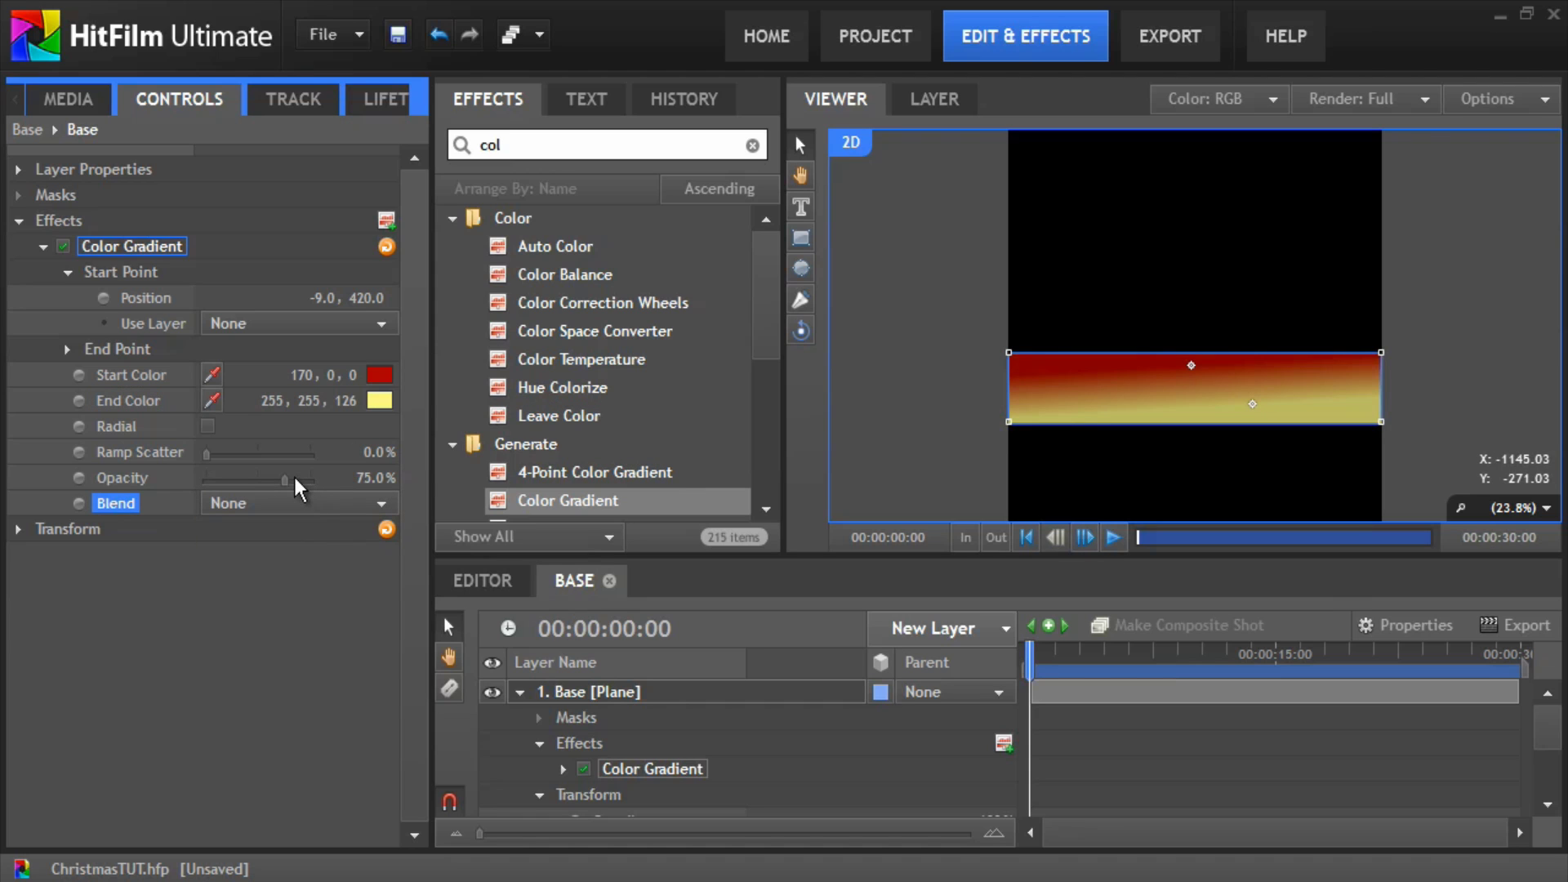
left_click_drag(286, 480, 372, 487)
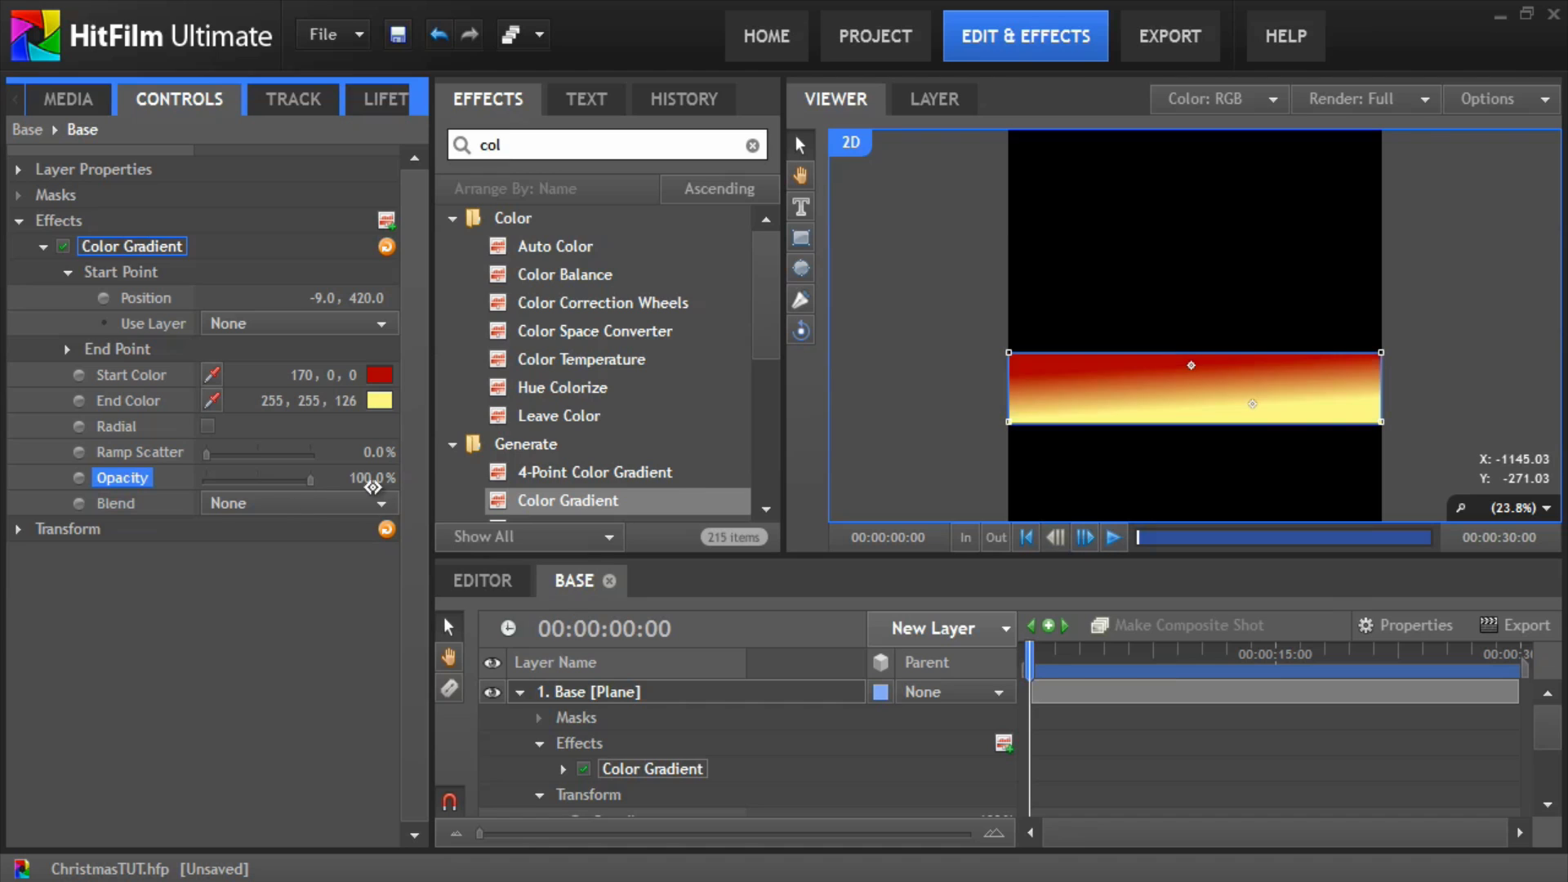
left_click_drag(335, 295, 262, 264)
left_click(520, 693)
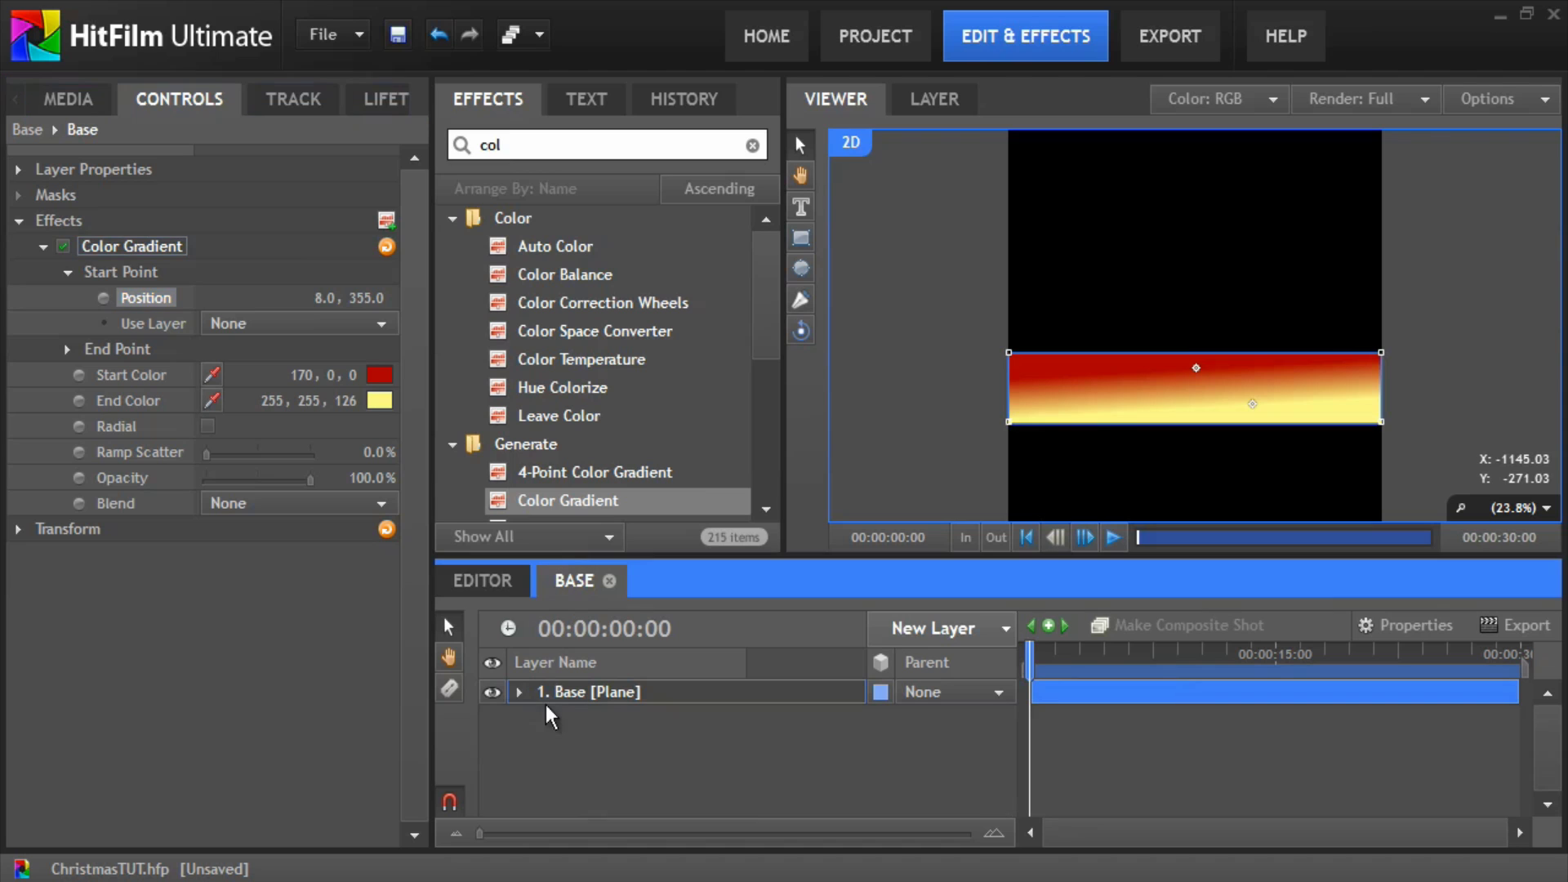
Step: Add a new 800 × 800 text layer to the Base shot
right_click(583, 723)
mouse_move(610, 735)
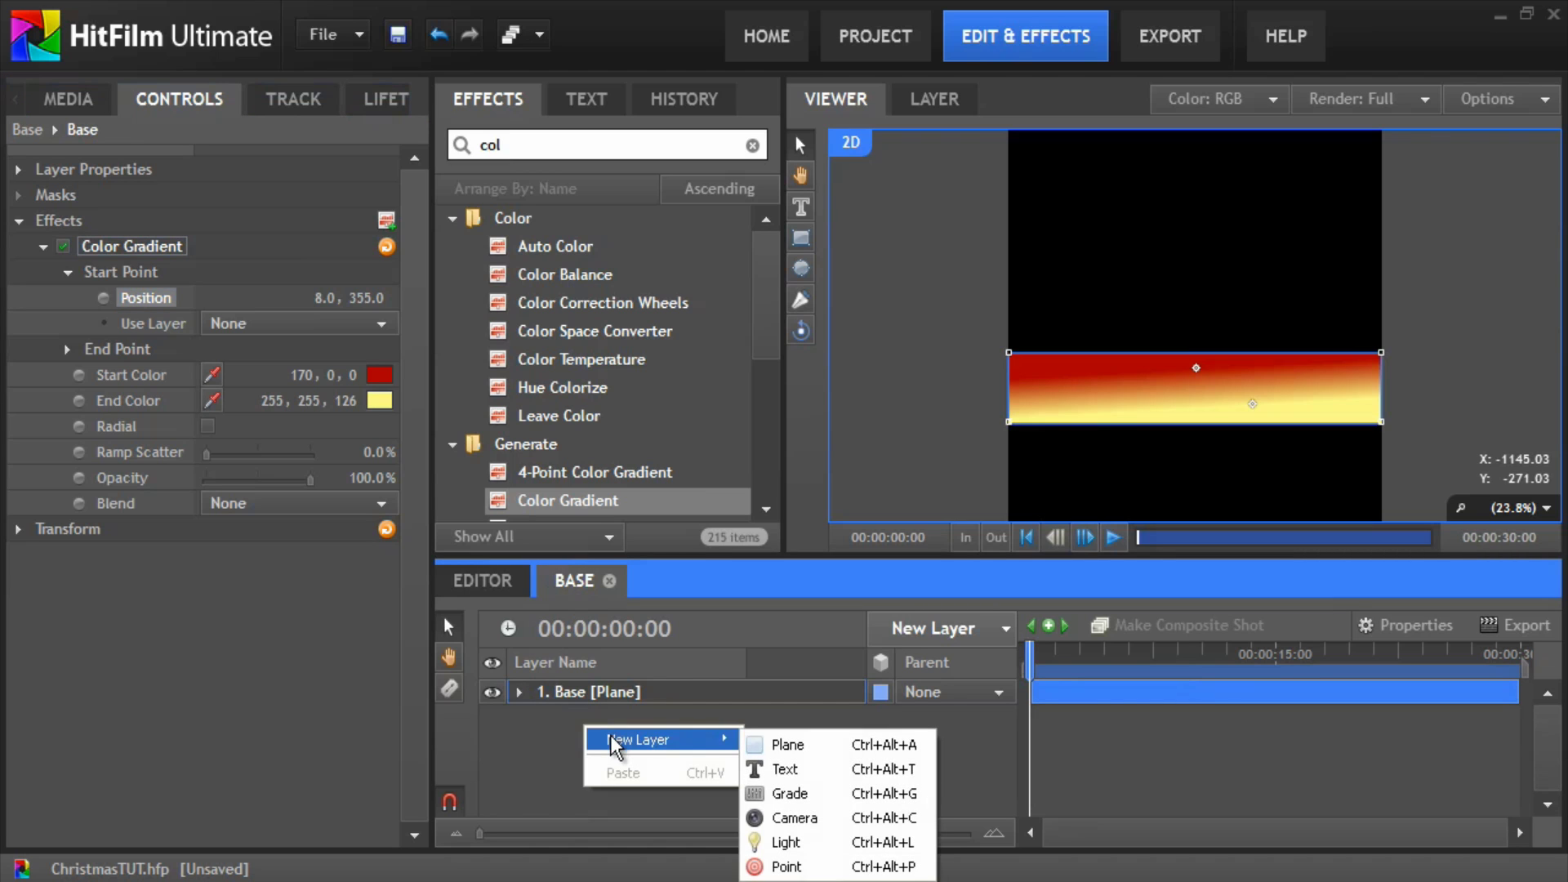
left_click(801, 769)
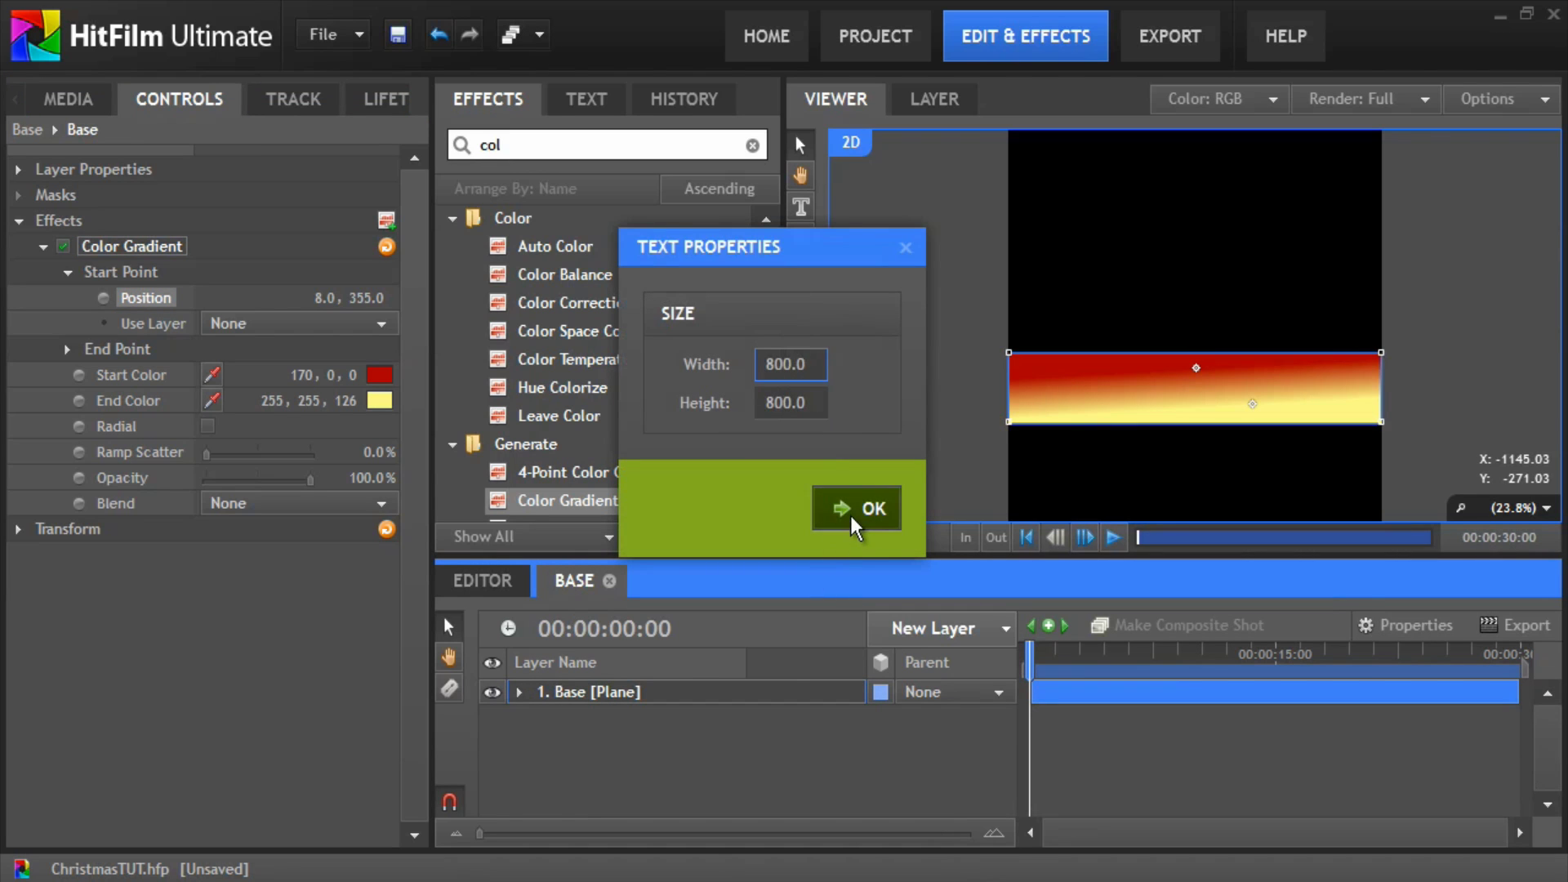
left_click(850, 509)
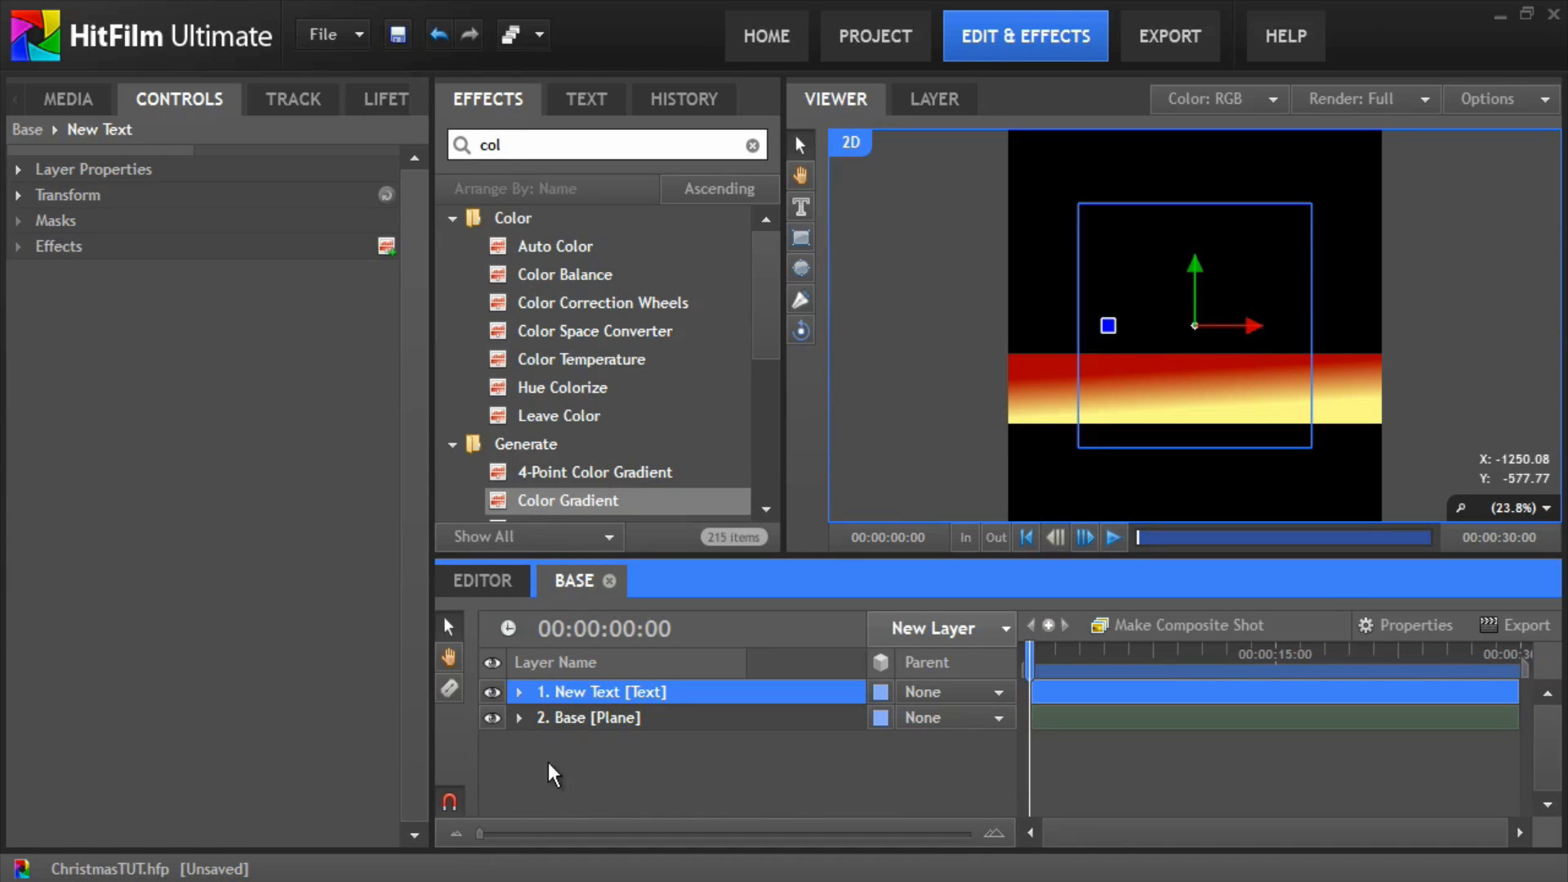
left_click(1192, 314)
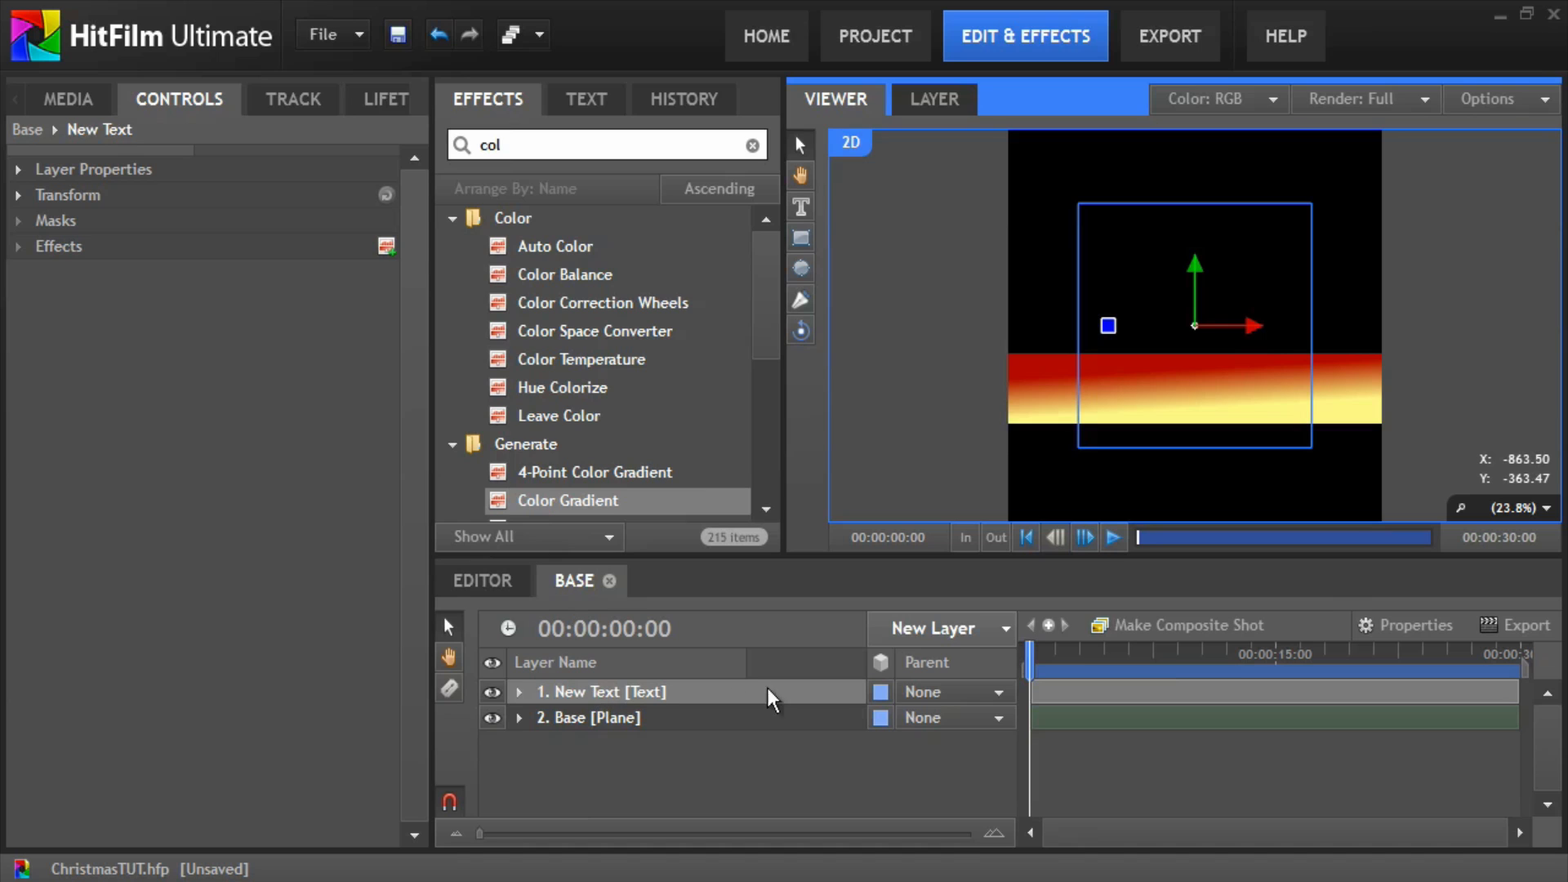
Step: Type 'Hello Everyone' into the text layer in the viewer
left_click(561, 686)
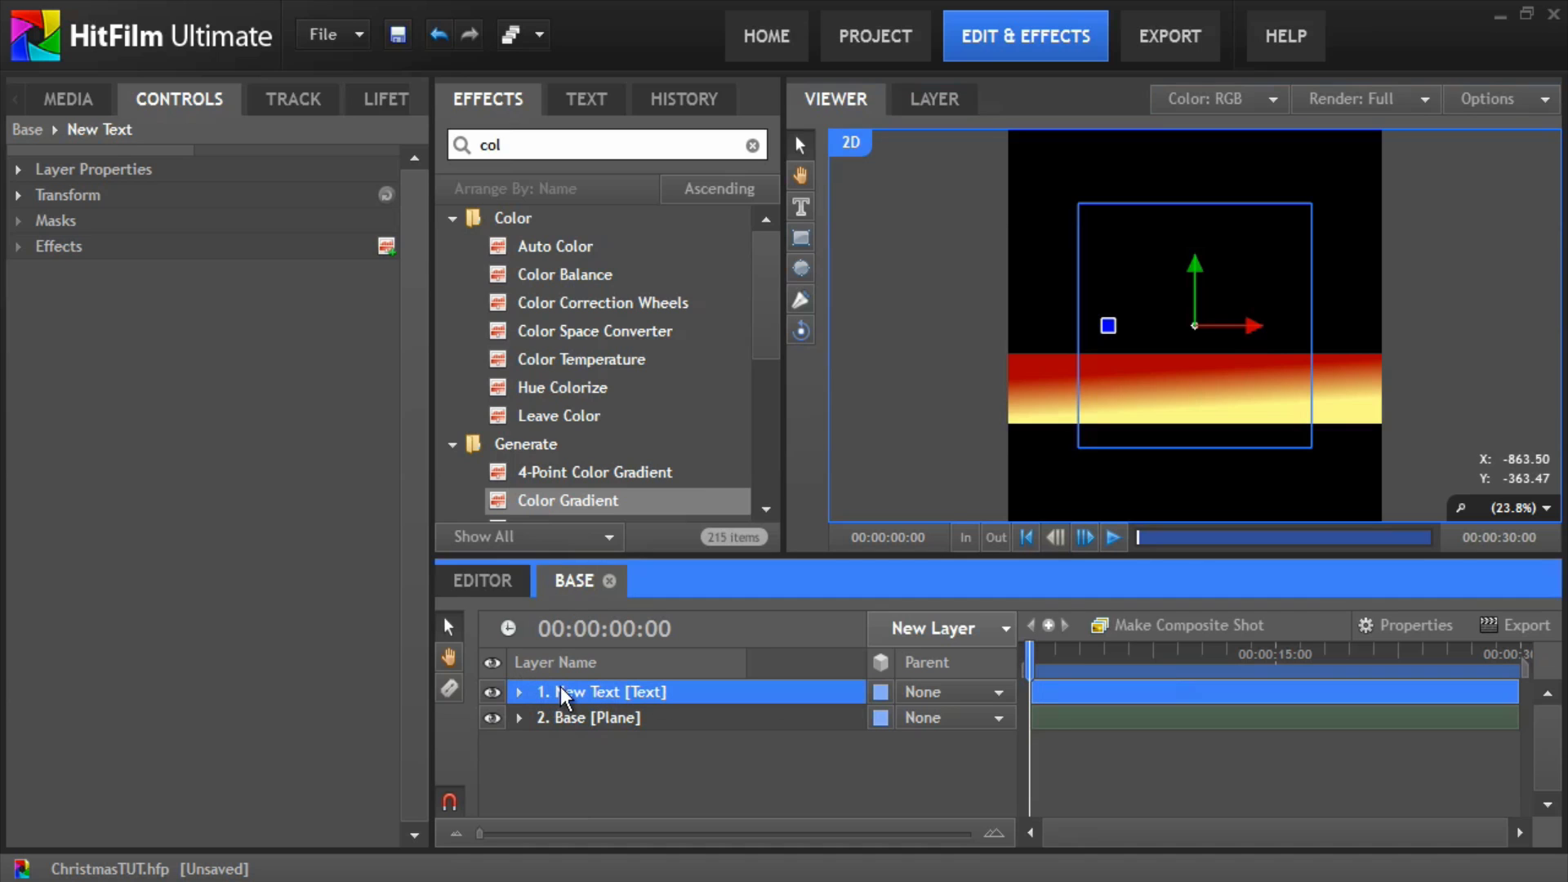
left_click(606, 681)
left_click(1135, 332)
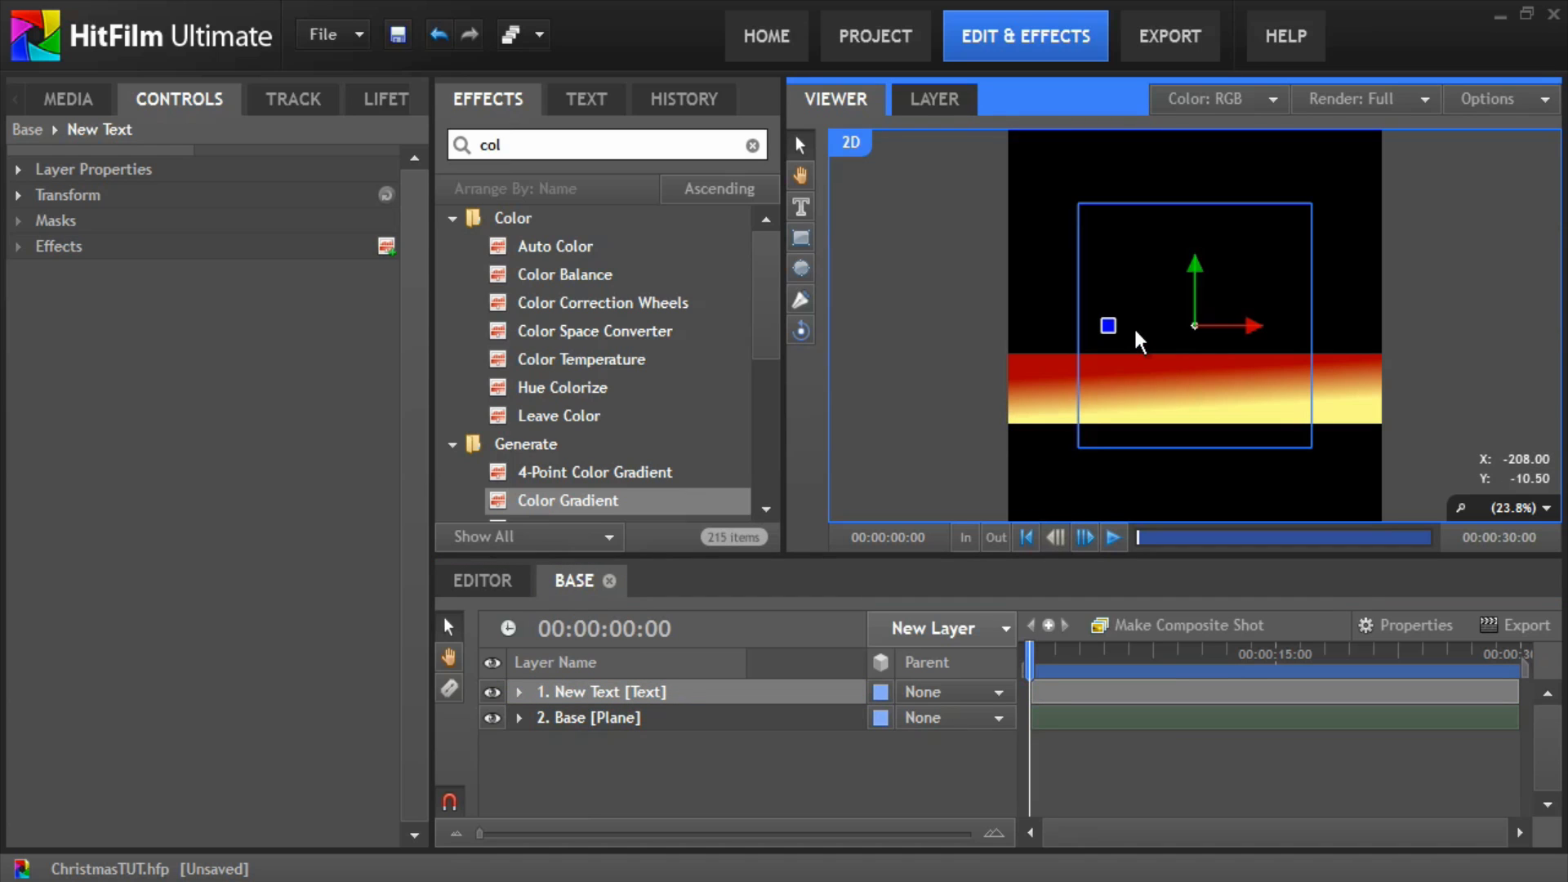
left_click(586, 101)
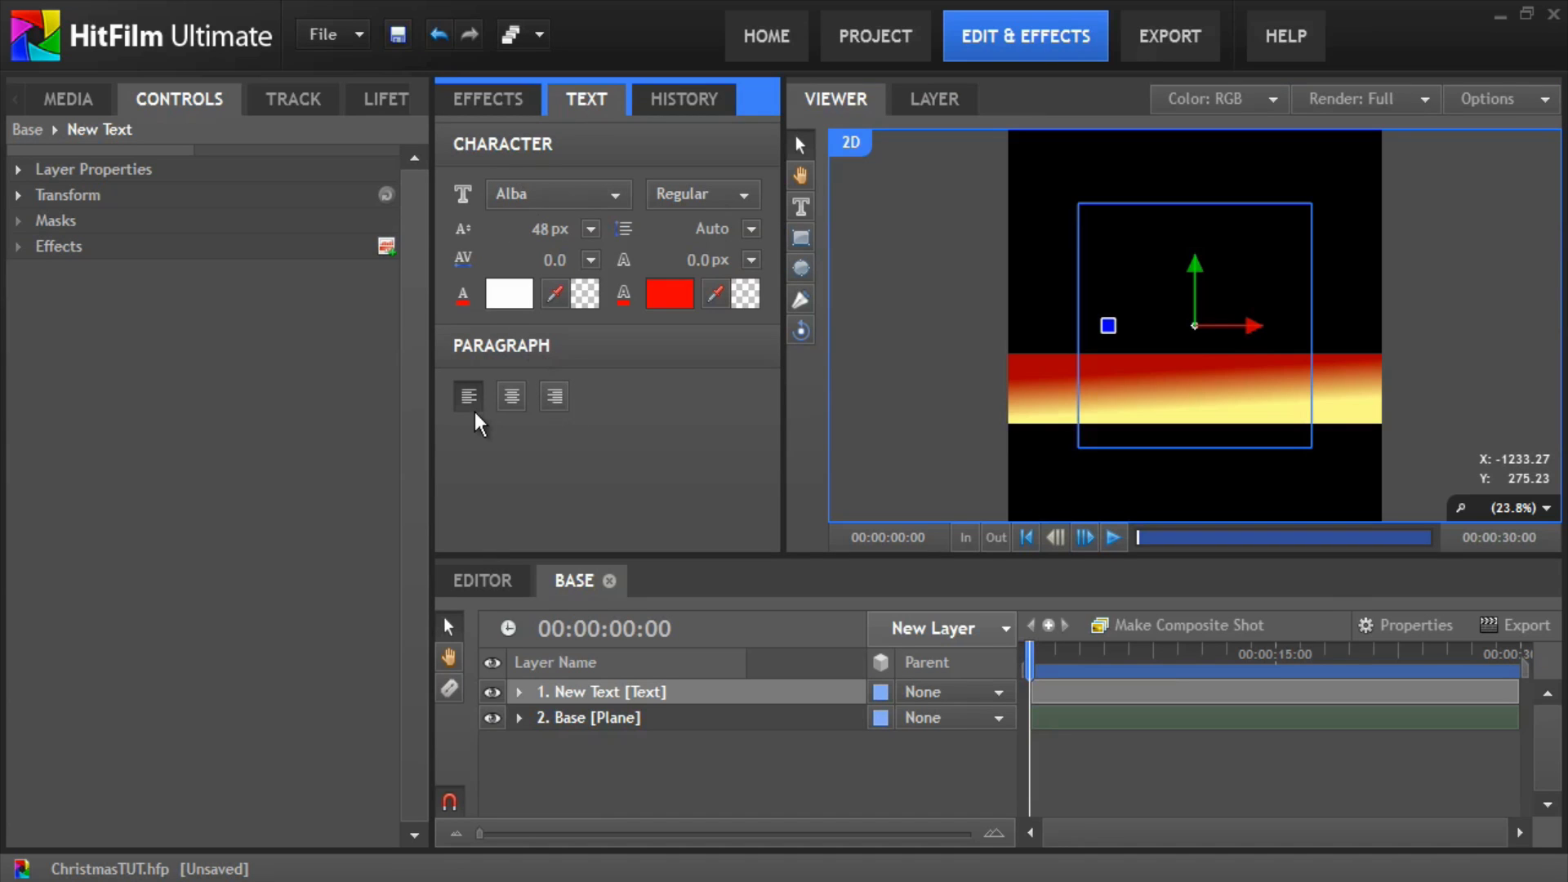
left_click(1207, 383)
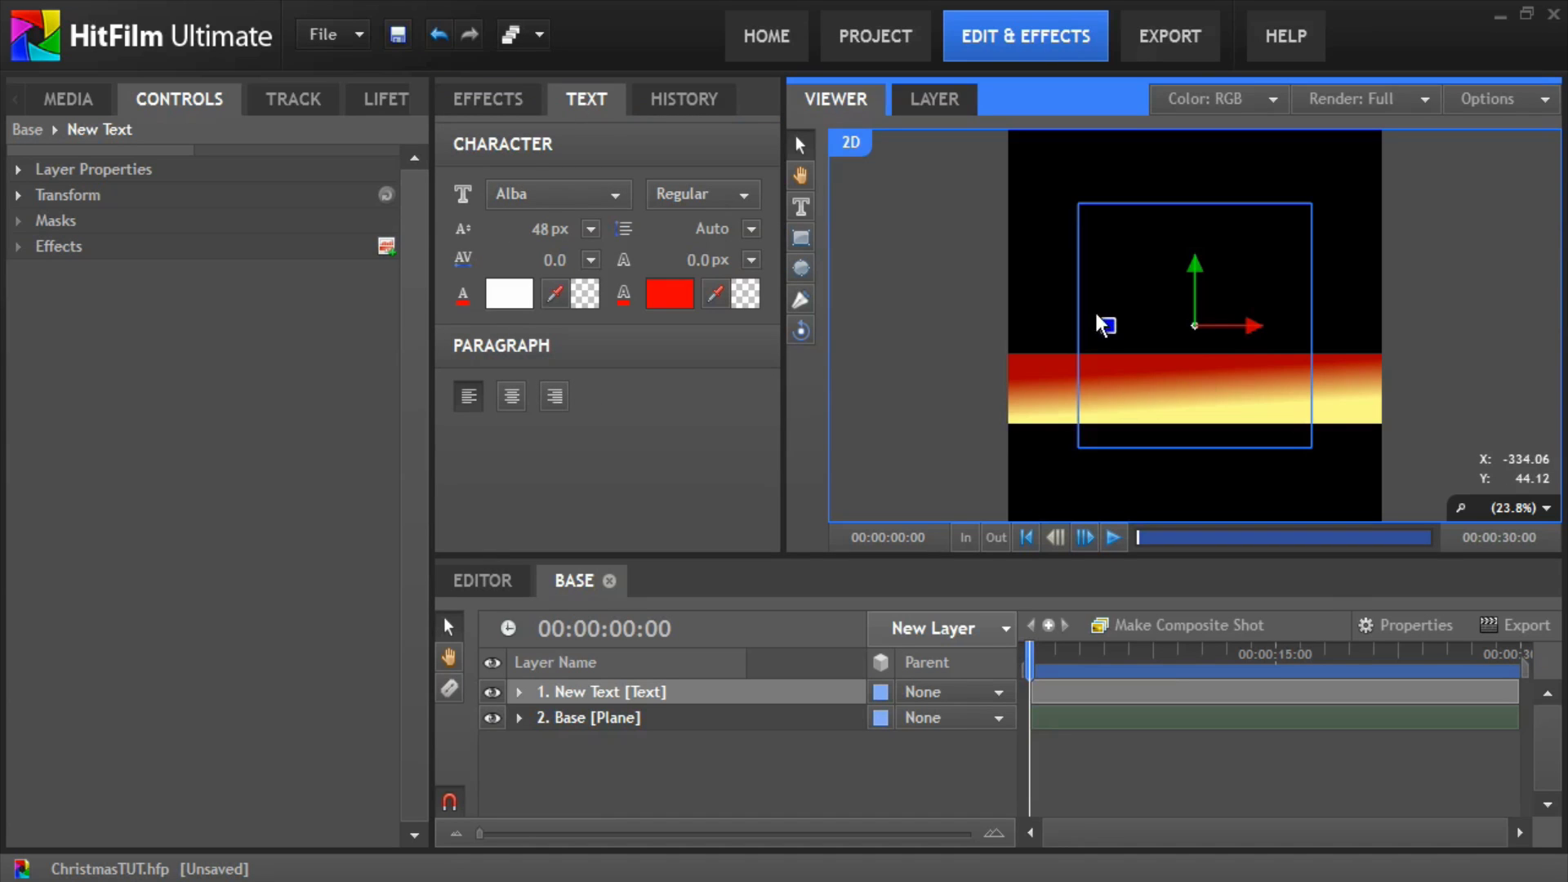
scroll(1128, 318, "down", 2)
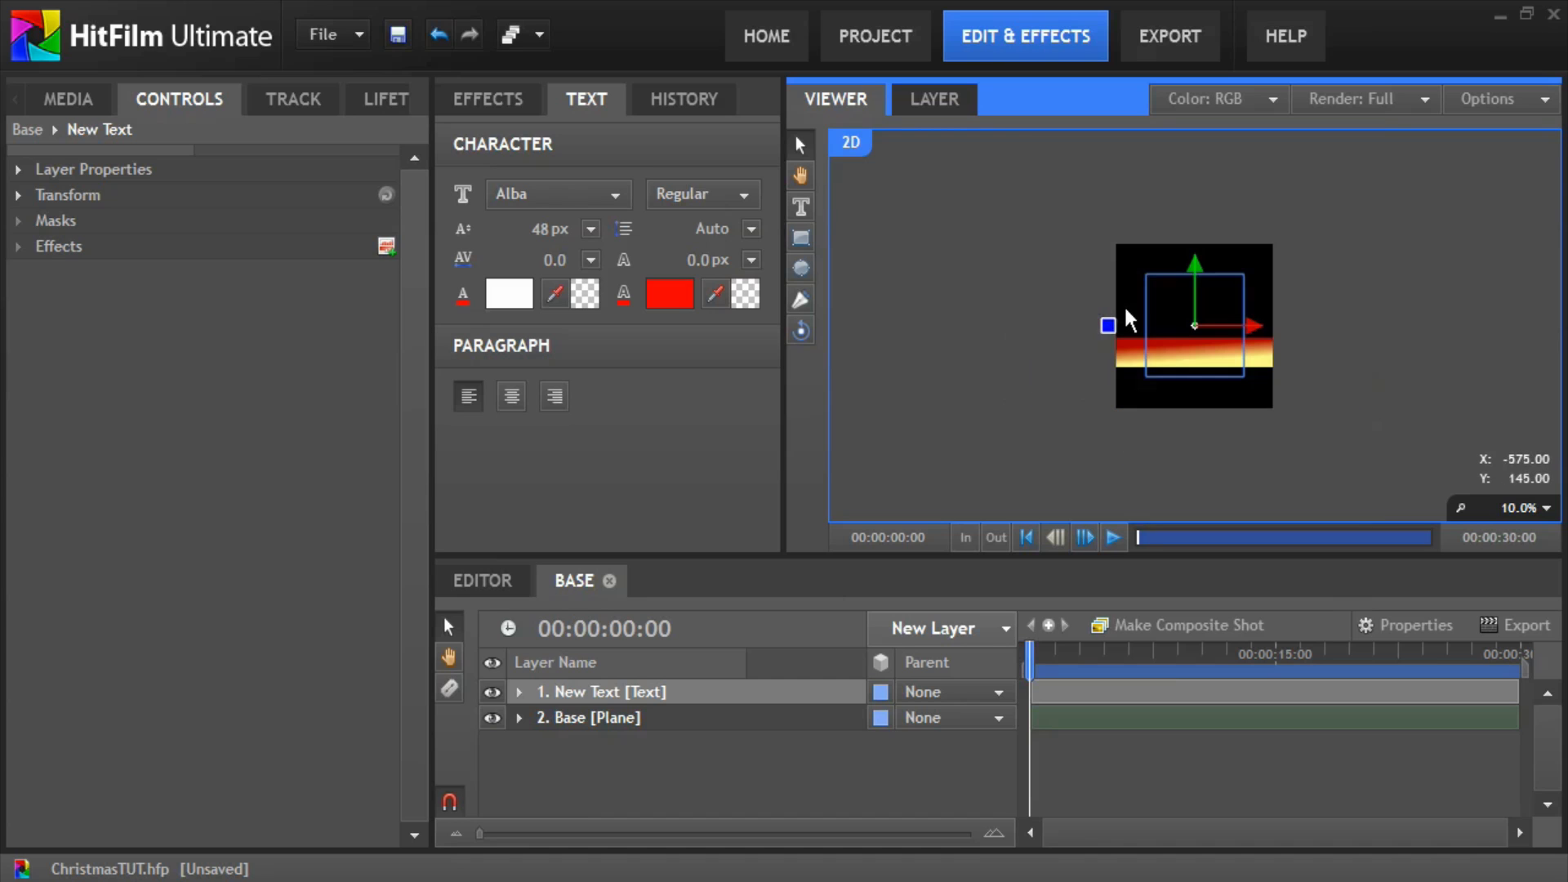
left_click(800, 207)
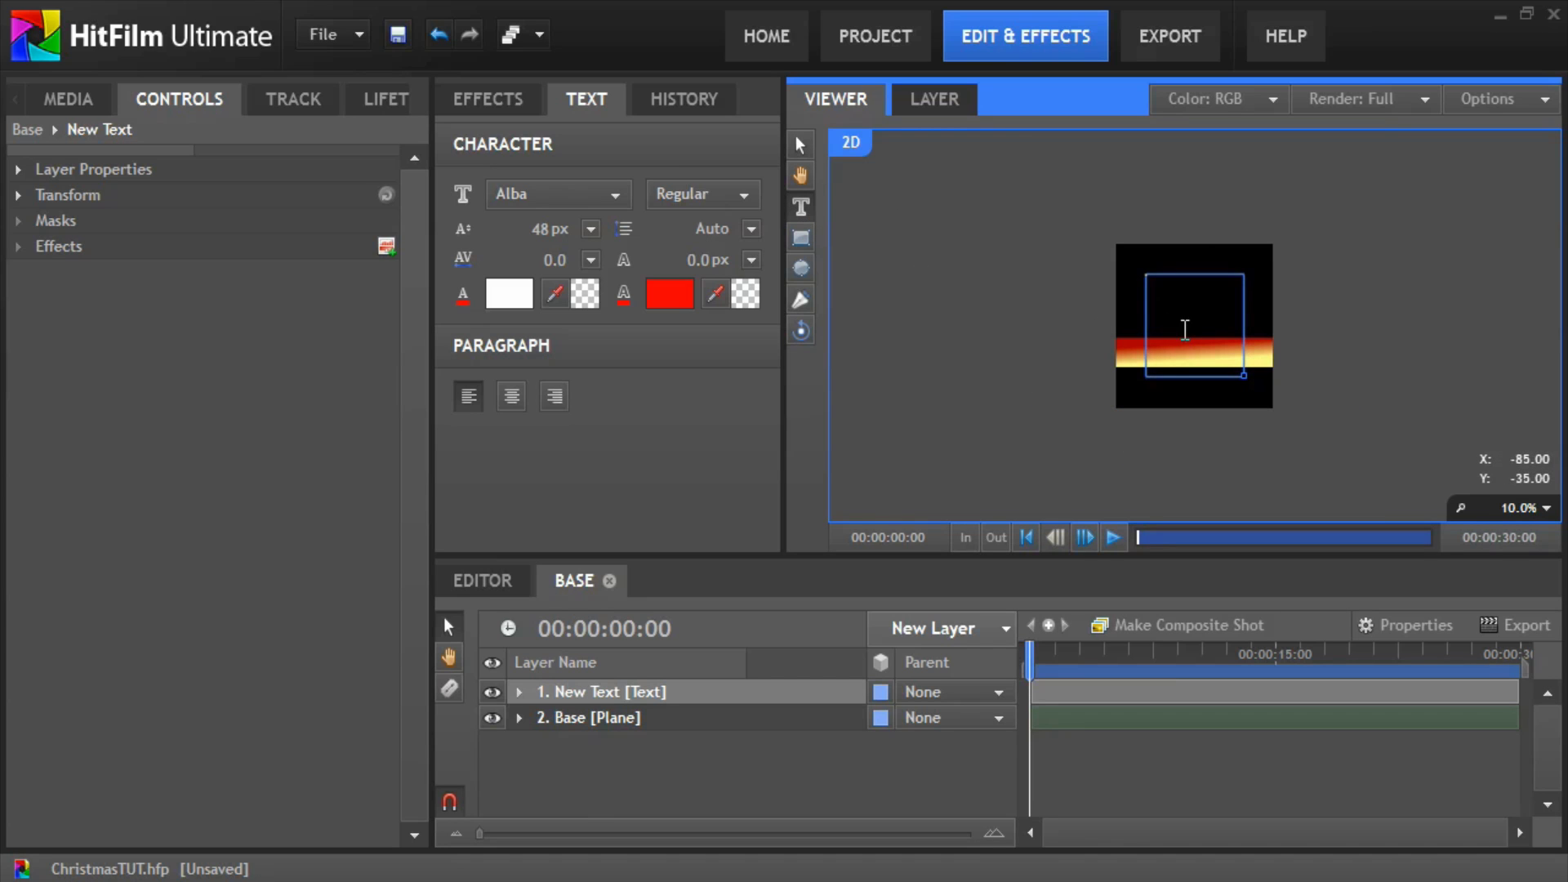
scroll(1185, 330, "up", 2)
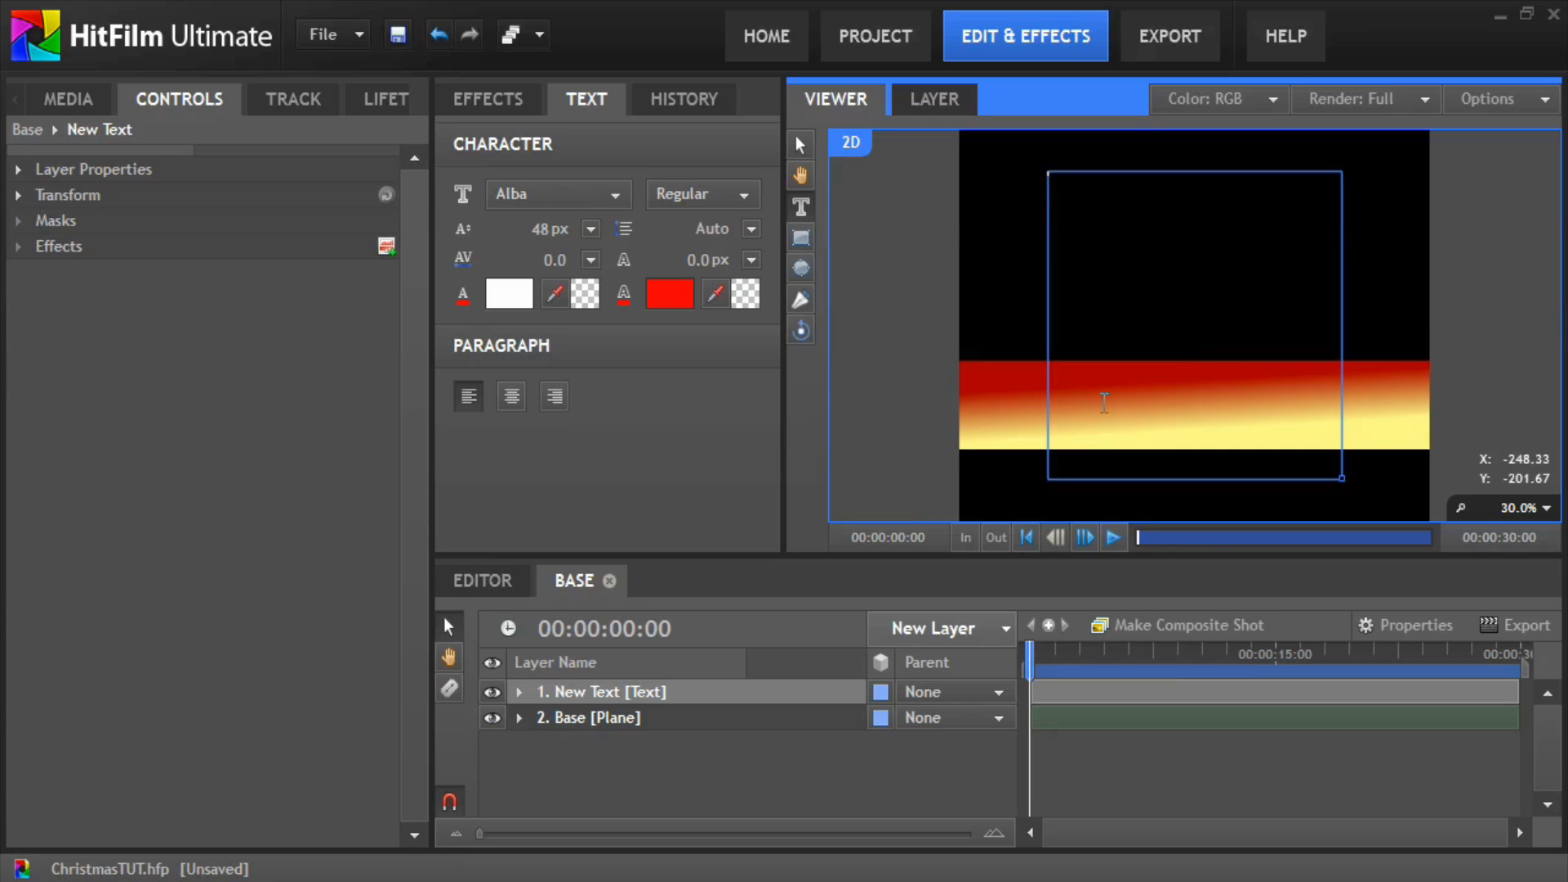
type("dcd")
type("ryone")
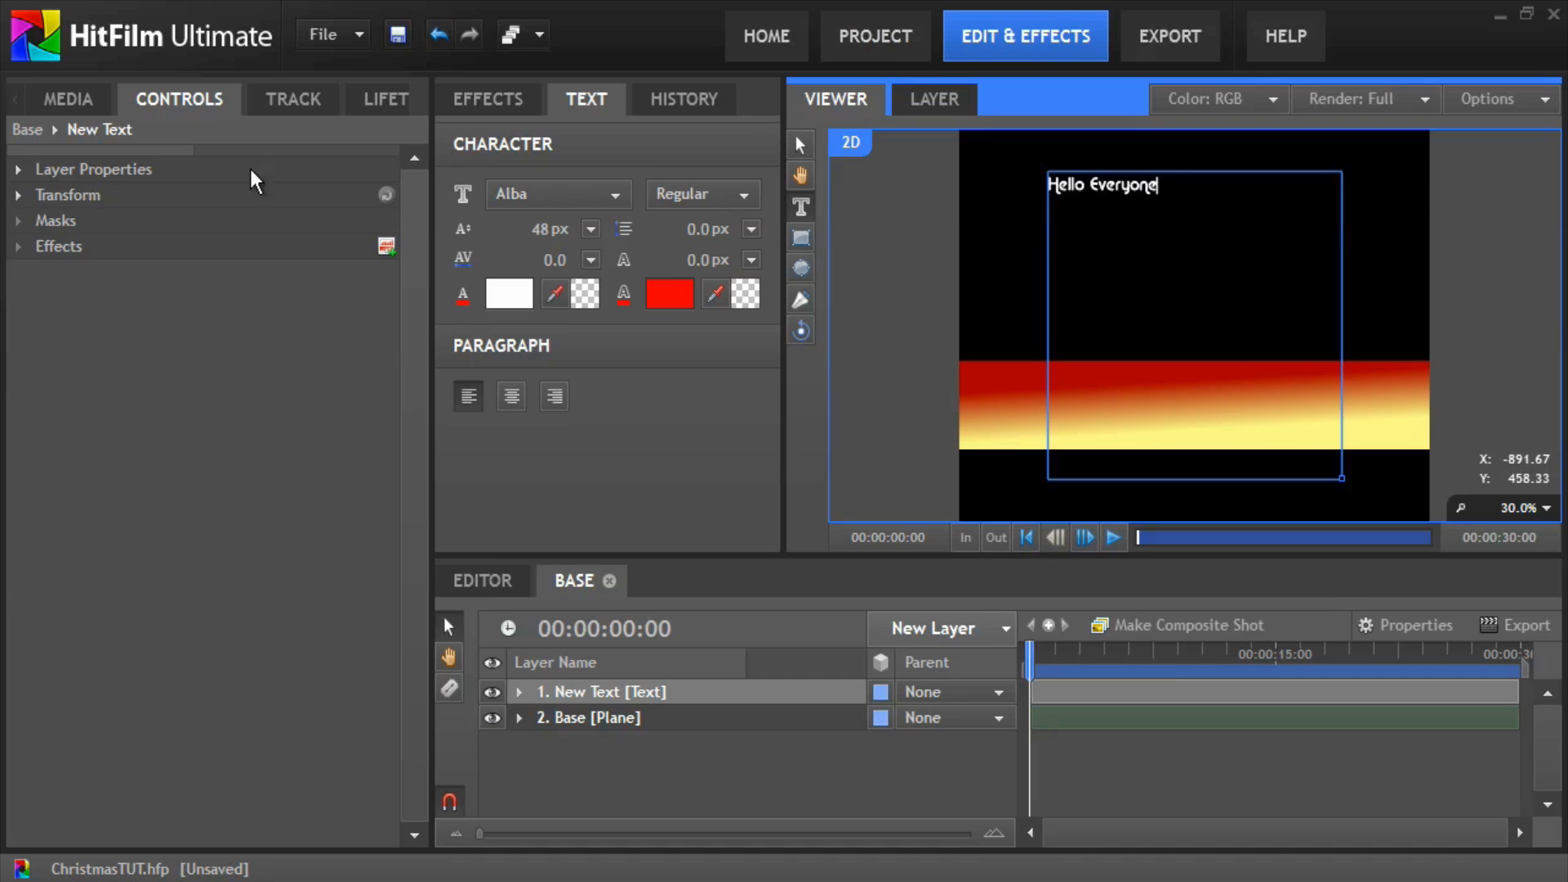
Step: Enlarge the Hello Everyone text from 48 px to about 124 px
left_click_drag(539, 230, 560, 231)
left_click_drag(1197, 220, 1004, 189)
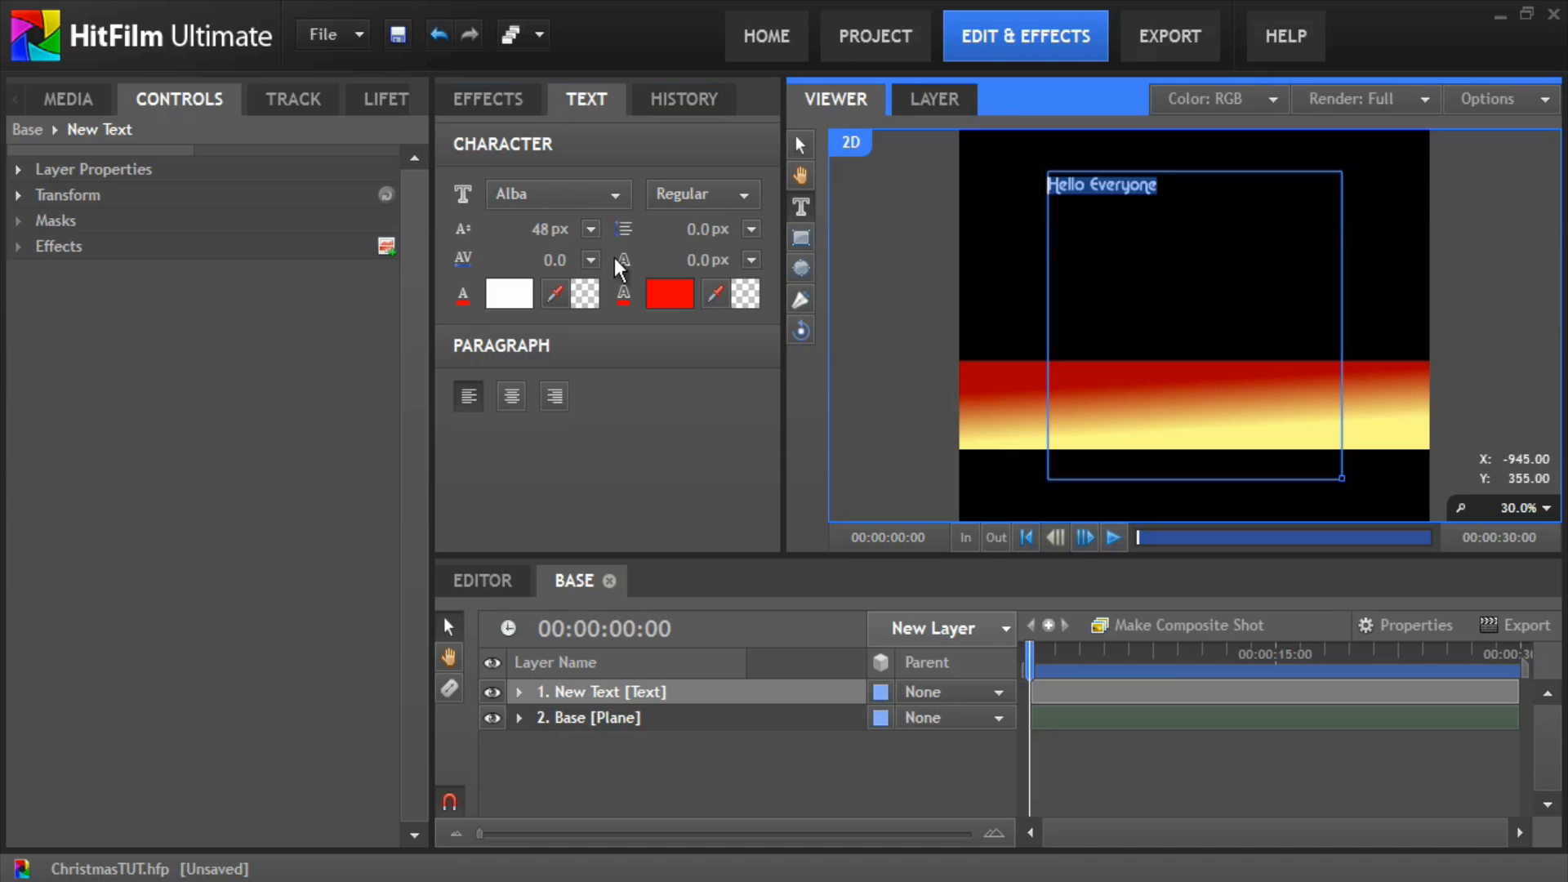
left_click(547, 230)
left_click_drag(545, 229, 633, 229)
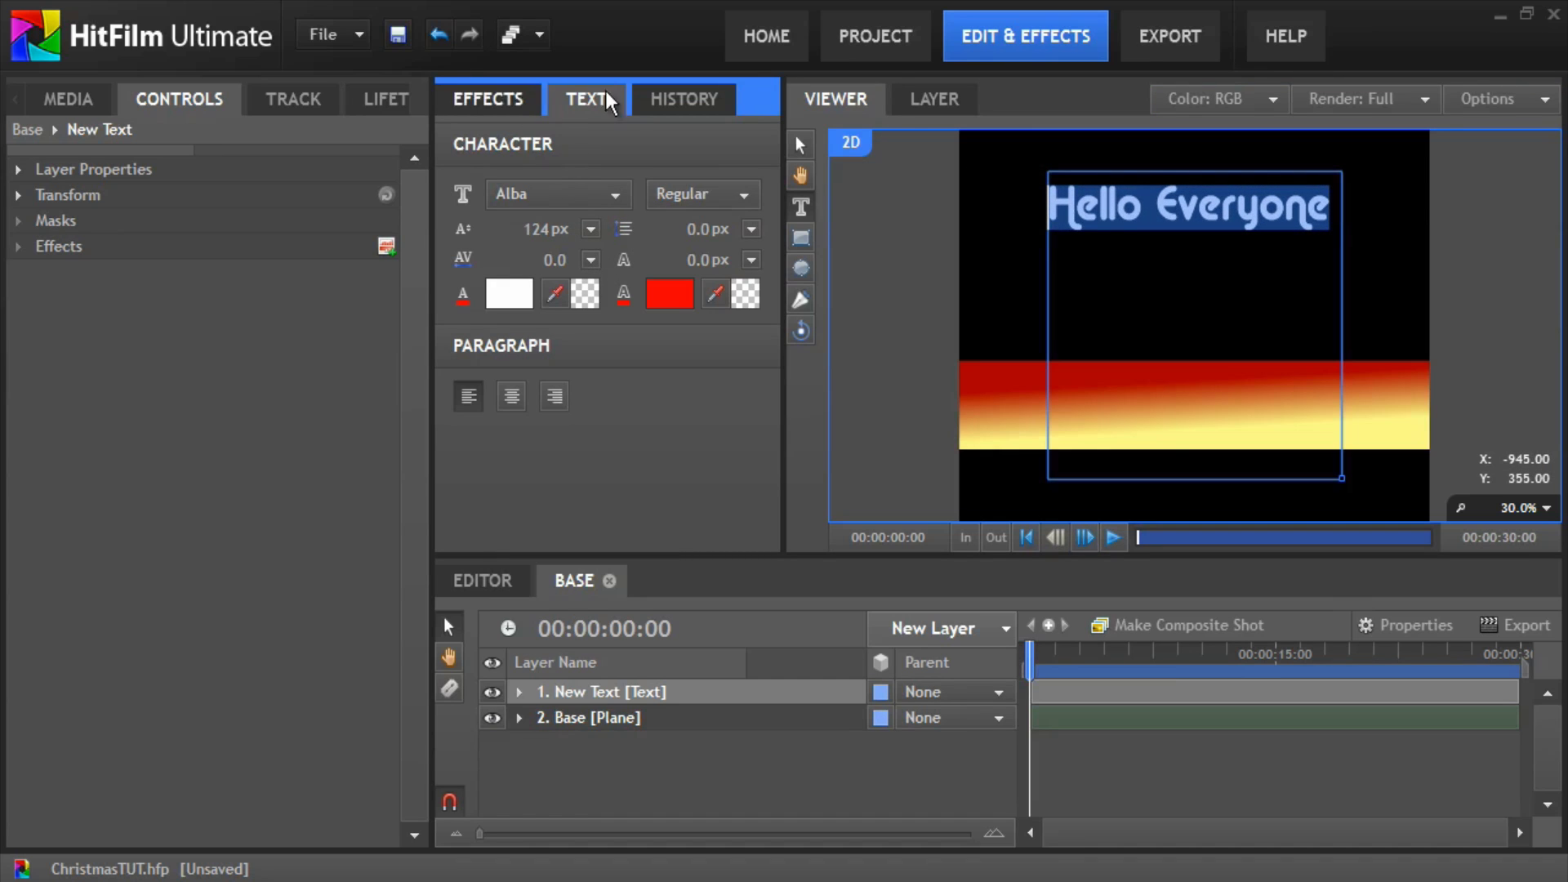
Step: Move the Hello Everyone text down into the red-to-yellow gradient band
left_click(598, 694)
left_click(1194, 269)
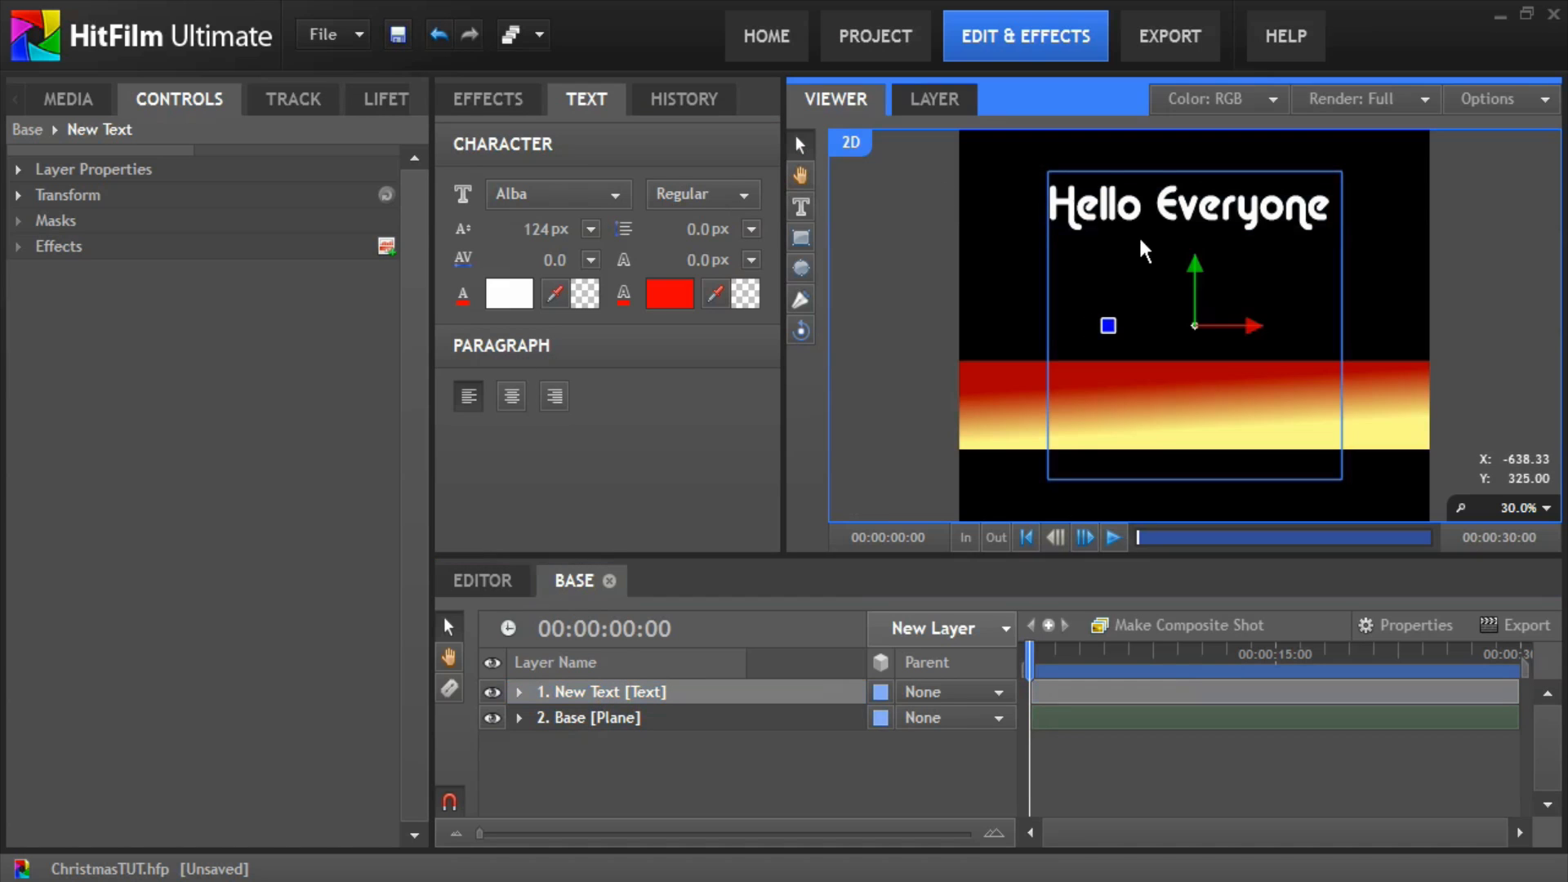
left_click_drag(1194, 269, 1222, 525)
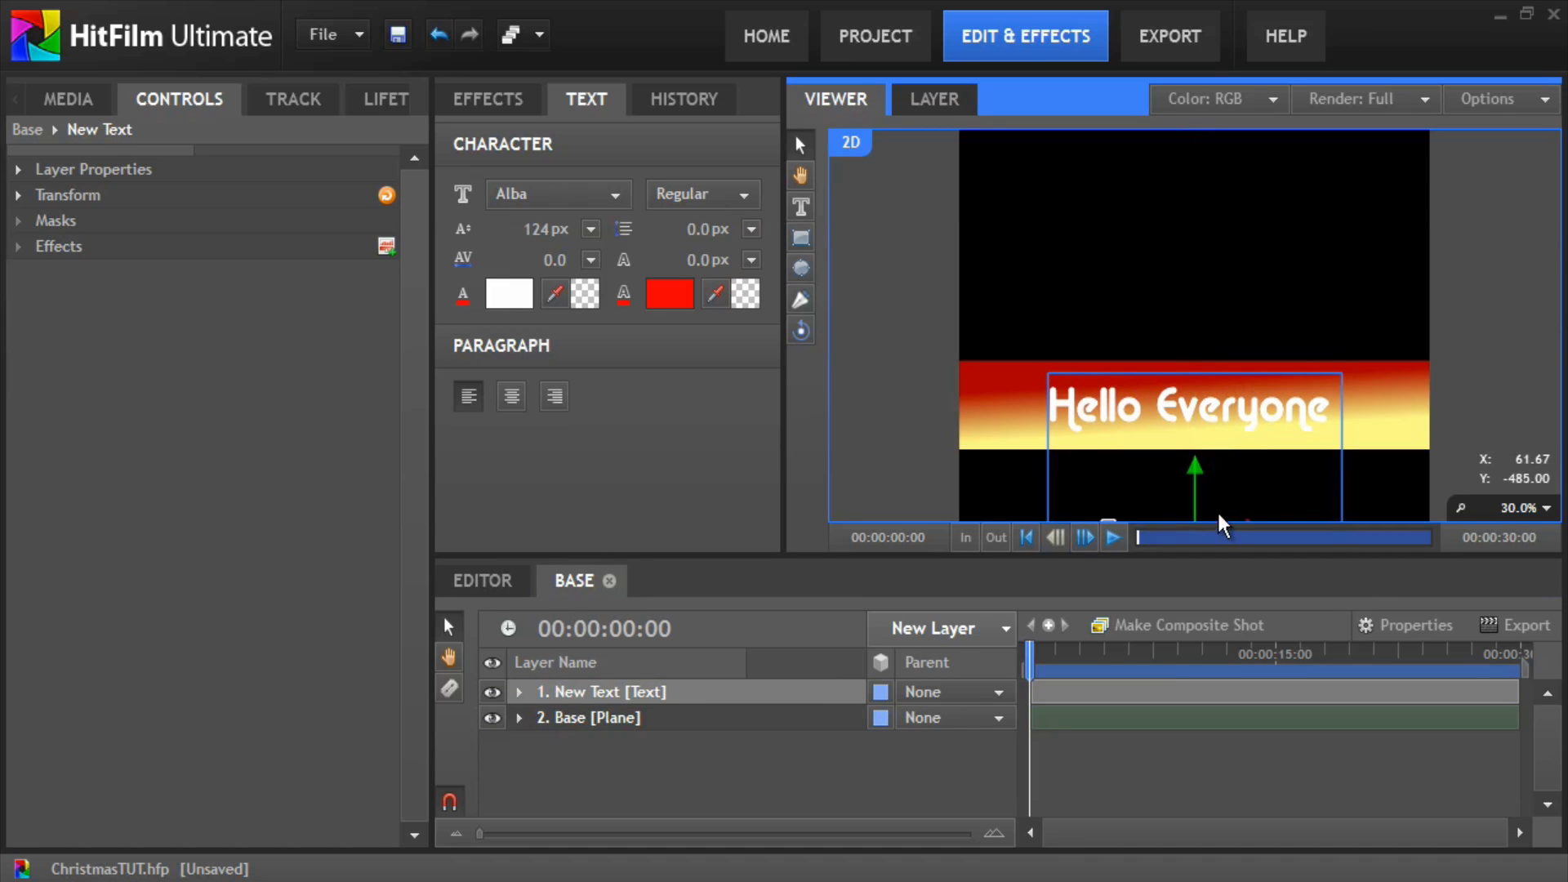
left_click(670, 804)
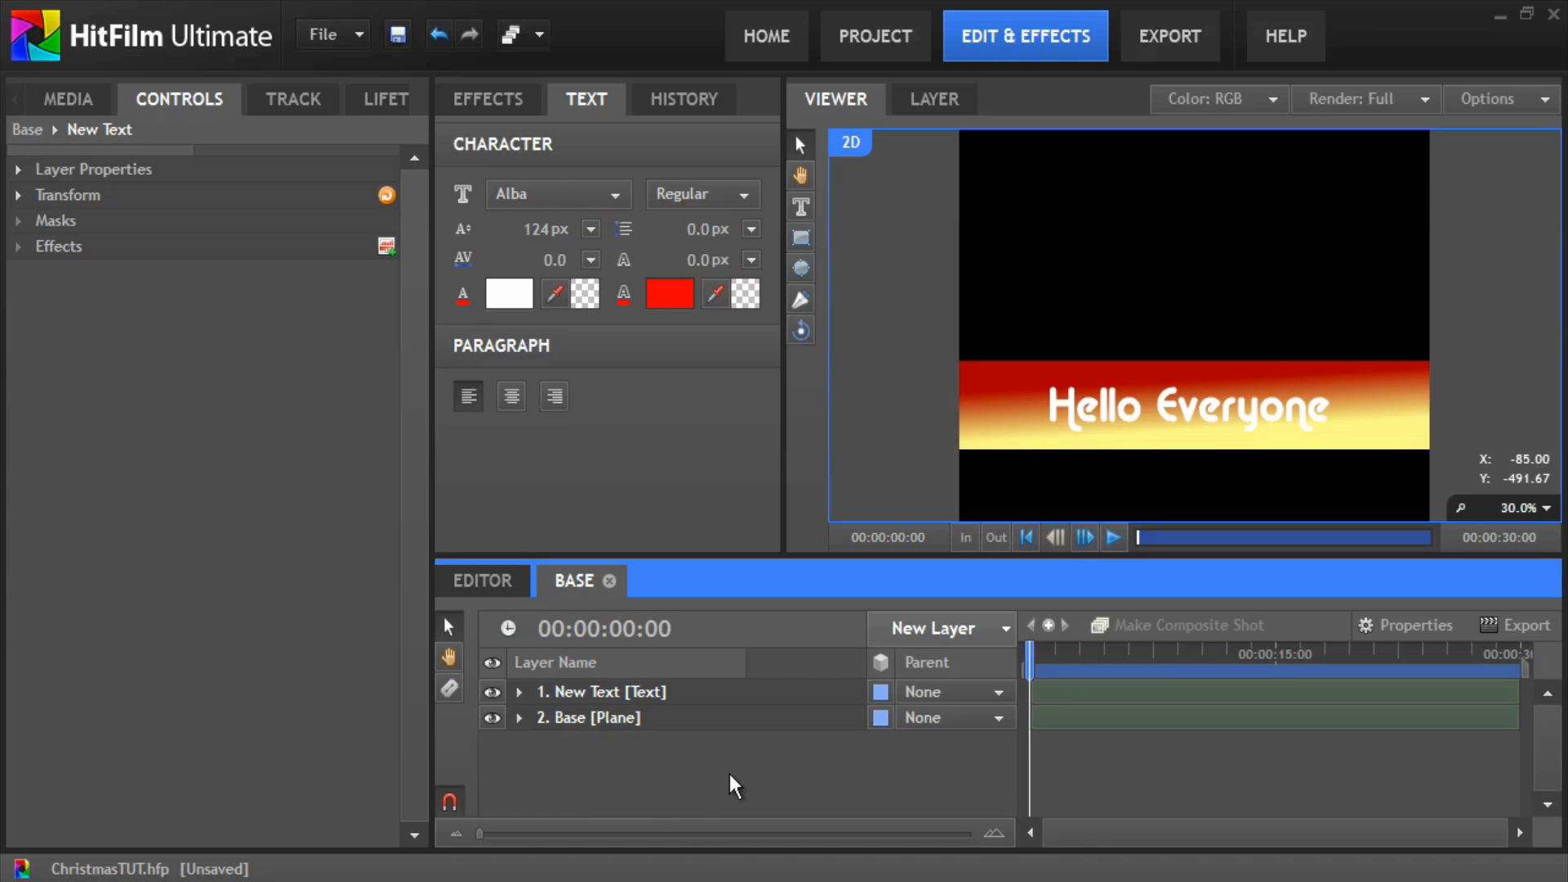
Step: Add a new grade layer to the Base shot
right_click(603, 751)
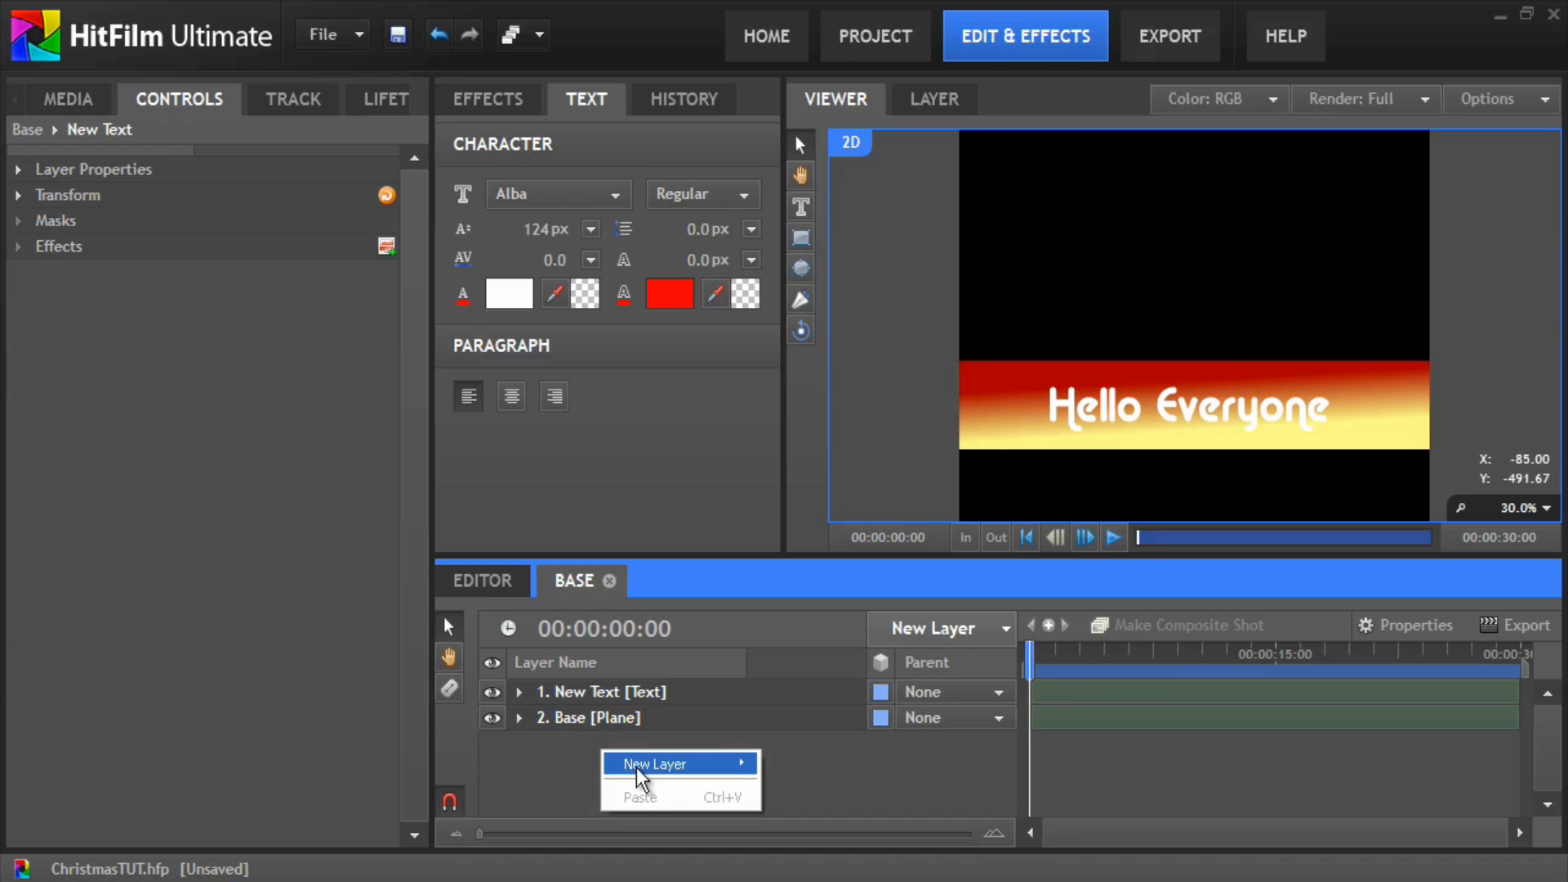
mouse_move(649, 764)
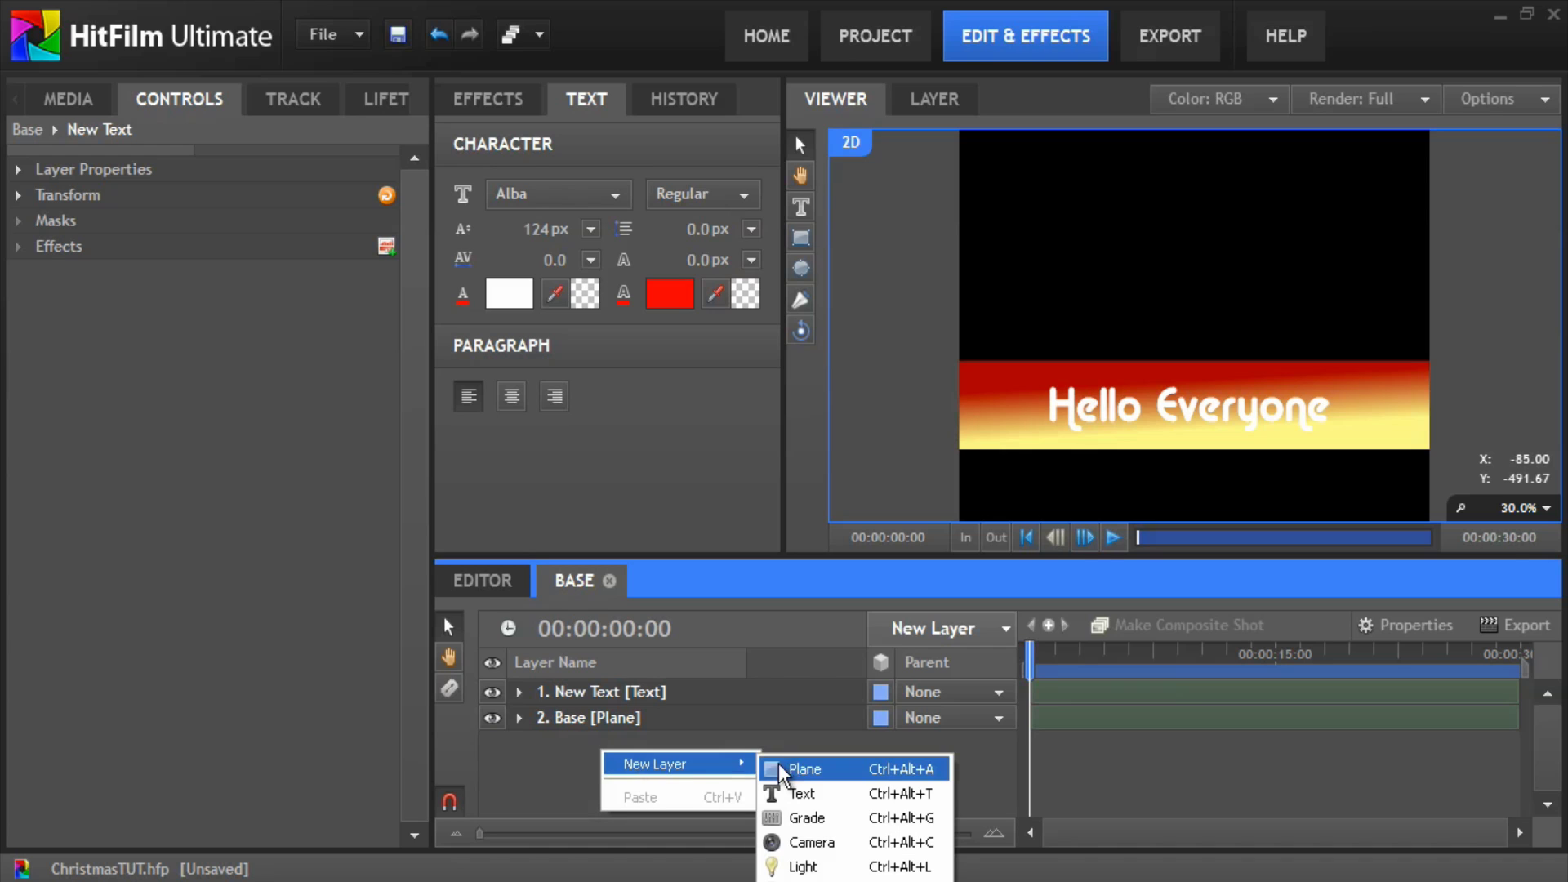
left_click(808, 818)
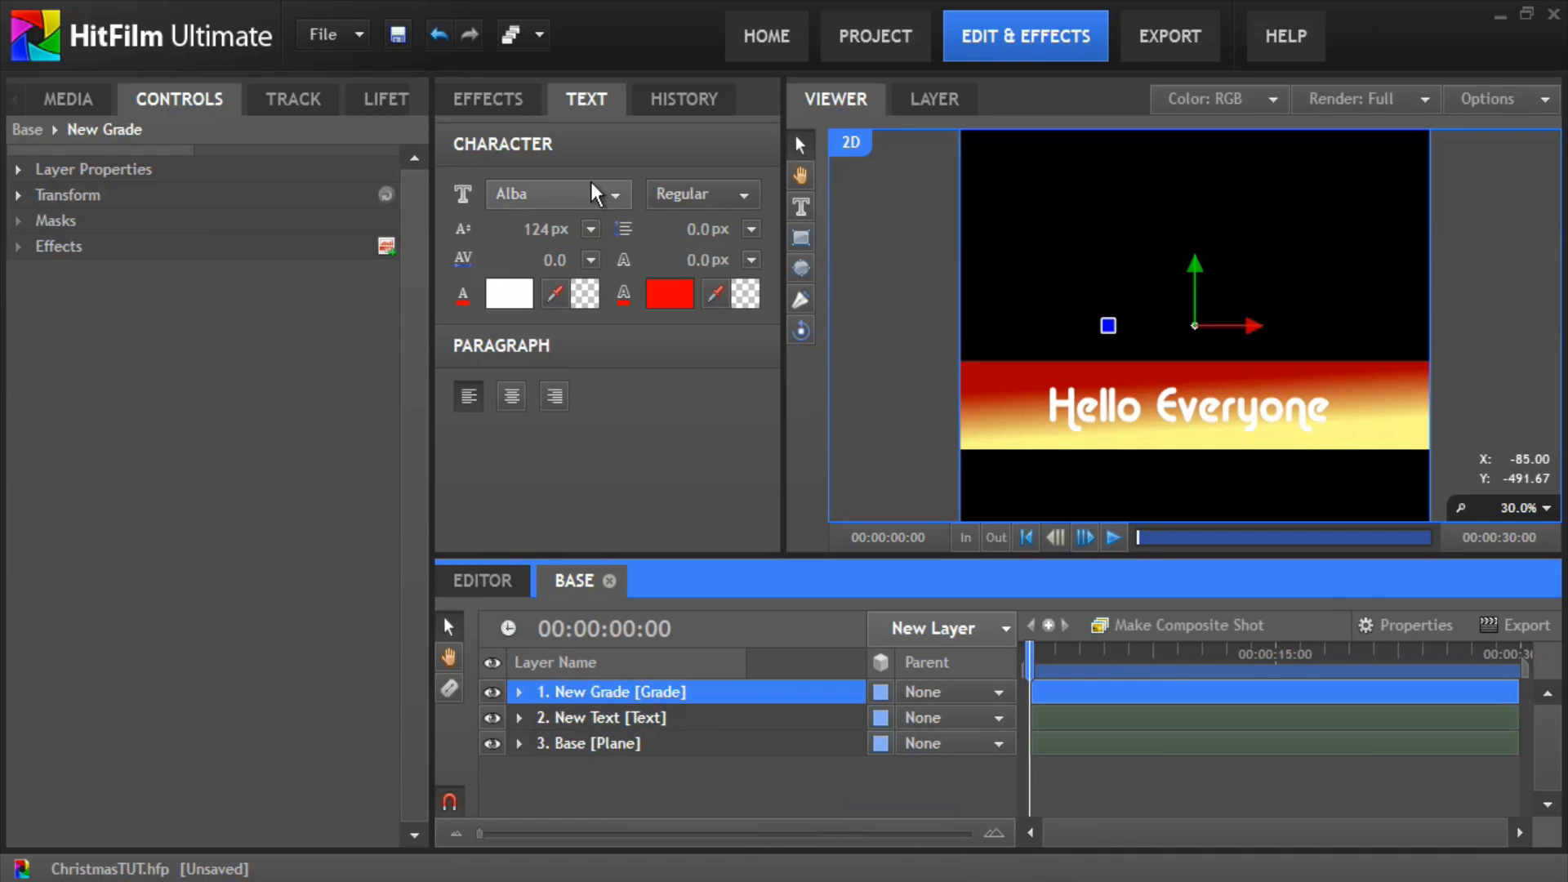
Step: Search effects for 'fis' and apply Fisheye Warp to the New Grade layer
left_click(512, 110)
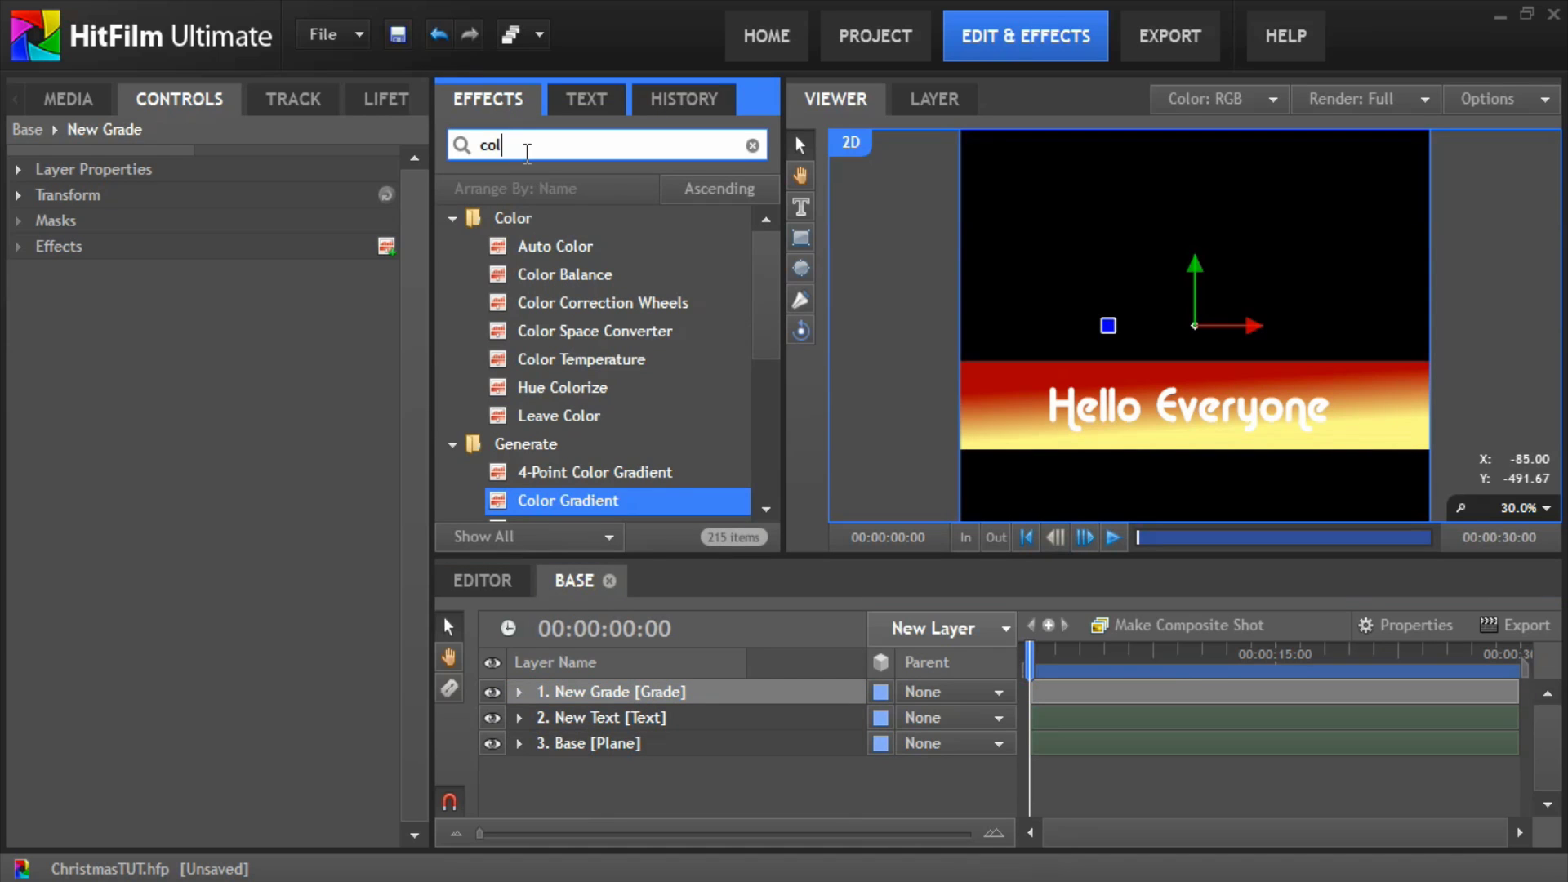
double_click(526, 148)
type("fish")
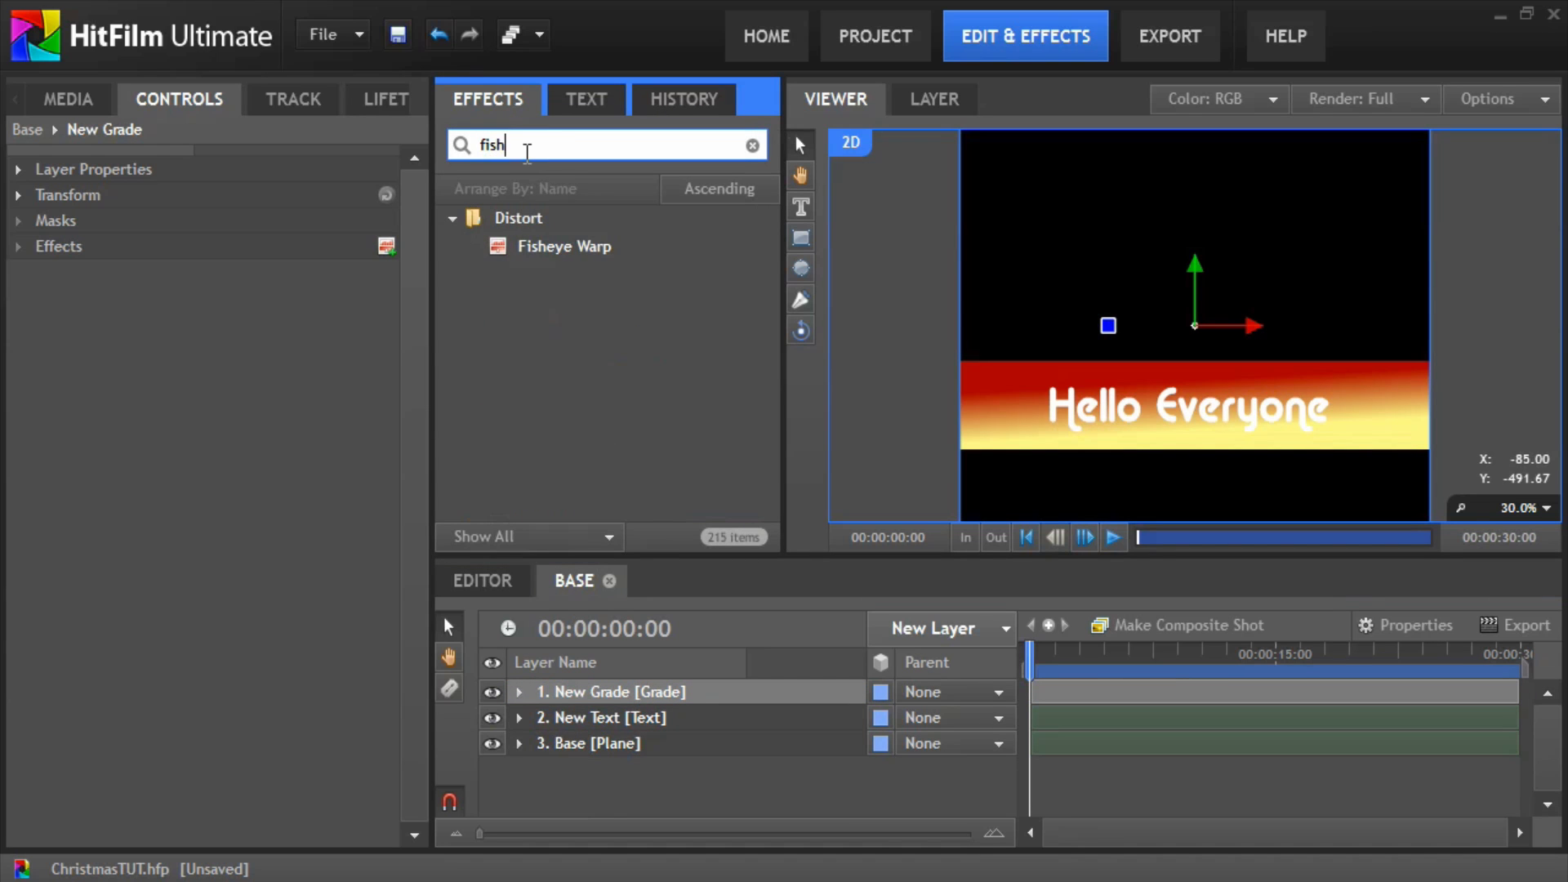
left_click_drag(554, 247, 654, 697)
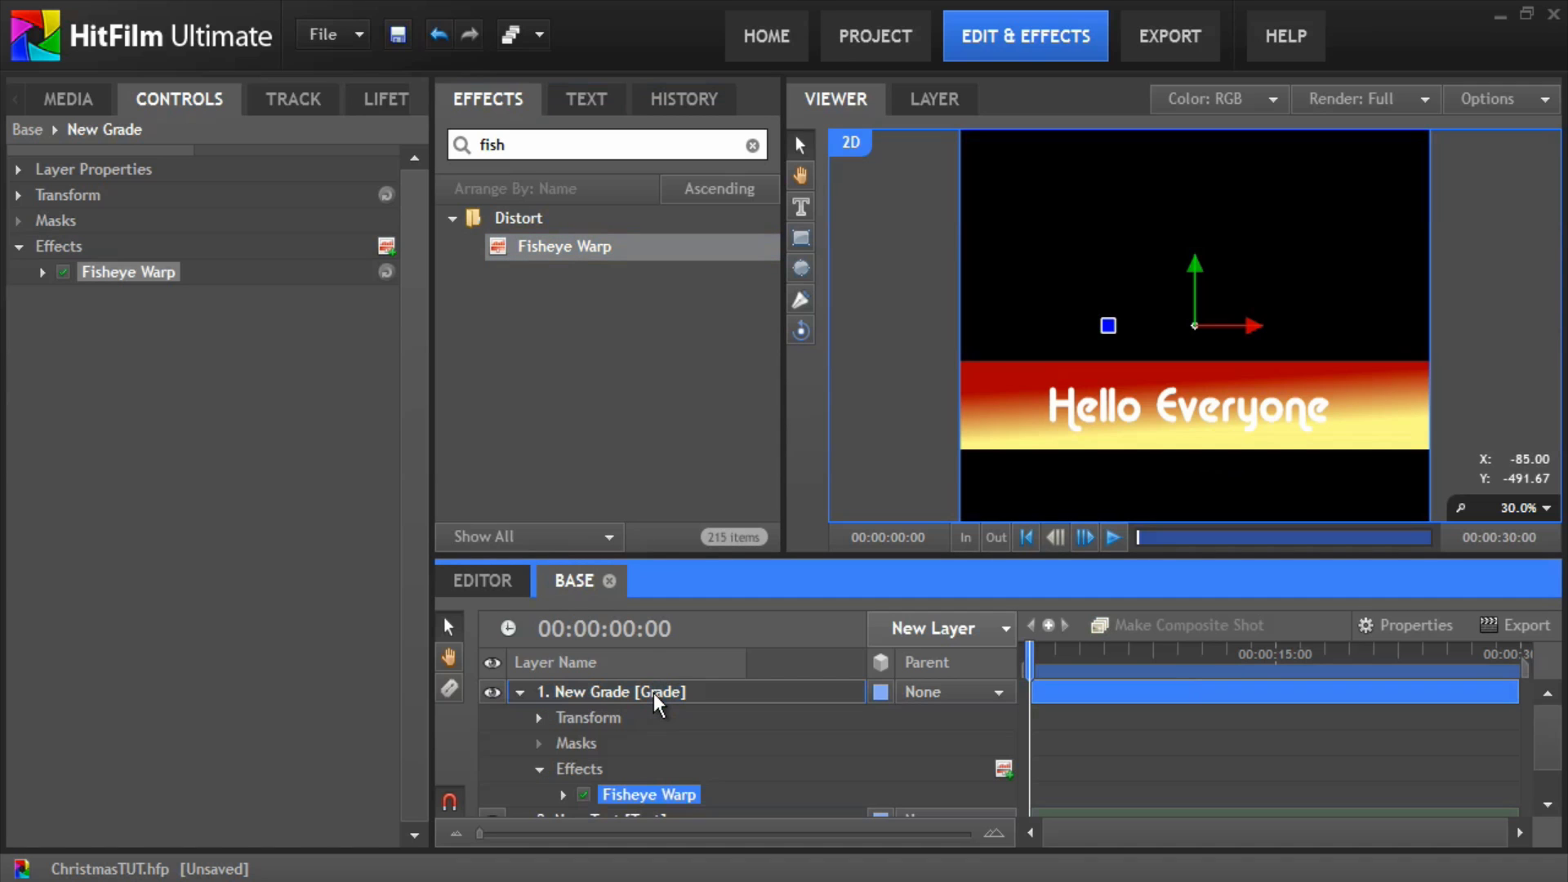
Step: Set the Fisheye Warp amount to 100 with Wrap X and Wrap Y both No
left_click(42, 272)
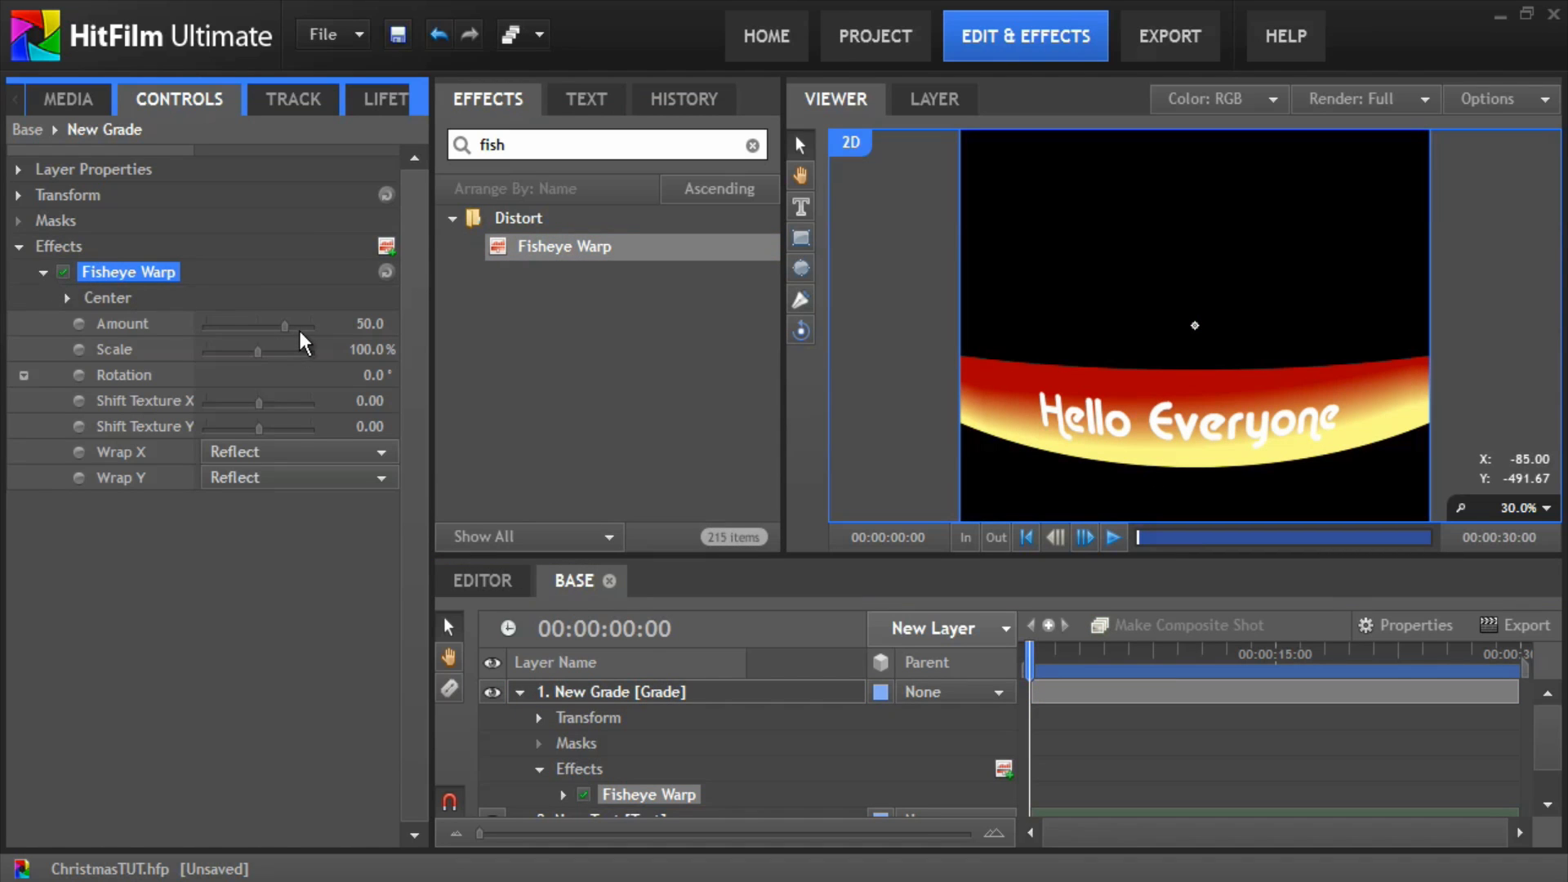
left_click(369, 324)
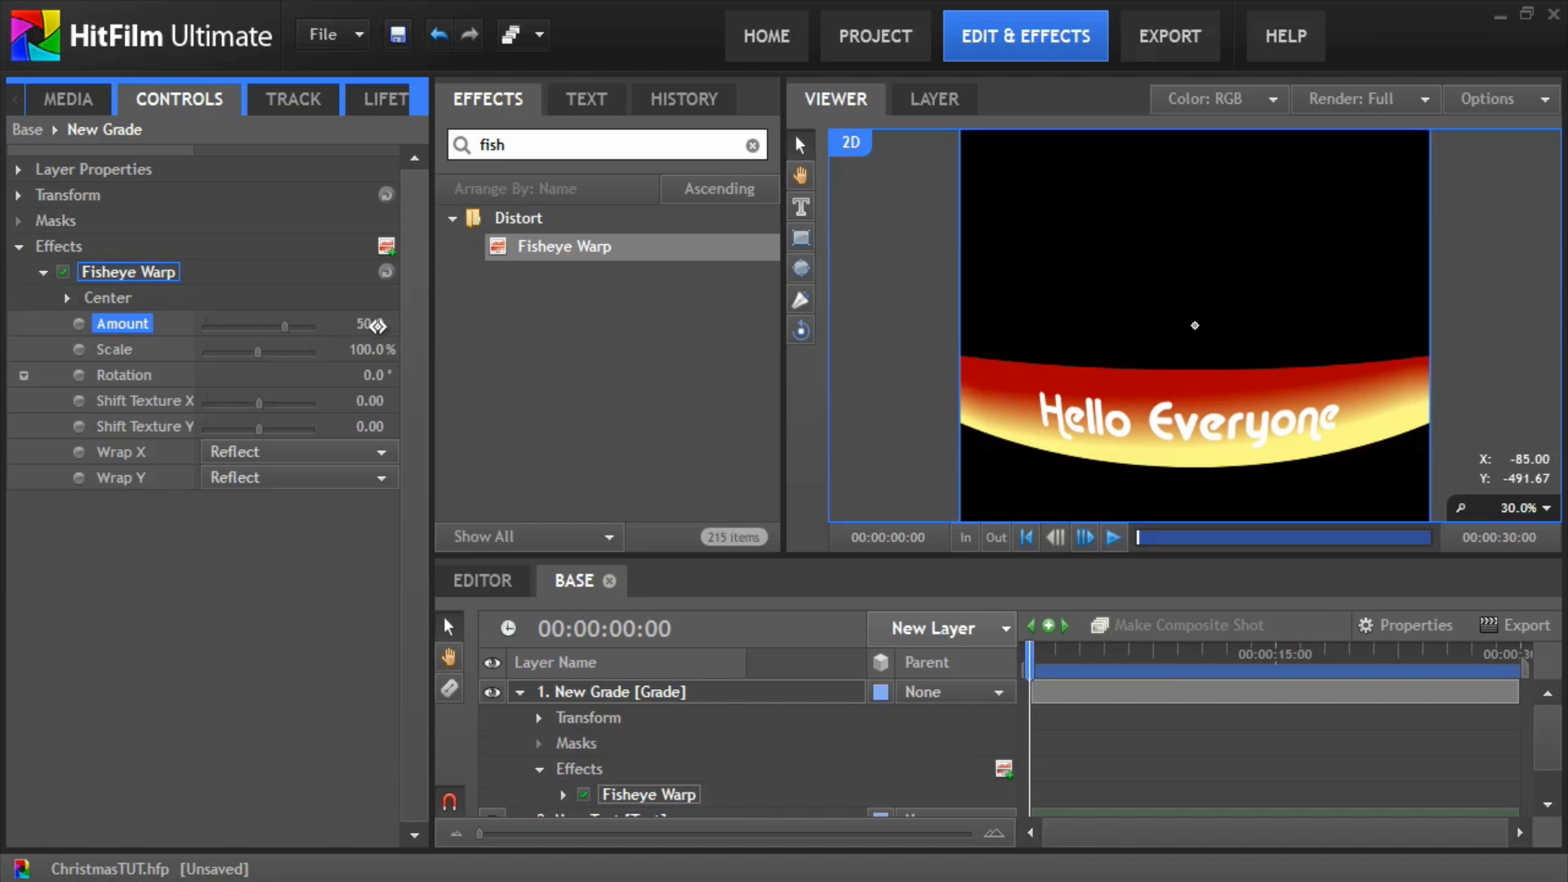
type("100")
key("Return")
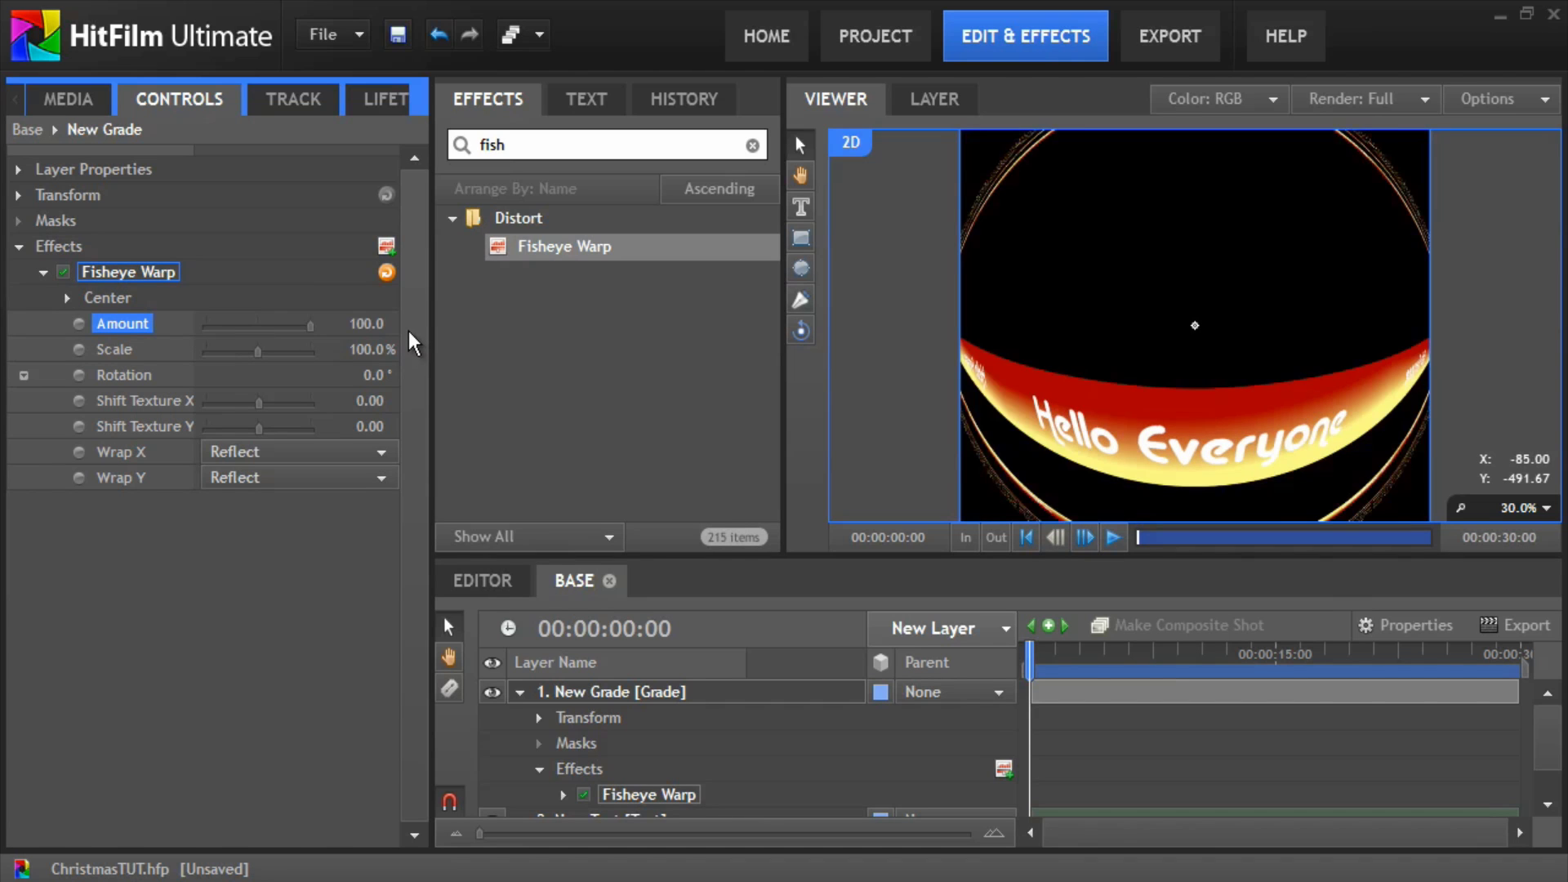
left_click(296, 452)
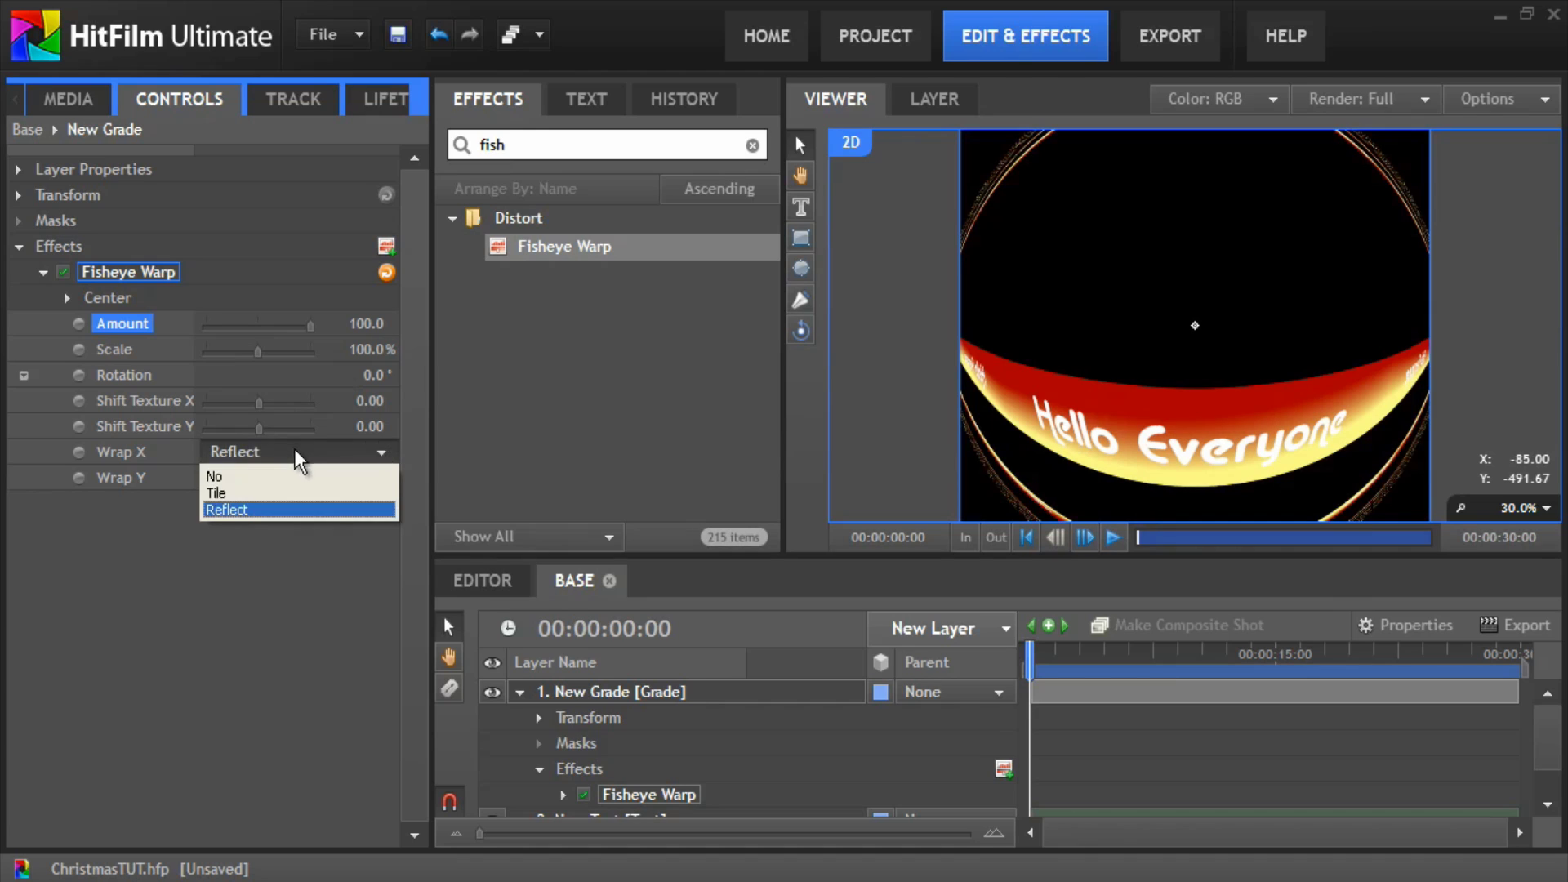
left_click(290, 460)
left_click(275, 479)
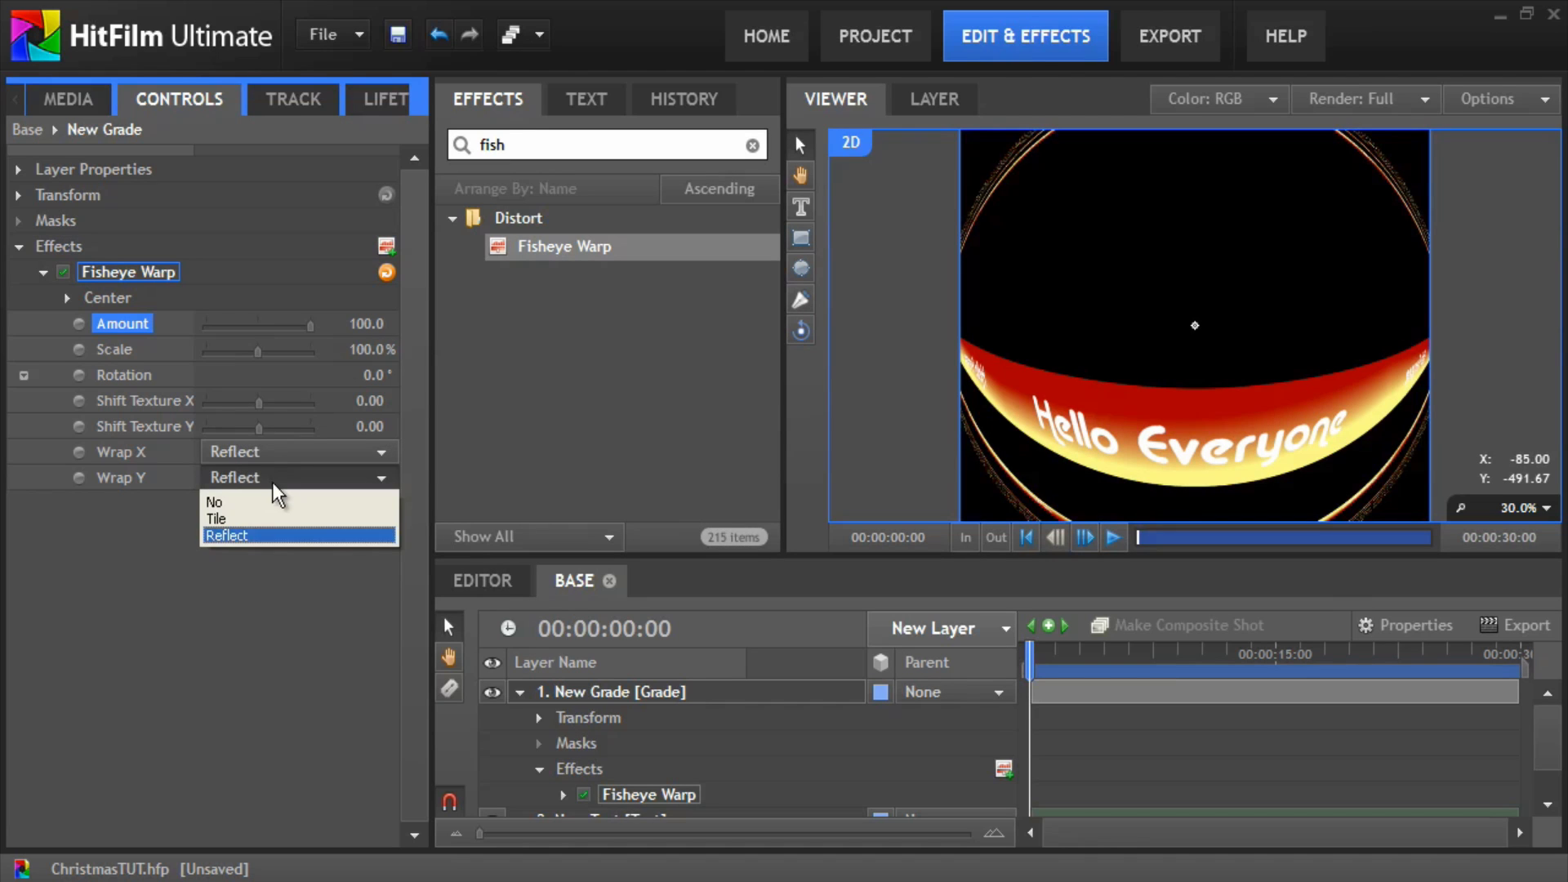
left_click(224, 502)
left_click(258, 456)
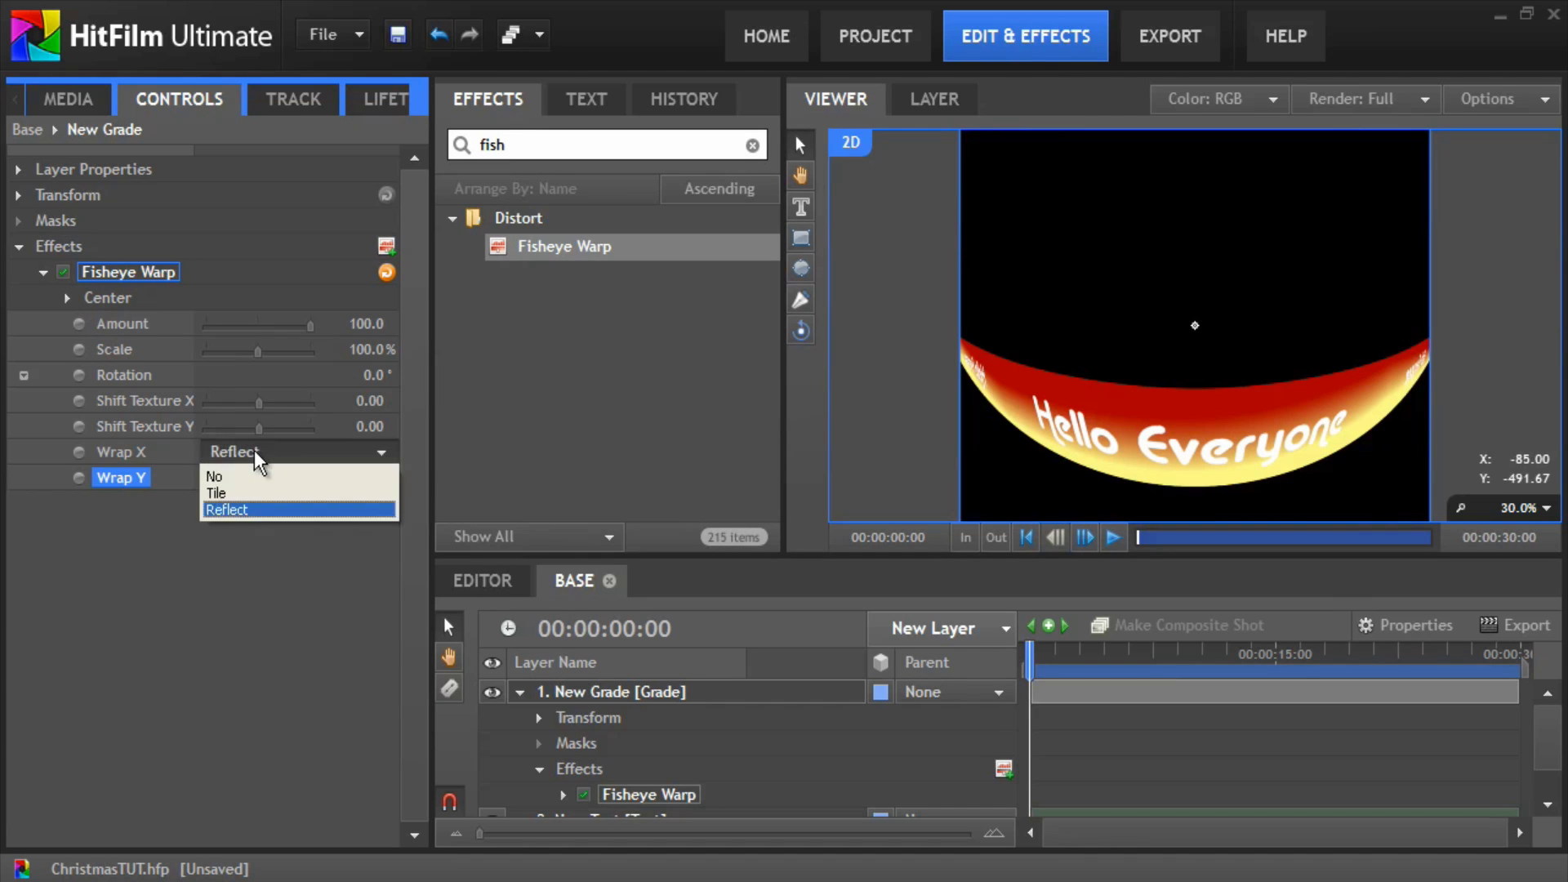
left_click(232, 478)
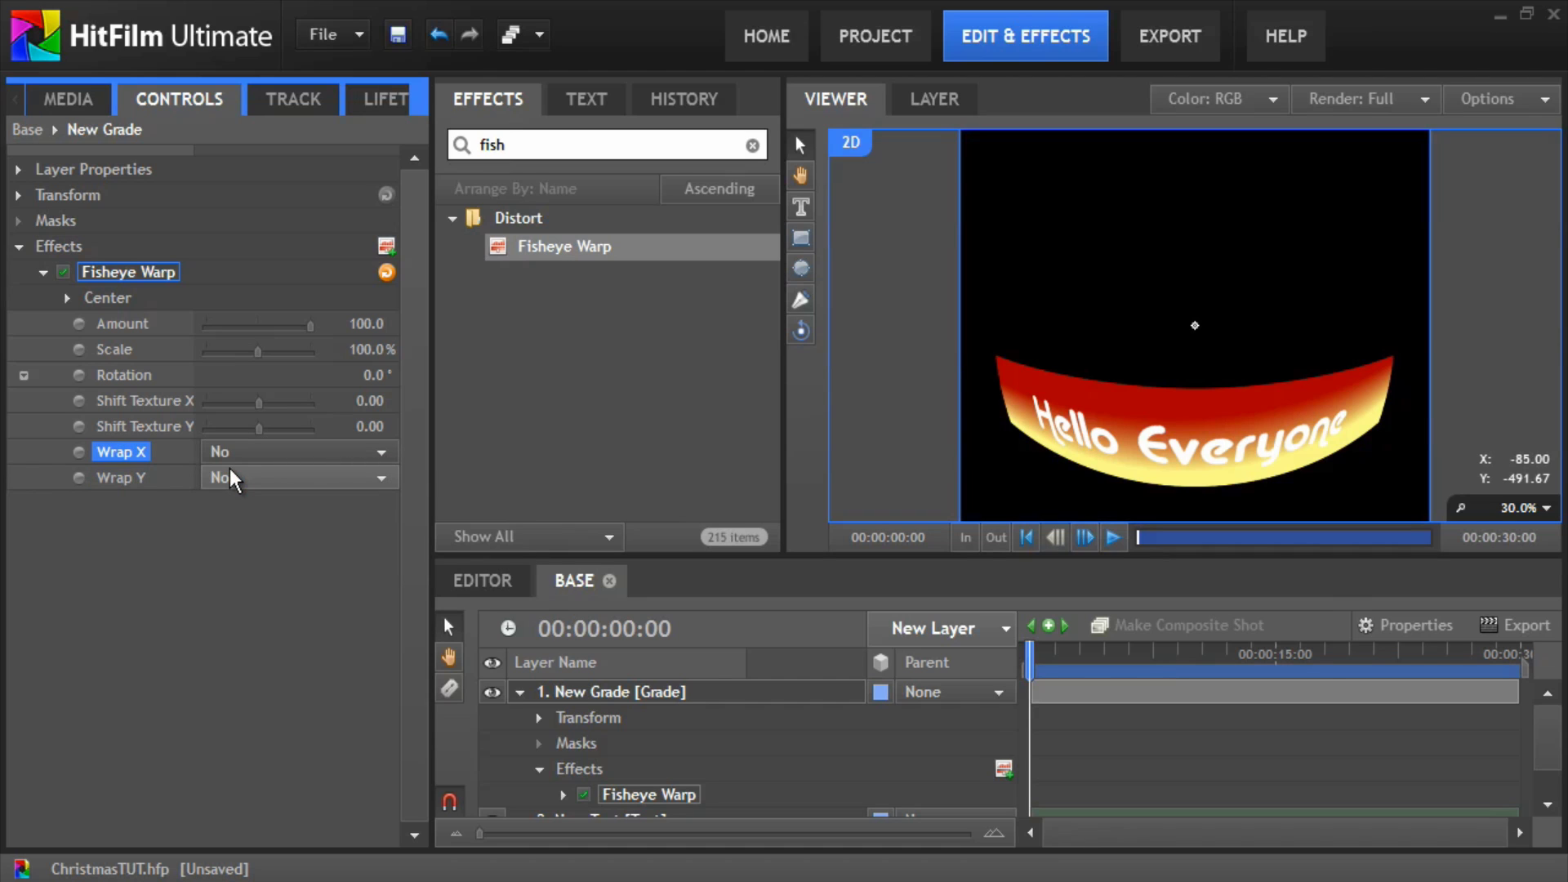
Step: Move the fisheye centre to 0, -271
left_click(68, 299)
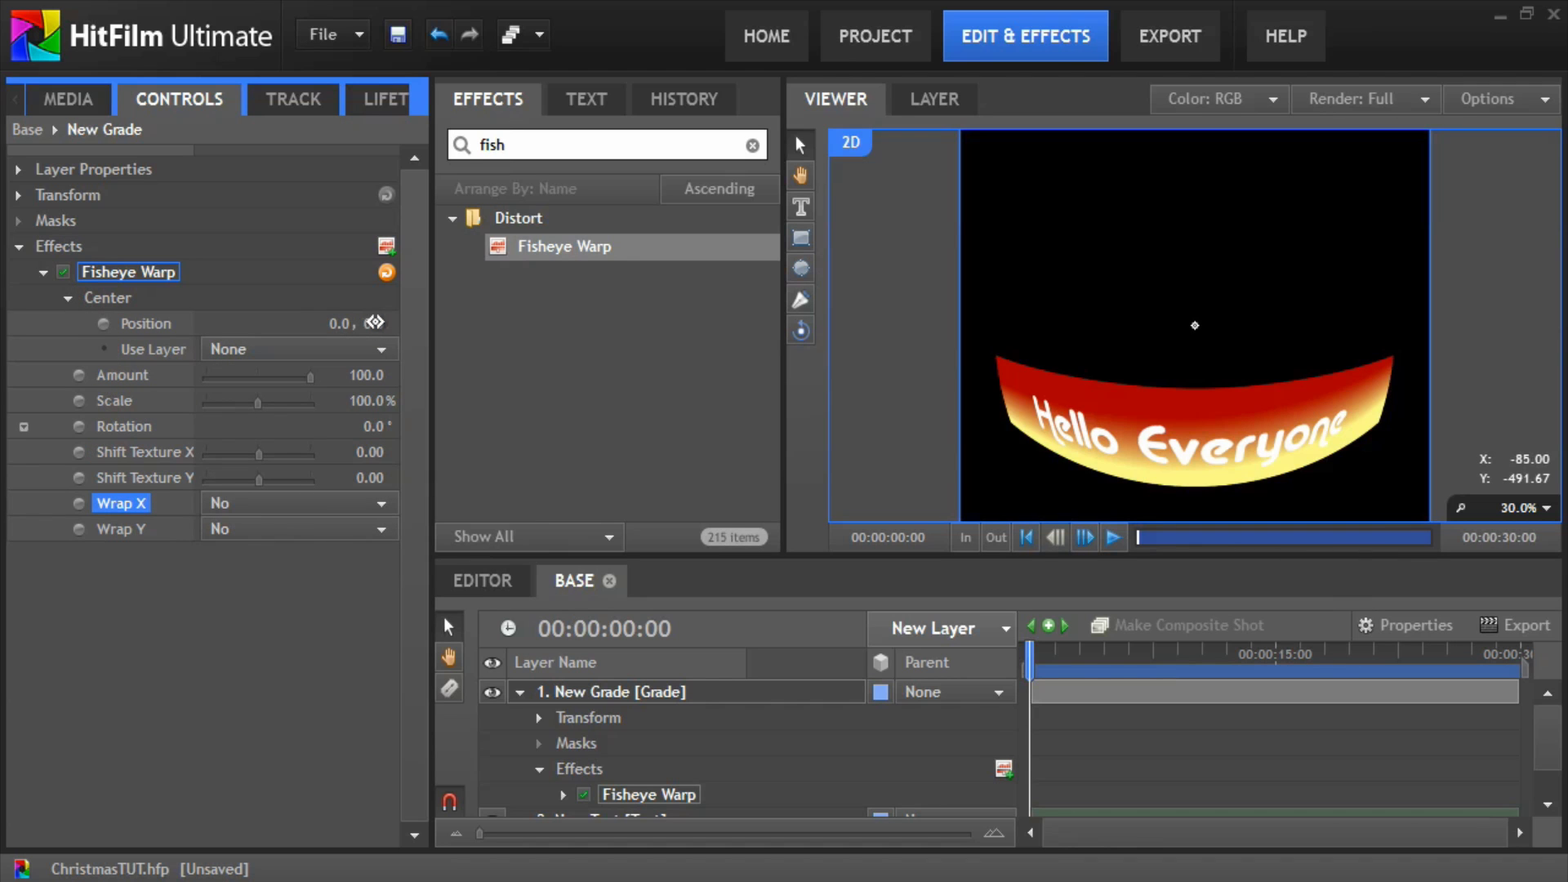
left_click_drag(375, 322, 324, 307)
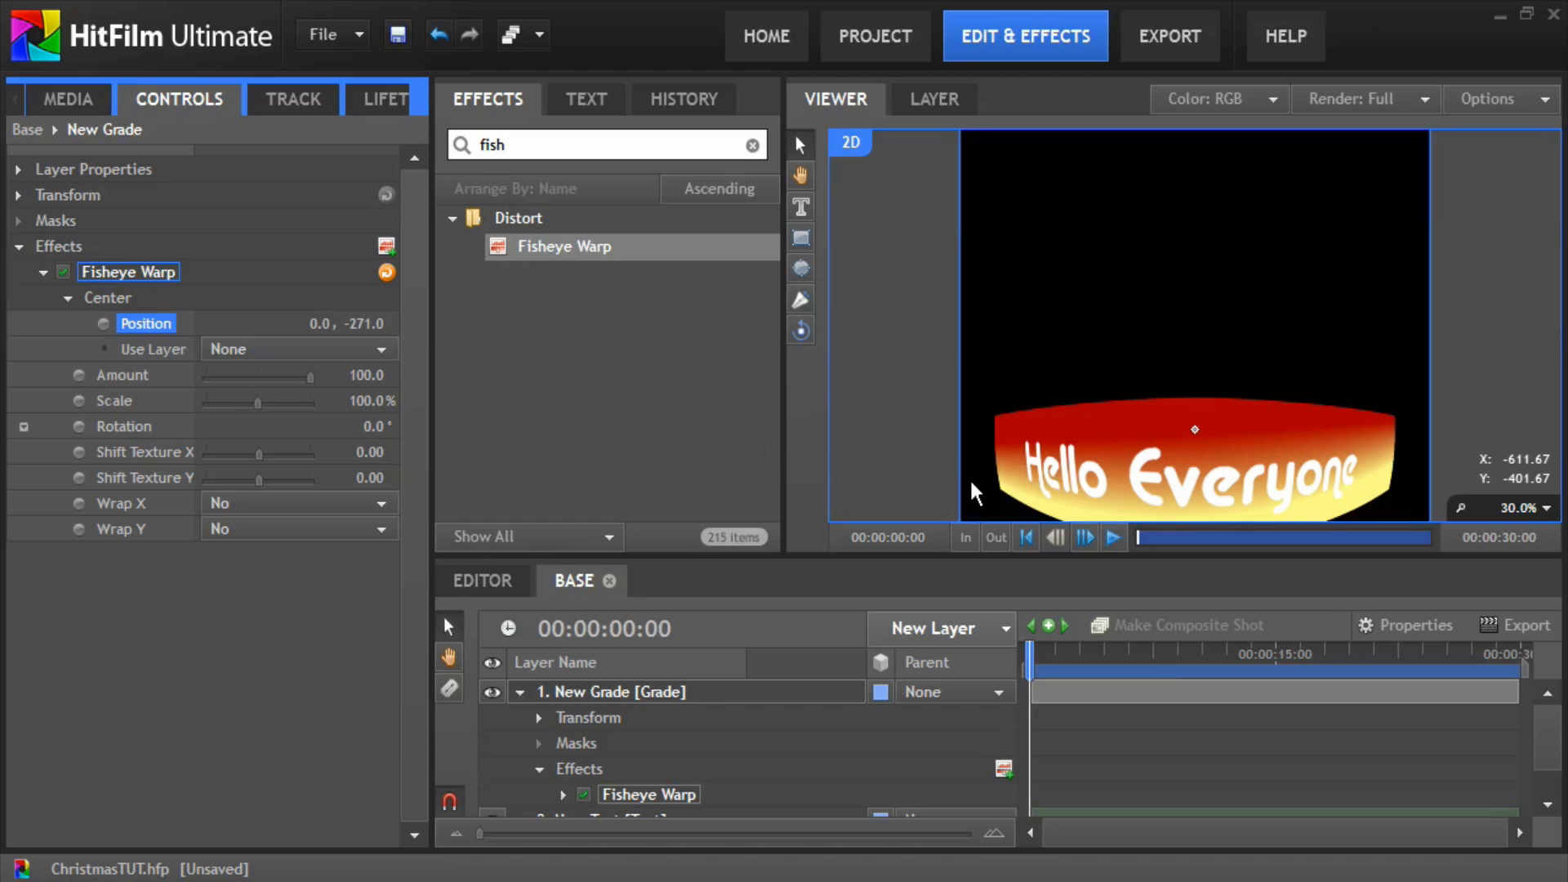
scroll(947, 475, "down", 1)
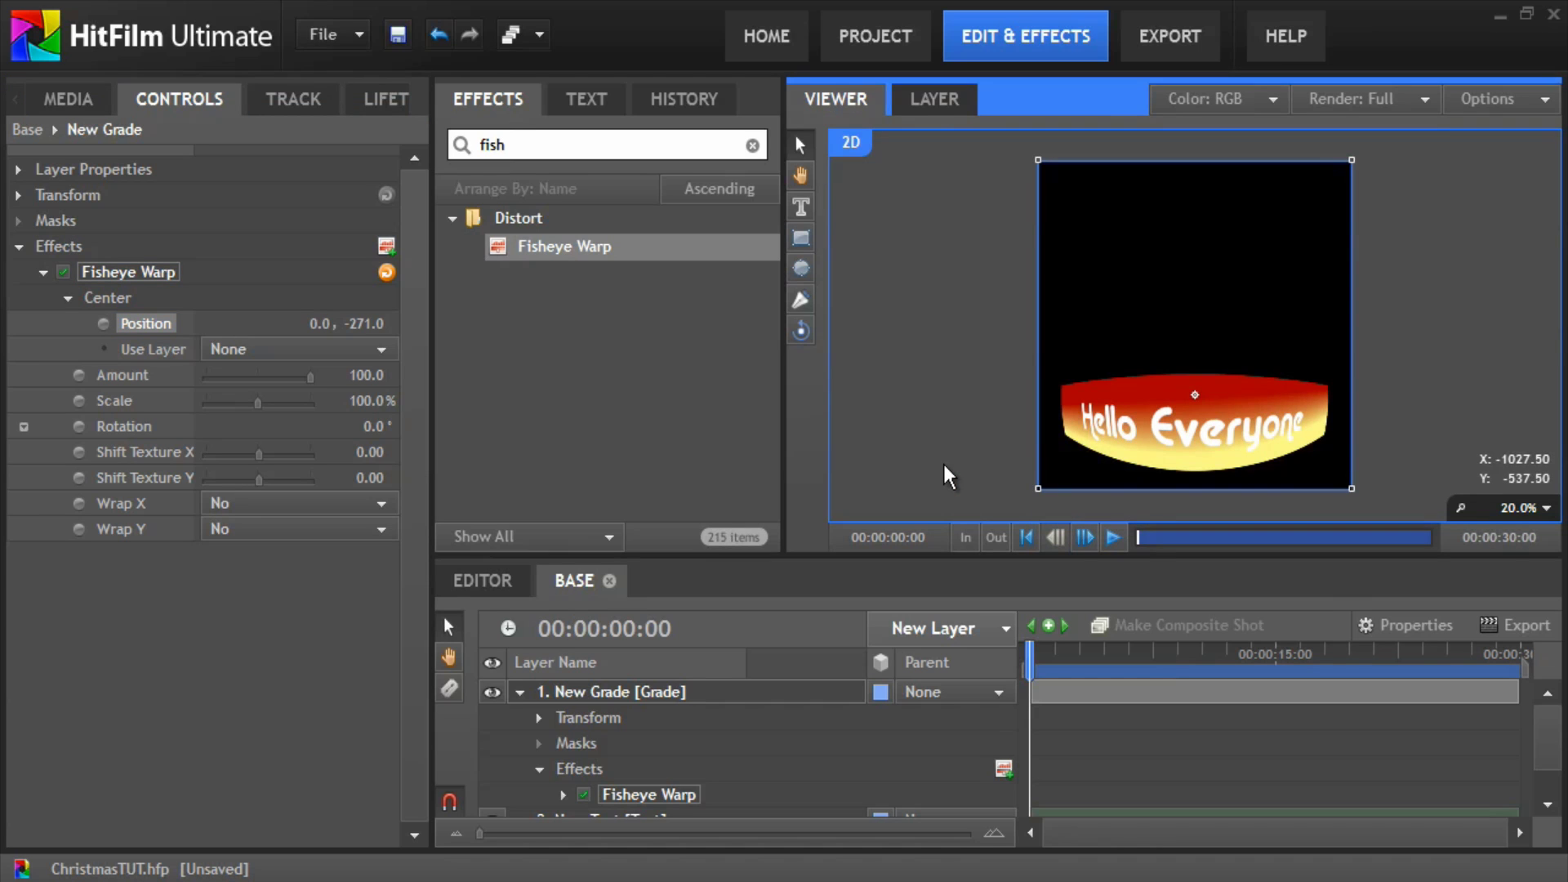
left_click(947, 475)
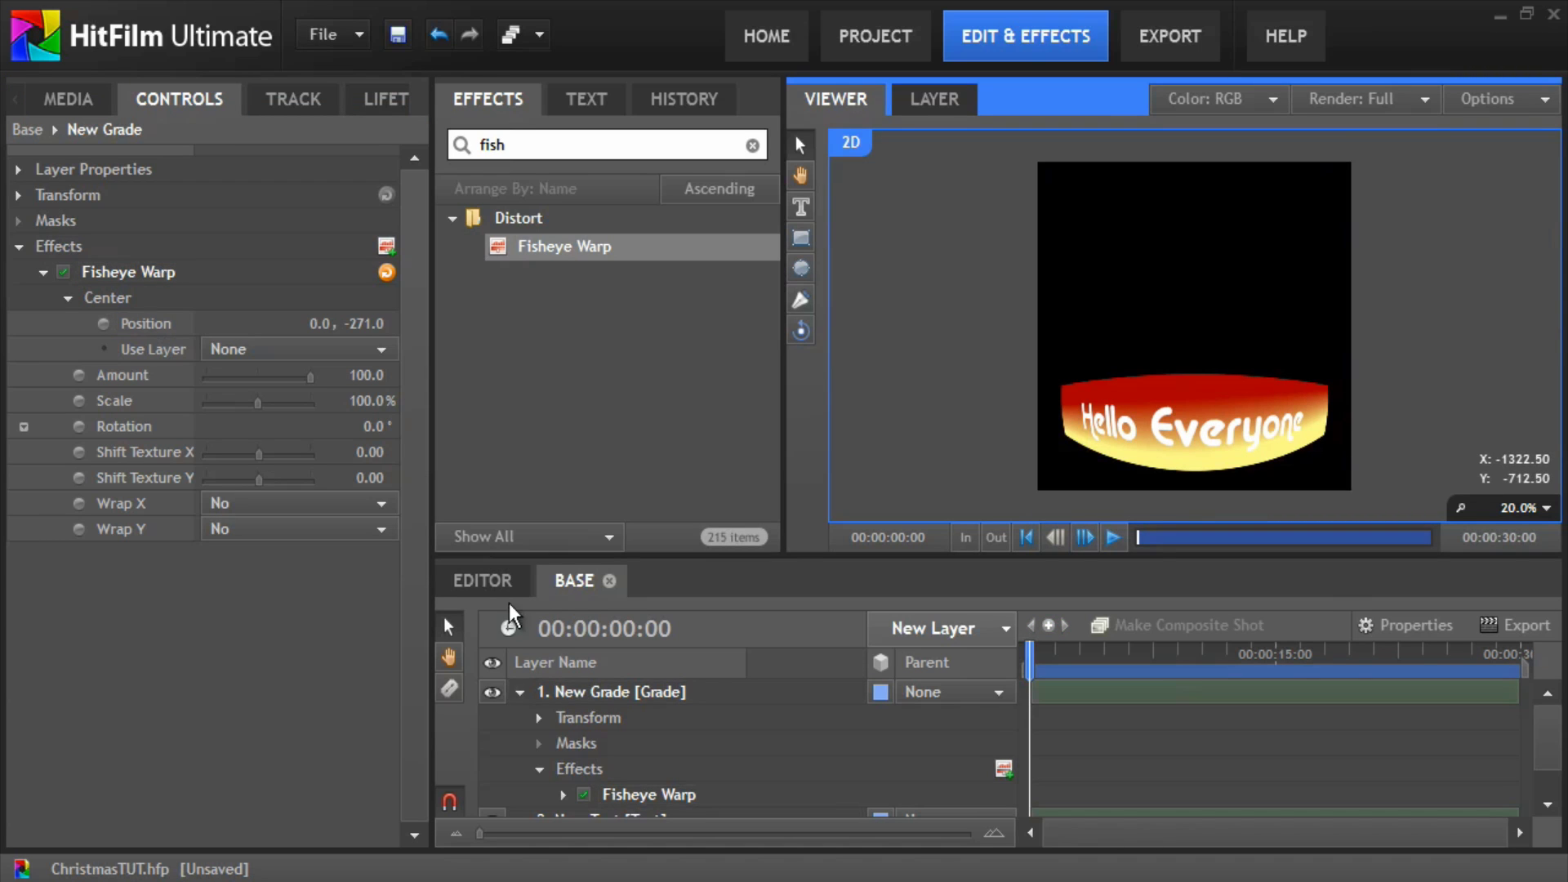
Step: Search effects for 'glow' and apply Glow to the New Grade layer
left_click(574, 583)
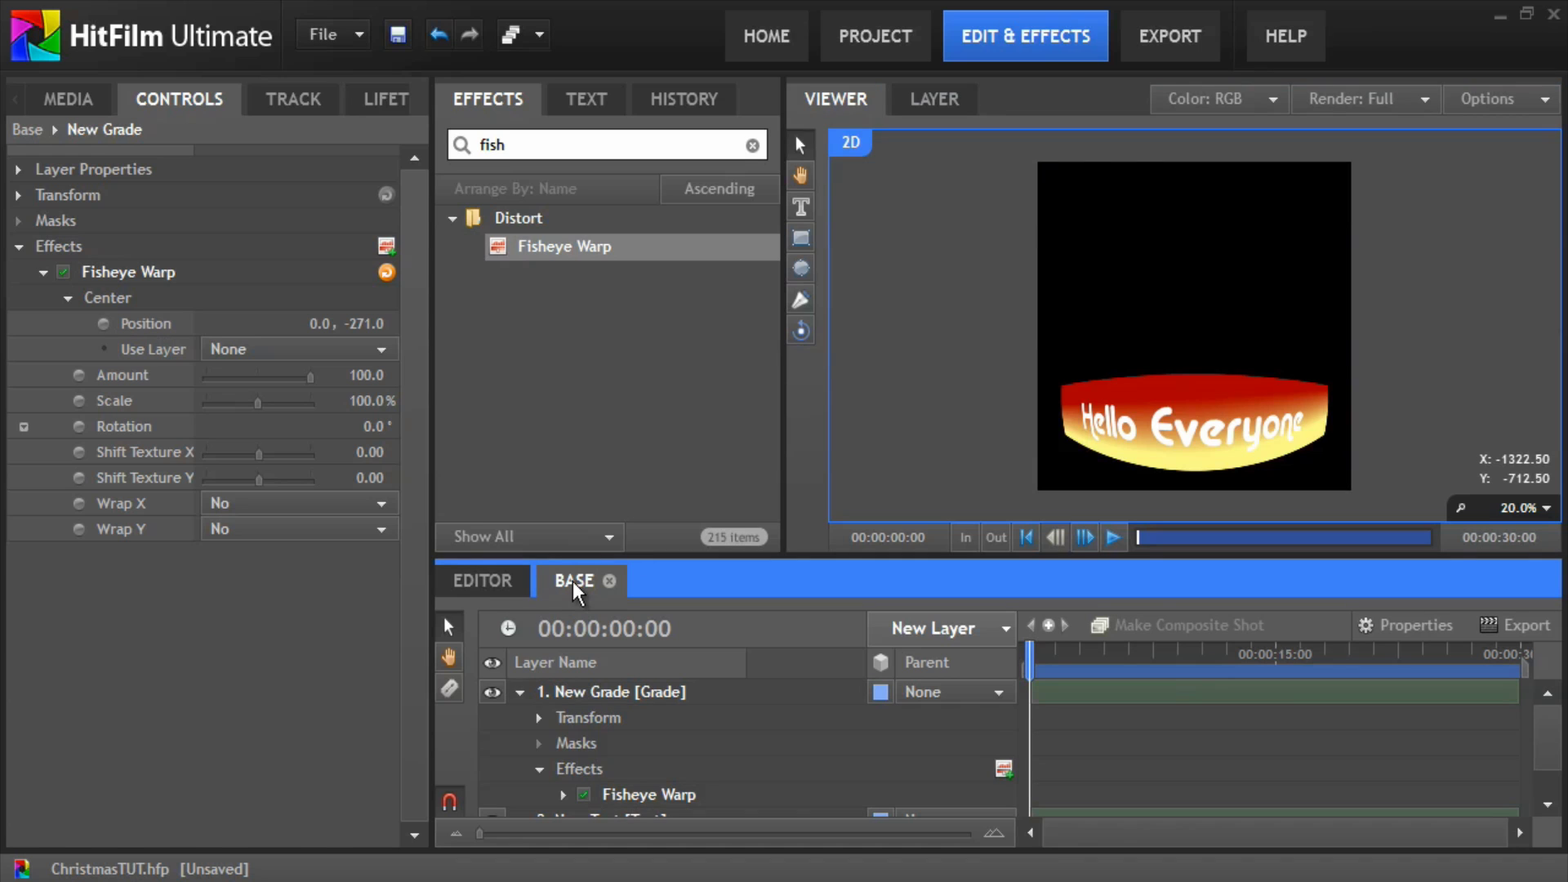
left_click(520, 692)
right_click(629, 779)
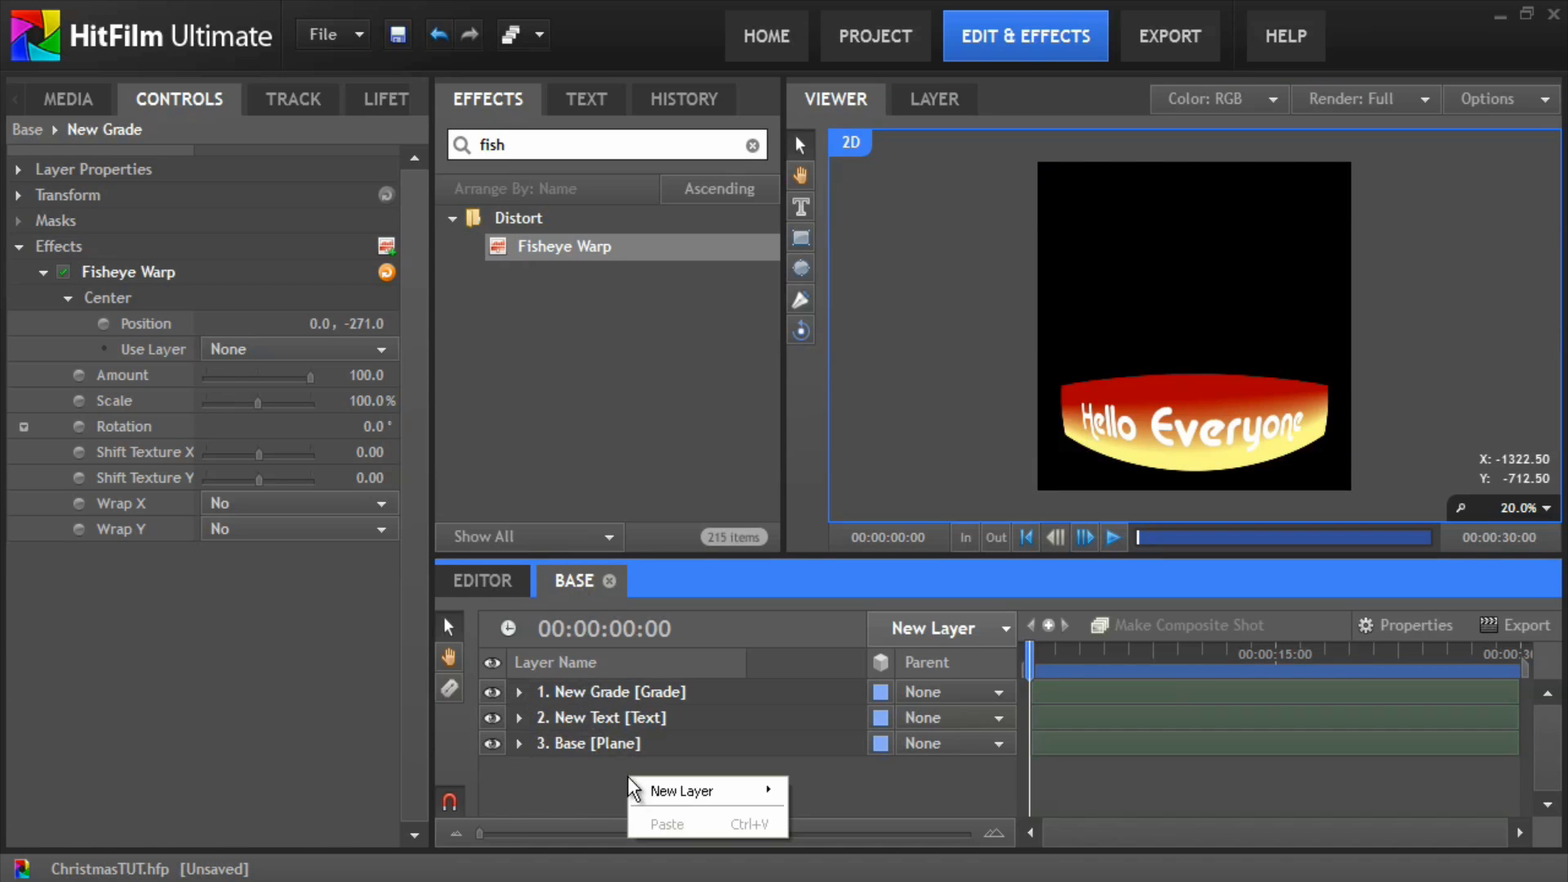
mouse_move(665, 797)
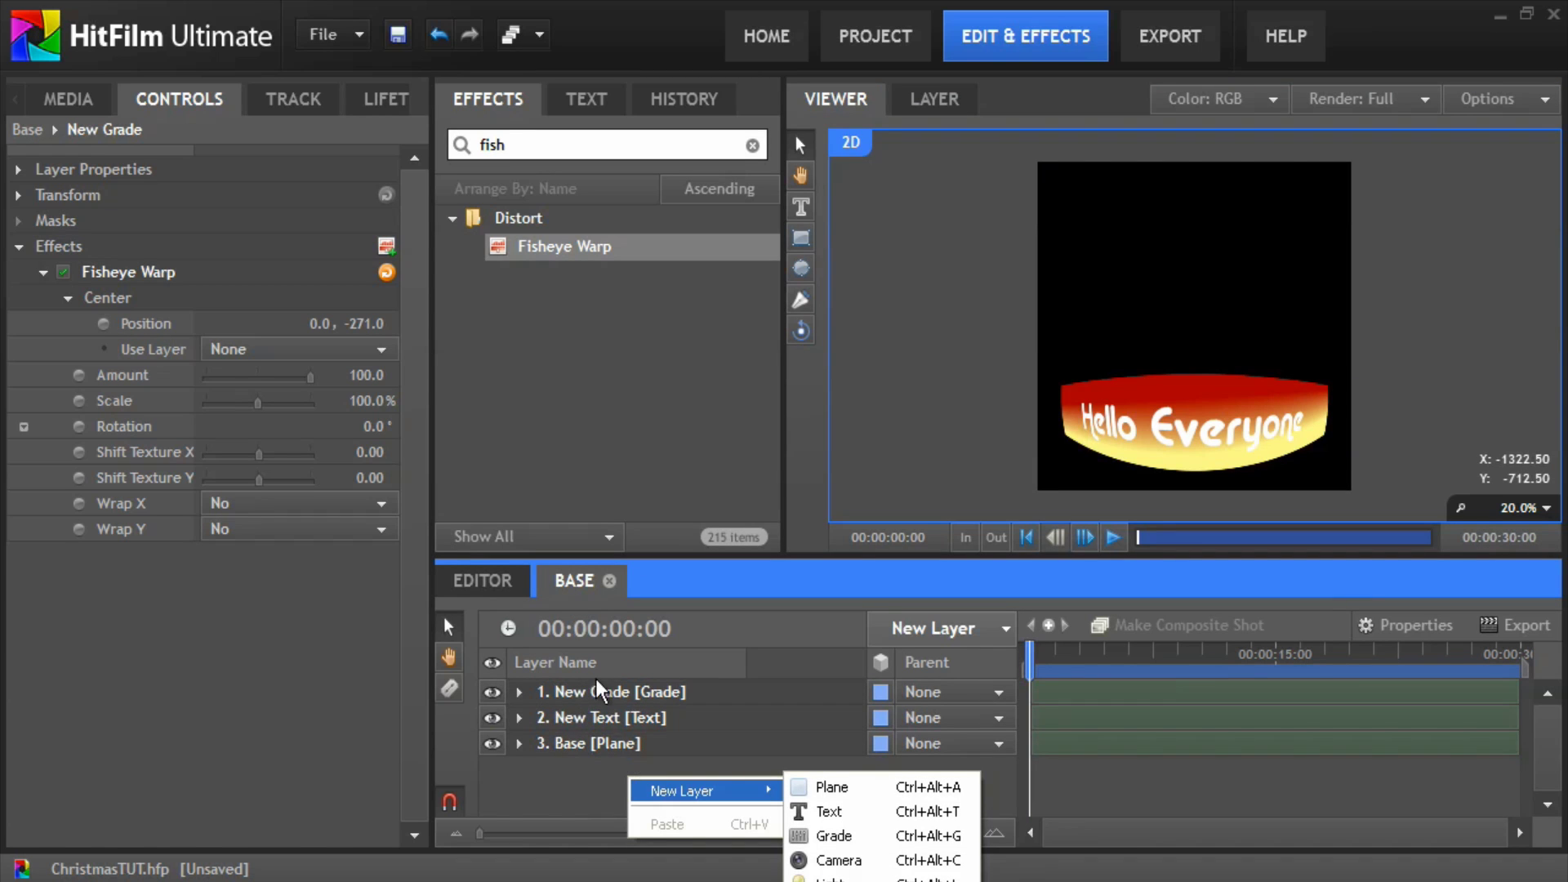
left_click(596, 692)
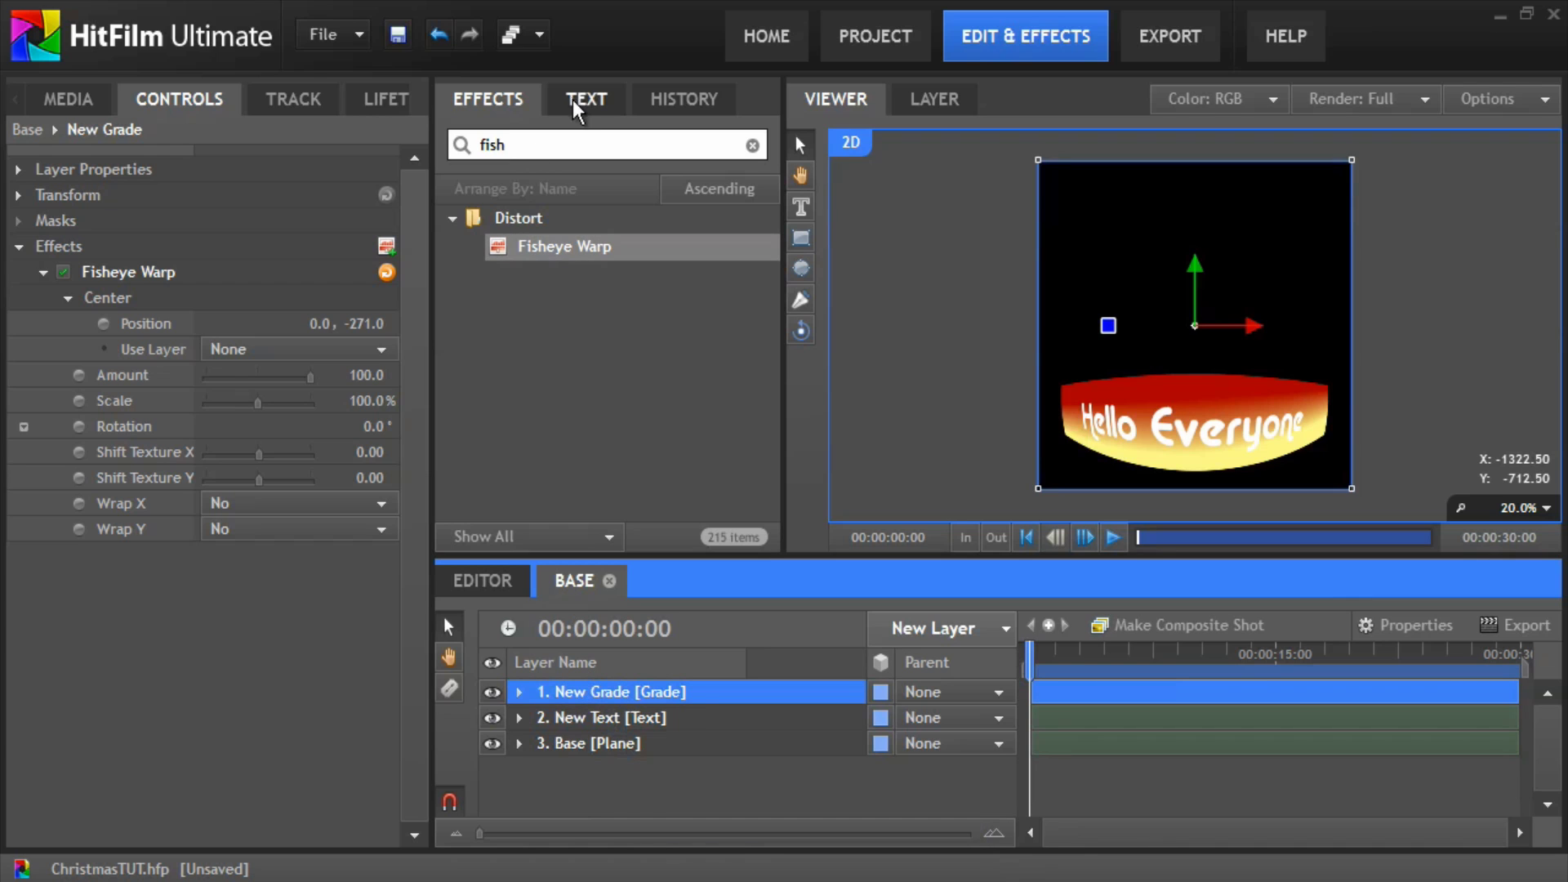
double_click(541, 132)
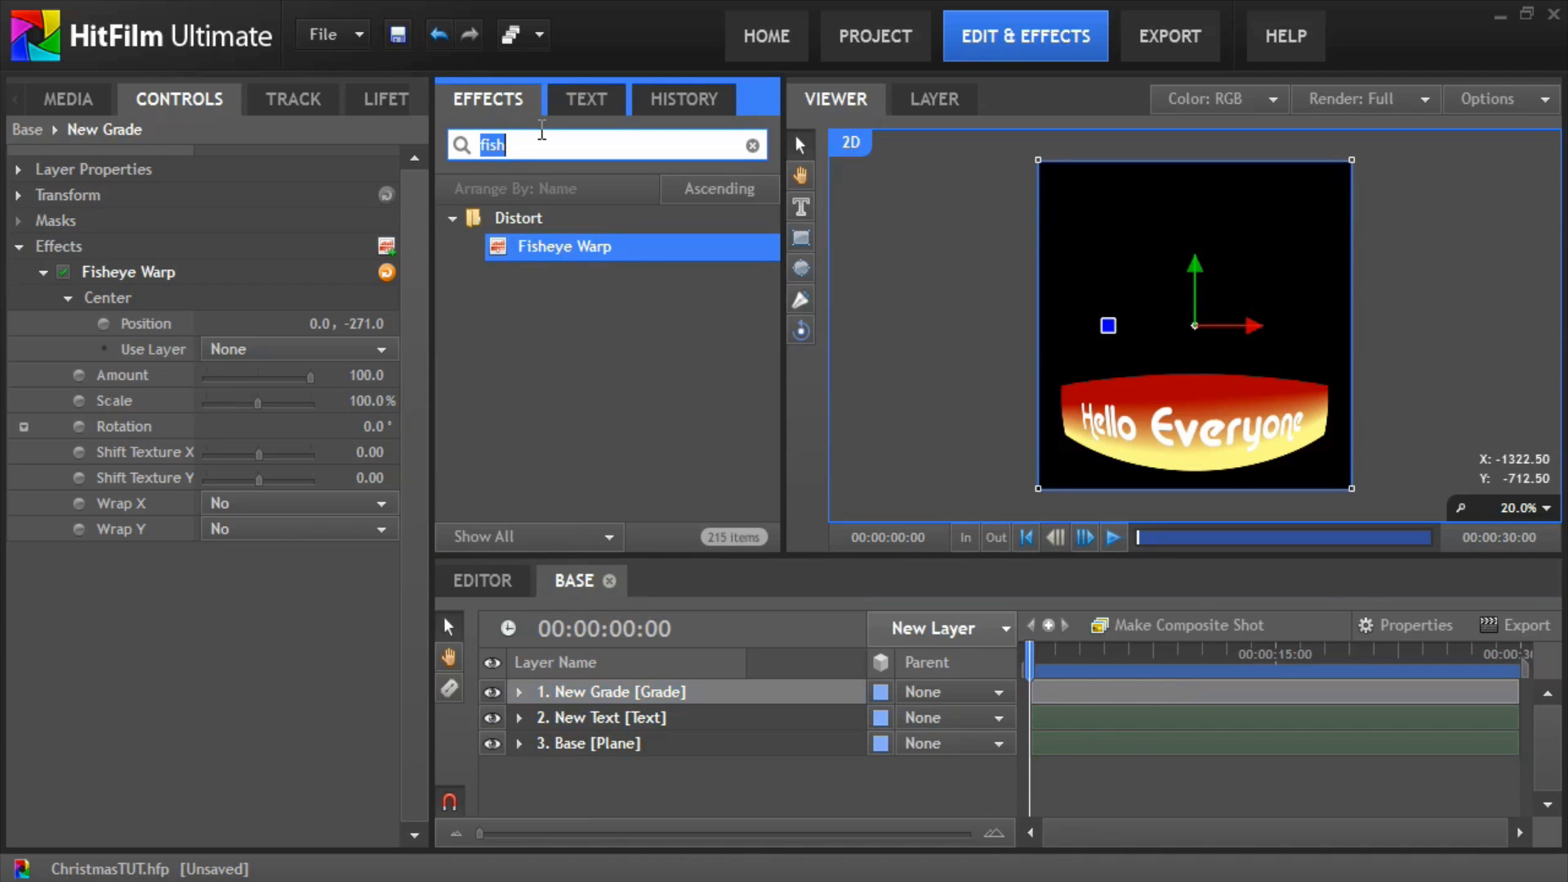
type("glow")
left_click(540, 335)
left_click_drag(540, 343, 619, 694)
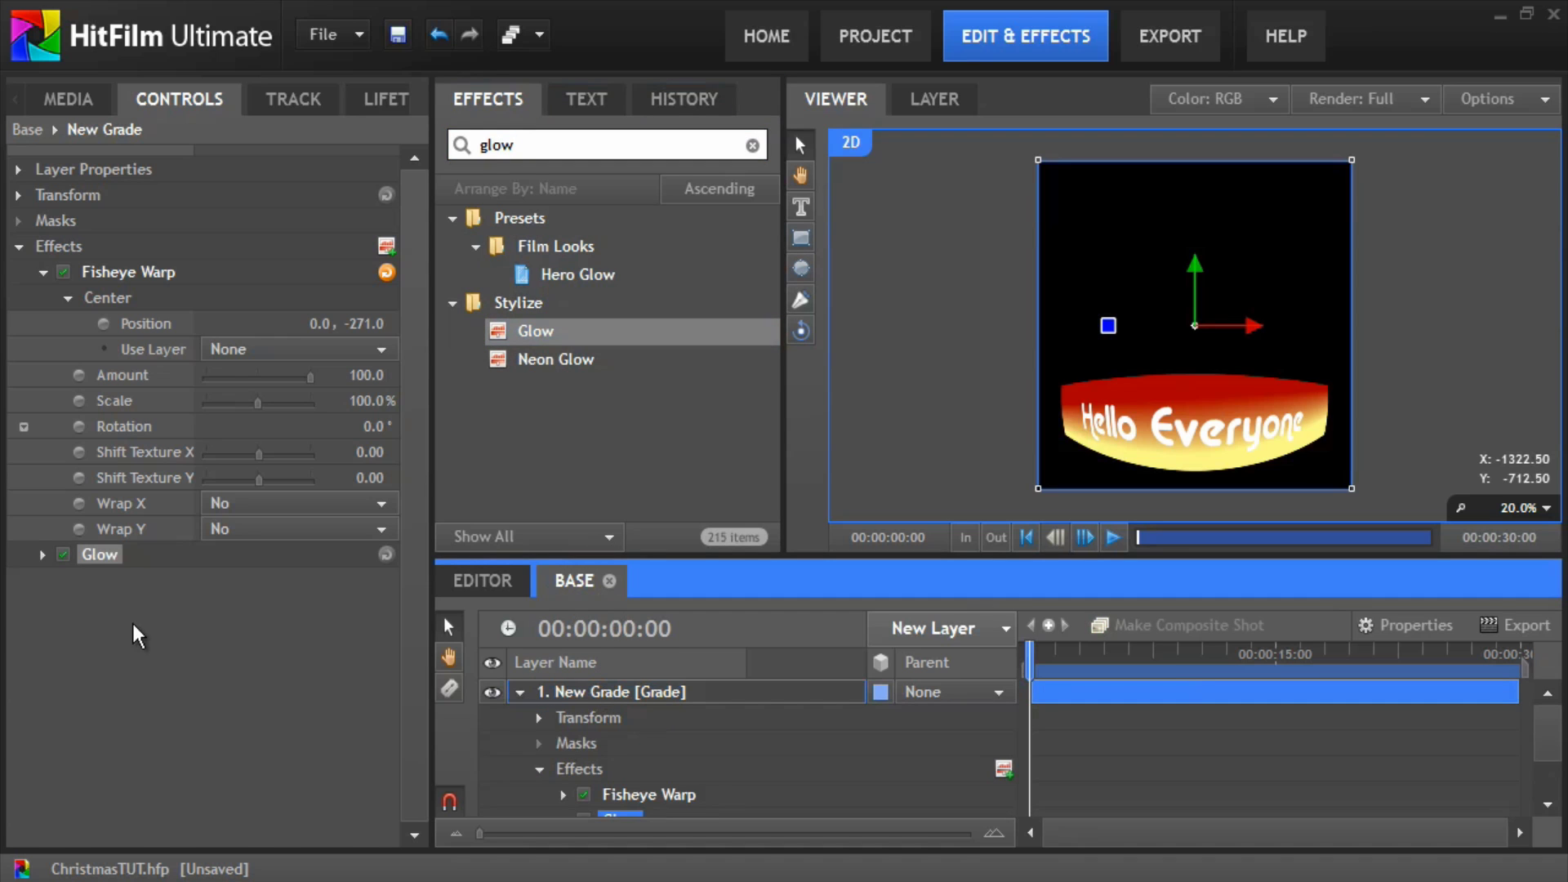
Step: Set the Glow intensity to 0.4
left_click(41, 555)
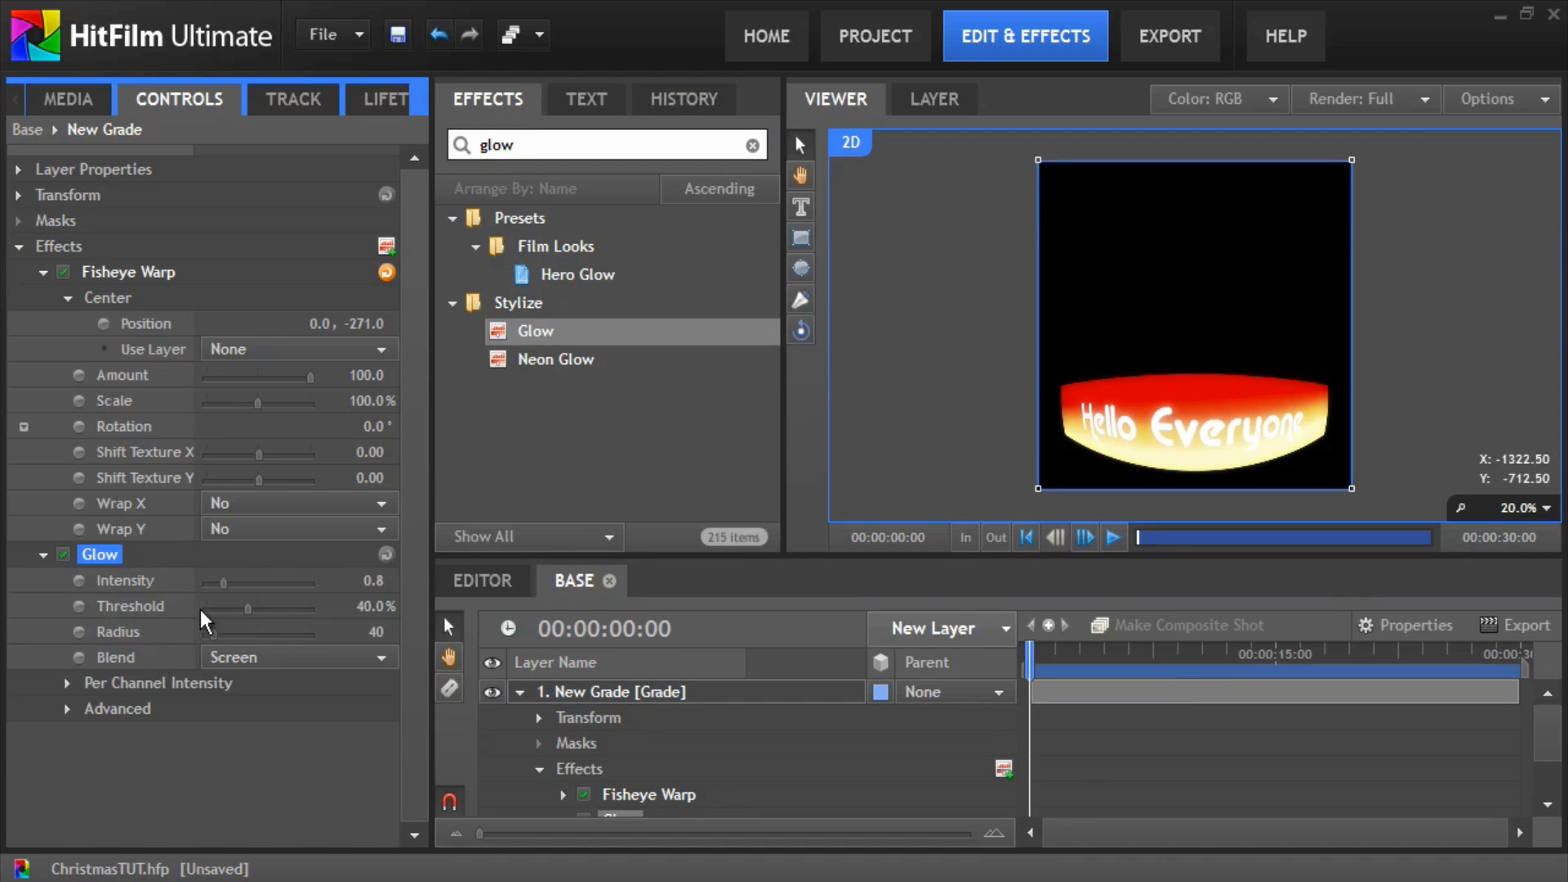
left_click(371, 580)
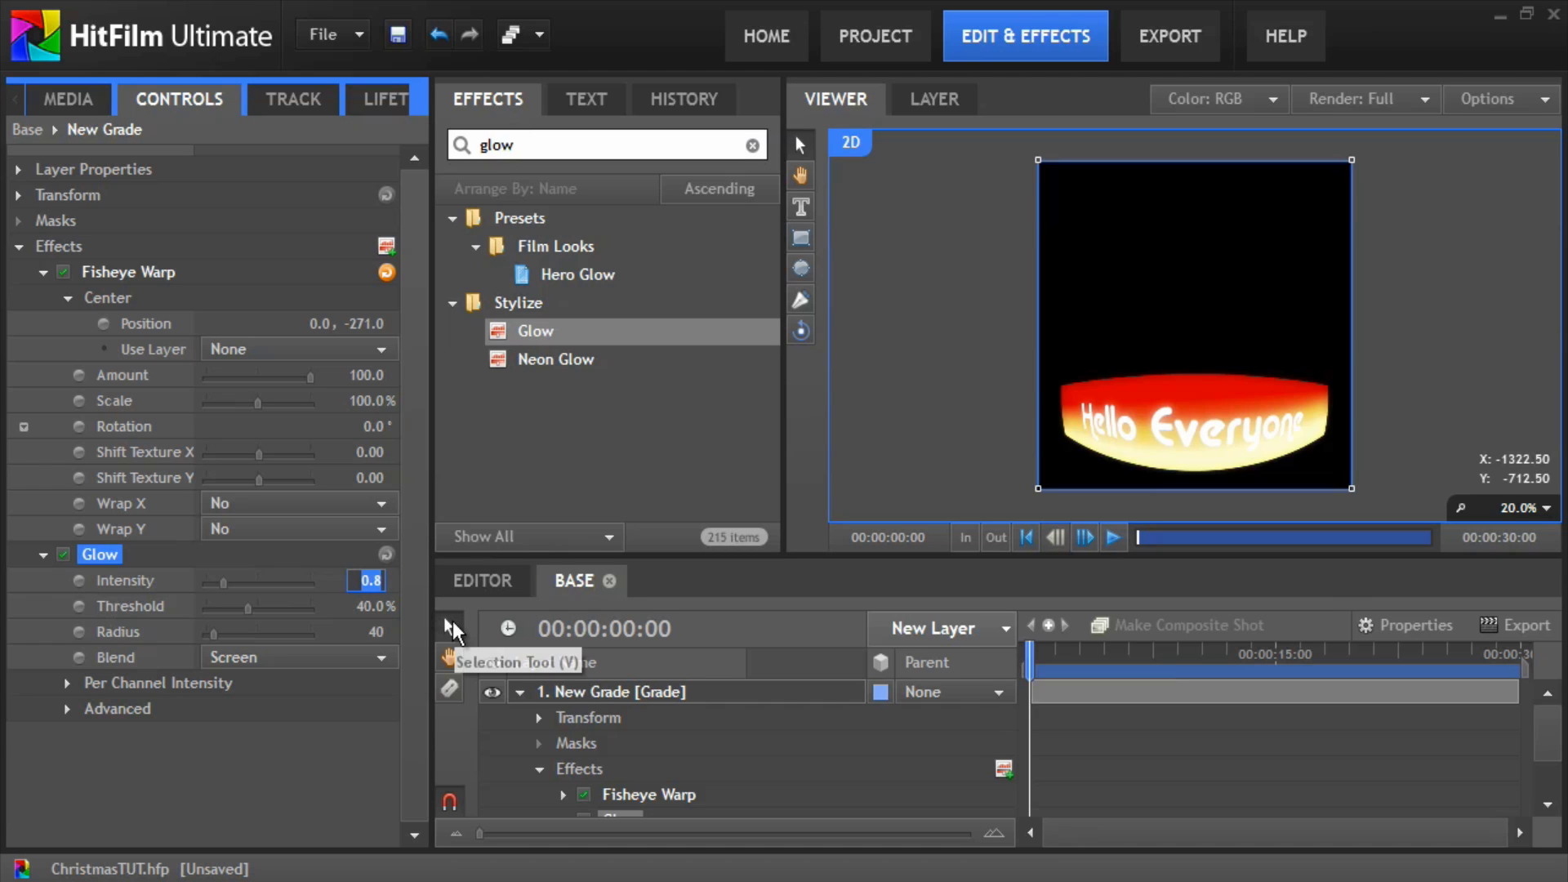
type("0")
key("Return")
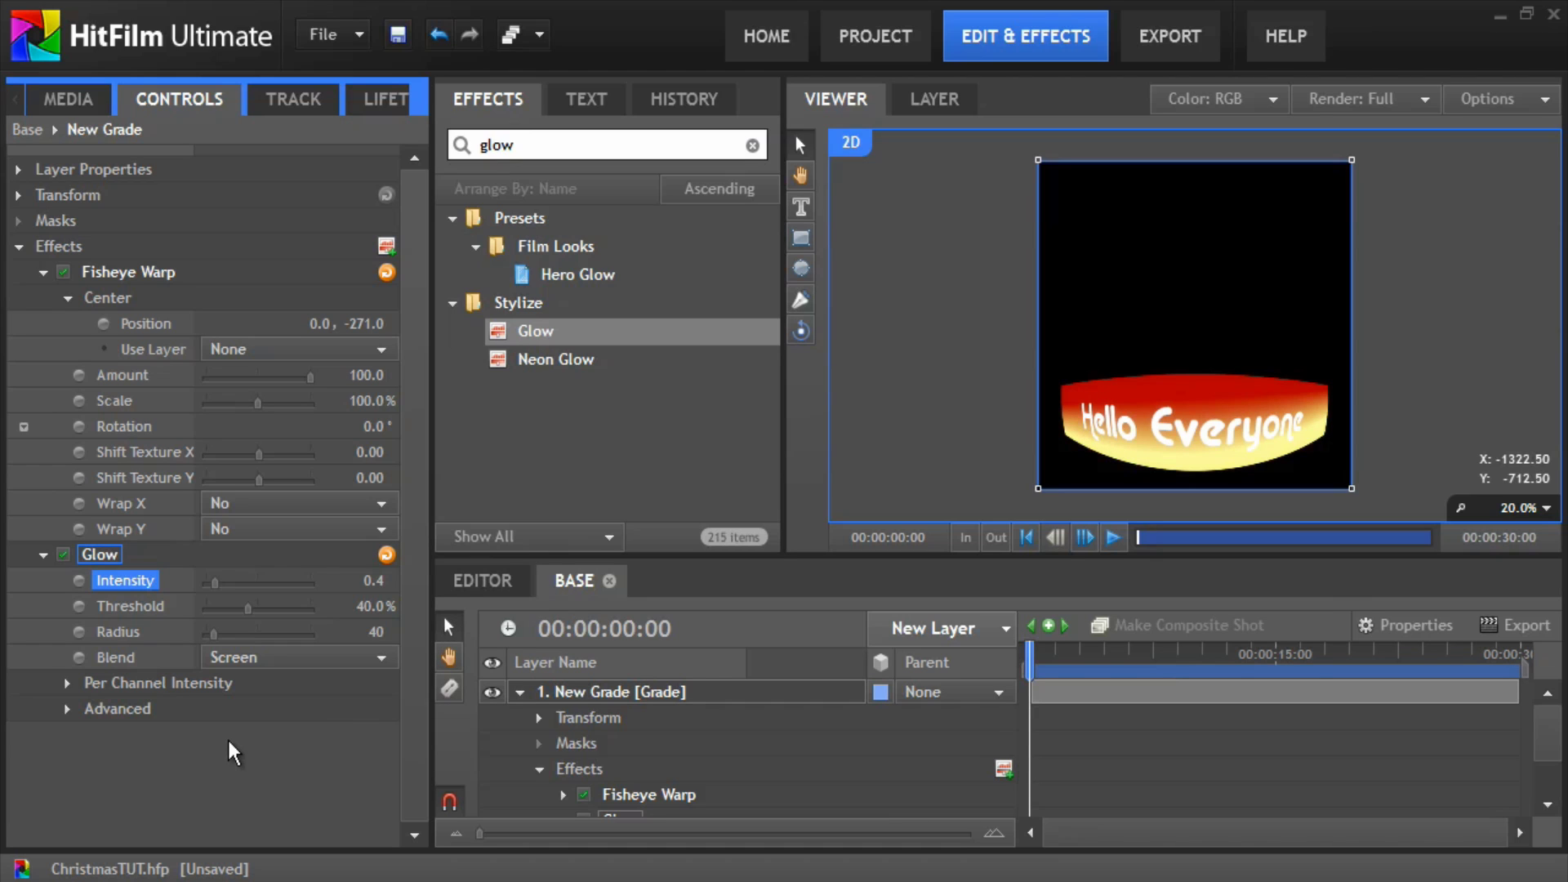
left_click(226, 761)
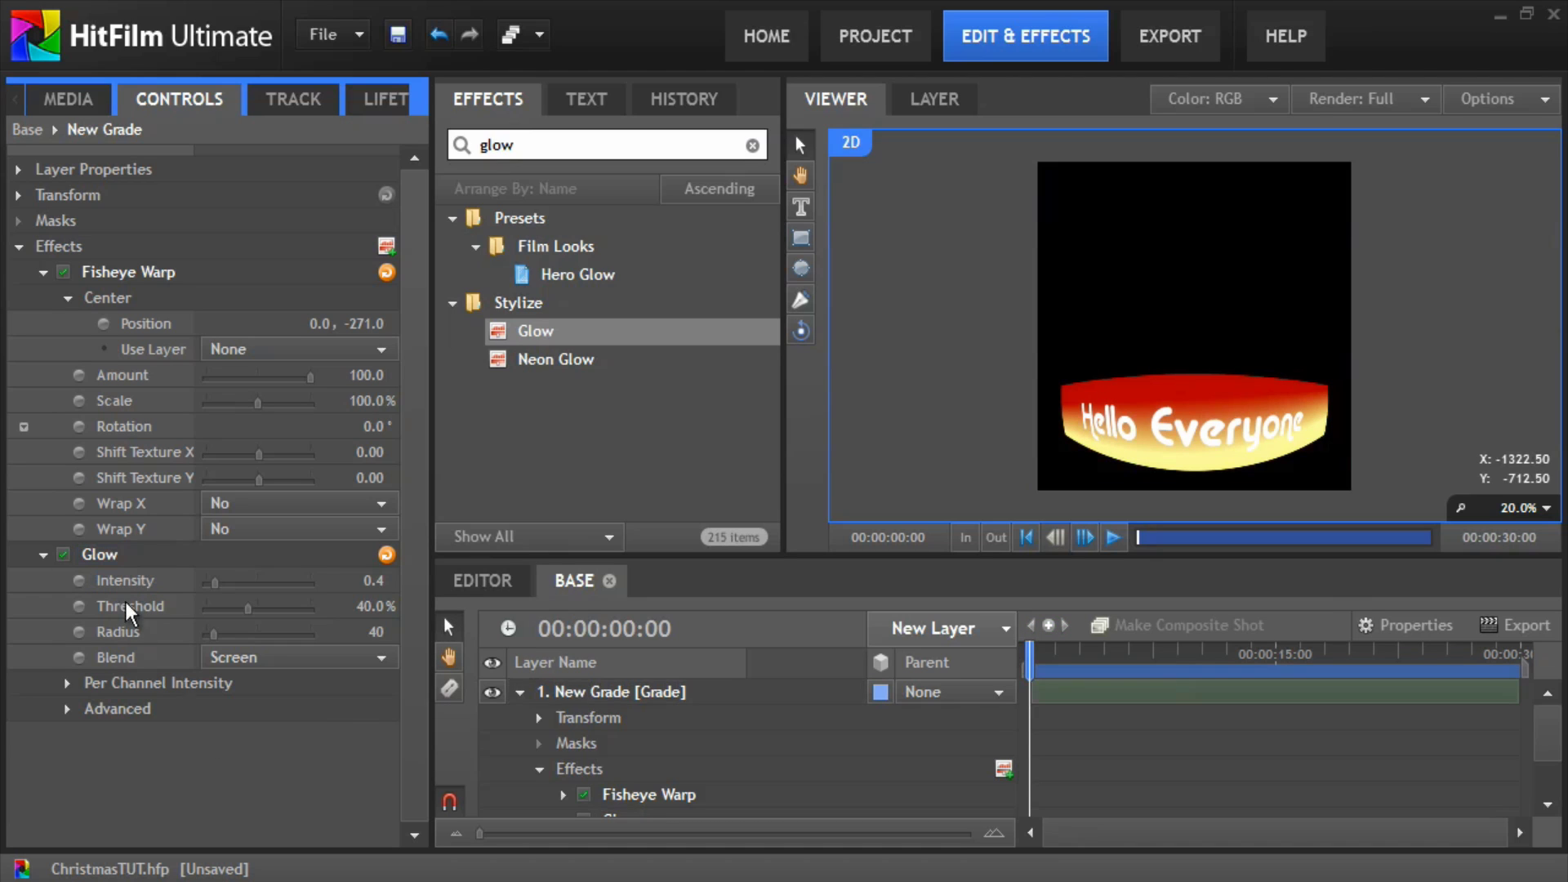
left_click(43, 555)
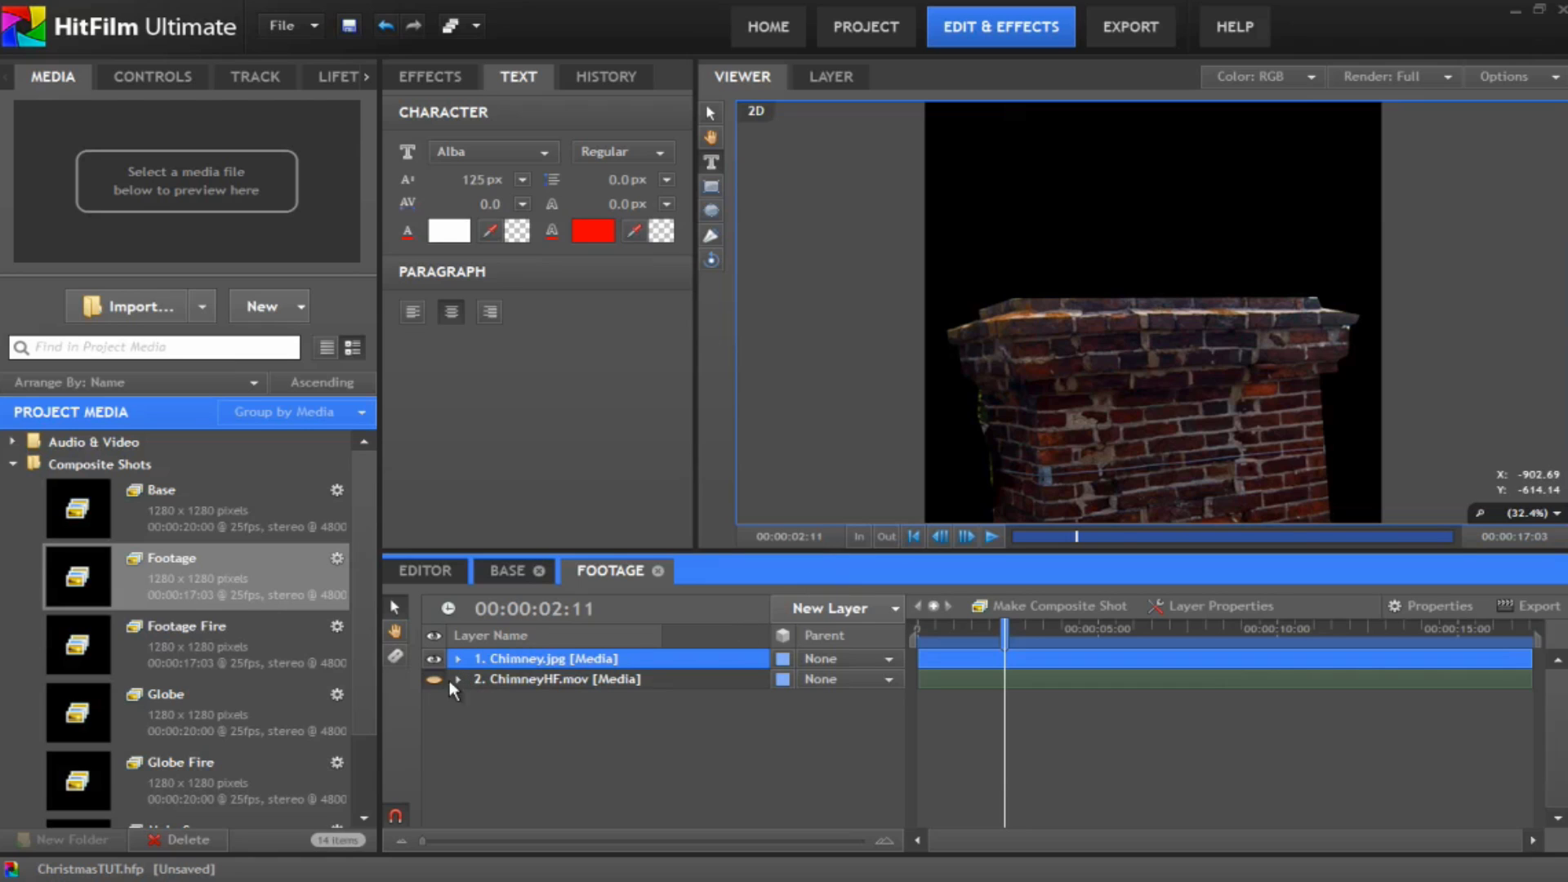
Step: Make ChimneyHF.mov visible and scrub to preview the two men rising behind the chimney
left_click(528, 684)
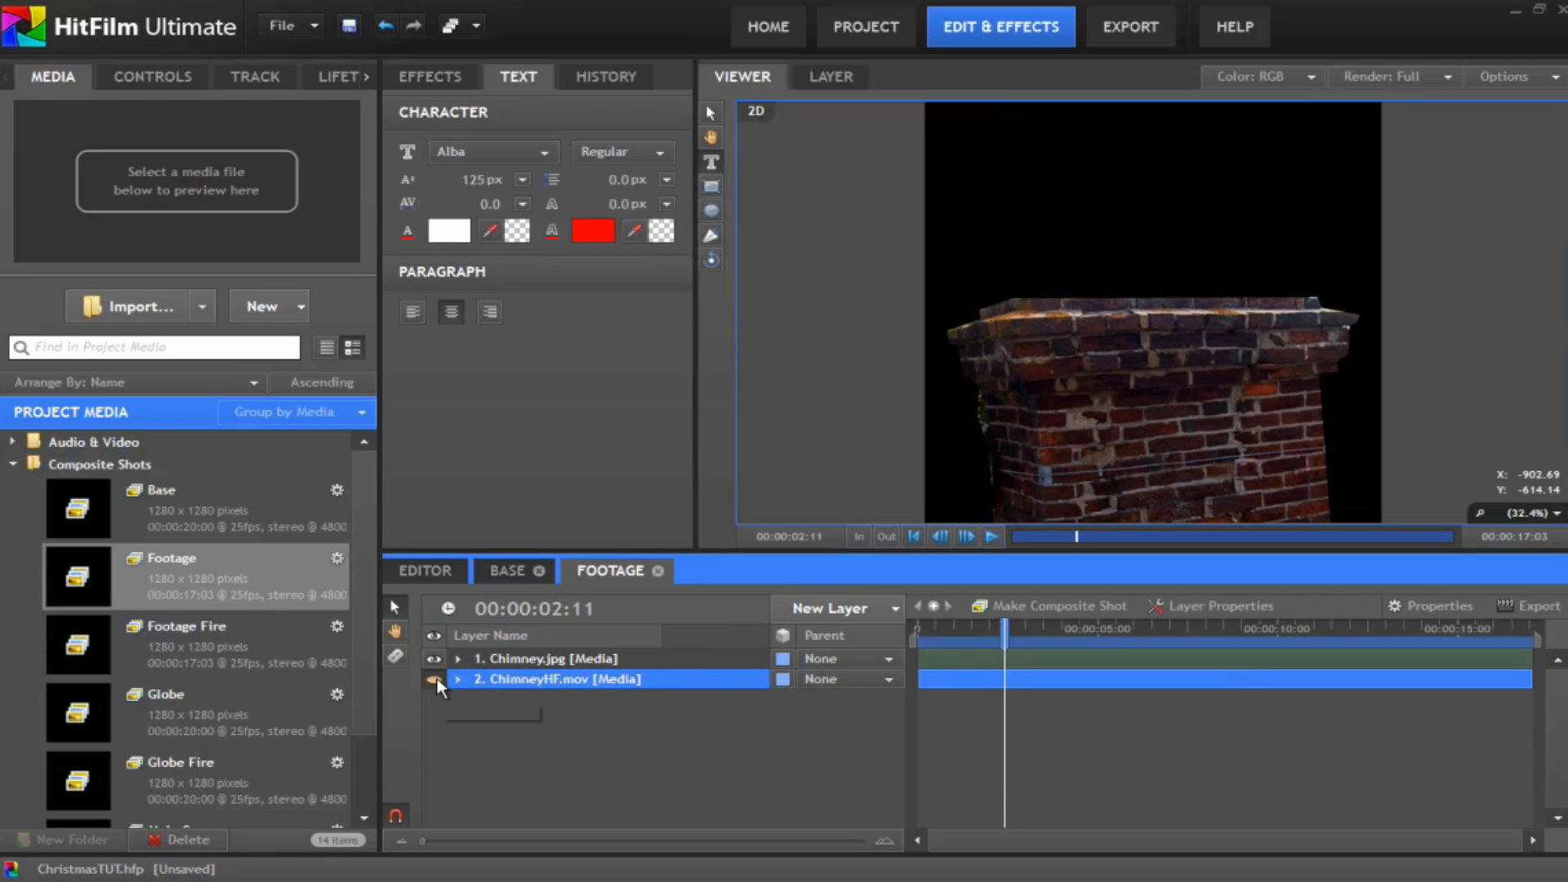
left_click(434, 679)
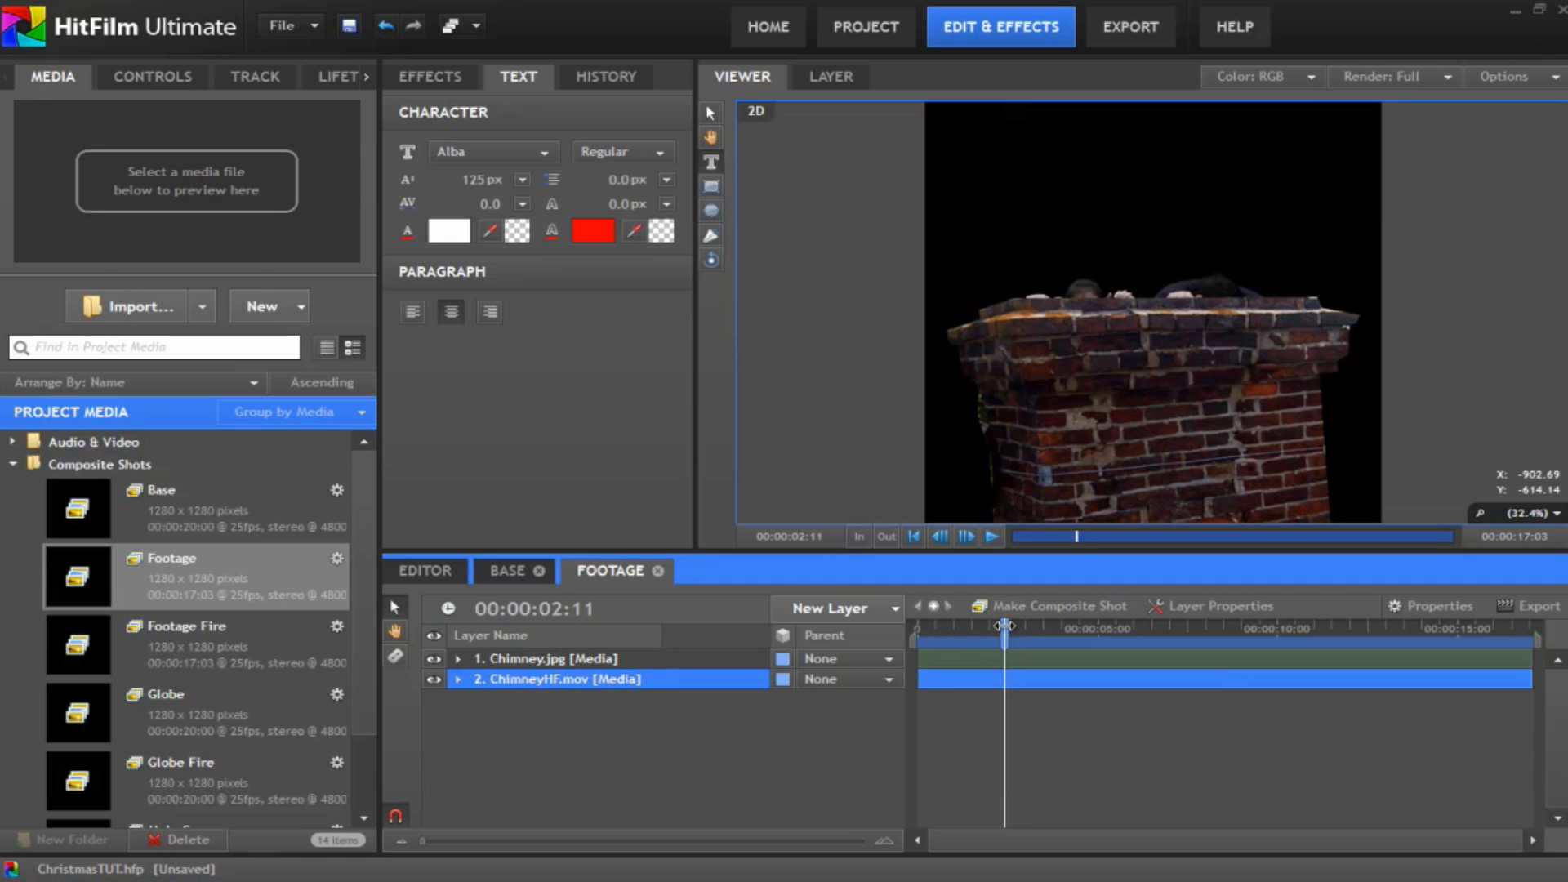
mouse_move(1003, 627)
left_mouse_down()
mouse_move(1215, 622)
mouse_move(1083, 602)
mouse_move(931, 608)
mouse_move(1021, 629)
left_mouse_up()
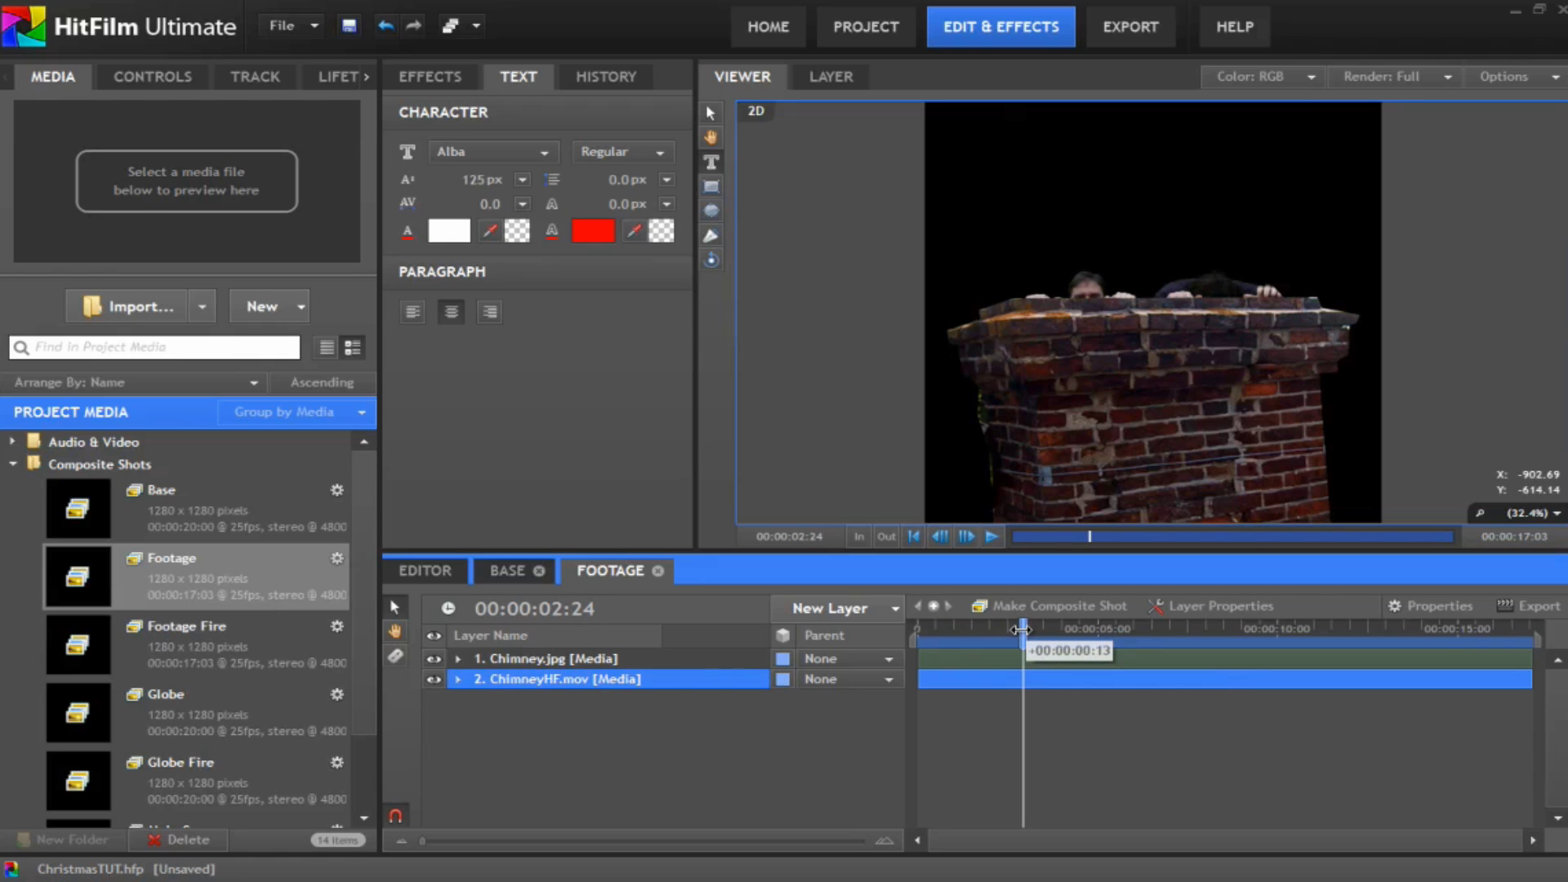
left_click_drag(1021, 629, 909, 619)
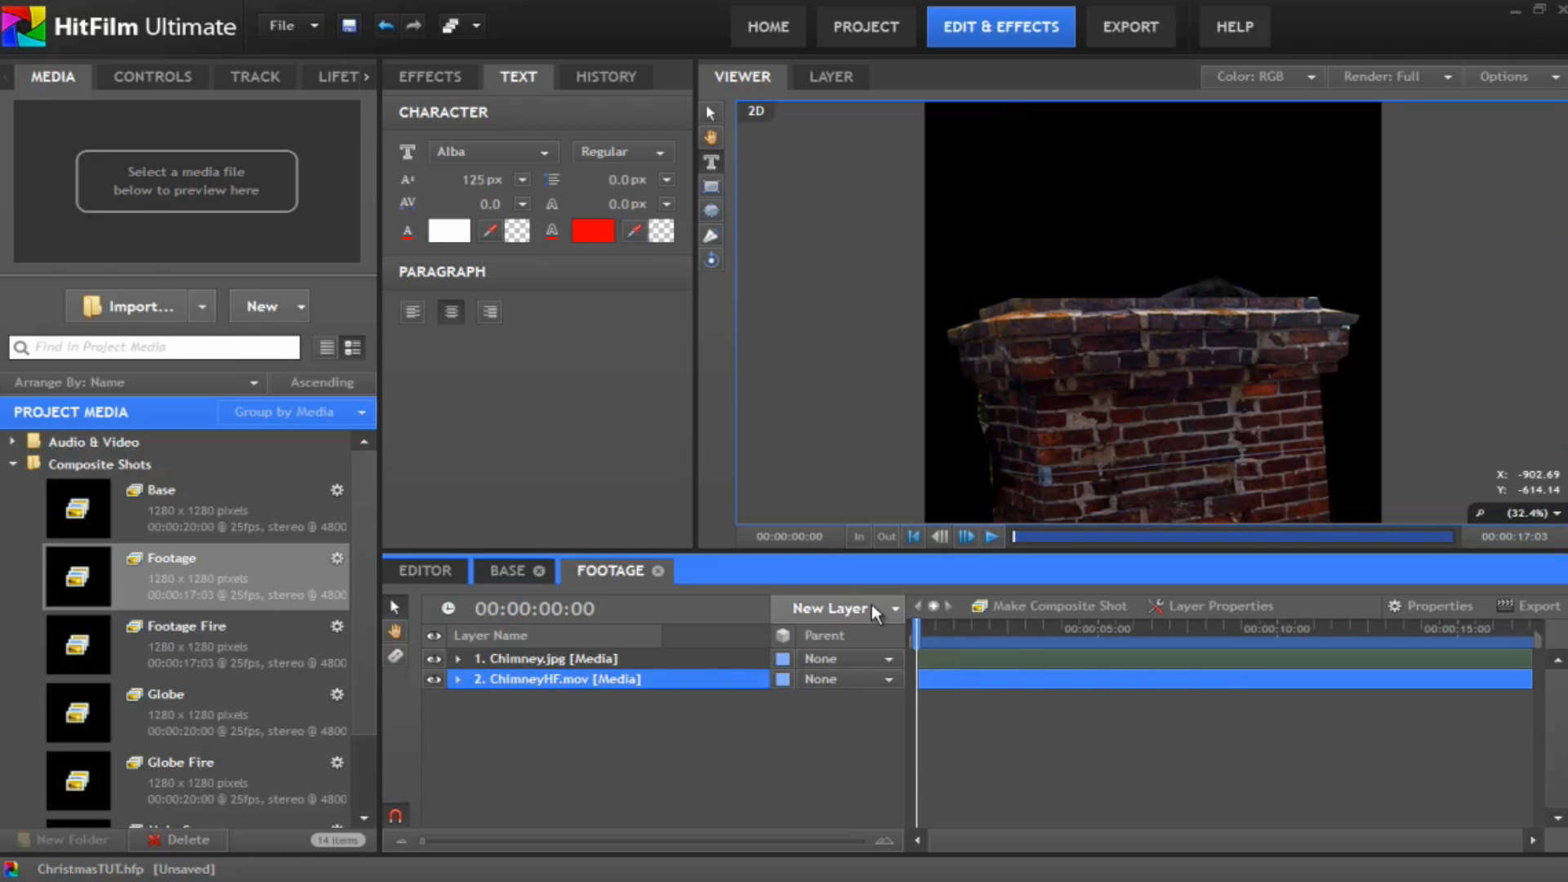
Step: Add a 3D Particle Simulator to the Footage shot, accepting the new camera it requires
left_click(449, 75)
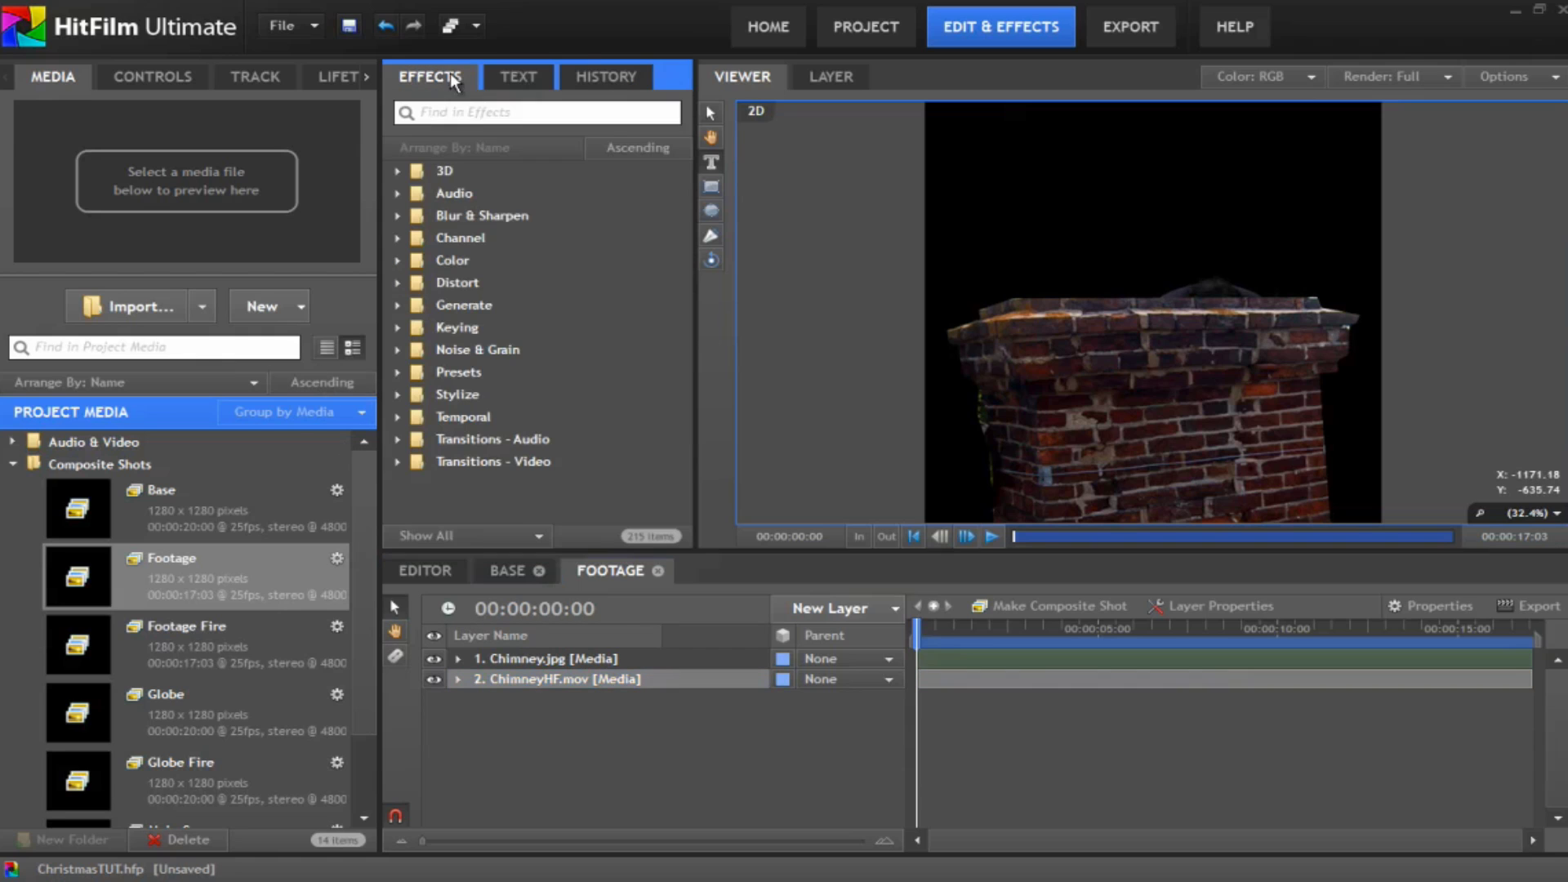
left_click(397, 169)
left_click(507, 351)
left_click_drag(511, 359, 571, 658)
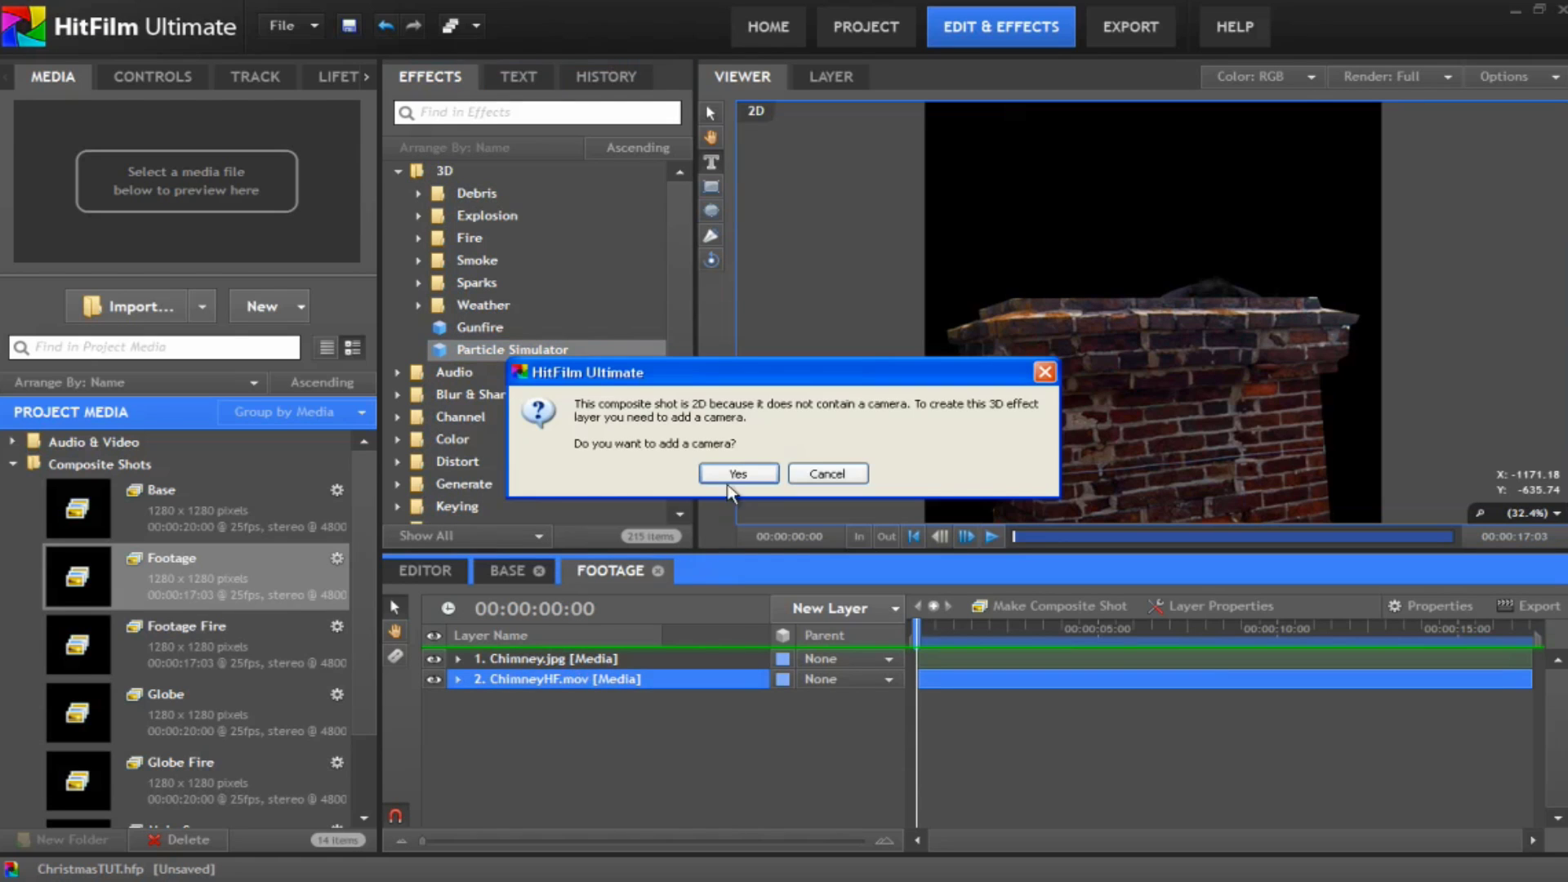
left_click(738, 475)
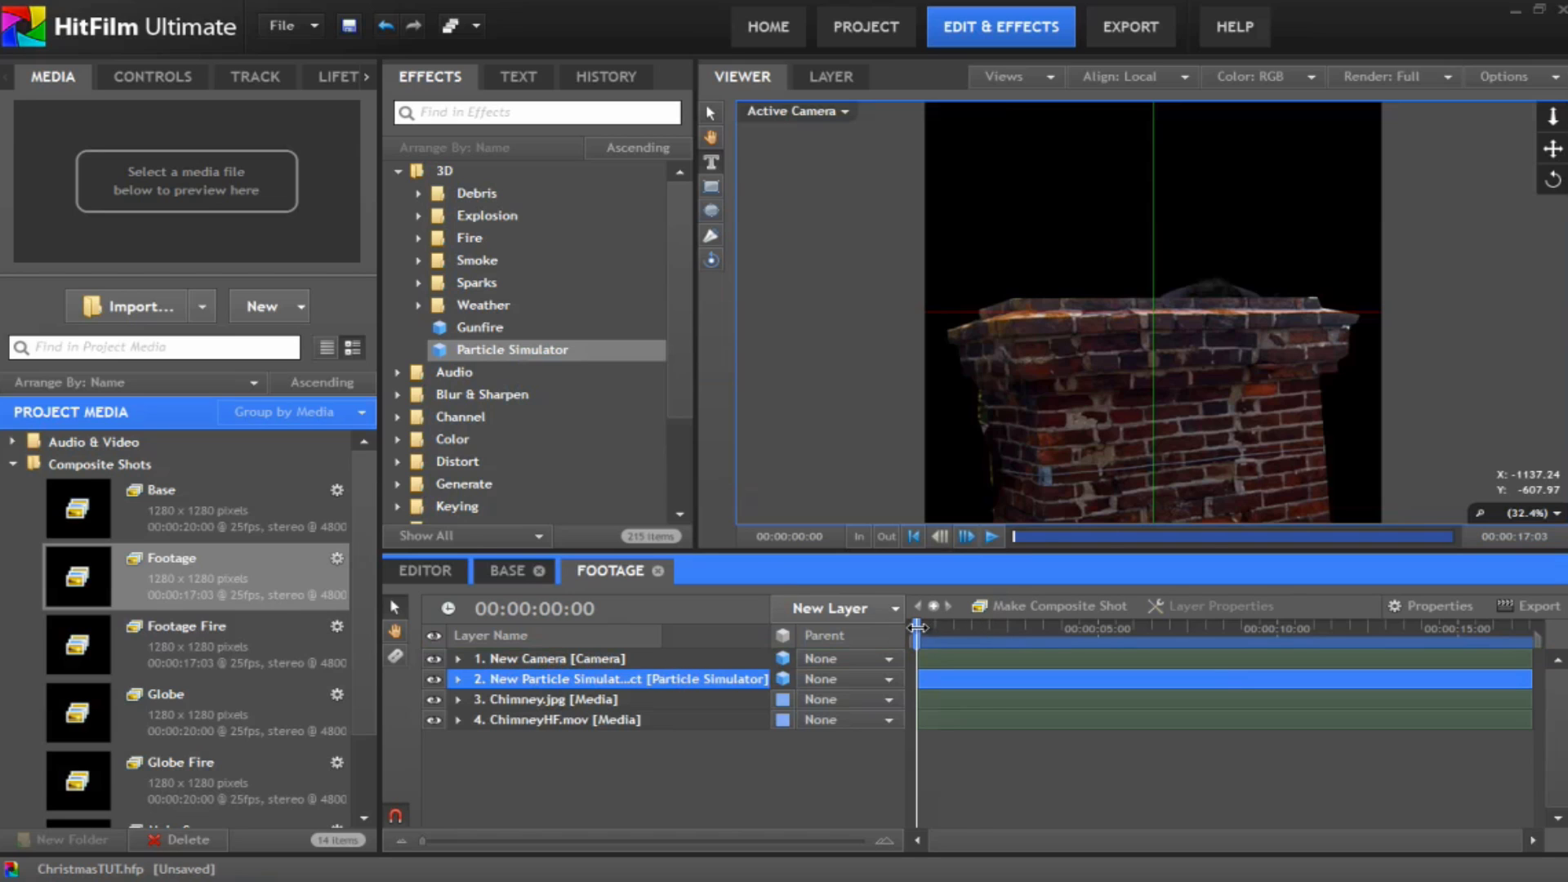
mouse_move(917, 627)
left_mouse_down()
mouse_move(1074, 630)
mouse_move(903, 609)
left_mouse_up()
left_click(589, 738)
left_click(560, 681)
left_click(152, 76)
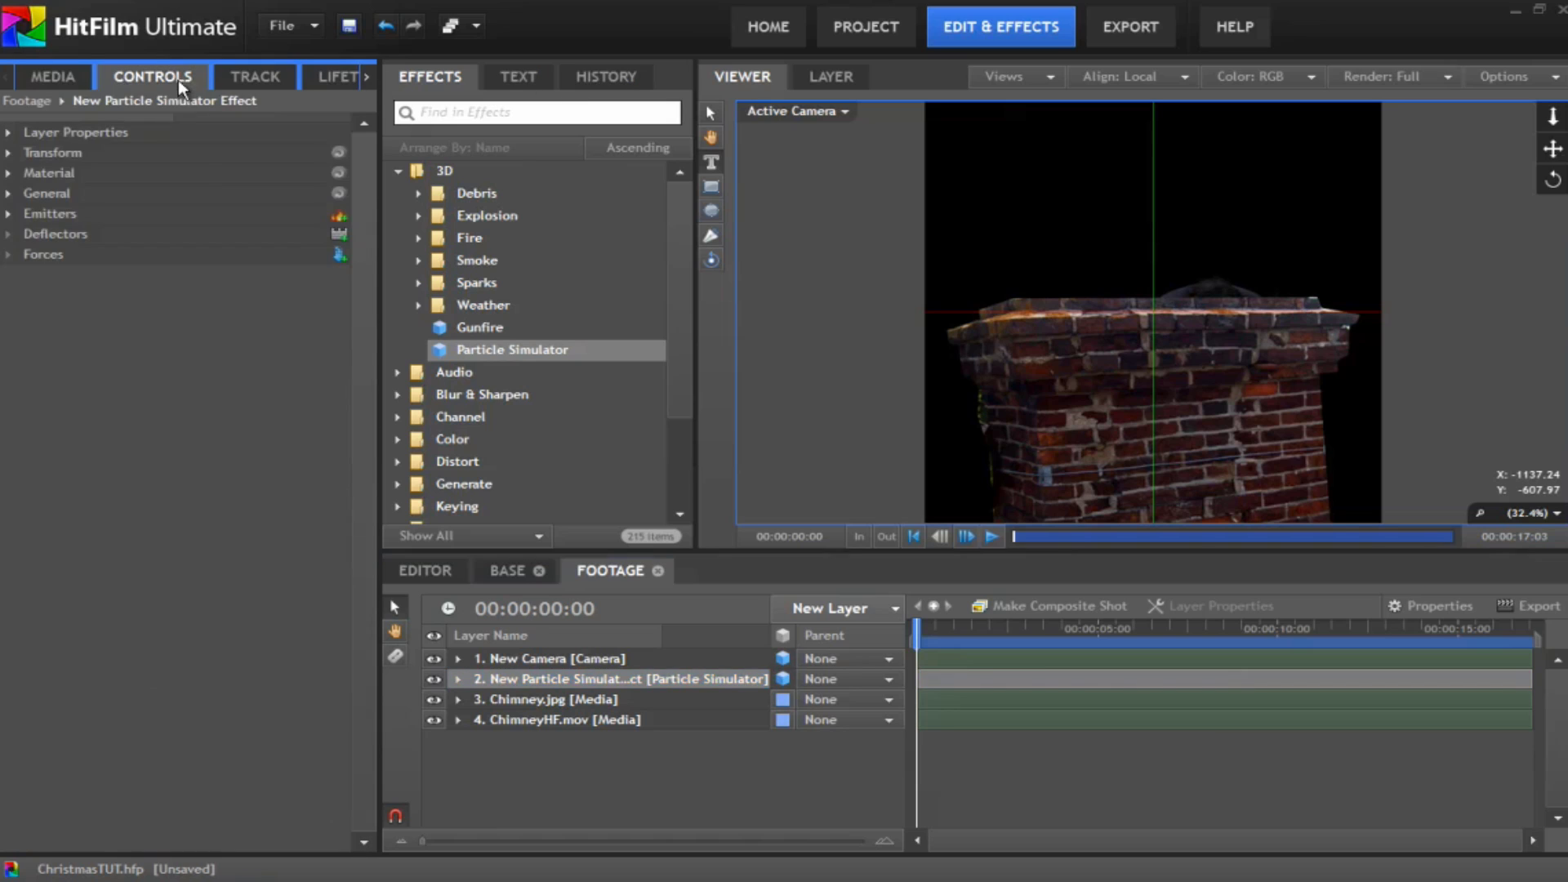
Step: Change the particle emitter's shape to Cube
left_click(8, 214)
left_click(33, 235)
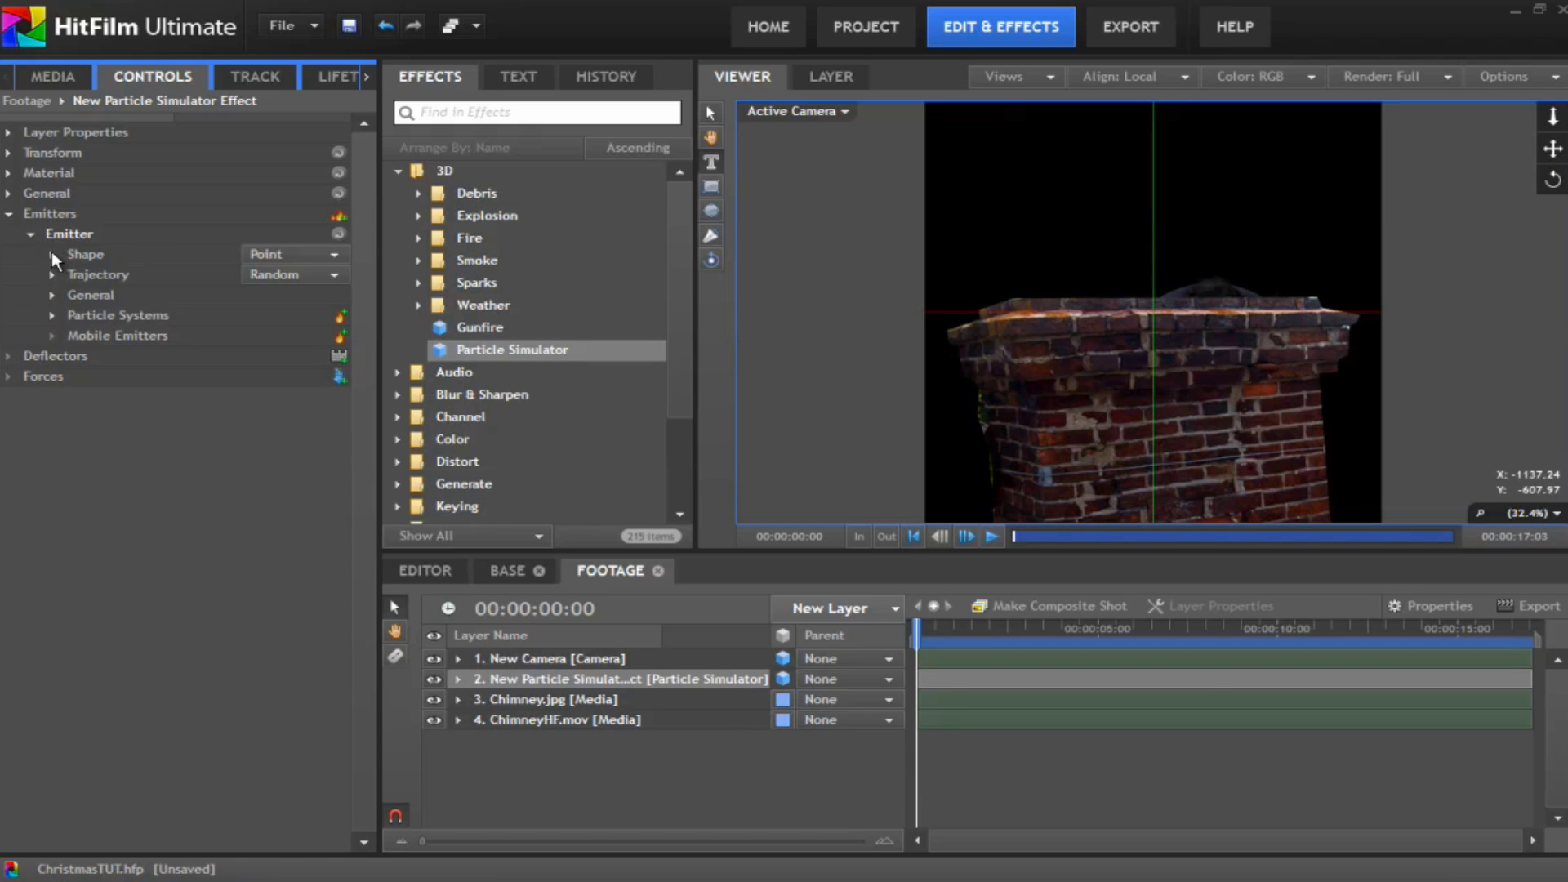
left_click(52, 253)
left_click(299, 258)
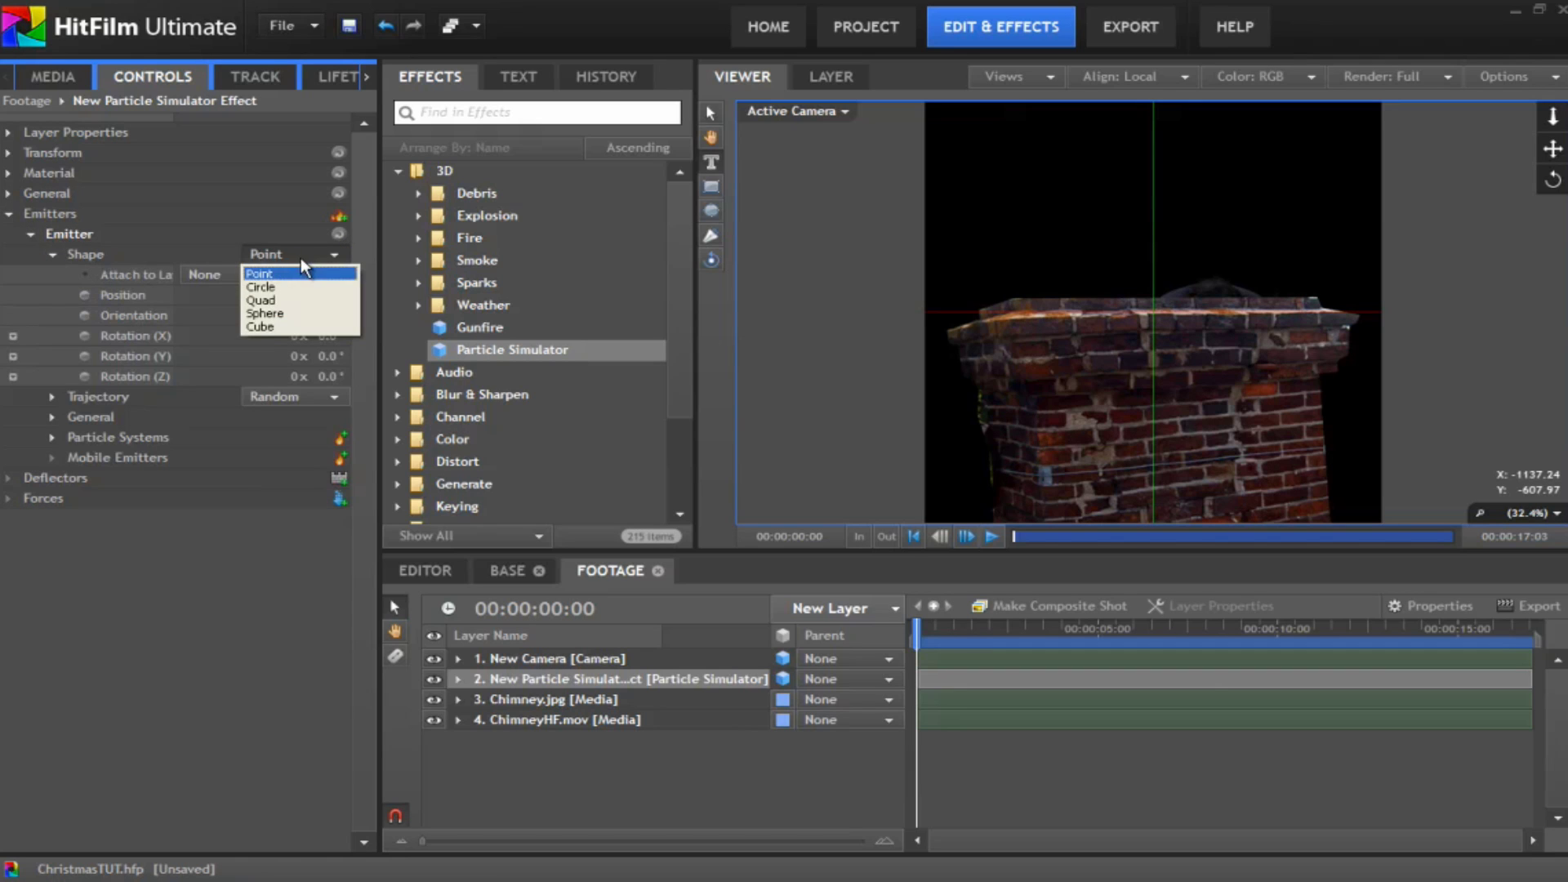
left_click(276, 326)
left_click(51, 254)
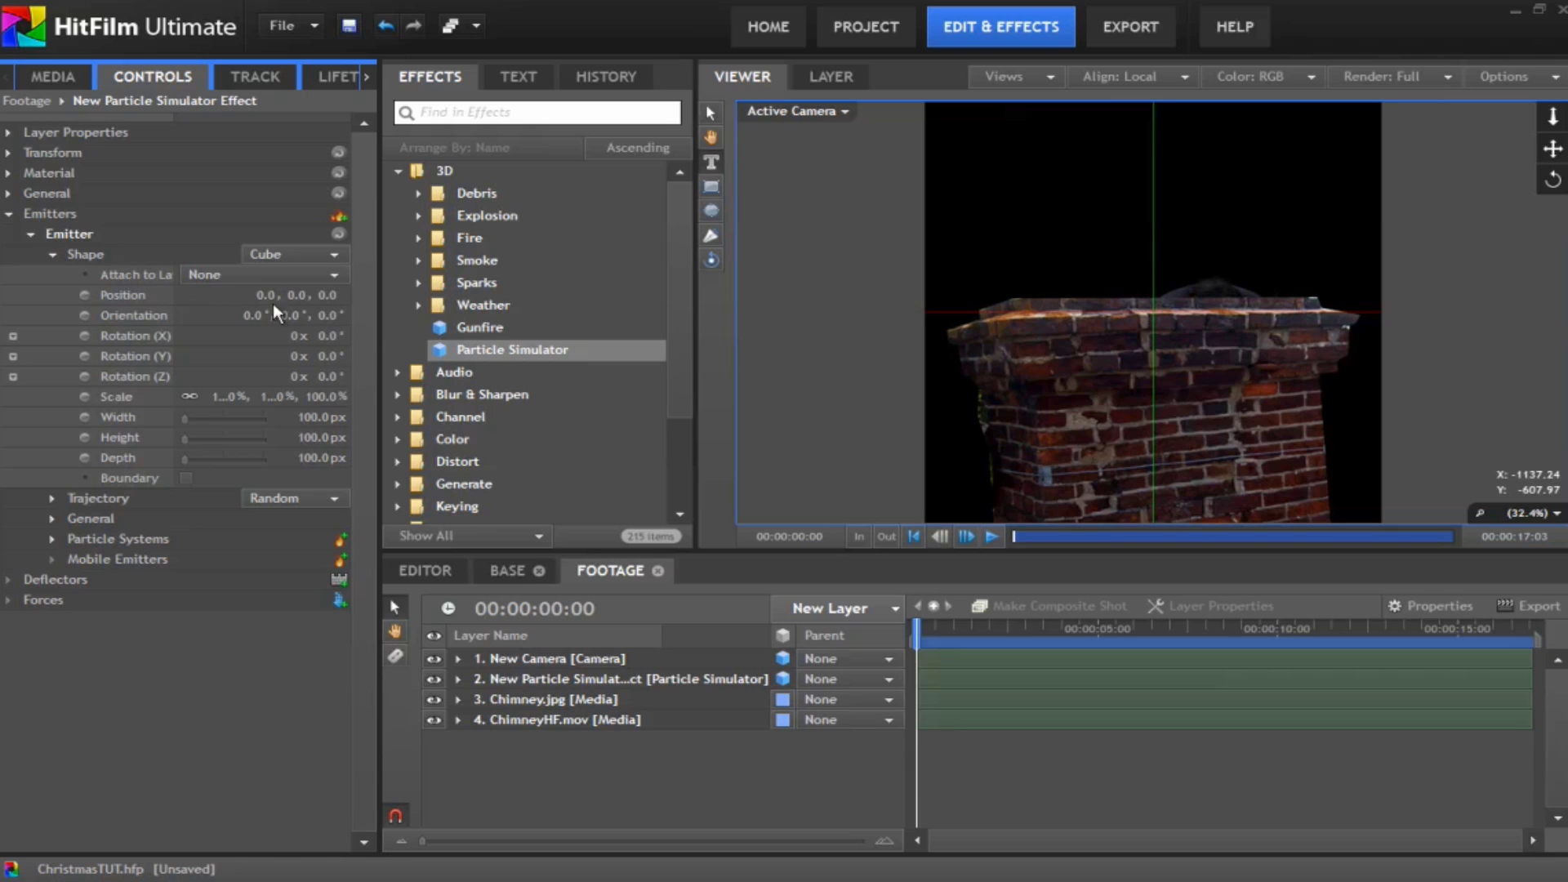
left_click(973, 624)
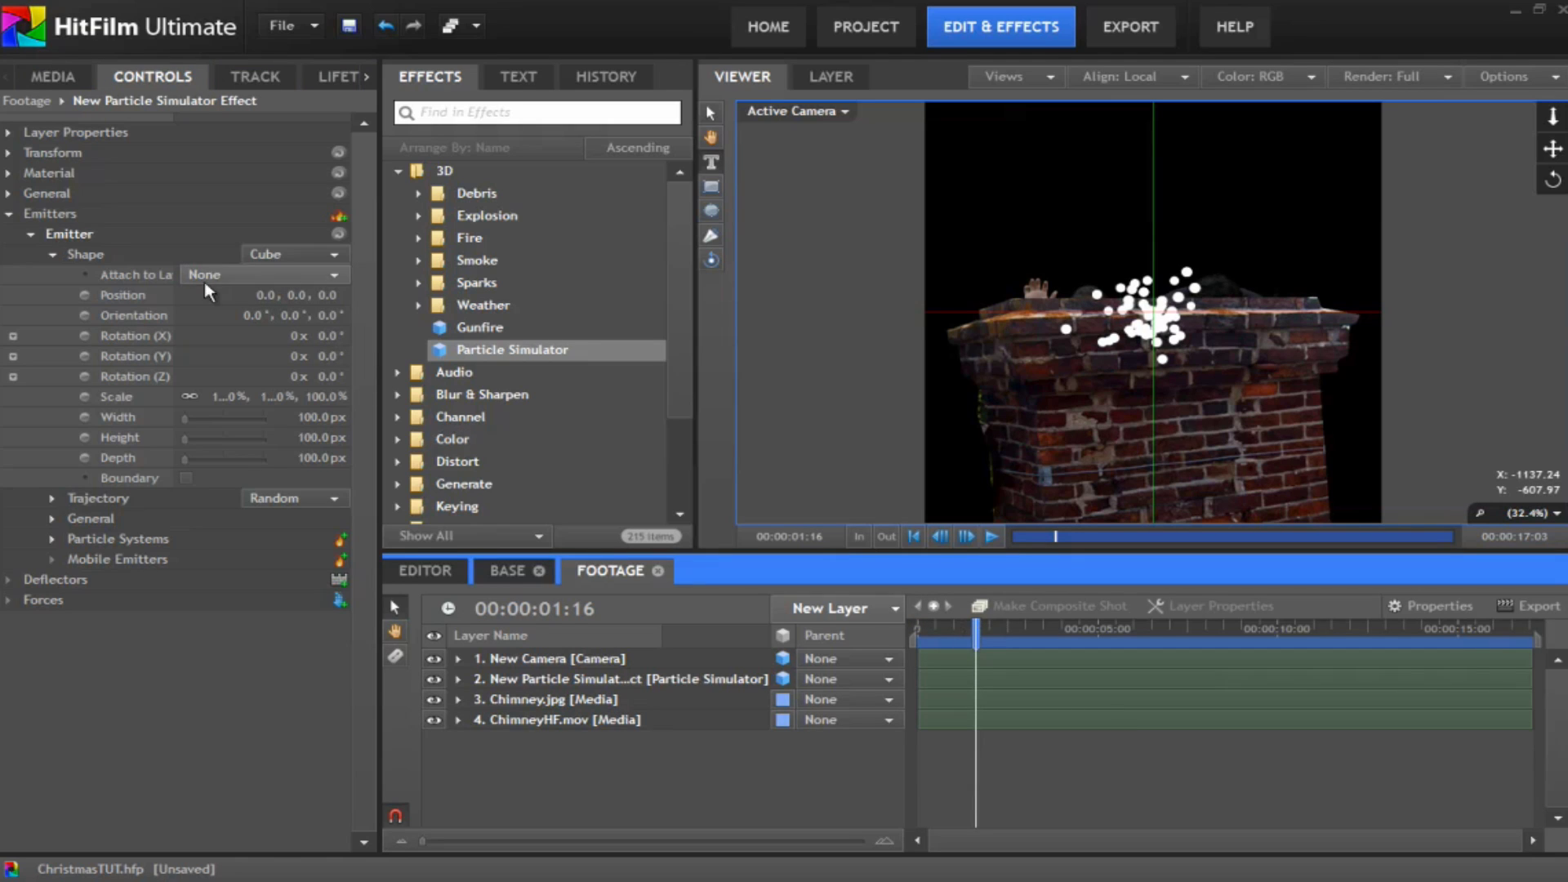
Step: Set the emitter's Y position to 576, width to 1370 px and depth to 940 px
left_click(295, 294)
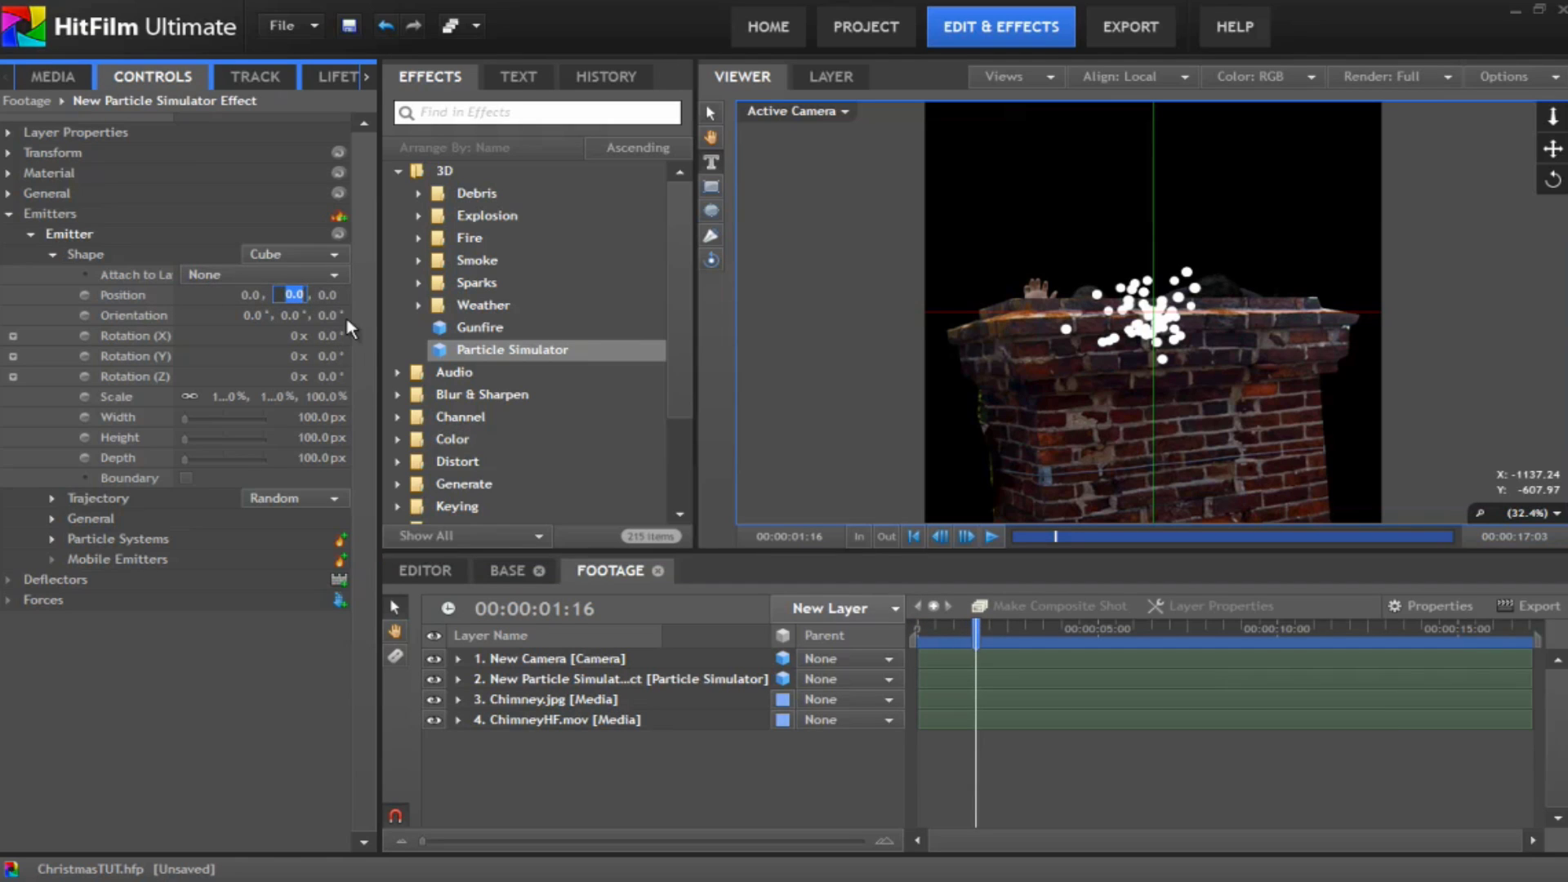
type("576")
key("Return")
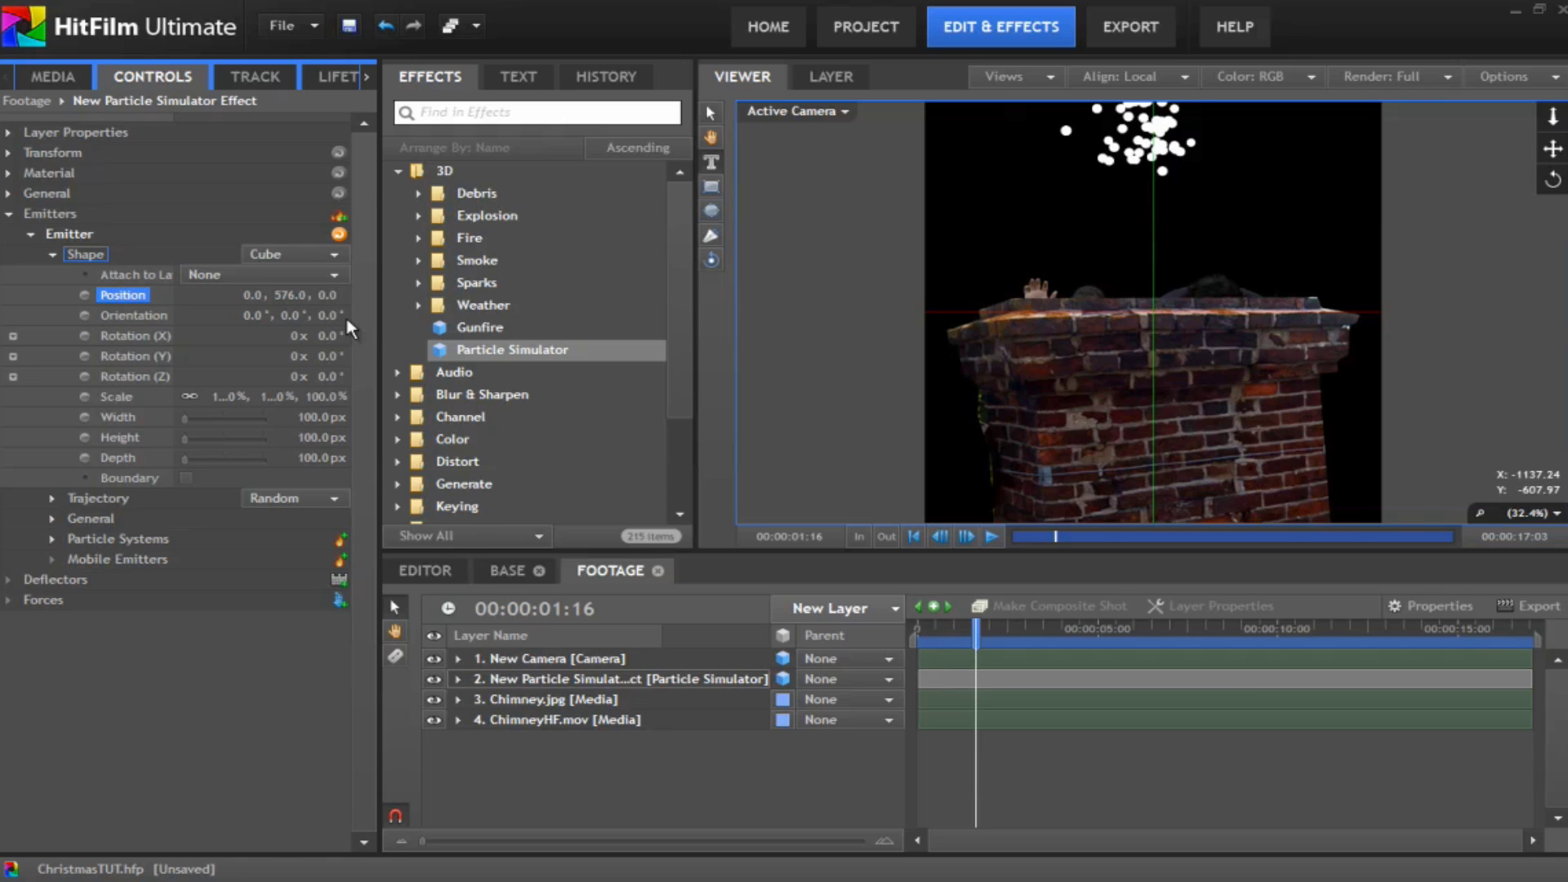
left_click(312, 419)
type("1370")
key("Return")
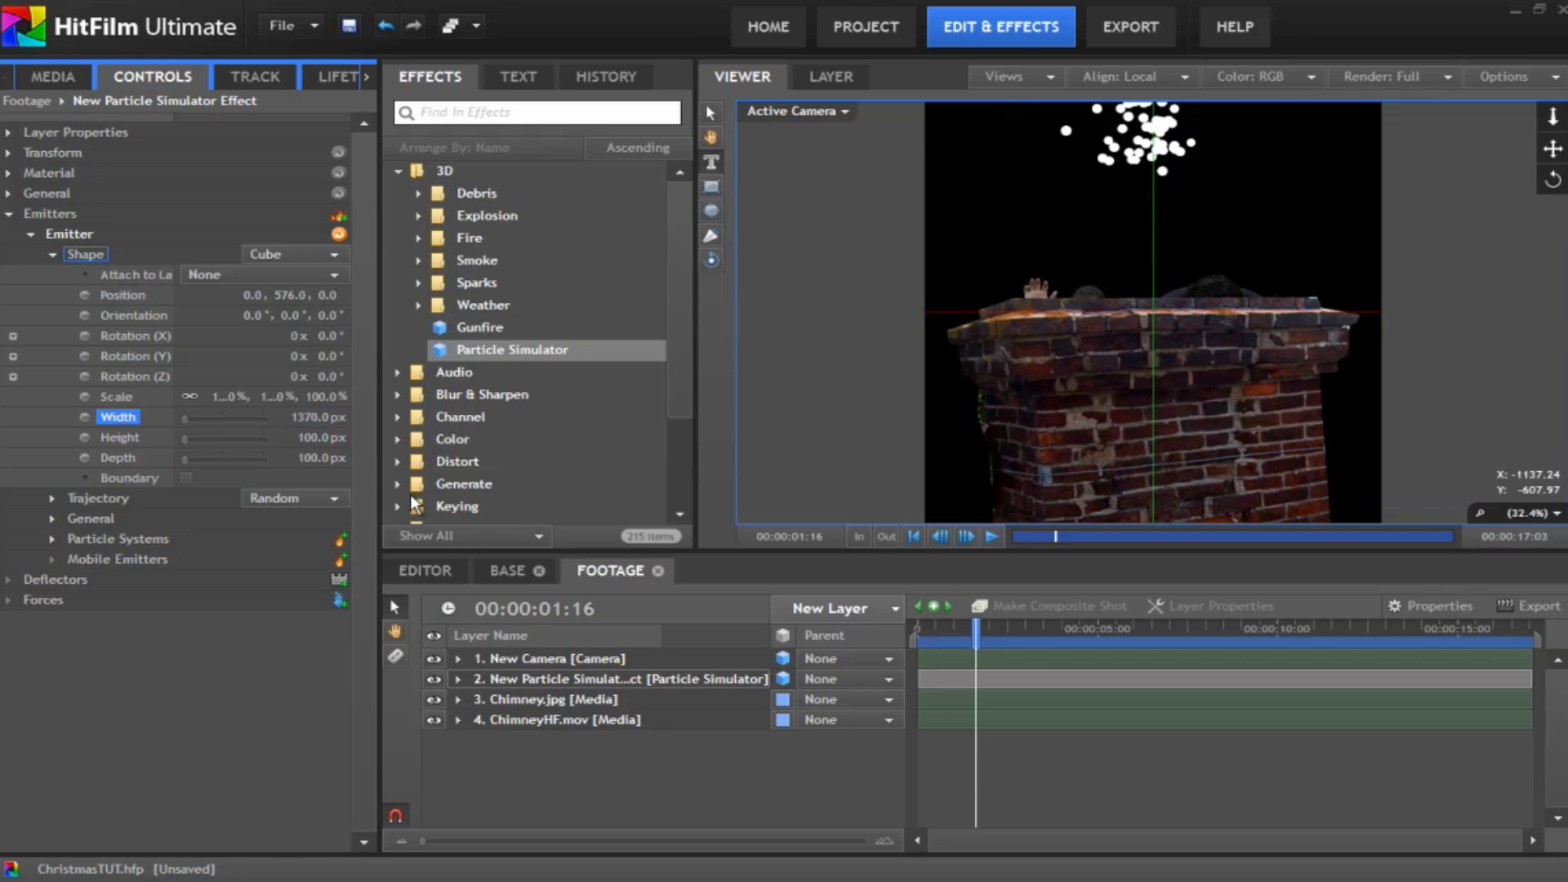
left_click(311, 458)
type("940")
key("Return")
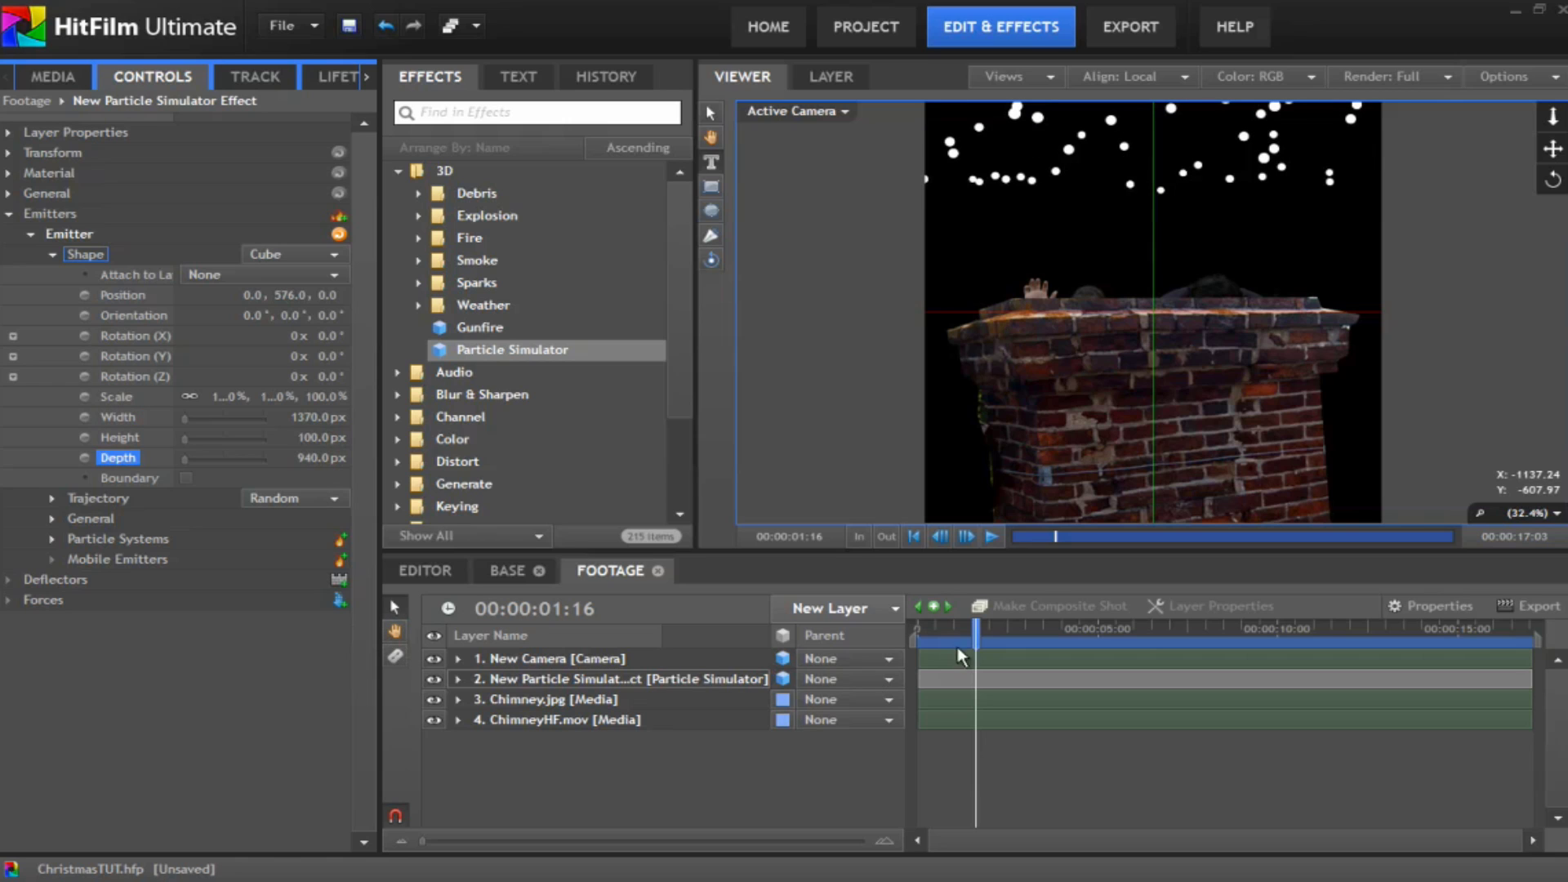
left_click_drag(976, 639, 1003, 616)
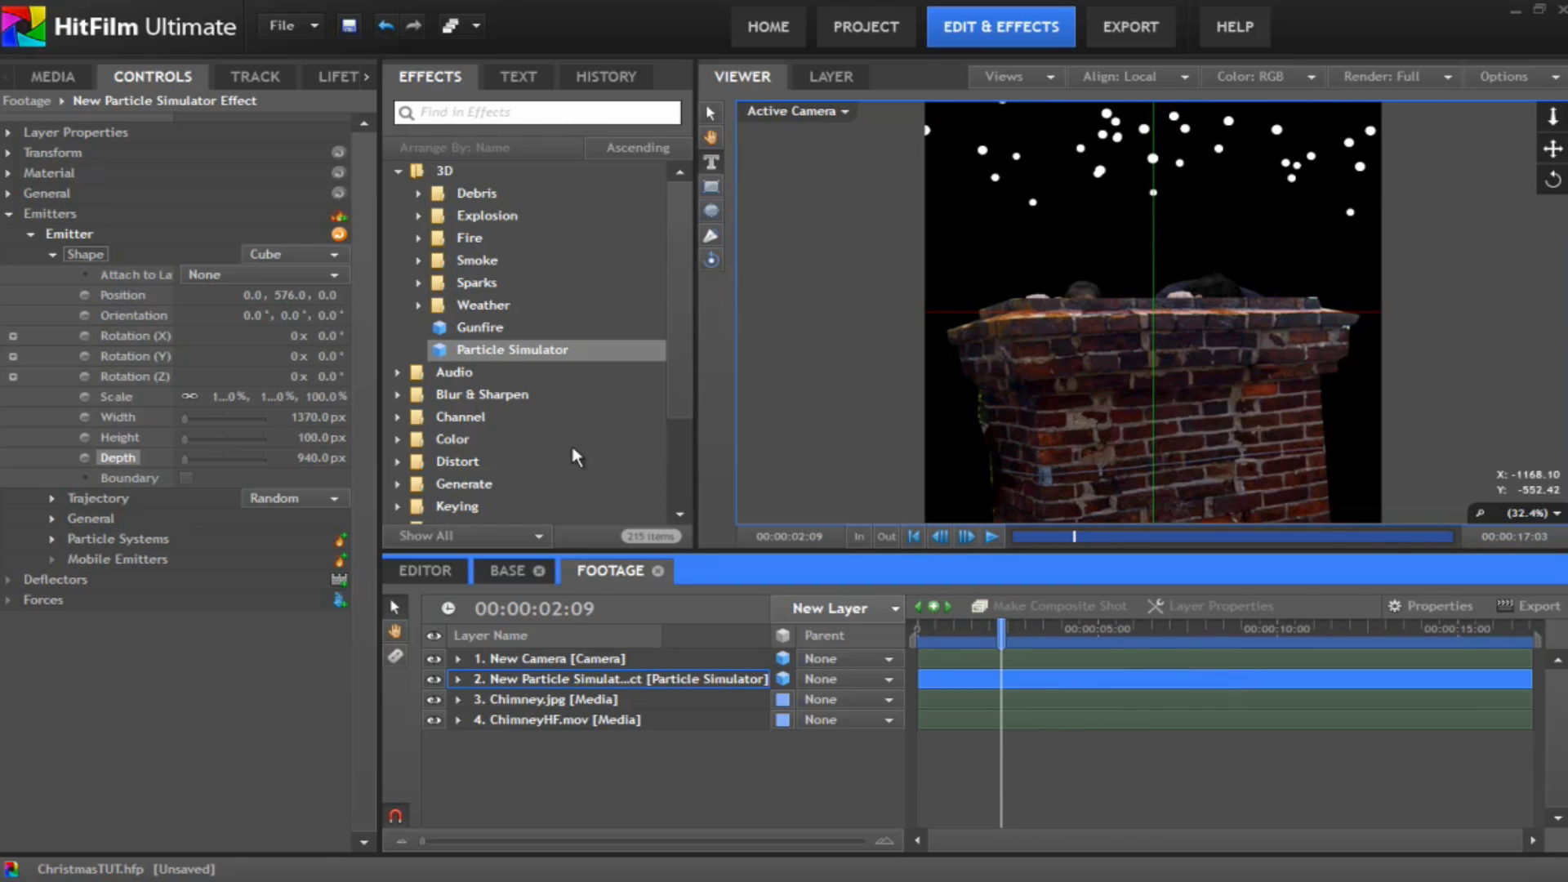
Step: Raise the particle system's General > Particles Per emission rate from 50 to 100
left_click(52, 256)
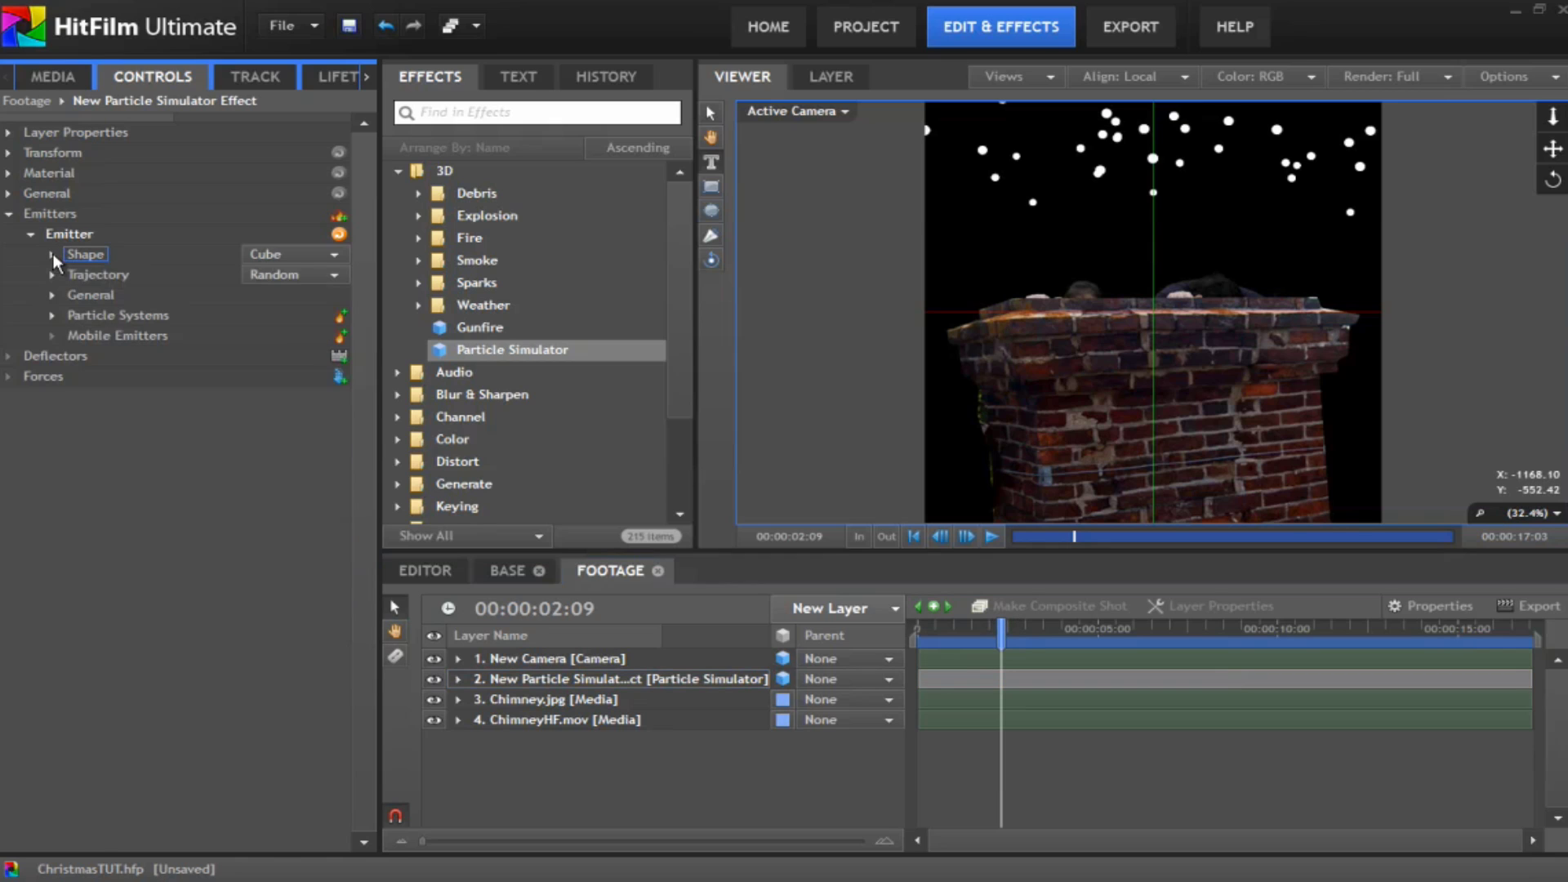
left_click(50, 315)
left_click(73, 335)
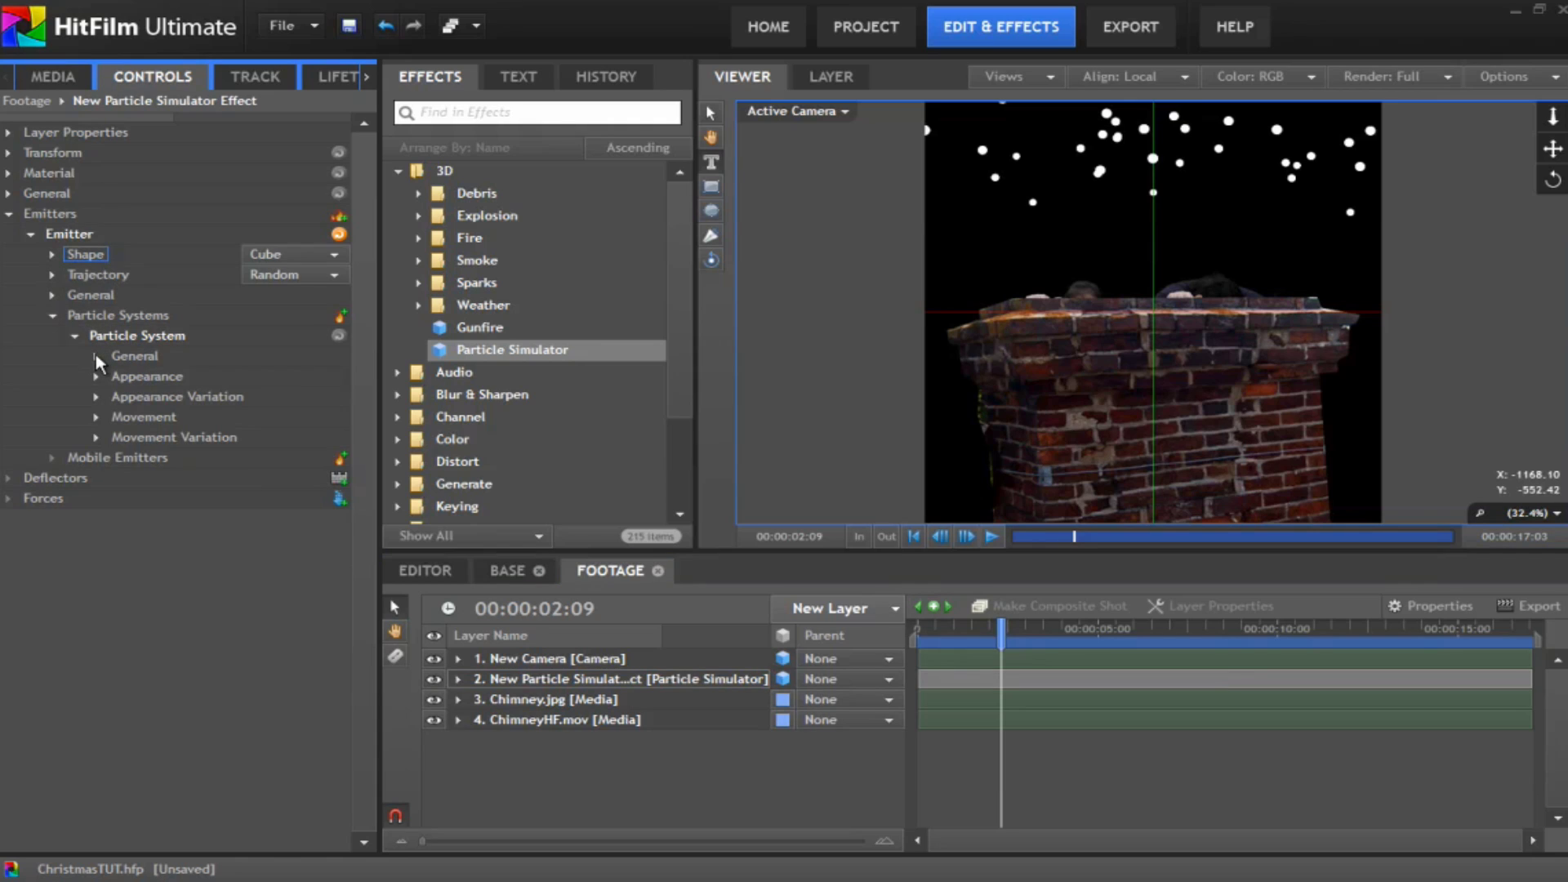
left_click(95, 356)
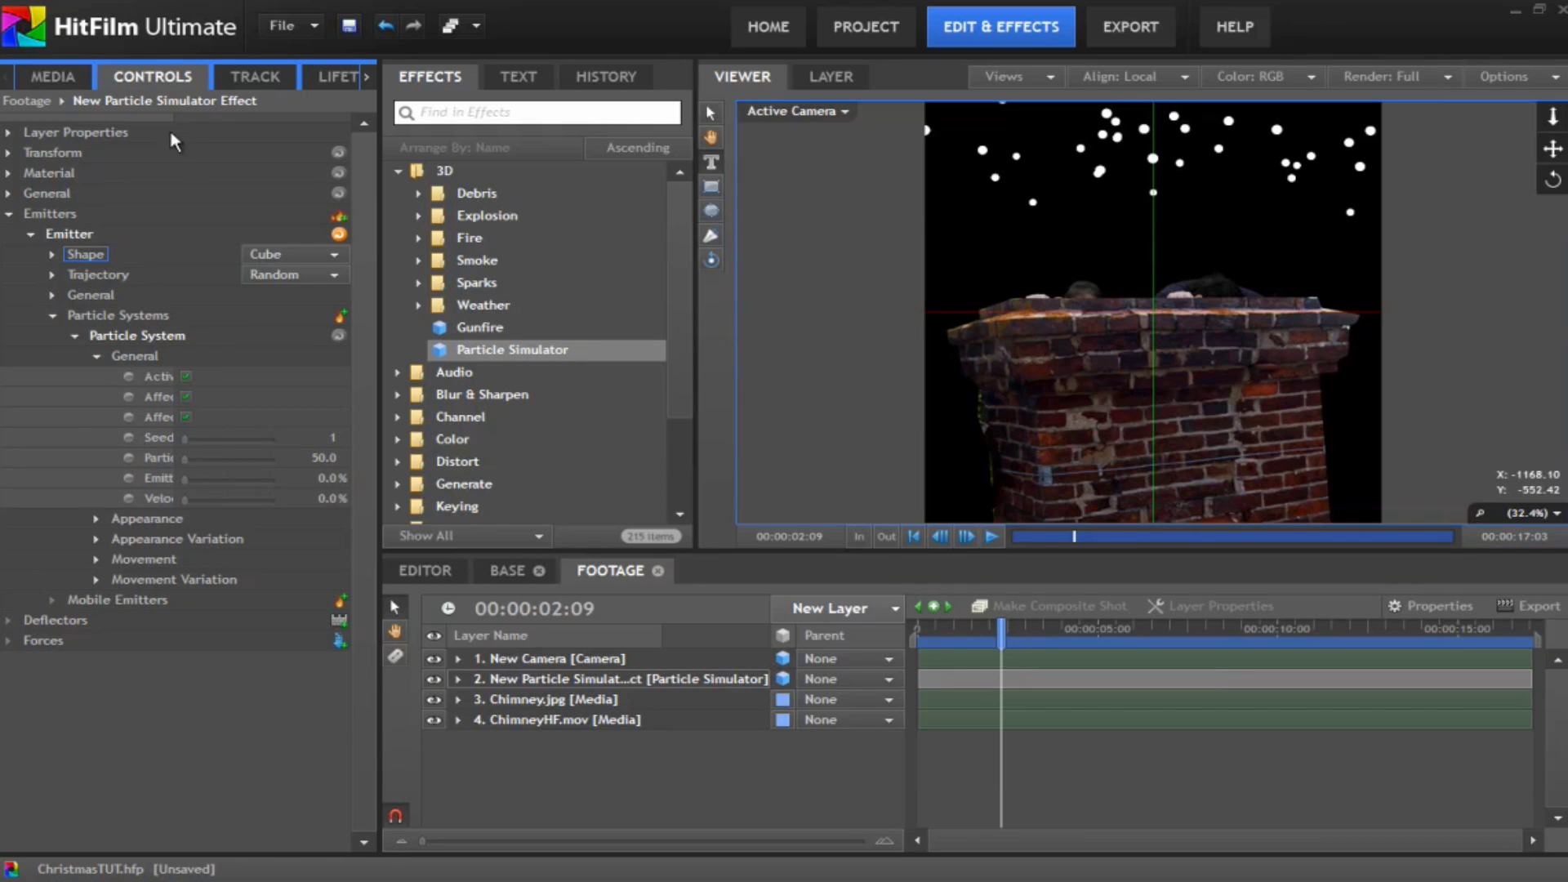
left_click(324, 459)
type("100")
key("Return")
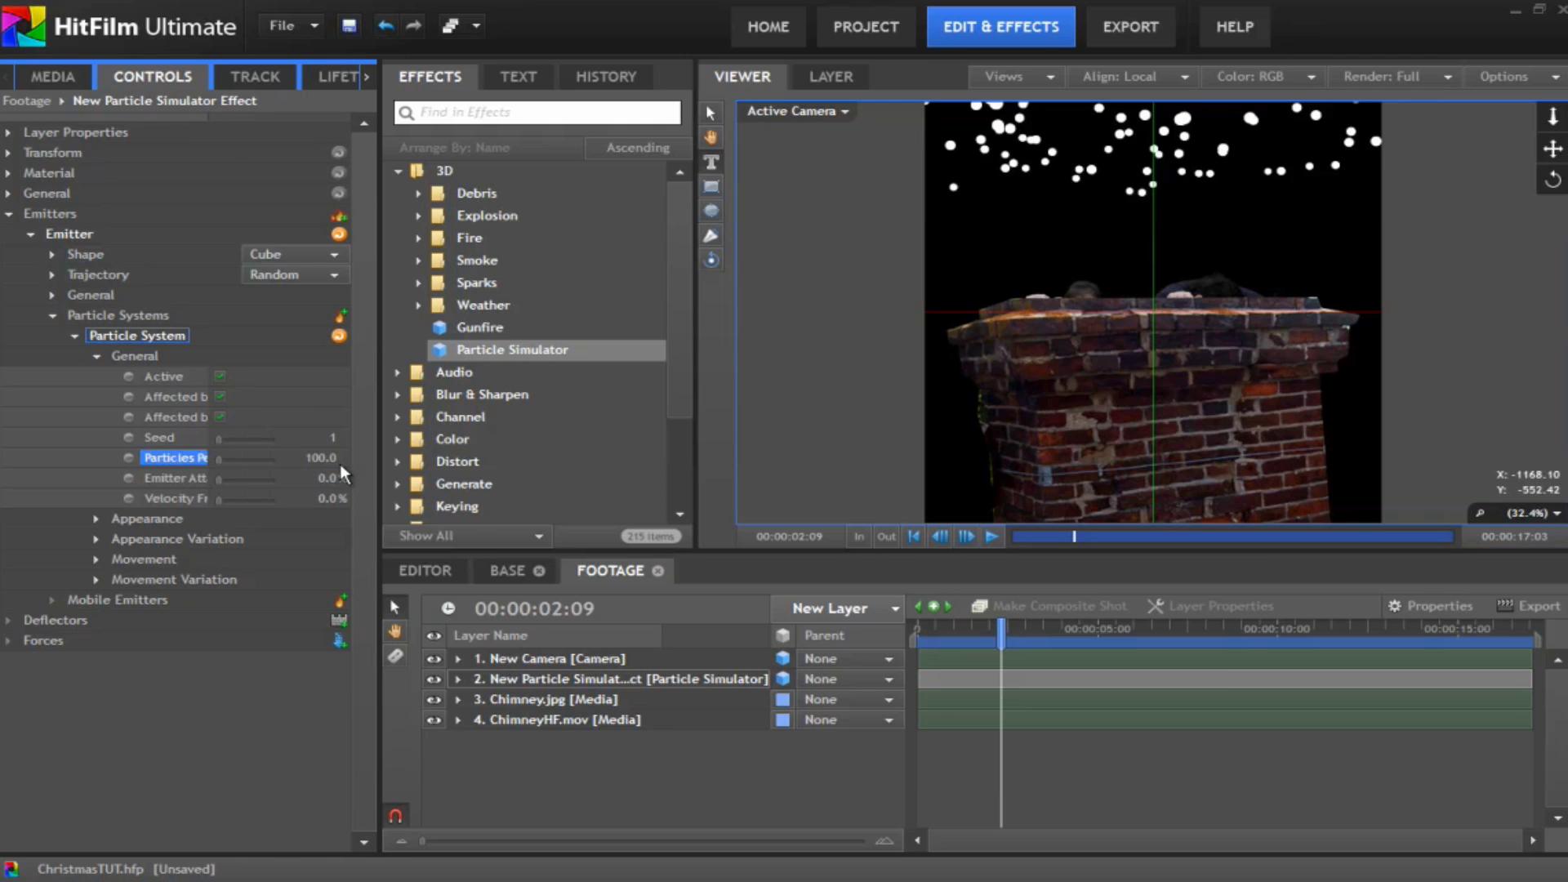
left_click(96, 357)
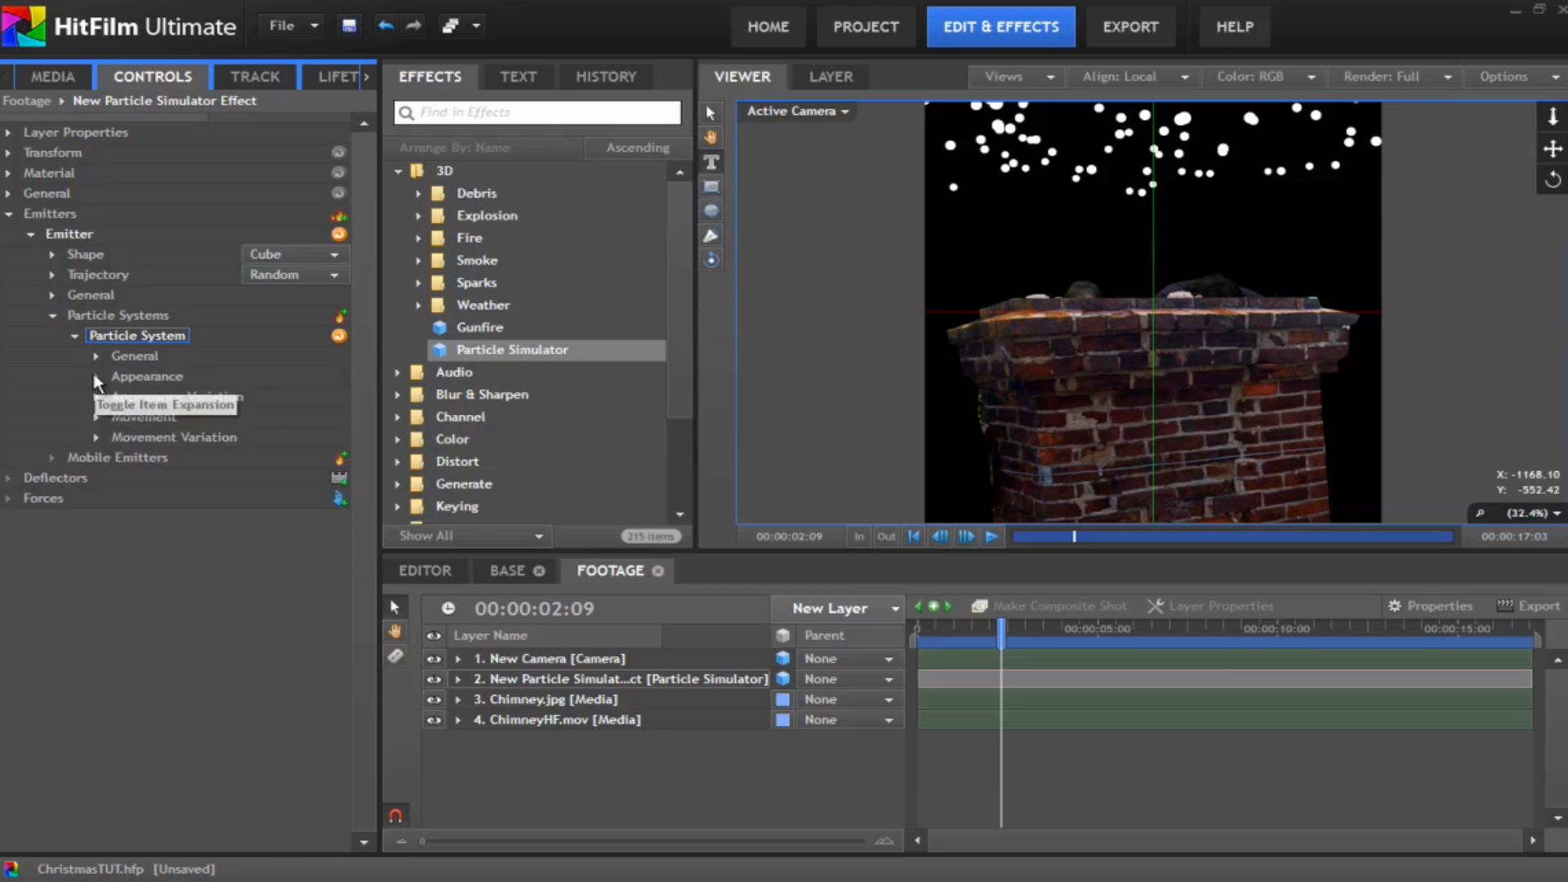
left_click(97, 378)
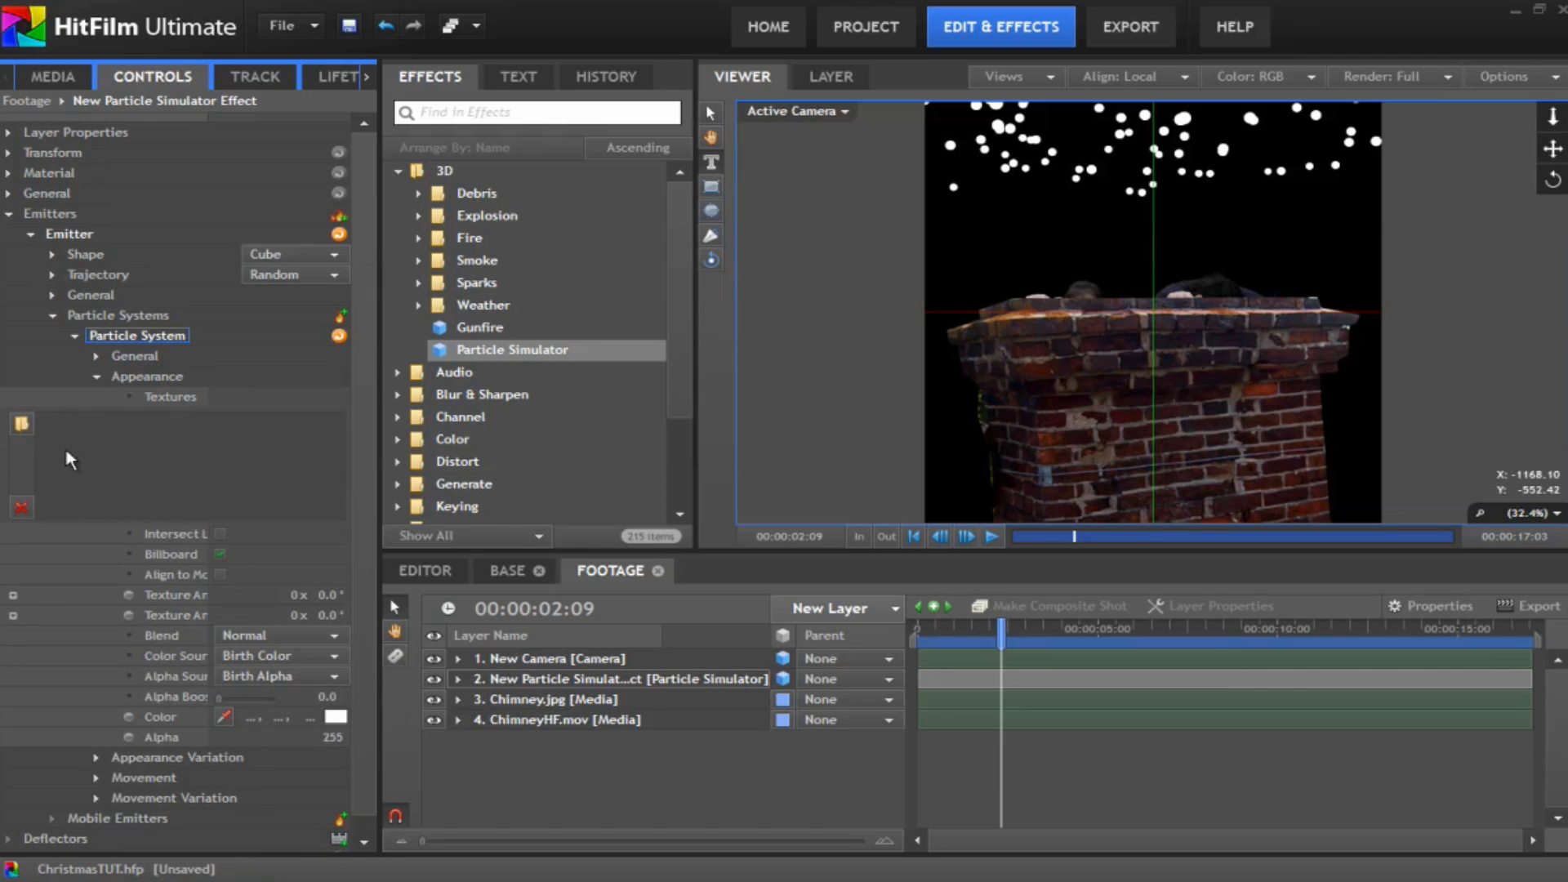
Step: Load circle-blur.png as the particle texture and set its Blend mode to Add
left_click(22, 424)
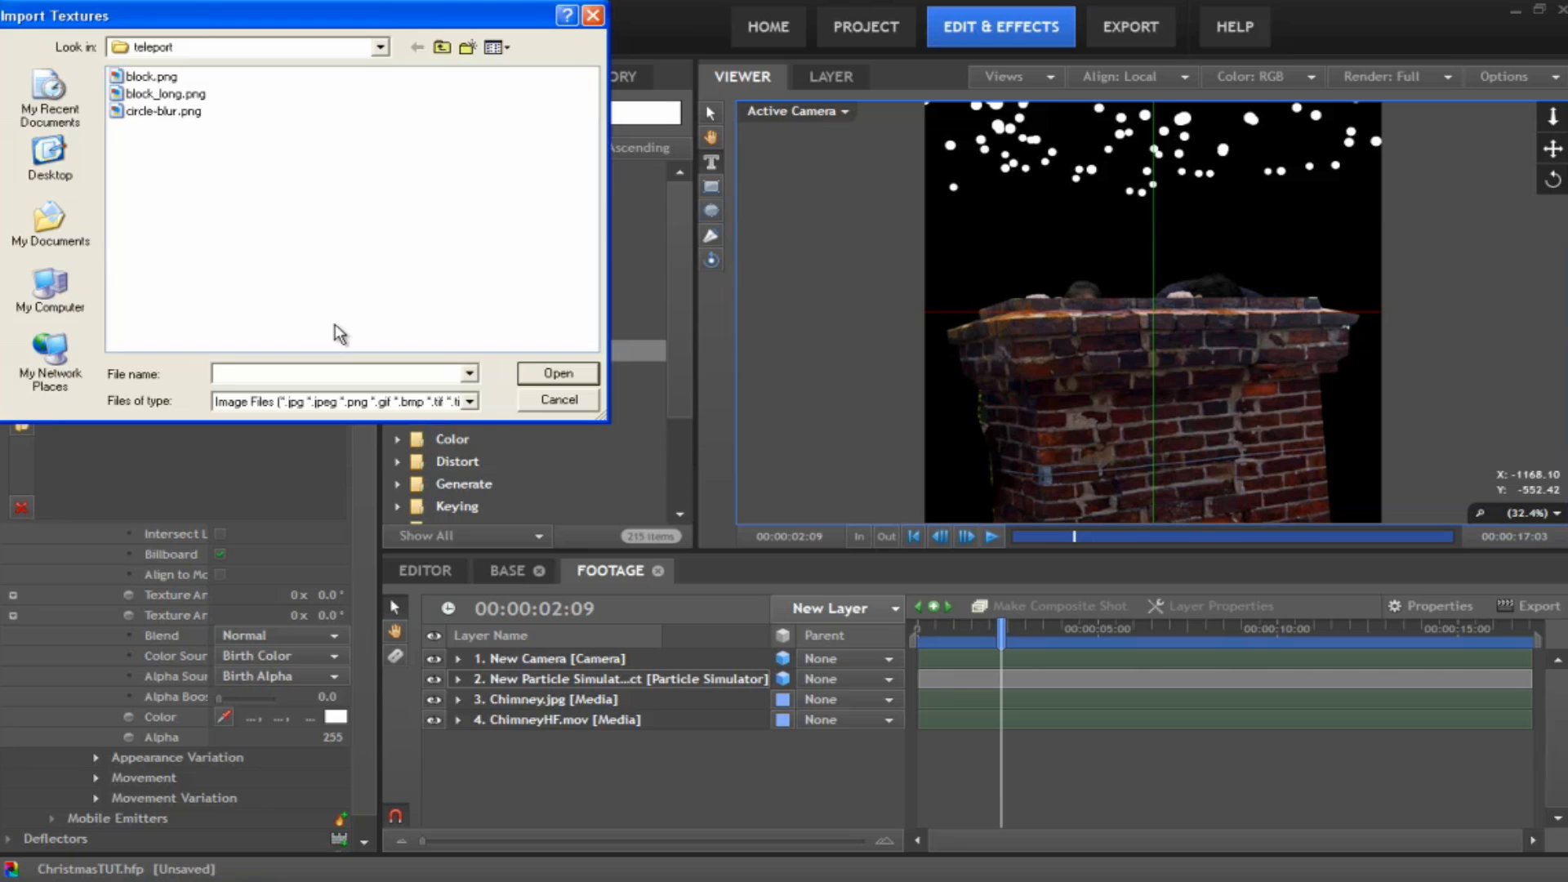
left_click(160, 115)
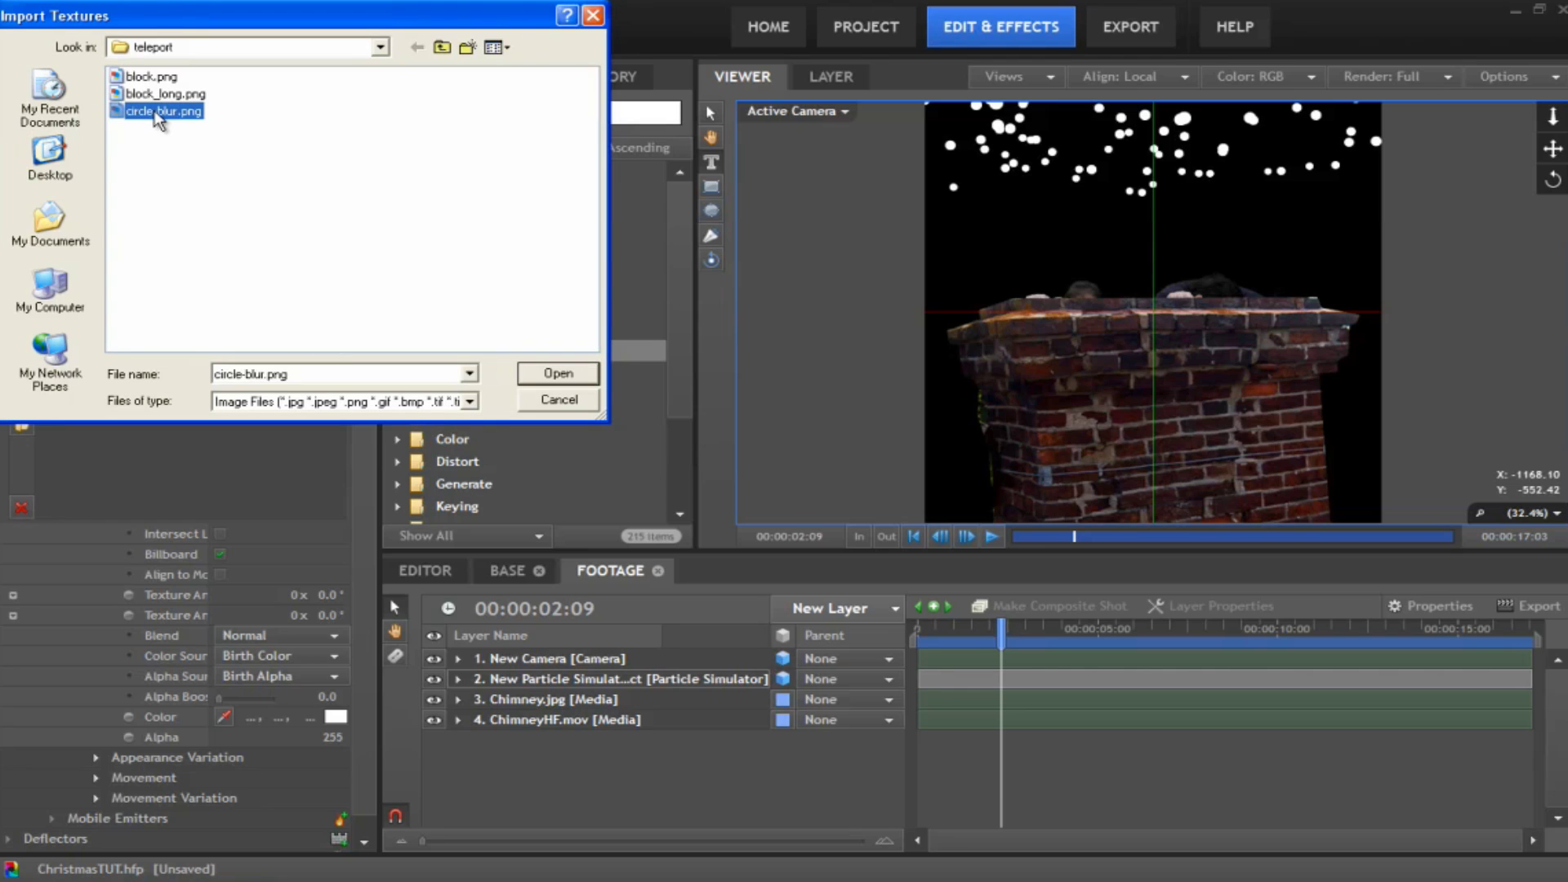
left_click(547, 371)
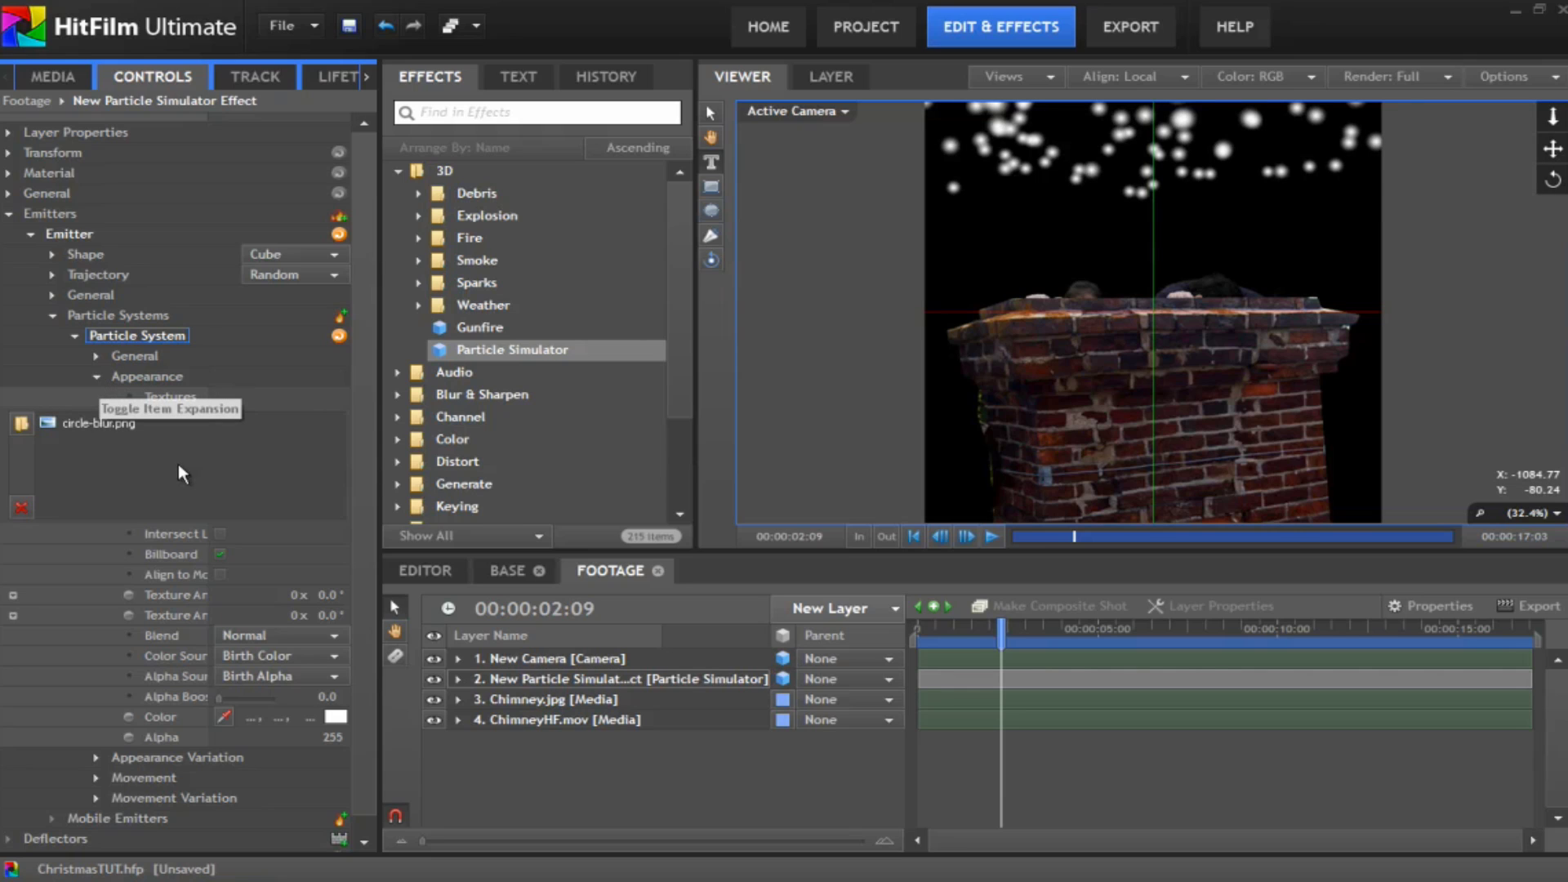
left_click(308, 634)
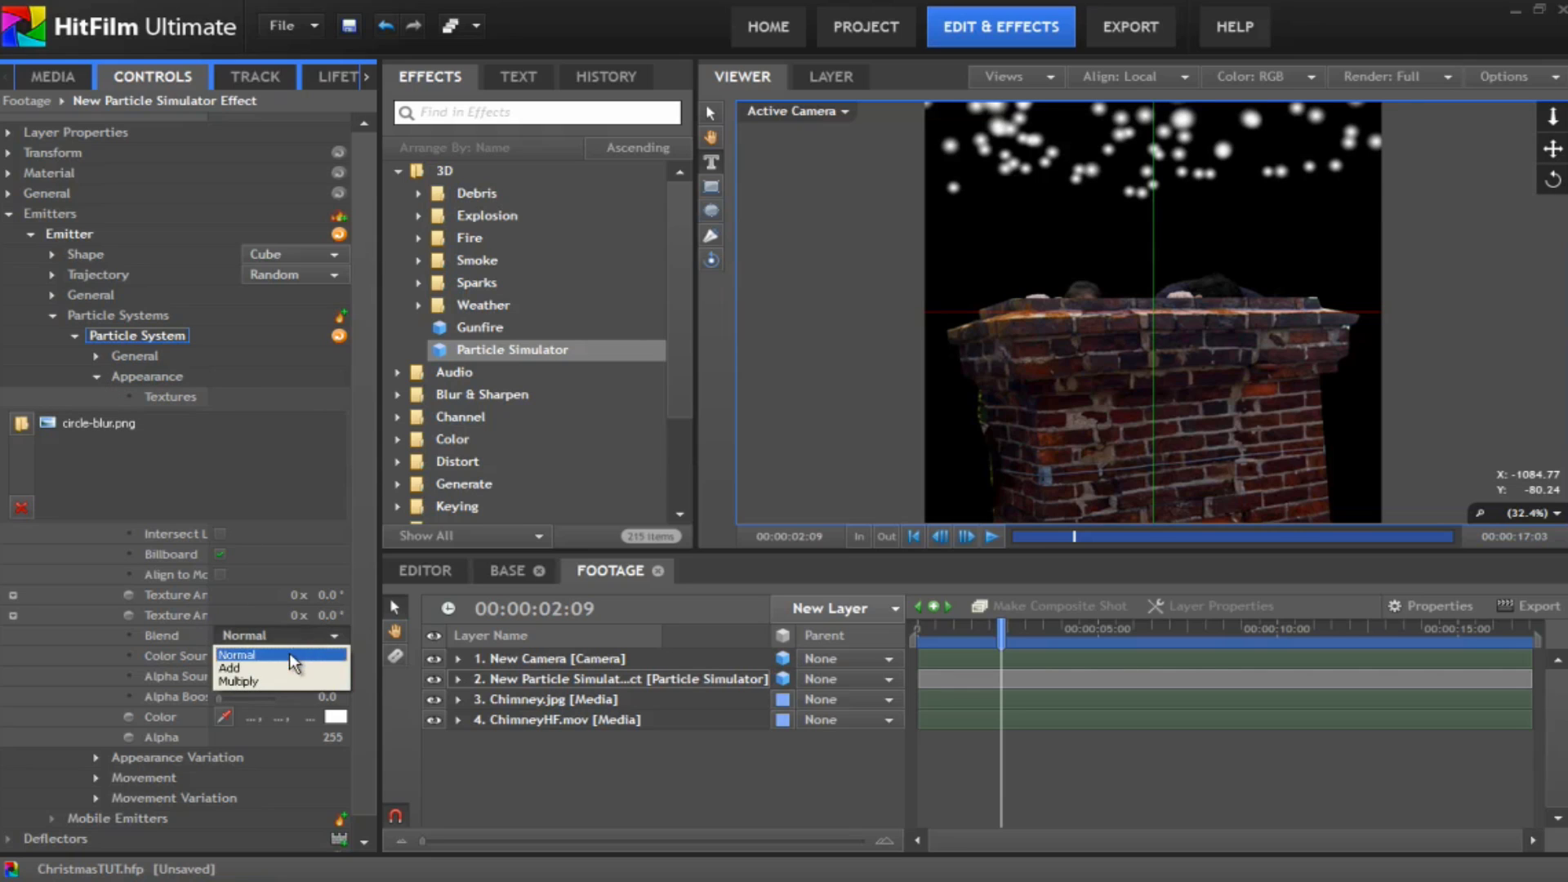
left_click(289, 650)
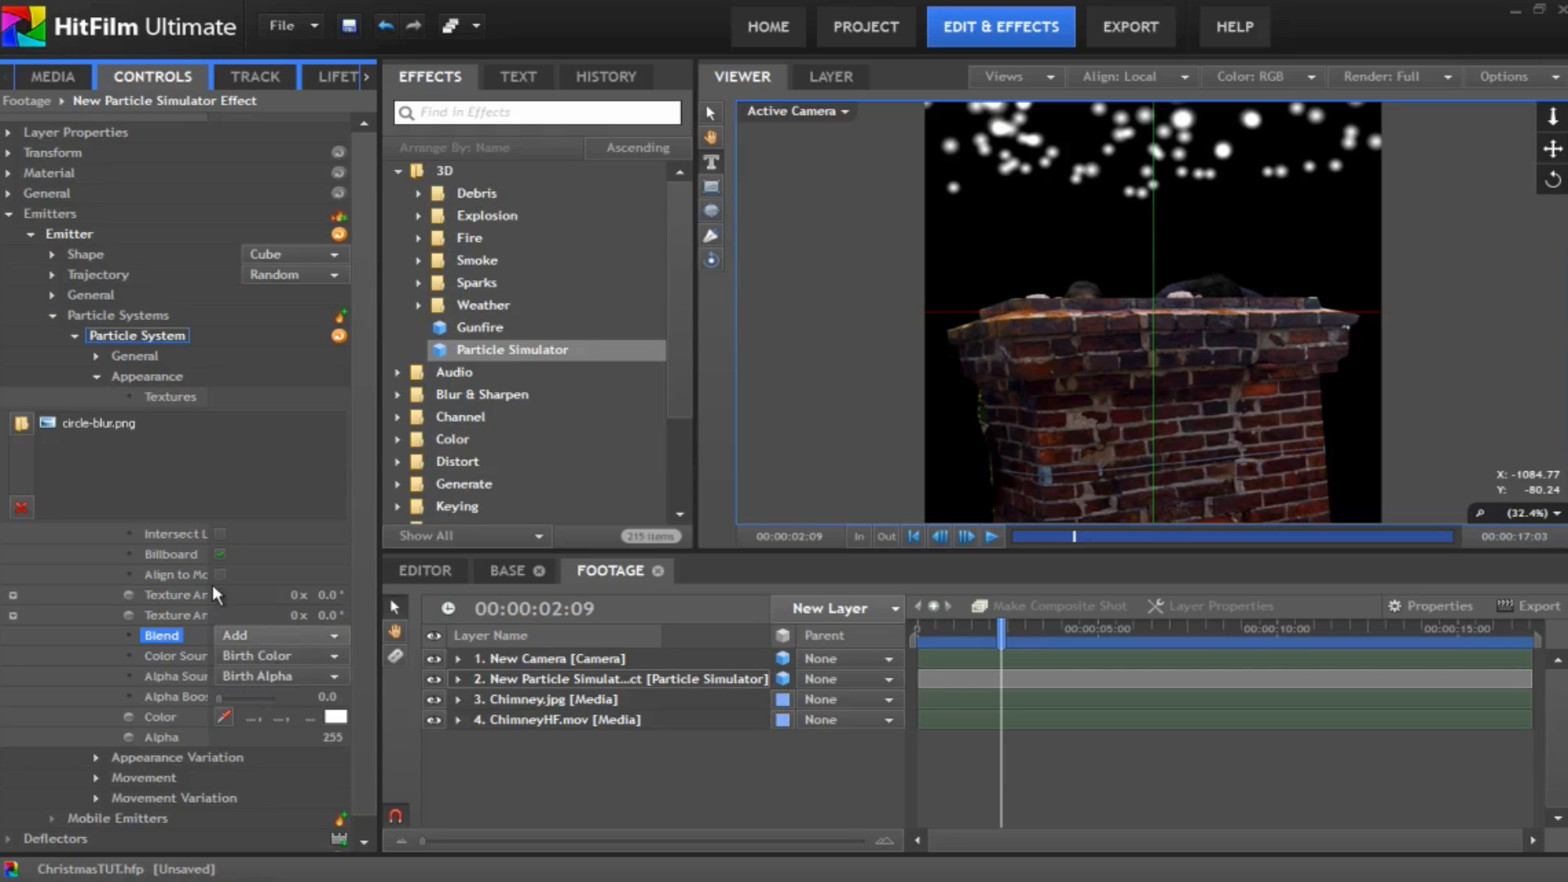
Step: Set particle Movement Life to 15, Scale to 0% and Speed to 100
left_click(96, 378)
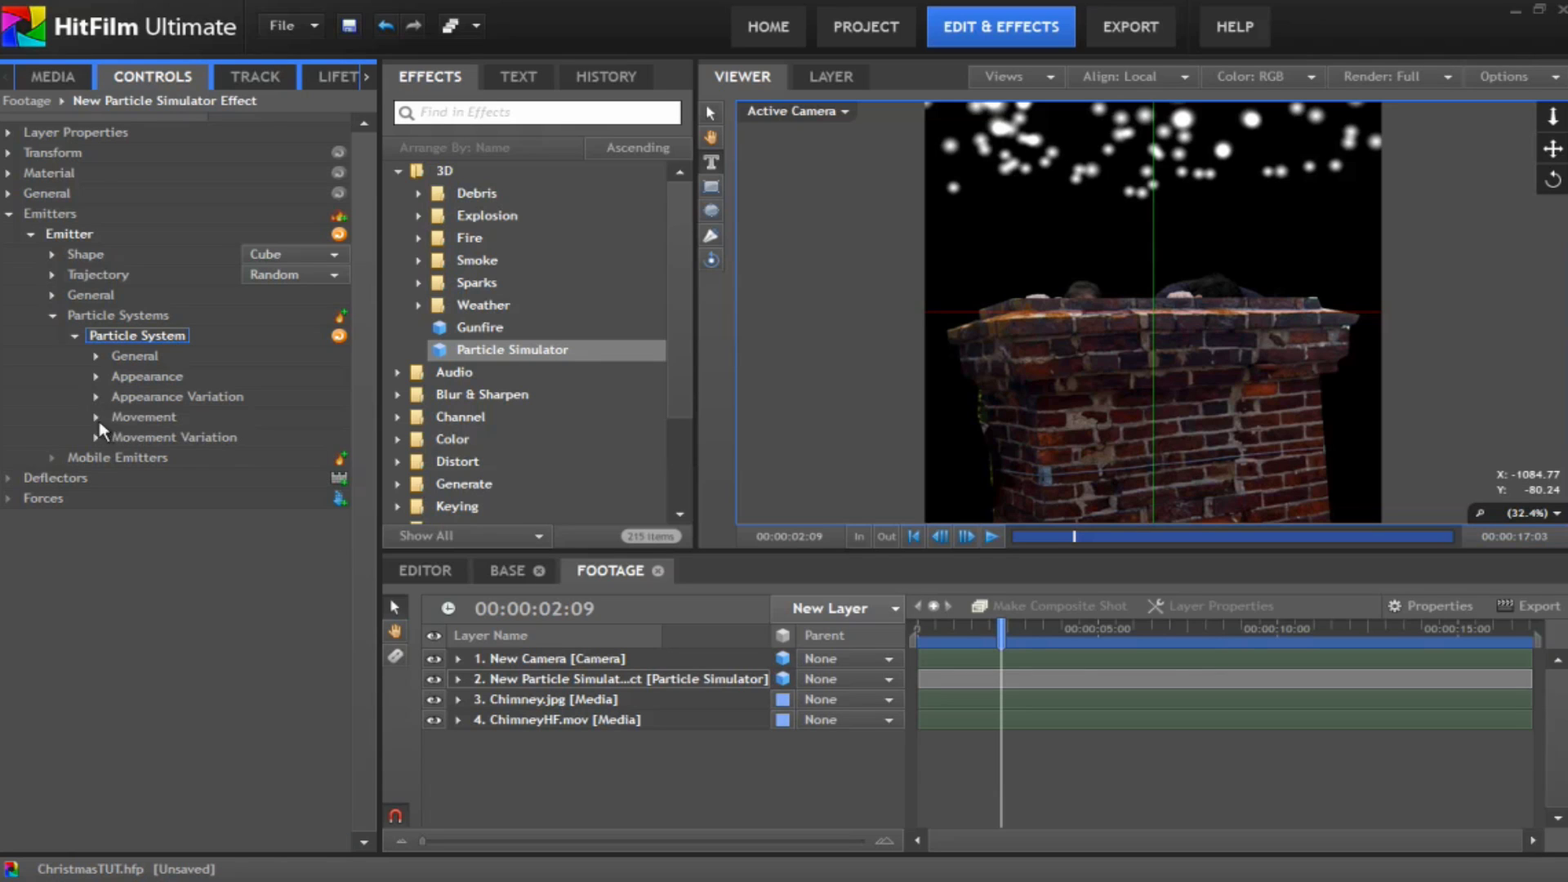
left_click(96, 417)
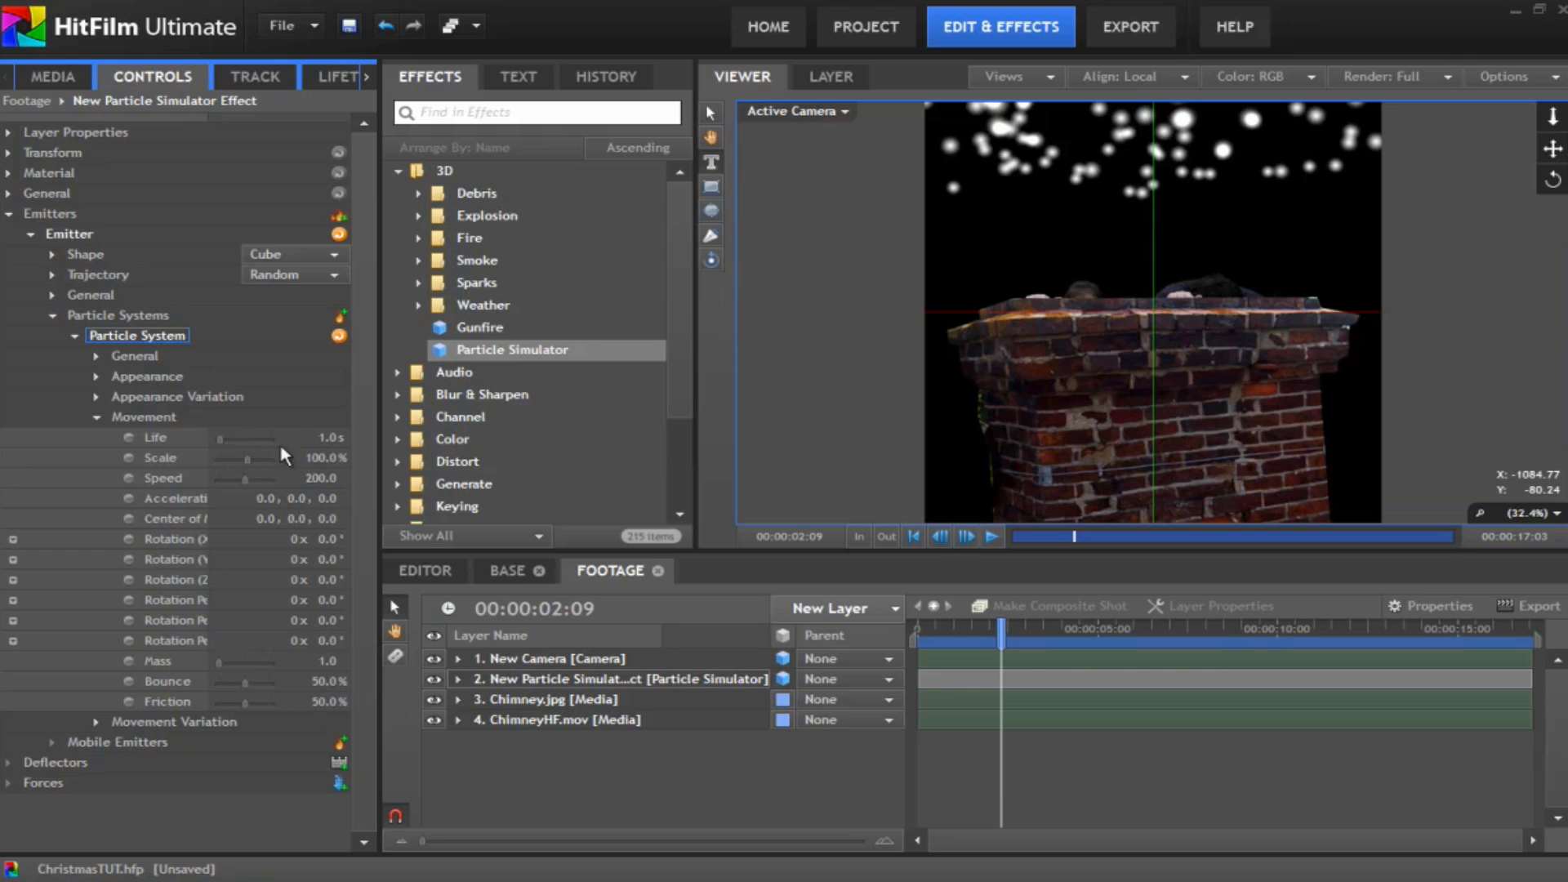
left_click(325, 438)
type("15")
key("Return")
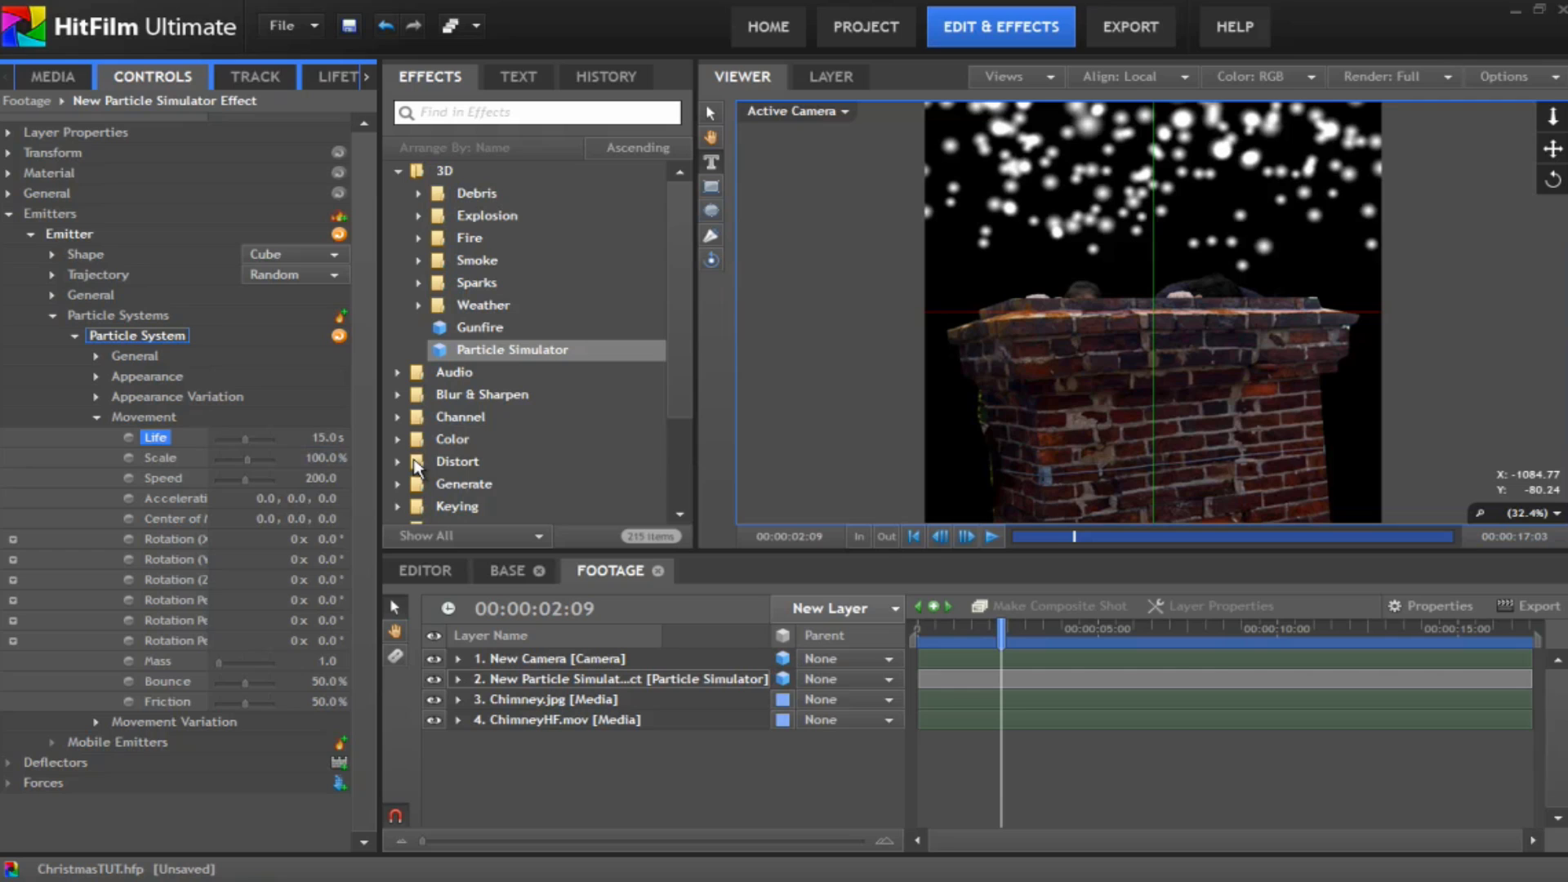
left_click(320, 457)
type("0")
key("Return")
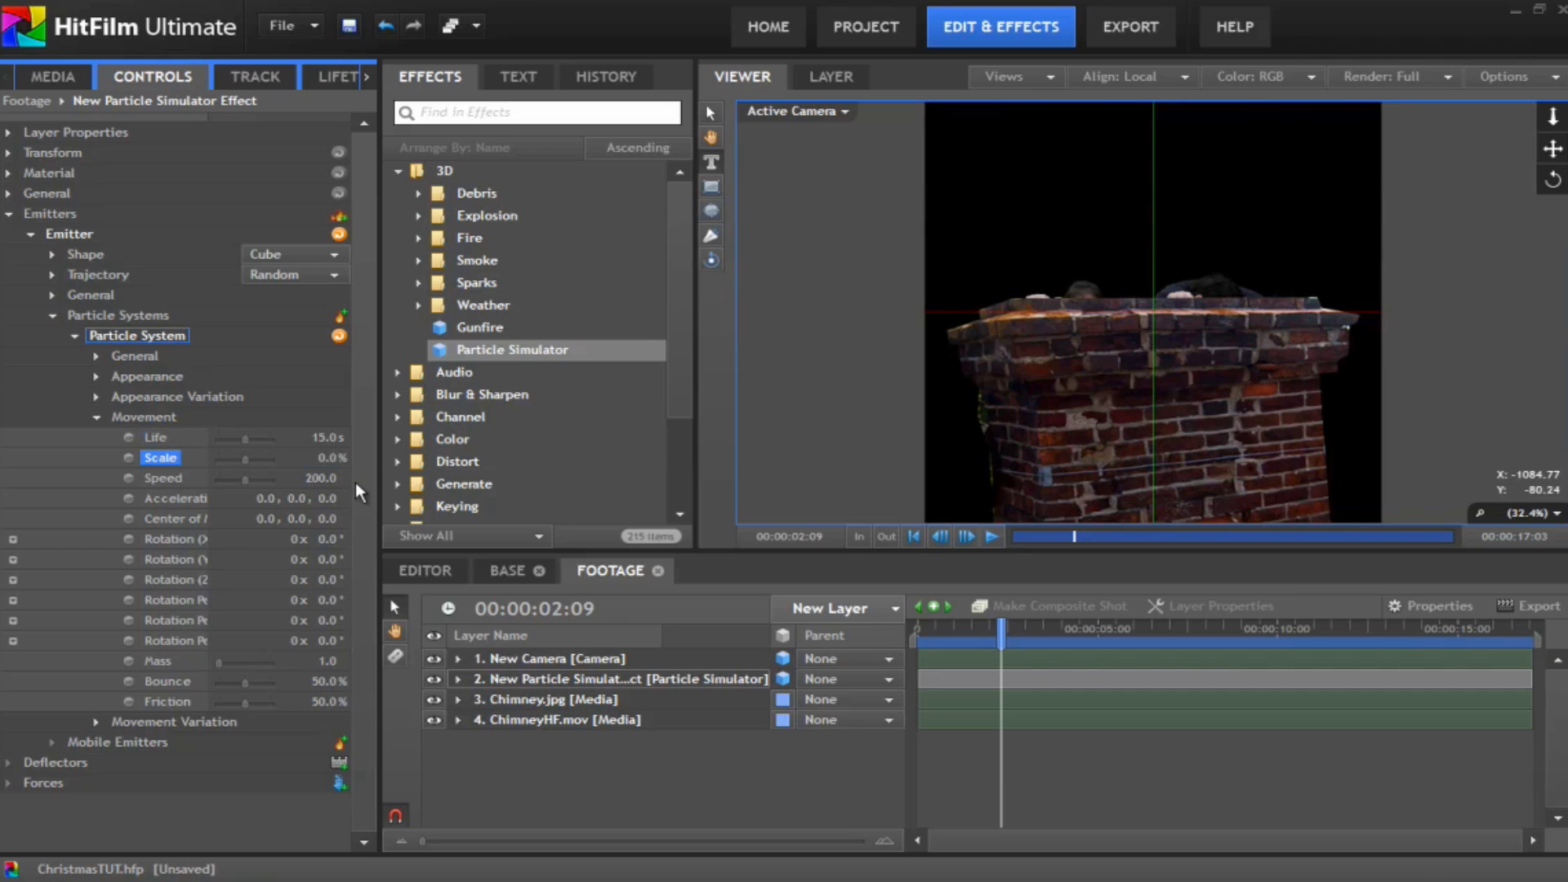
left_click(323, 477)
type("100")
key("Return")
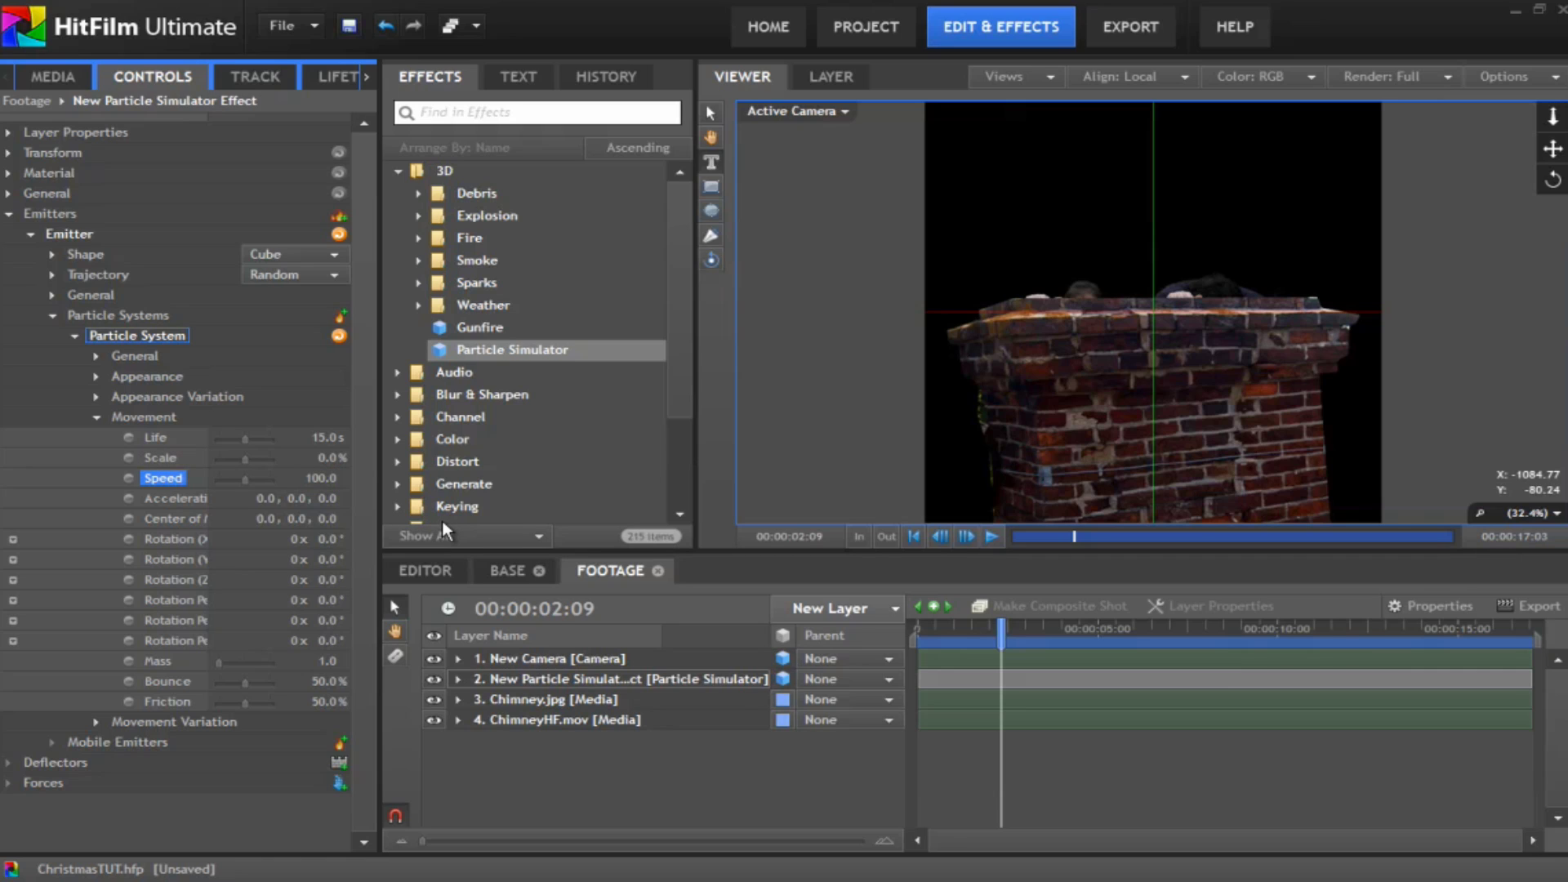
Step: Set the particle Bounce and Friction both to 0%
left_click(323, 681)
type("0")
key("Return")
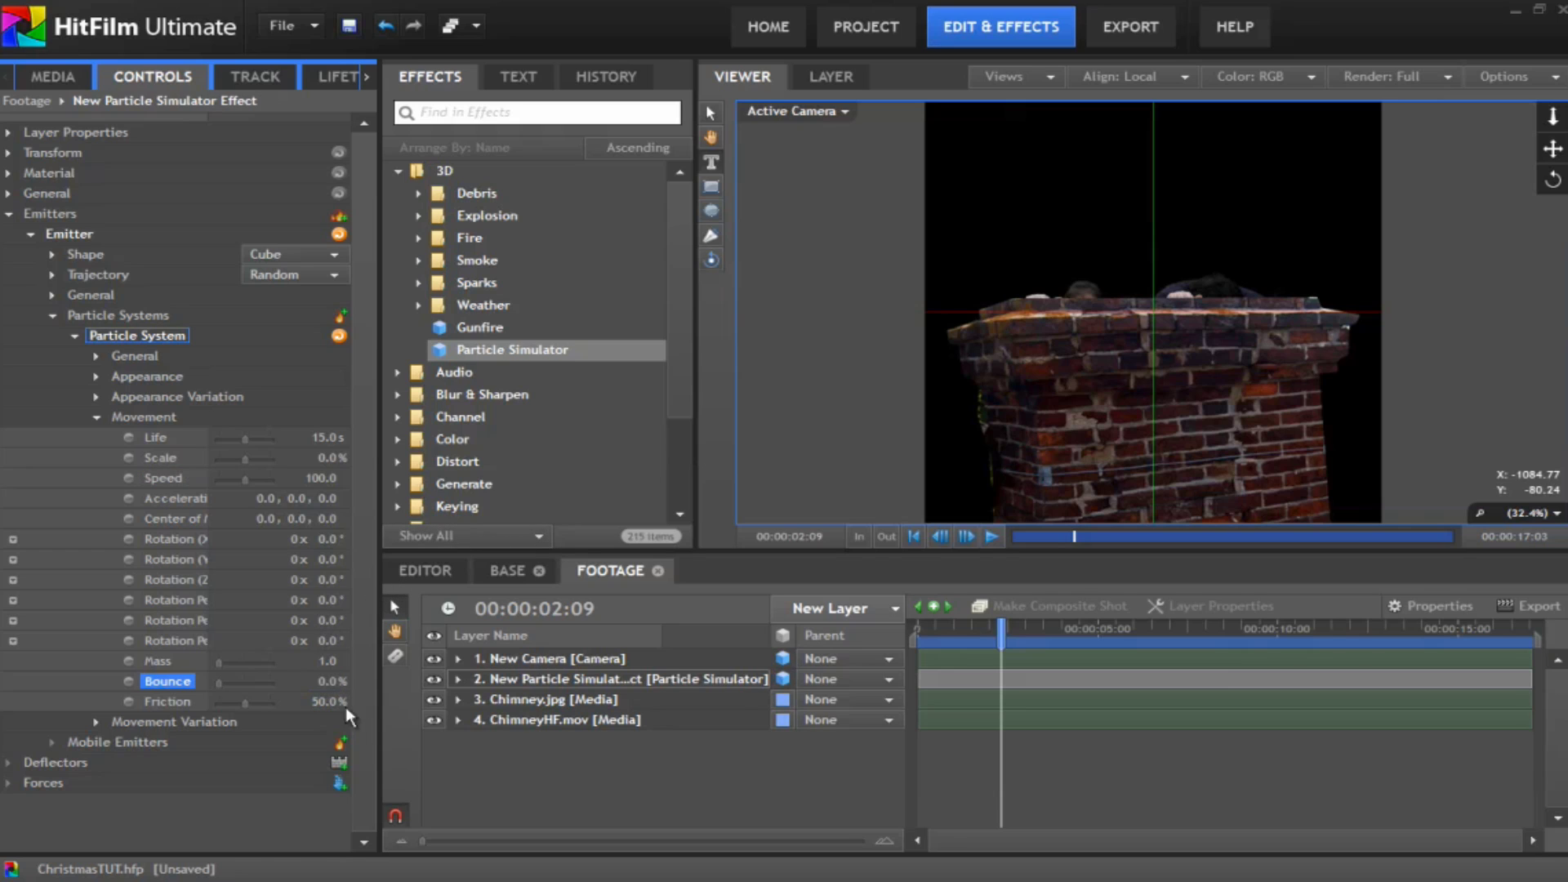
left_click(322, 701)
type("0")
key("Return")
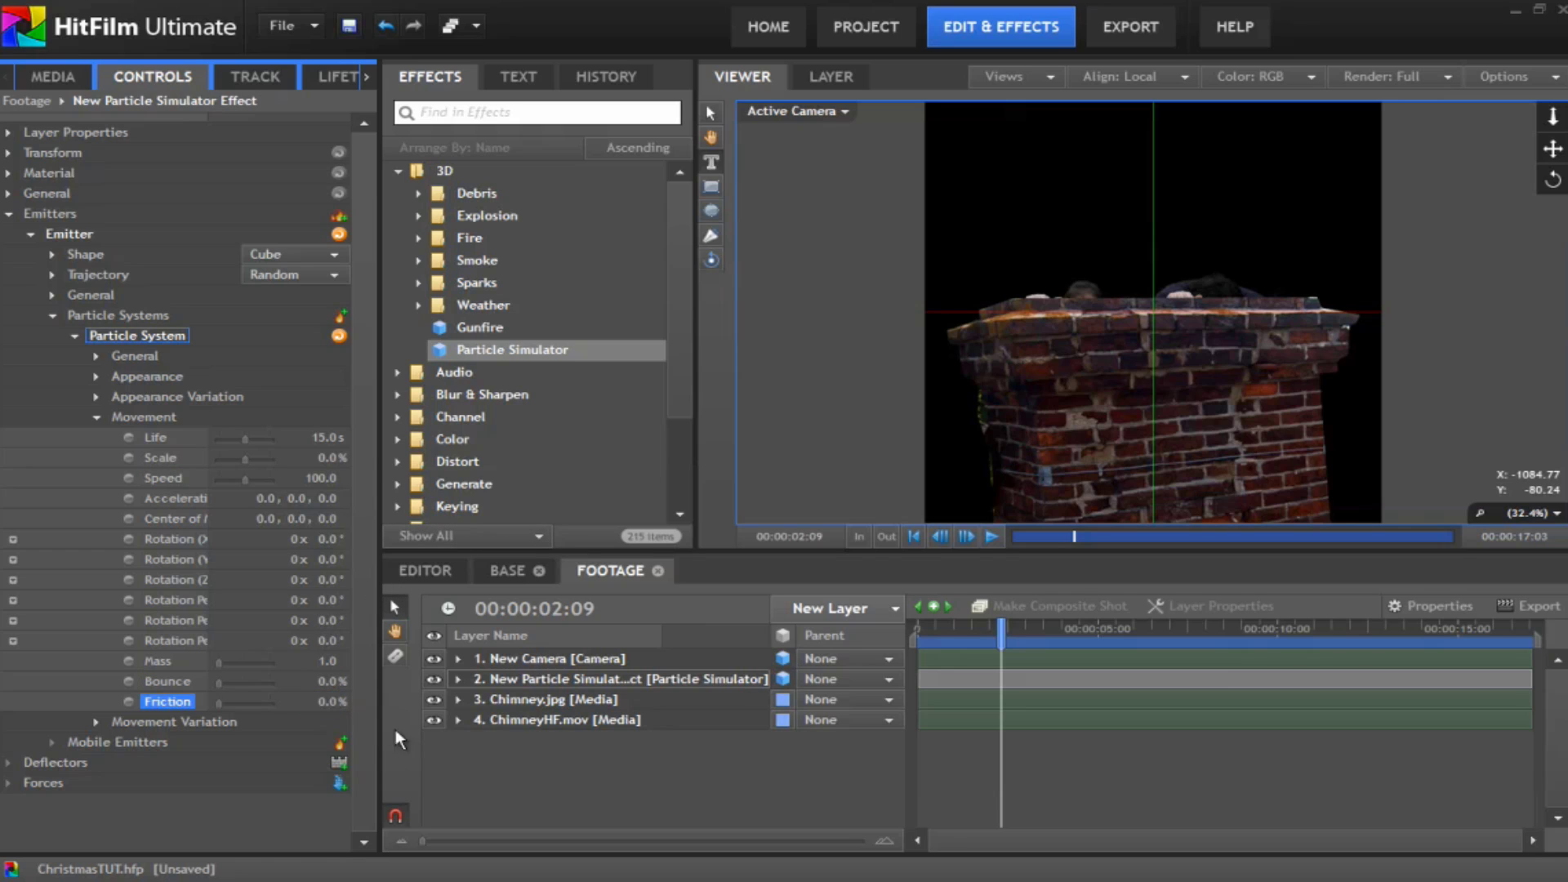
Step: Set the Movement Variation Scale to 35%
left_click(96, 417)
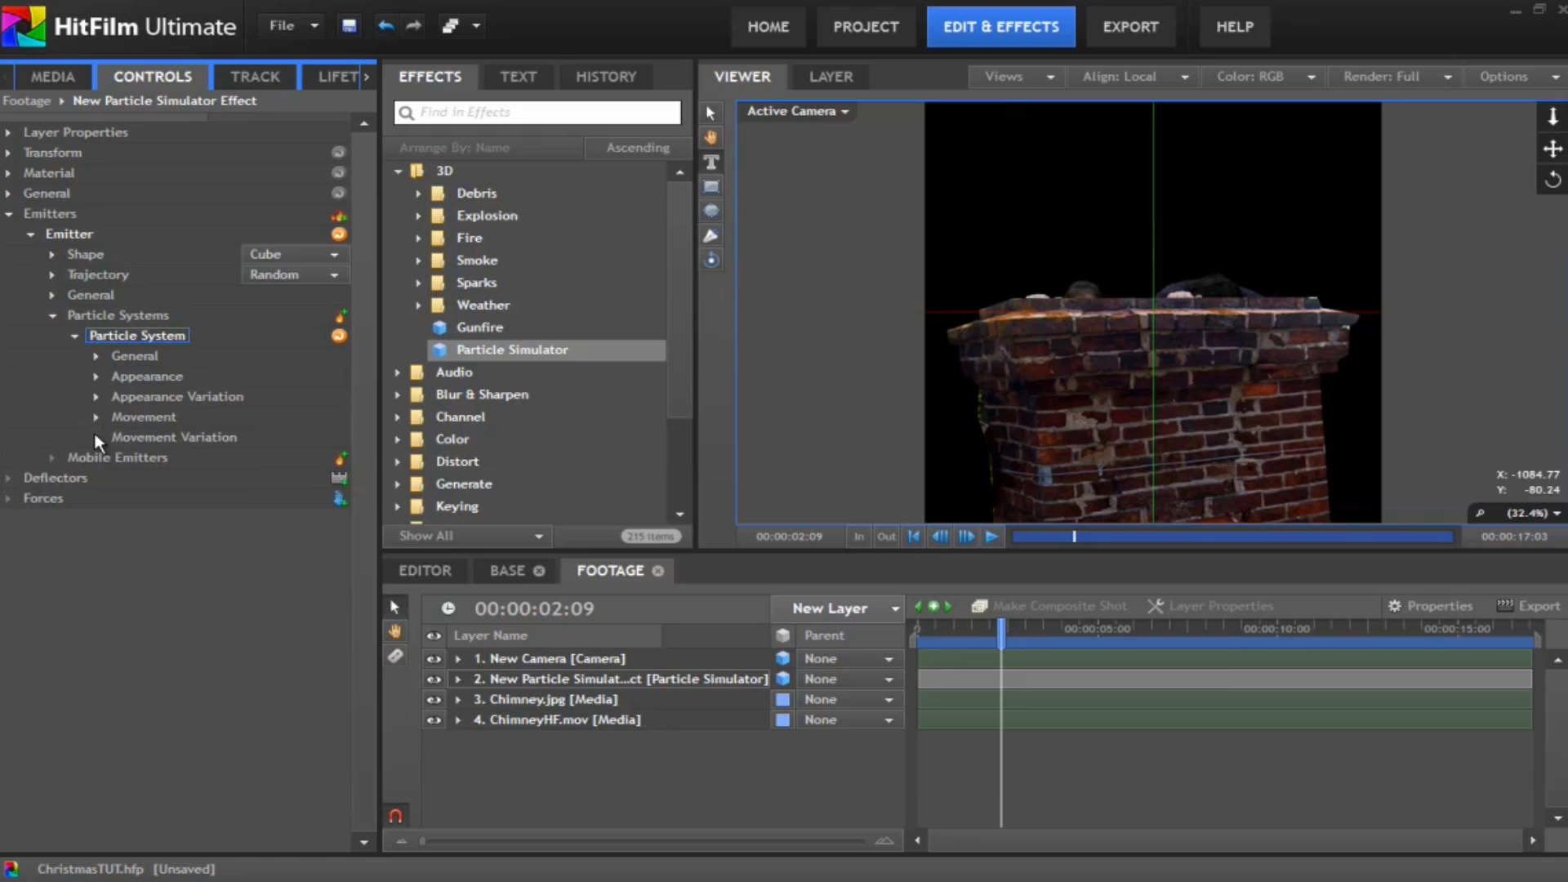
left_click(96, 437)
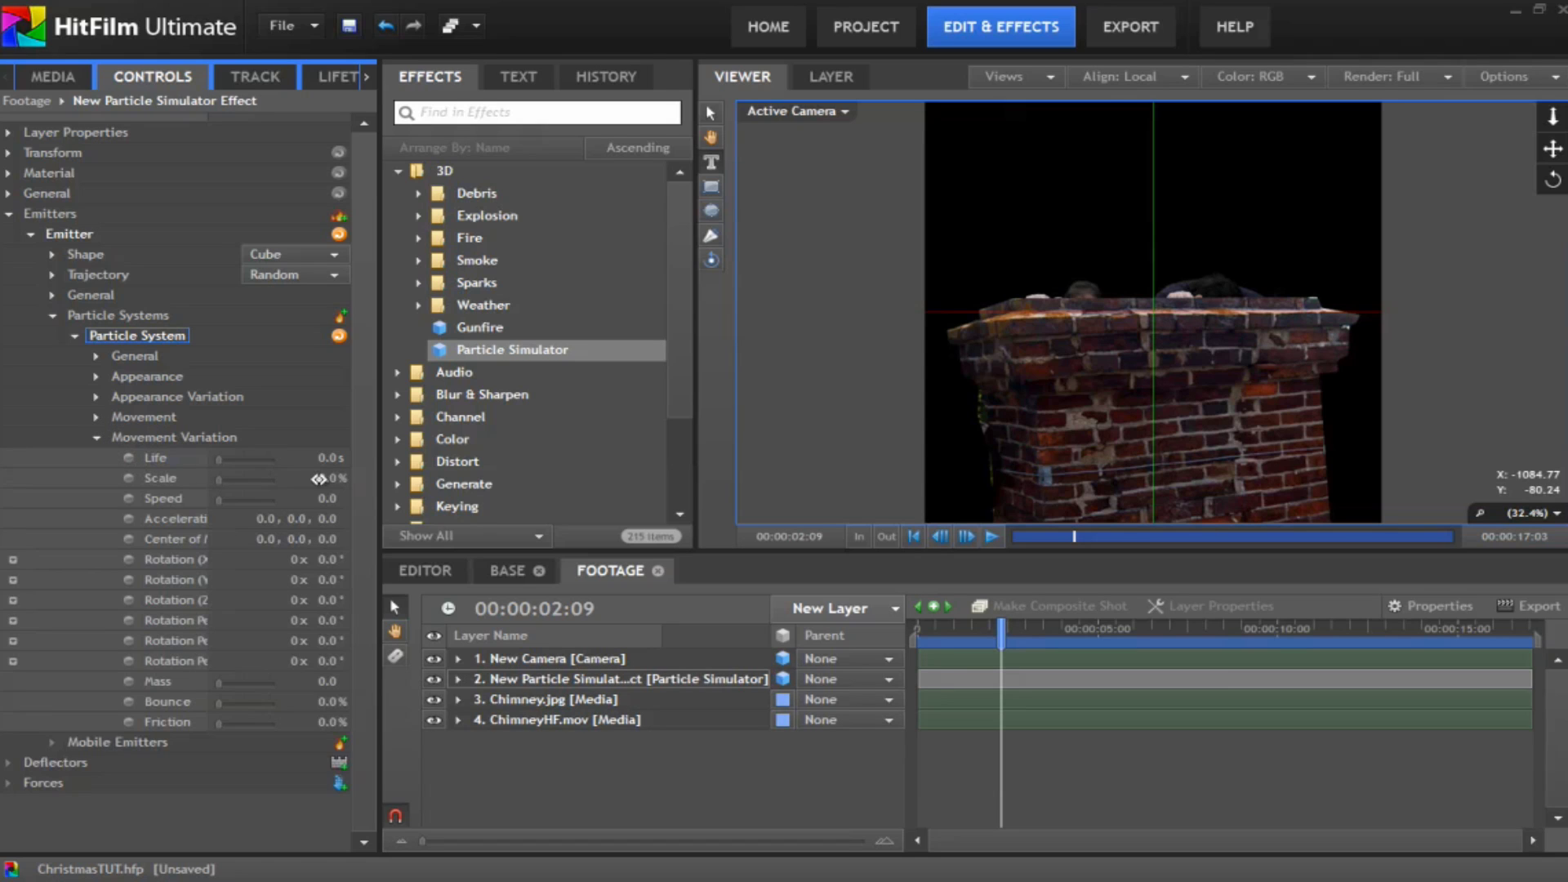
left_click(329, 479)
type("35")
key("Return")
Step: Shift the Particle Simulator layer to start before frame 0 and lengthen it to 00:00:28:19
left_click_drag(1005, 632, 913, 621)
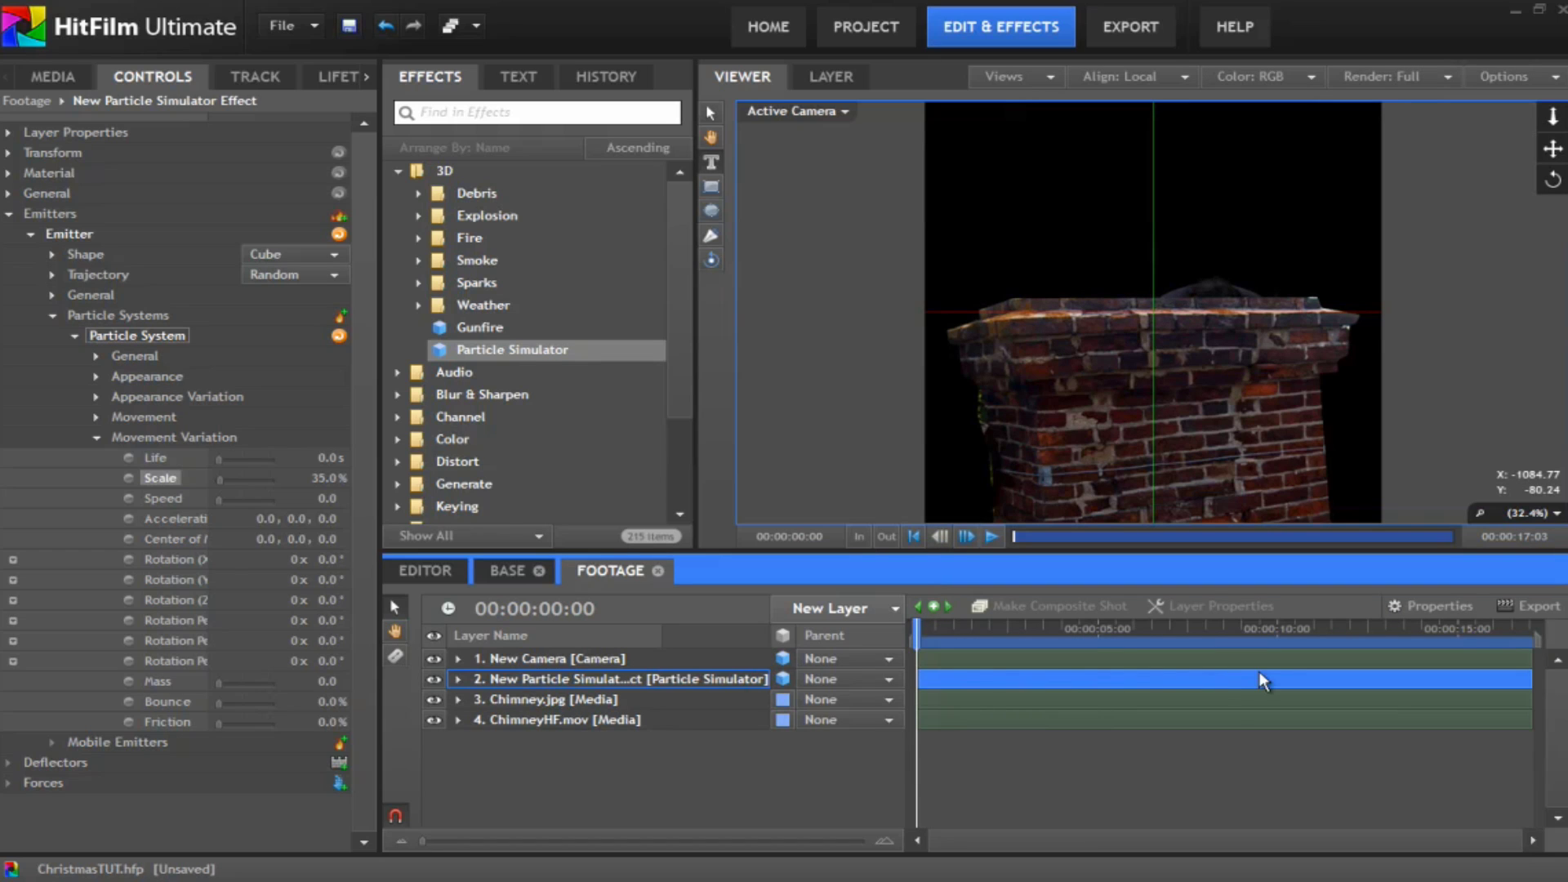
left_click_drag(1261, 671, 786, 674)
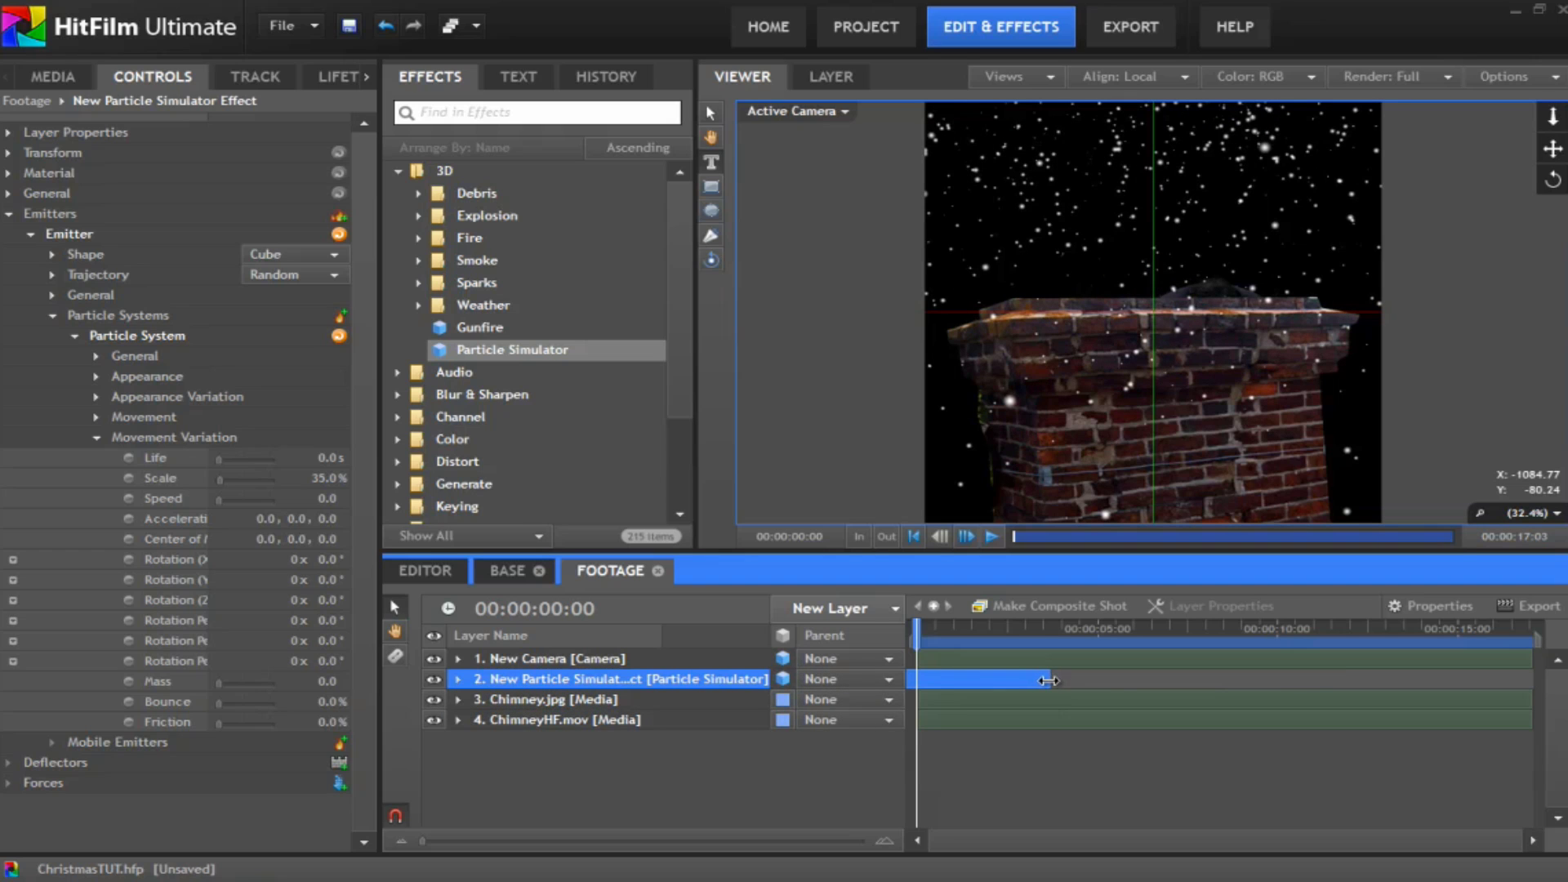
left_click_drag(1053, 680, 1528, 690)
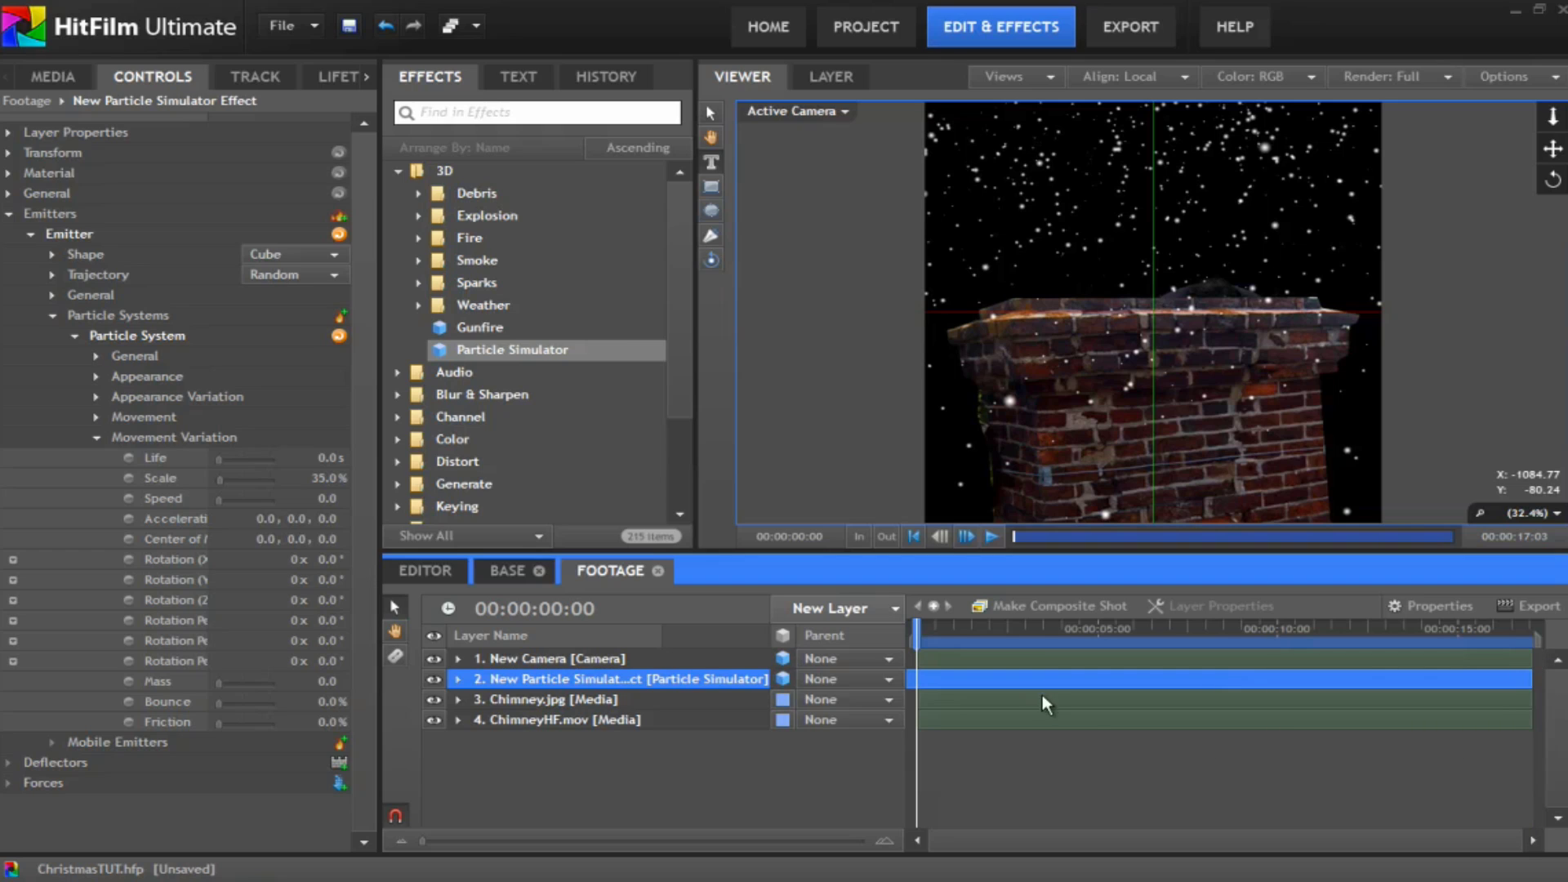
left_click_drag(915, 623, 1057, 605)
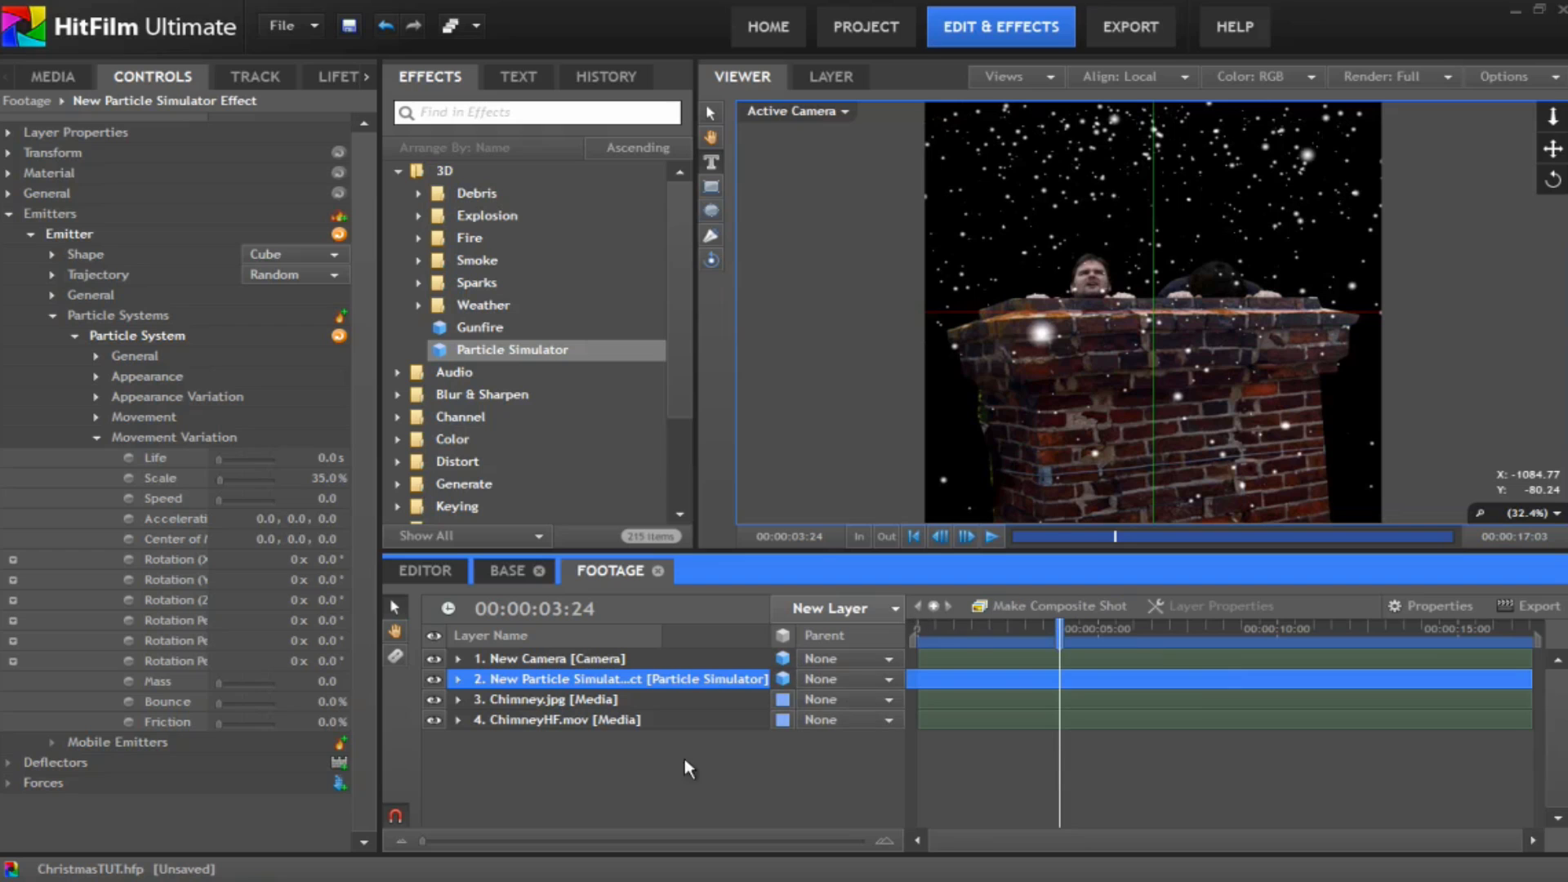
Step: Make both ChimneyHF.mov and Chimney.jpg 3D Planes under the camera and particle layers
left_click(554, 661)
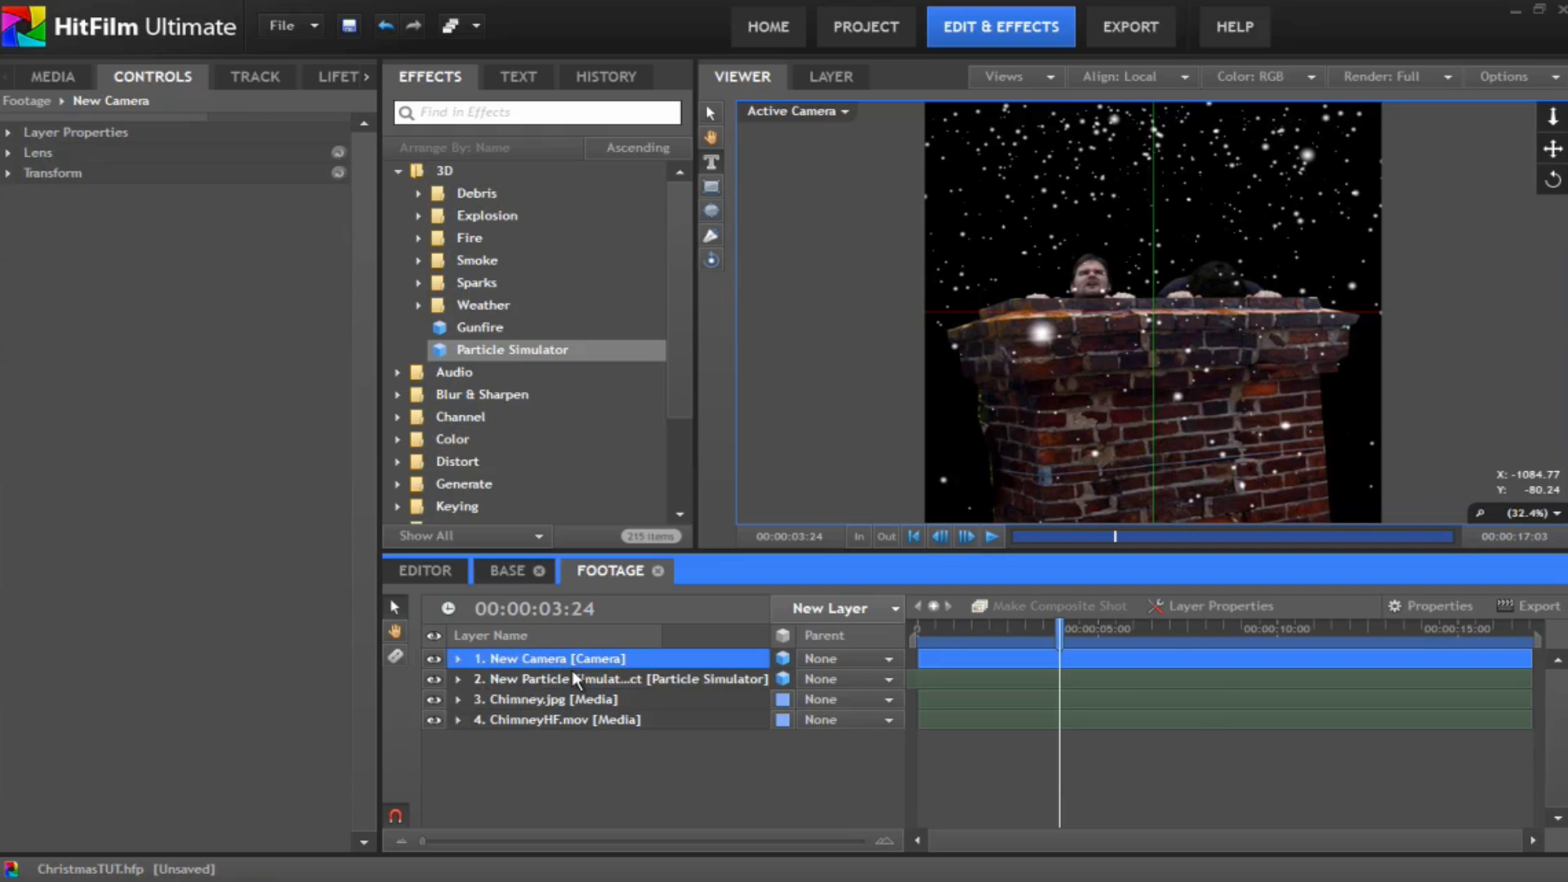
left_click(574, 677)
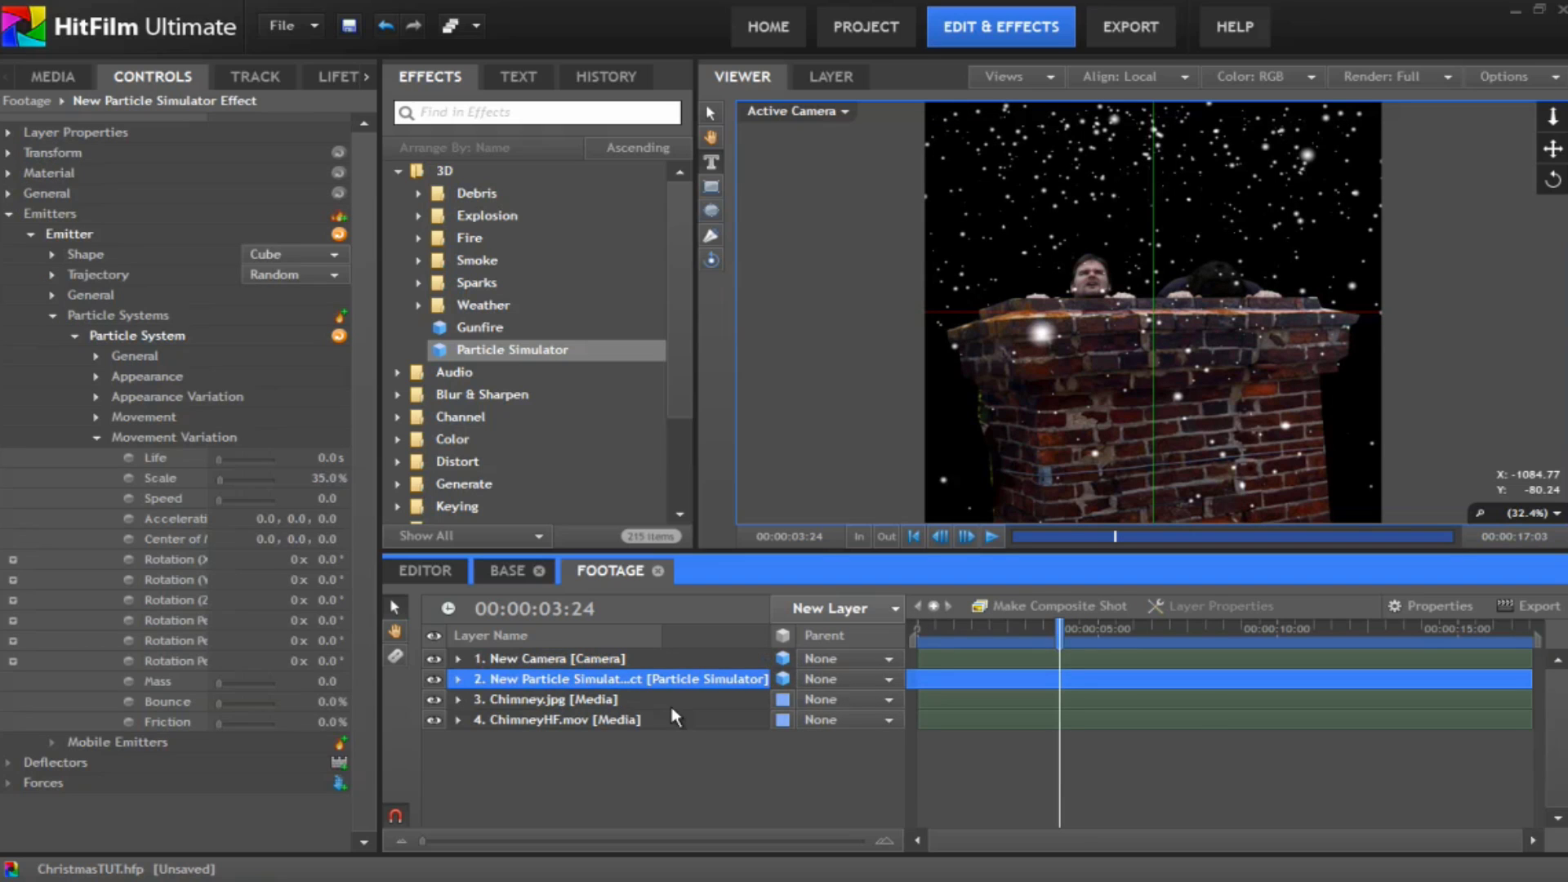
left_click(565, 722)
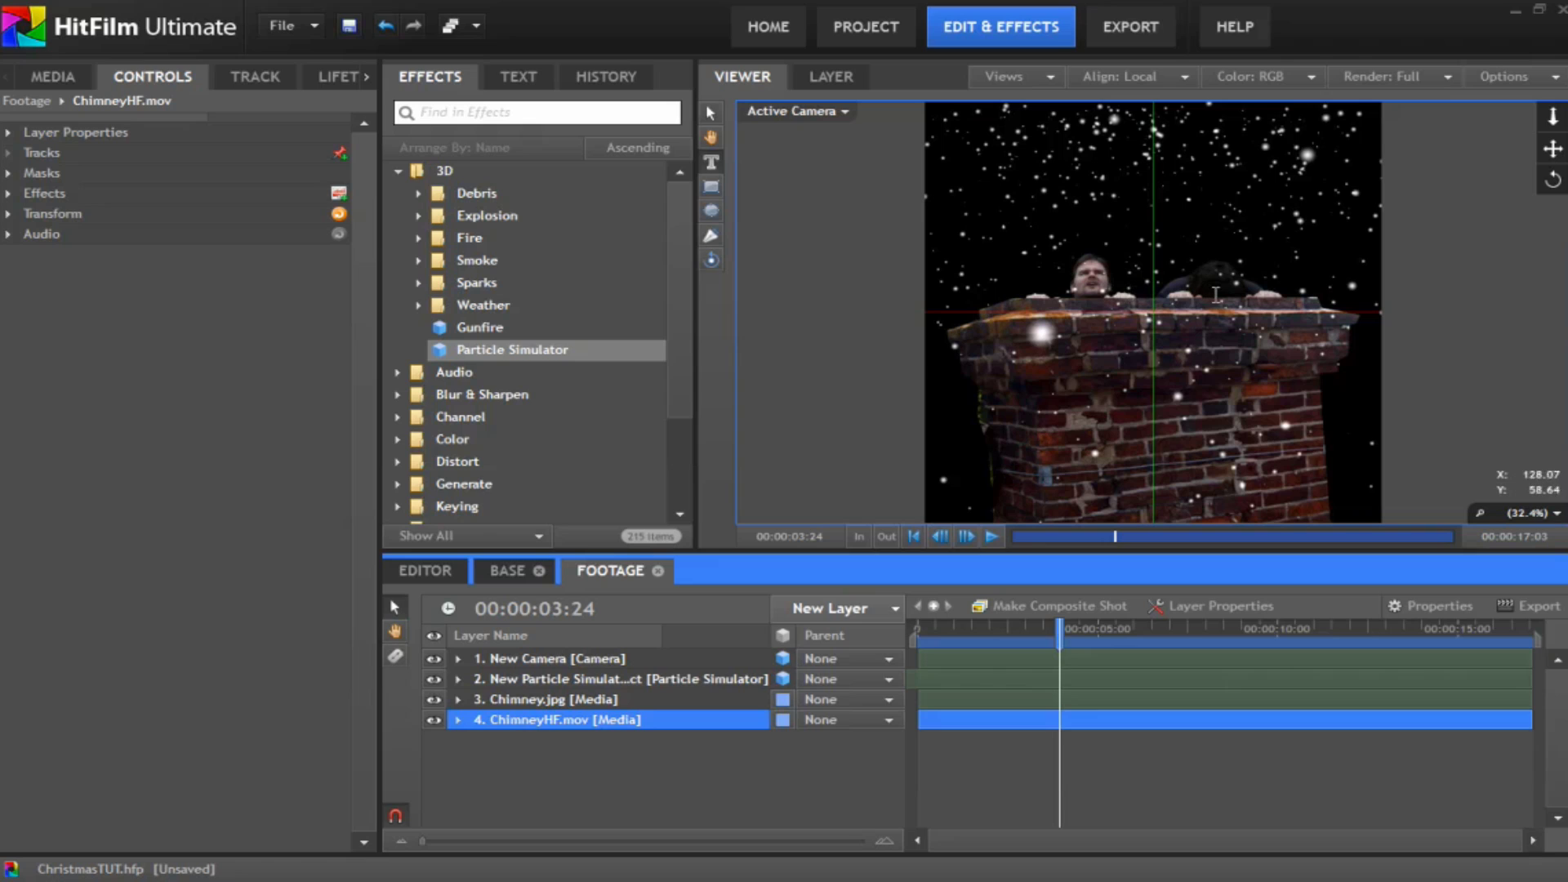
left_click(782, 719)
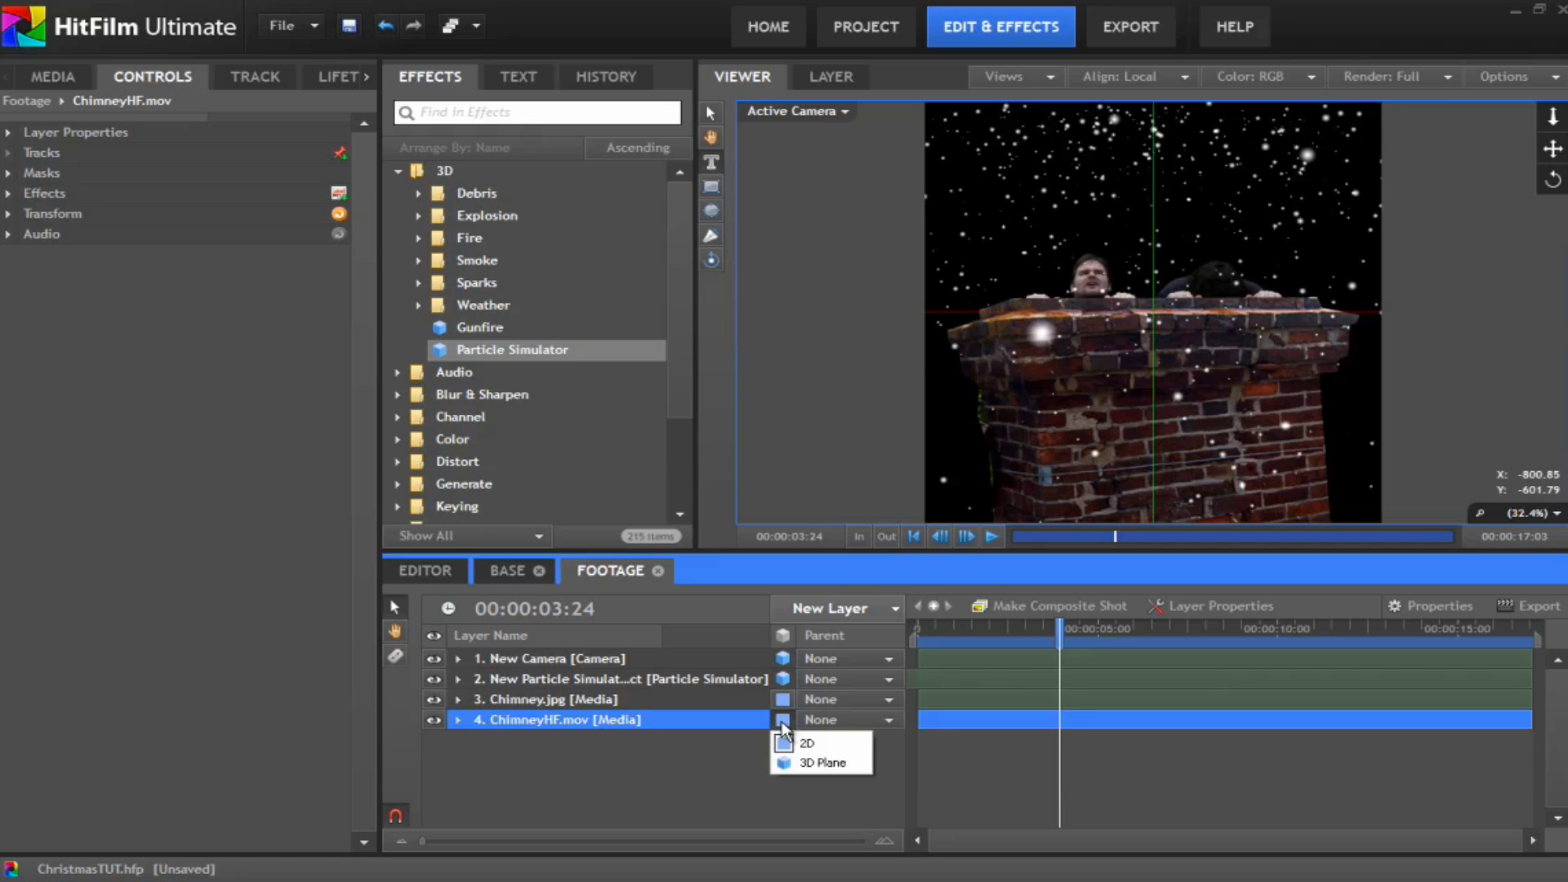
left_click(819, 763)
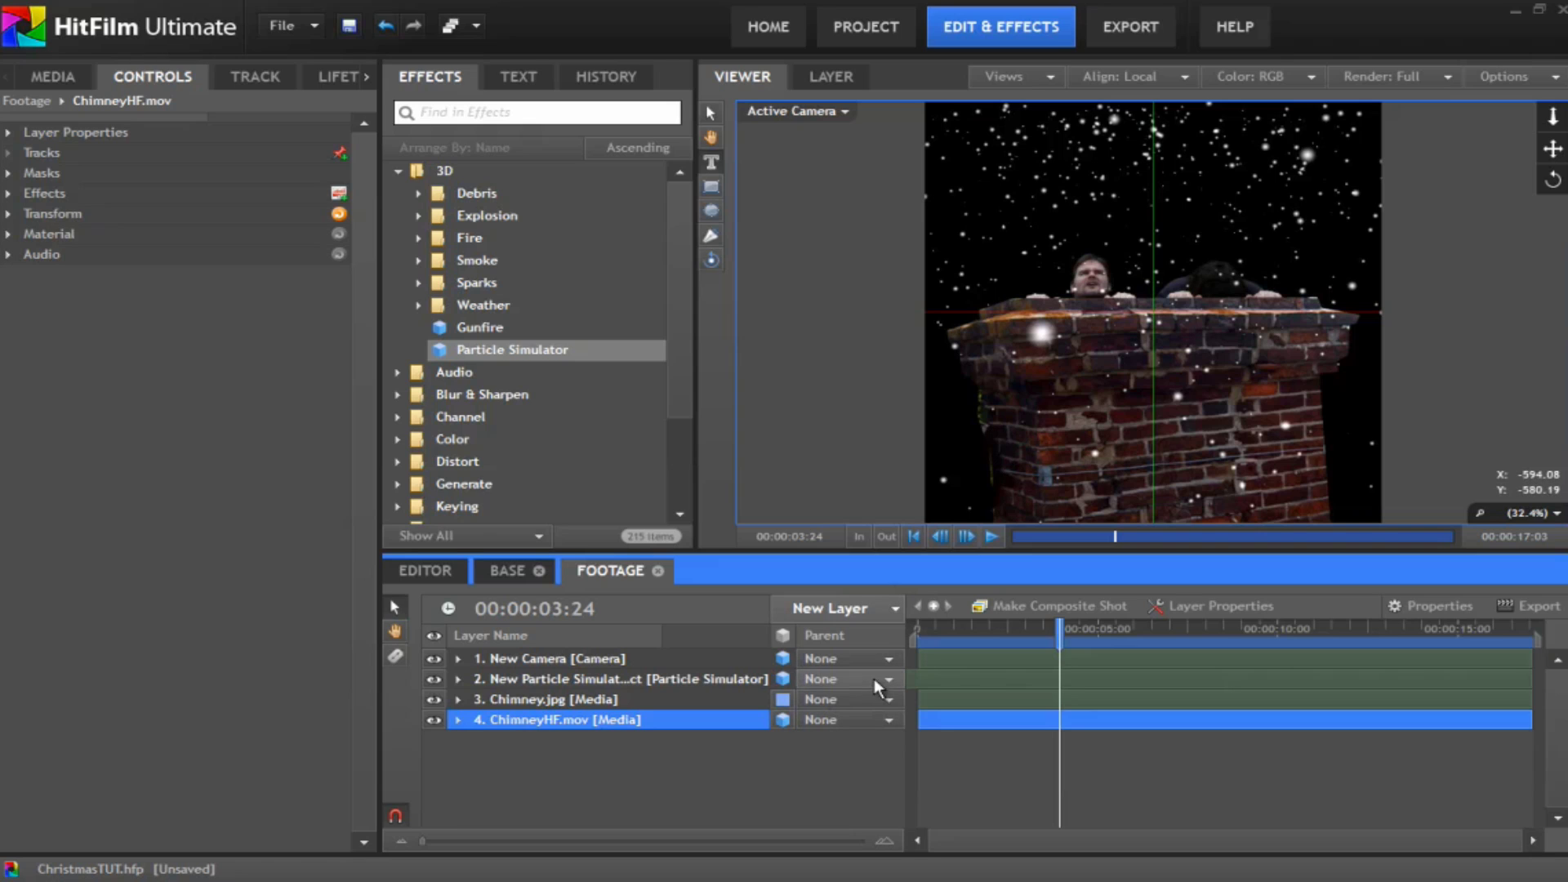
left_click(782, 719)
left_click(823, 742)
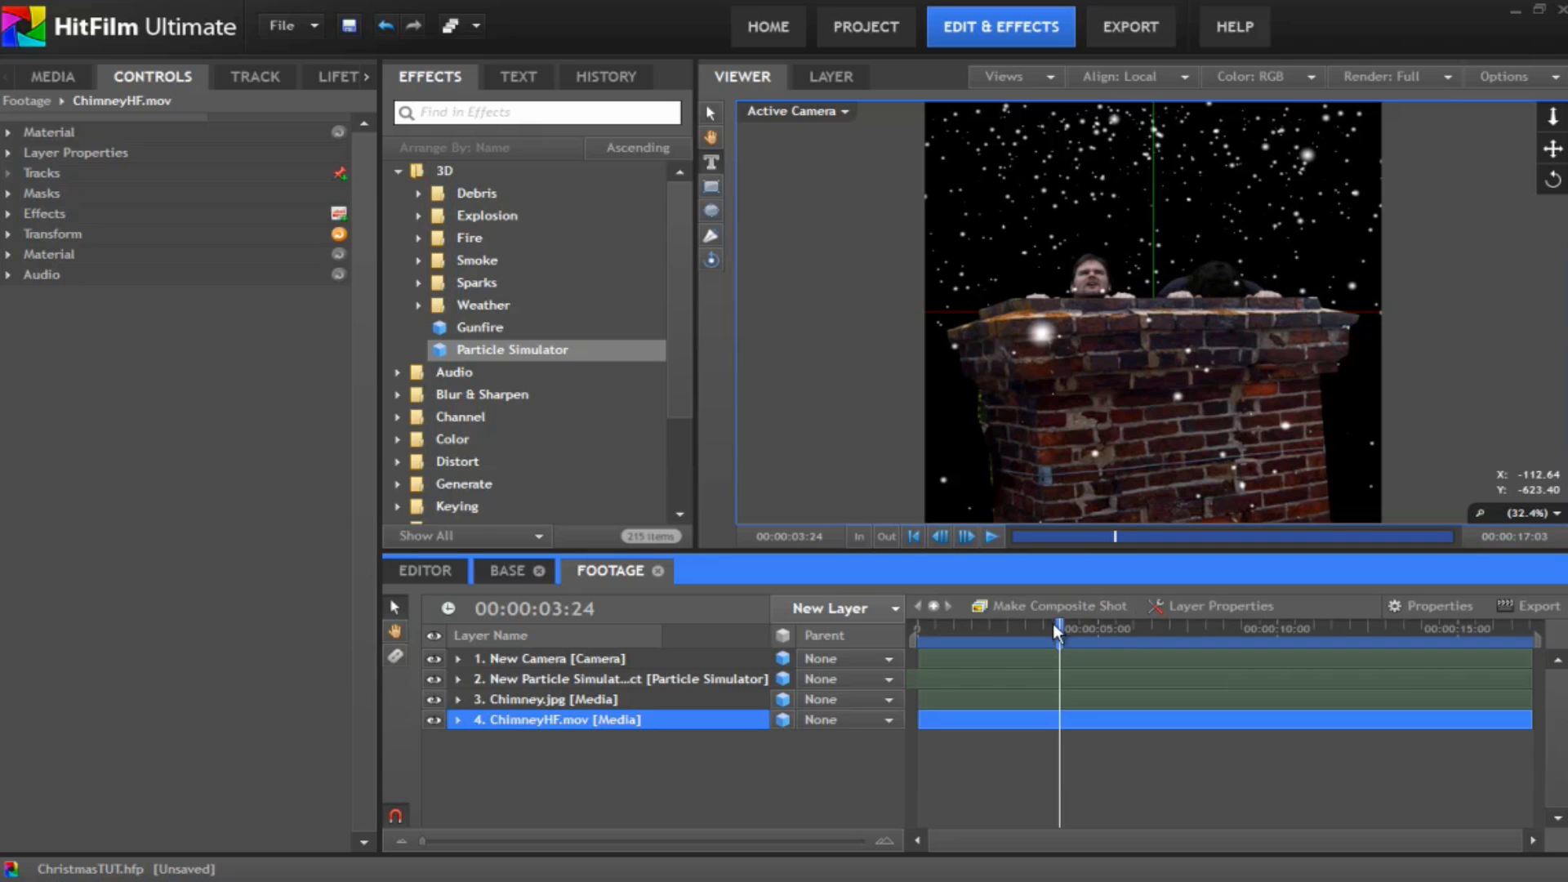
left_click_drag(1061, 627, 1163, 612)
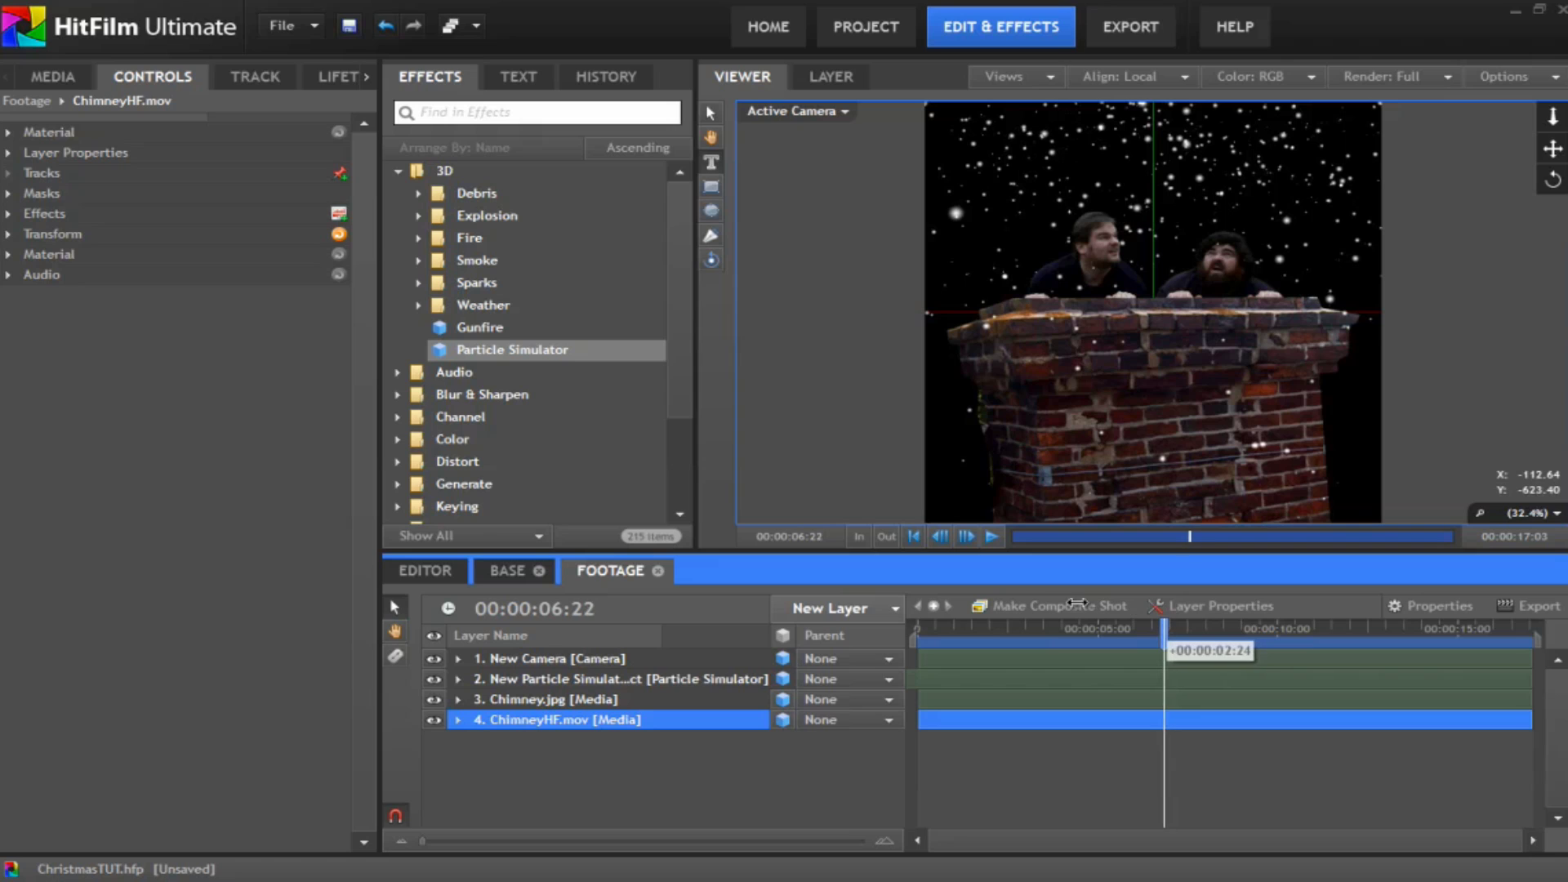
left_click_drag(1060, 602, 1005, 606)
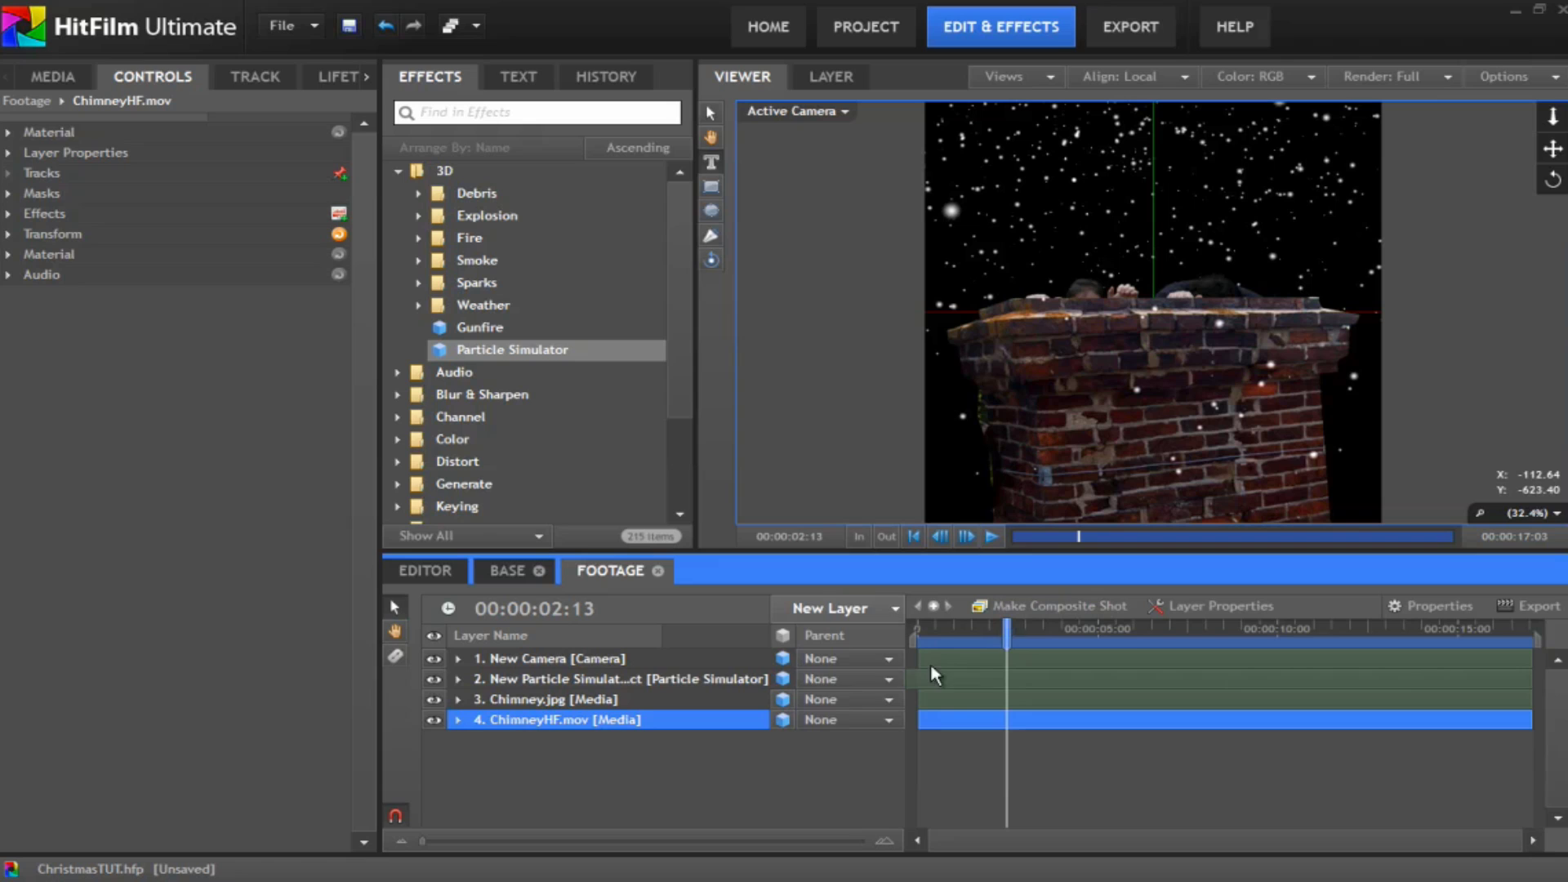
Step: Check Chimney.jpg's Brightness & Contrast effect, then move the playhead to 00:00:04:00
left_click(692, 784)
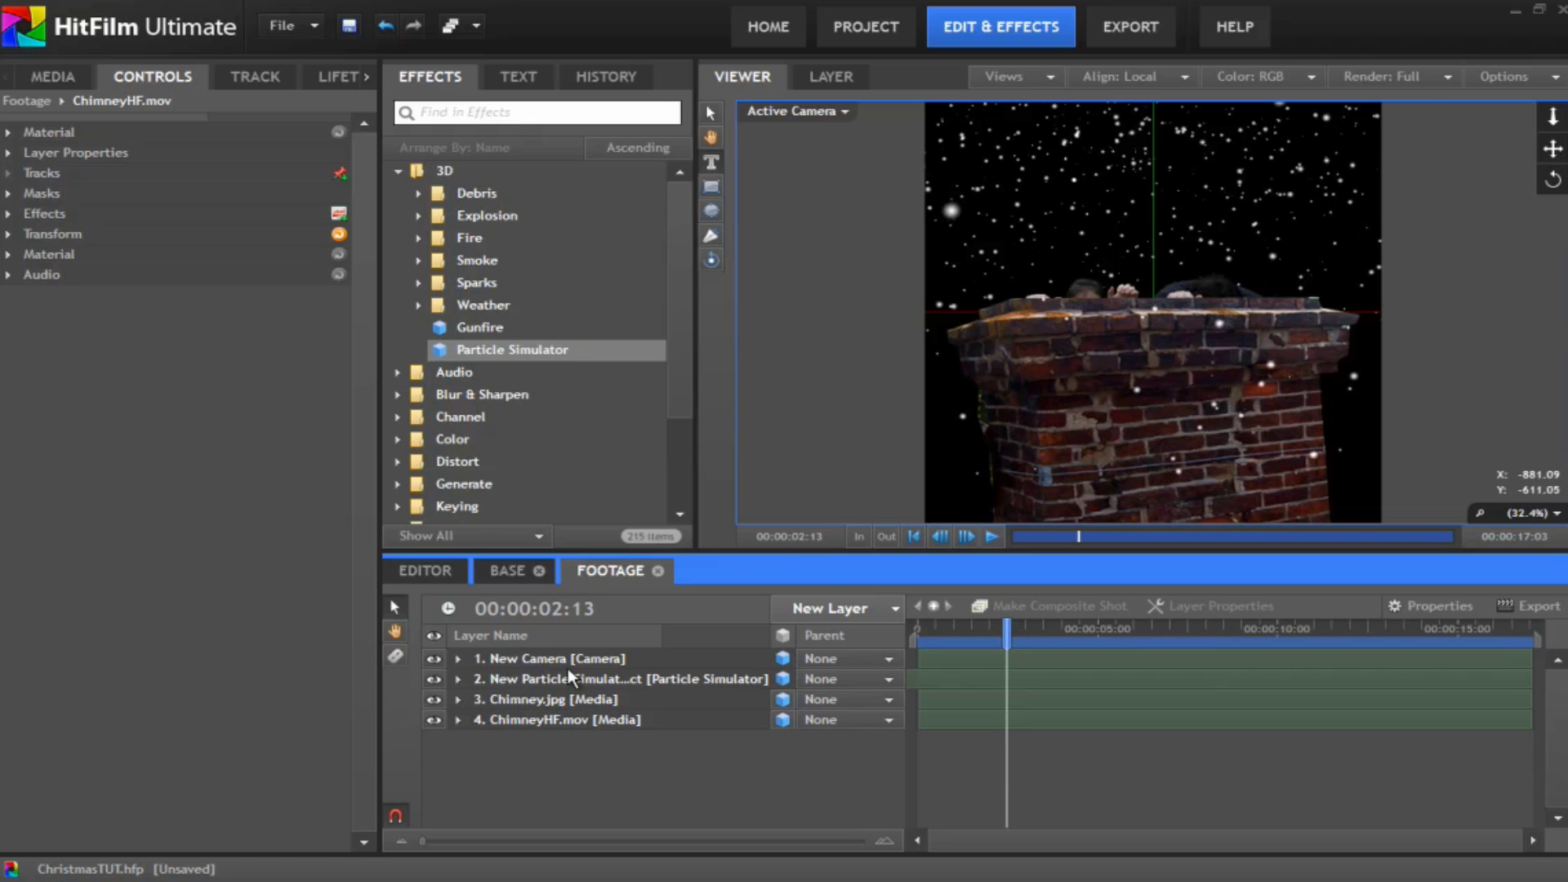
left_click(554, 699)
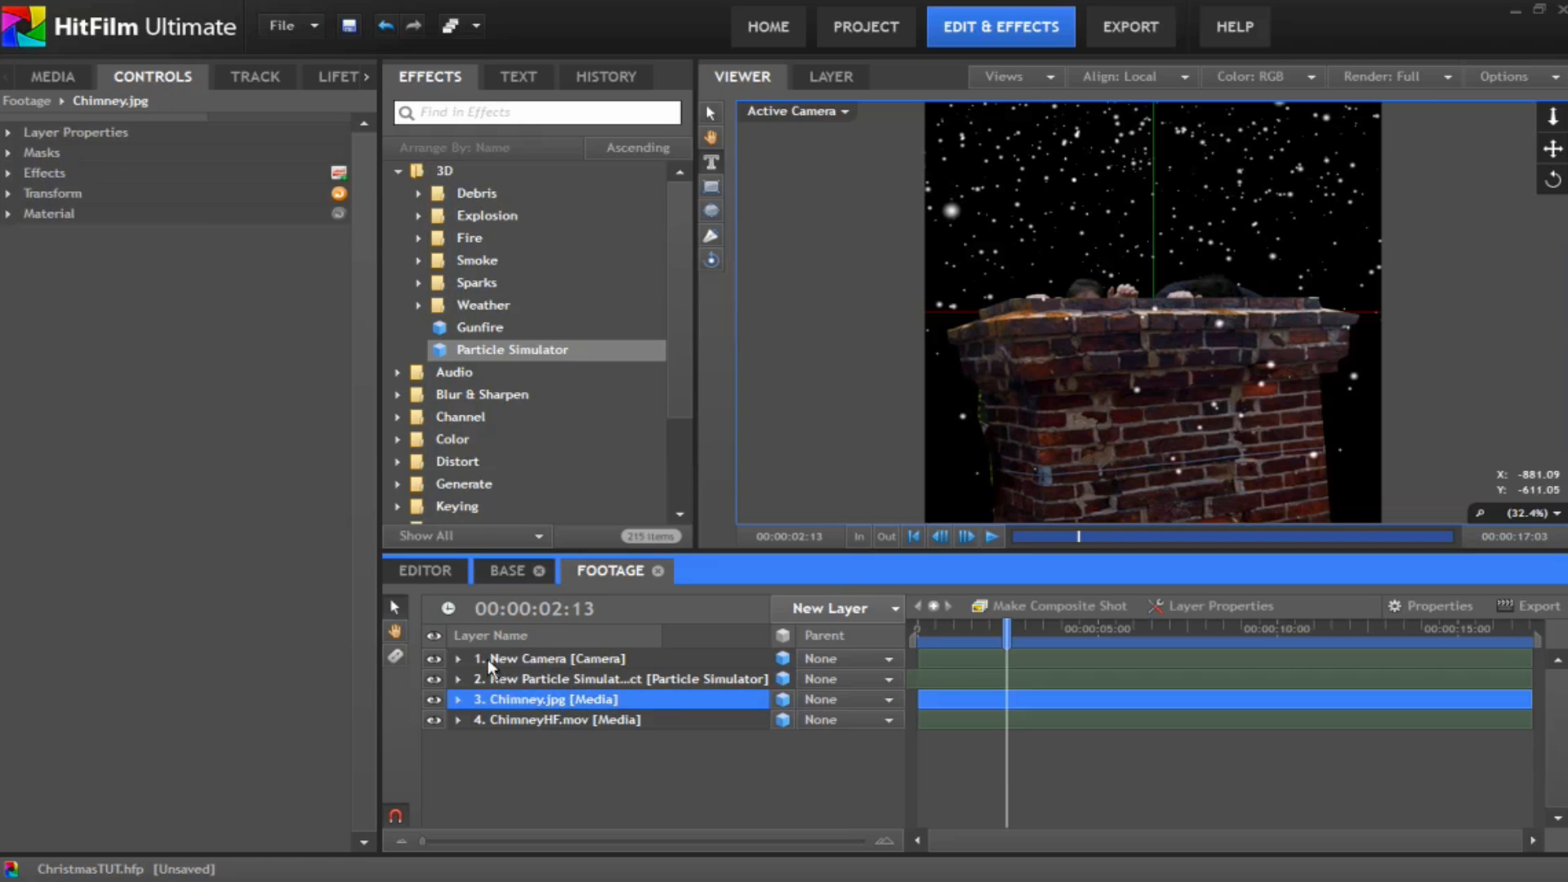
left_click(10, 174)
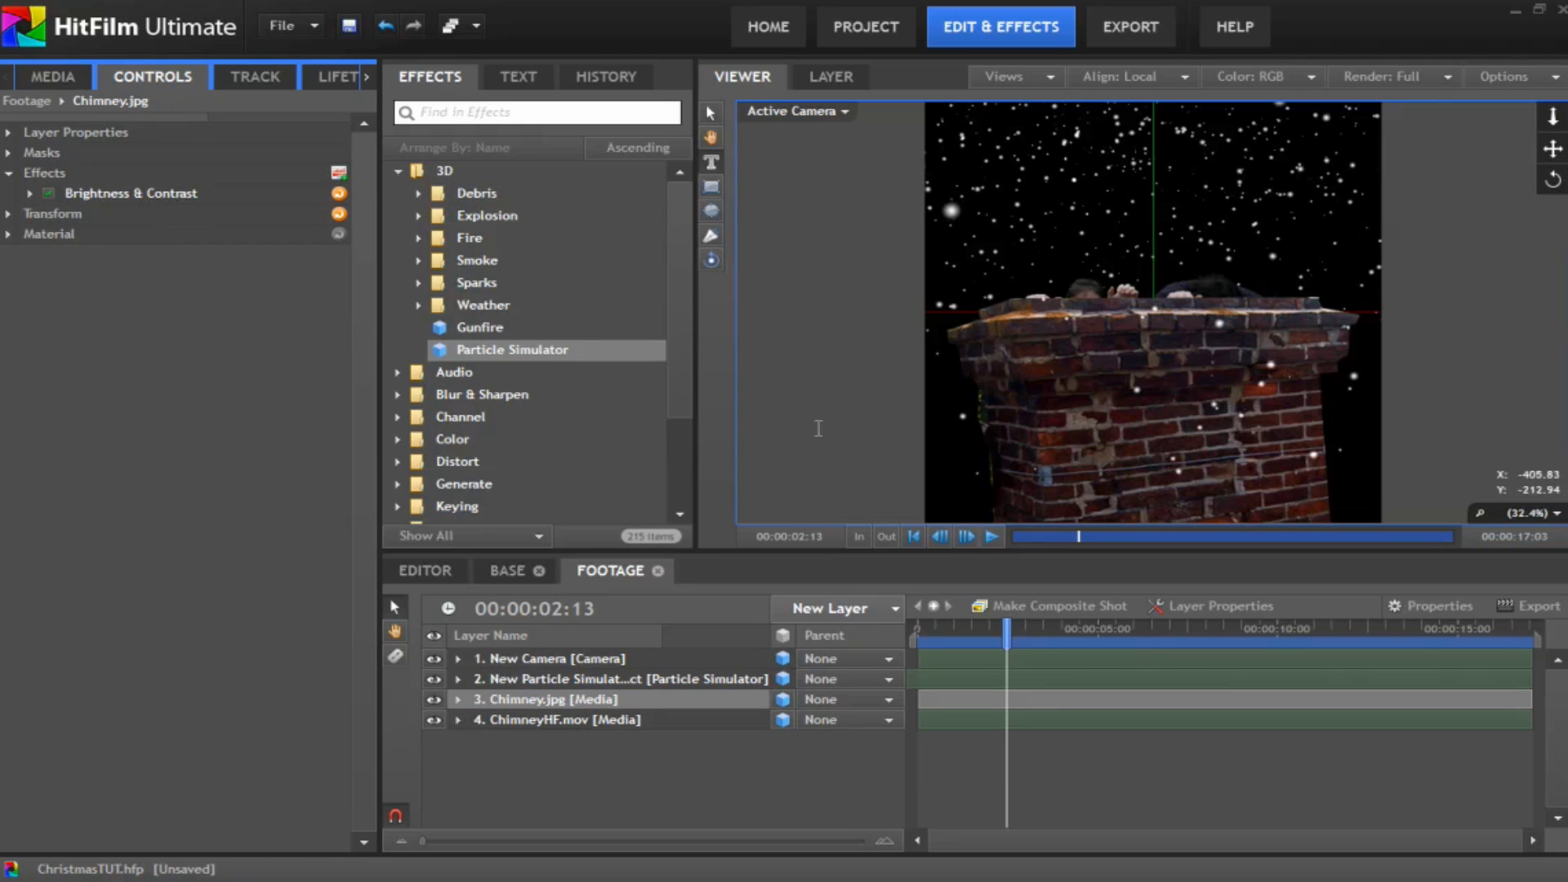
left_click(557, 719)
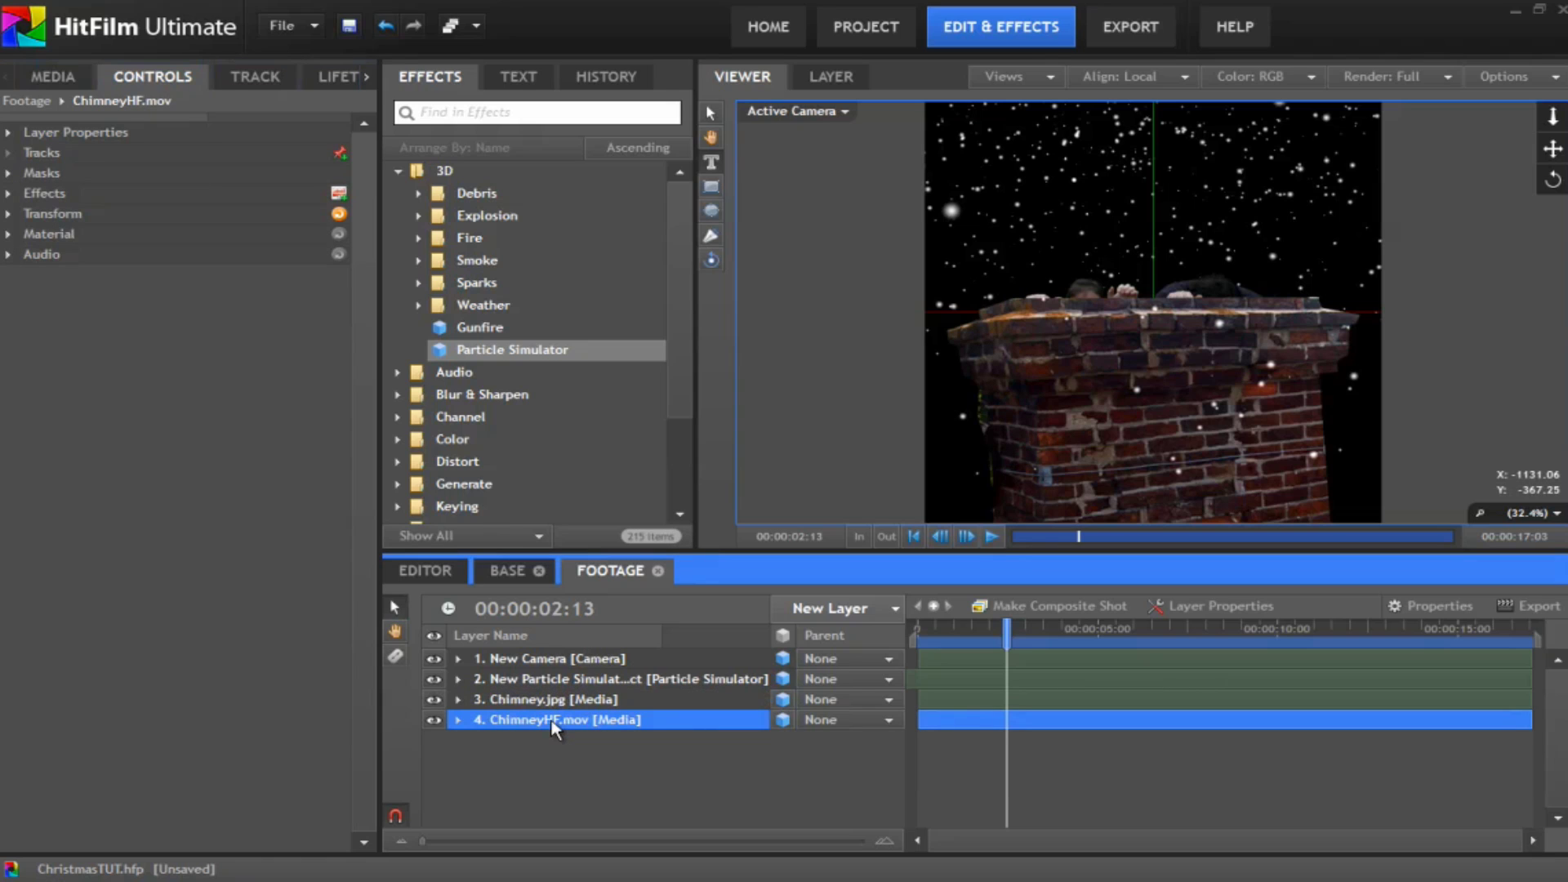
left_click(1060, 628)
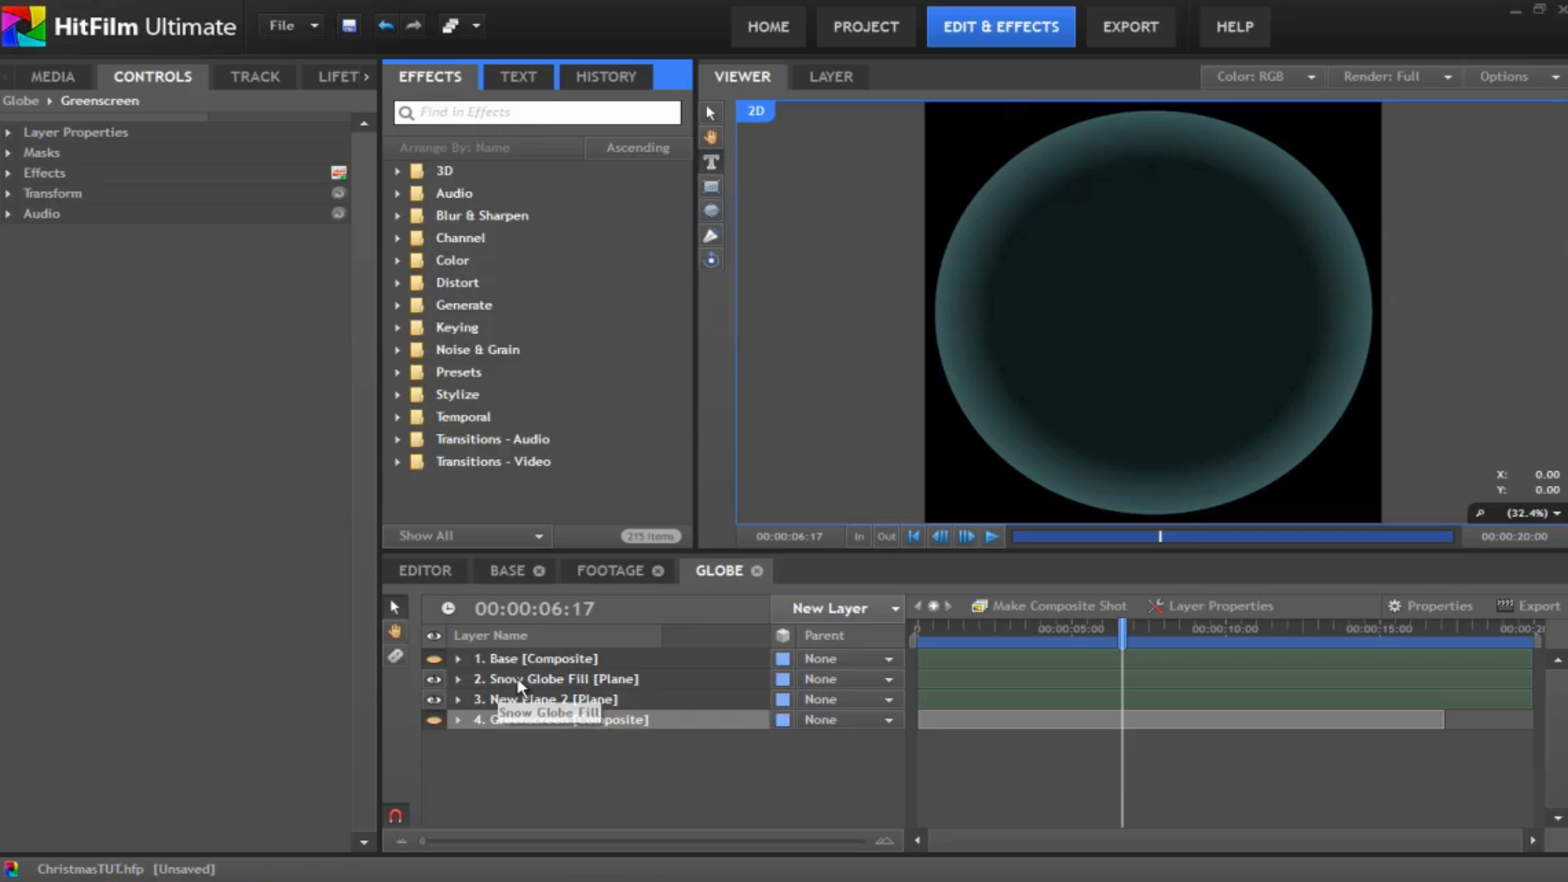
Step: Expose New Plane 2's two masks, disable the Subtract mask, and hide Snow Globe Fill
left_click(519, 683)
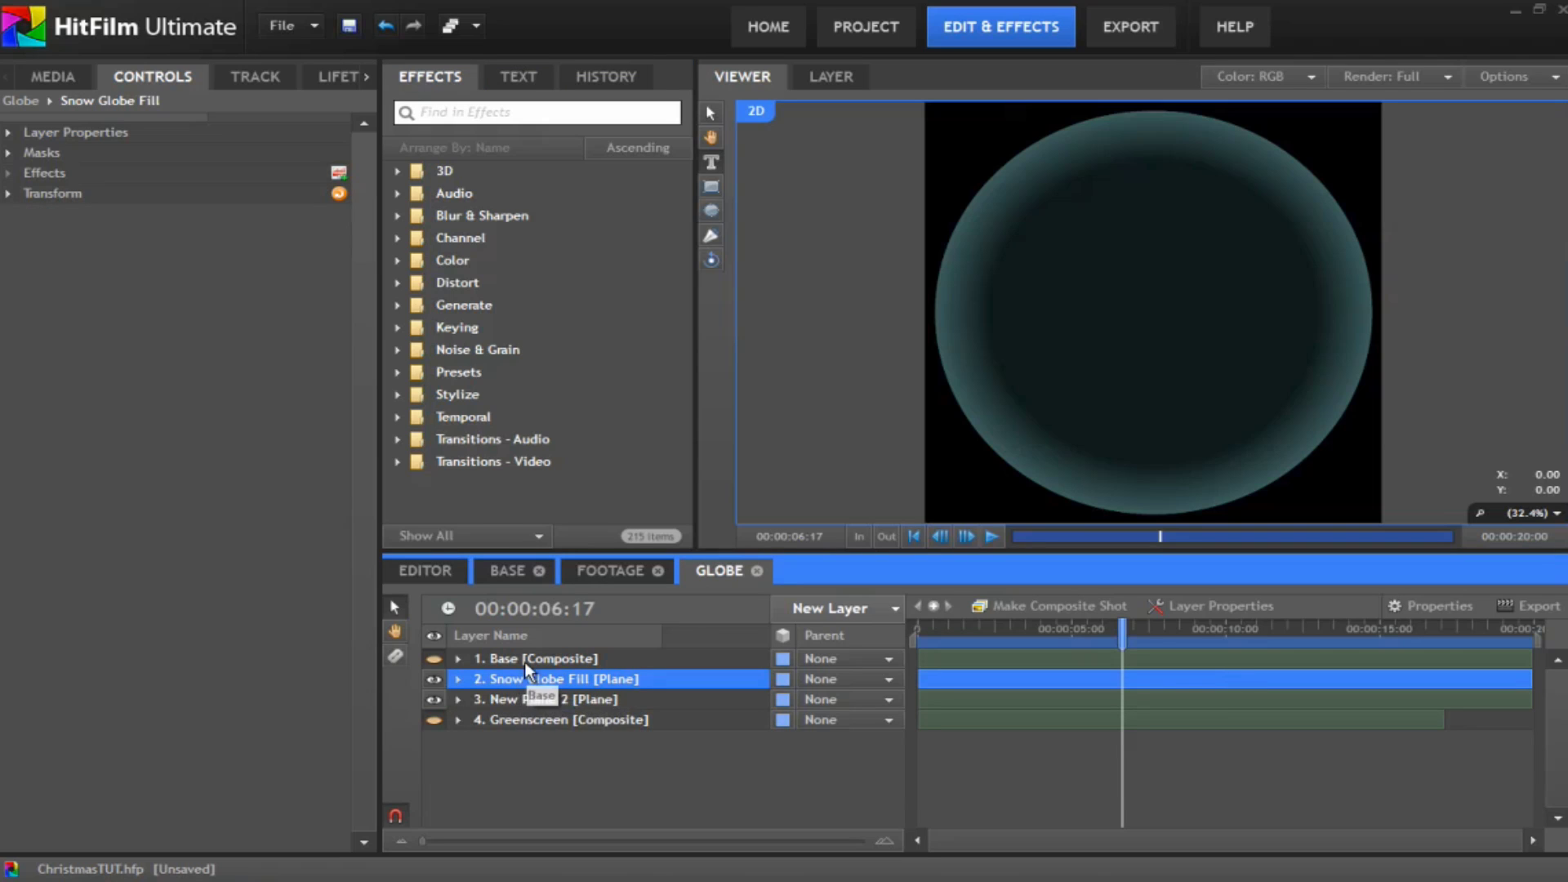
left_click(520, 690)
left_click(520, 684)
left_click(525, 703)
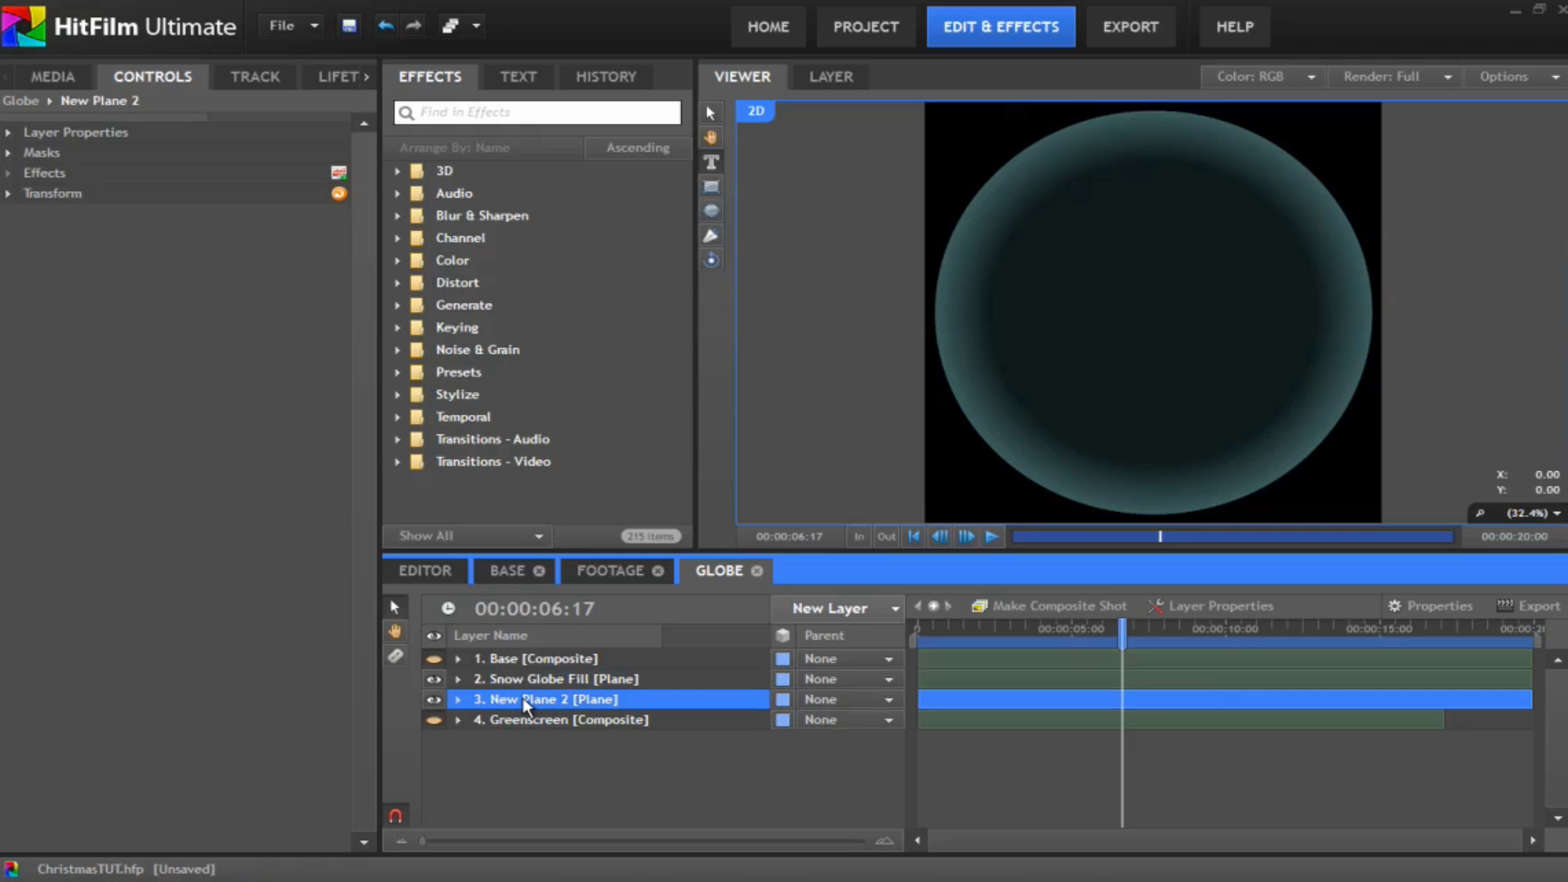
left_click(458, 699)
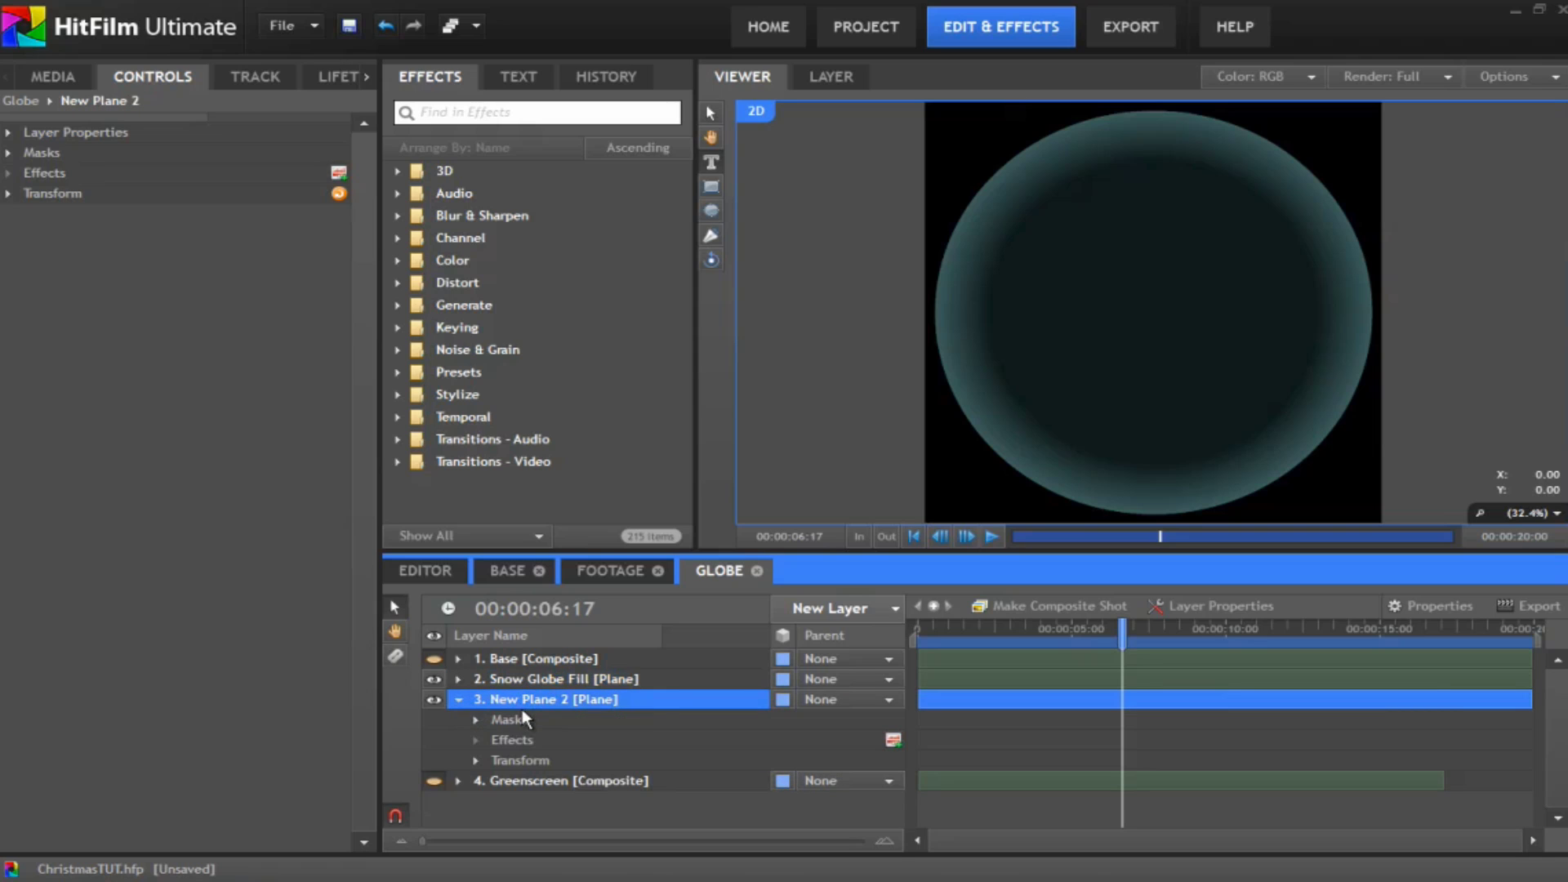
left_click(476, 719)
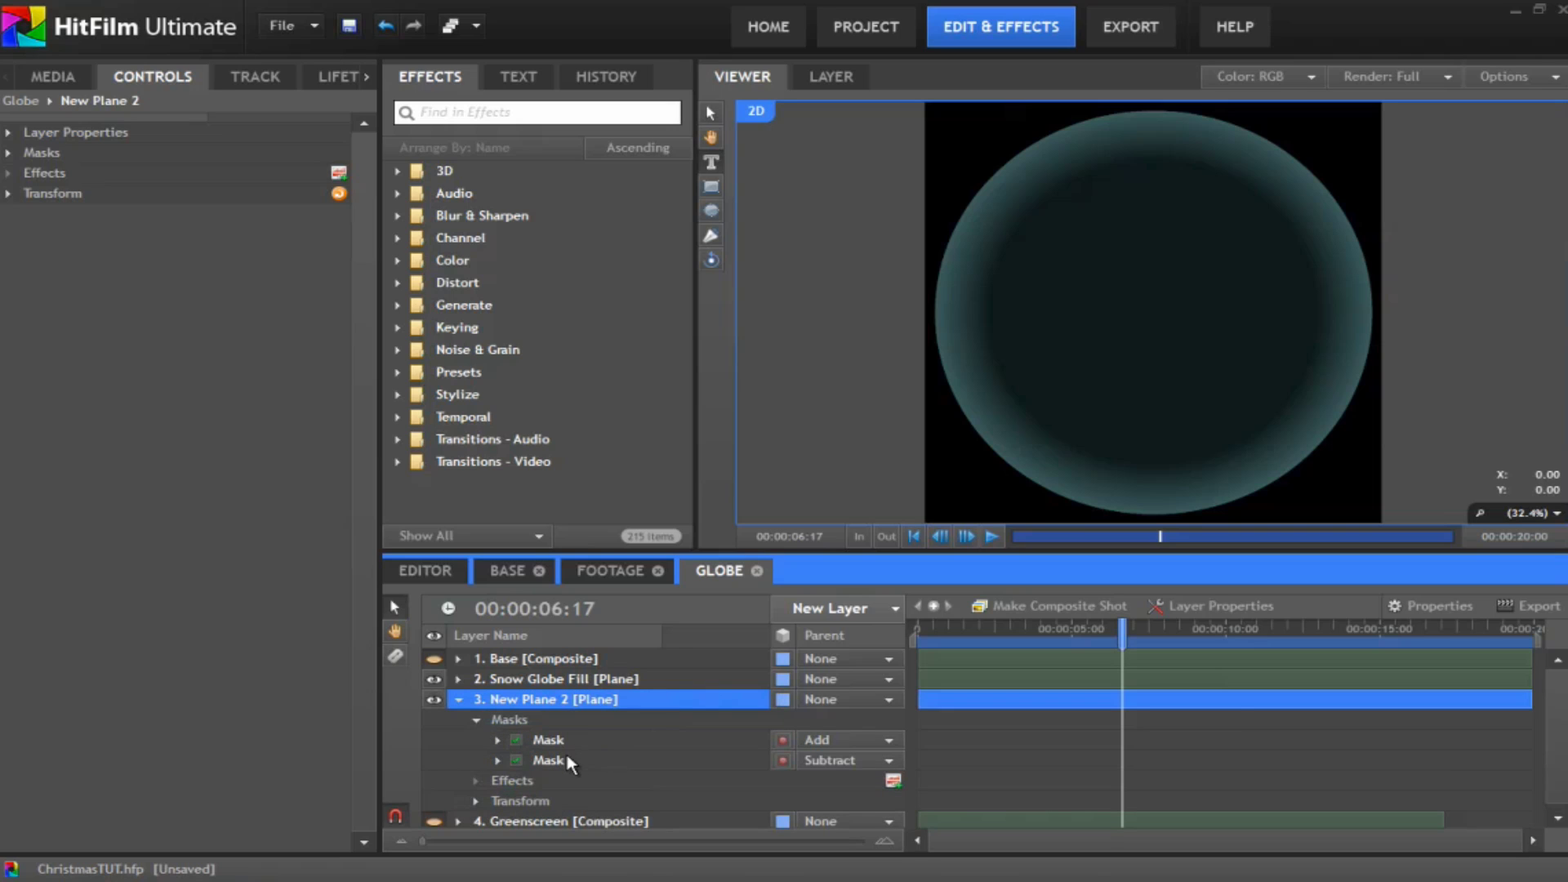
left_click(517, 760)
left_click(434, 678)
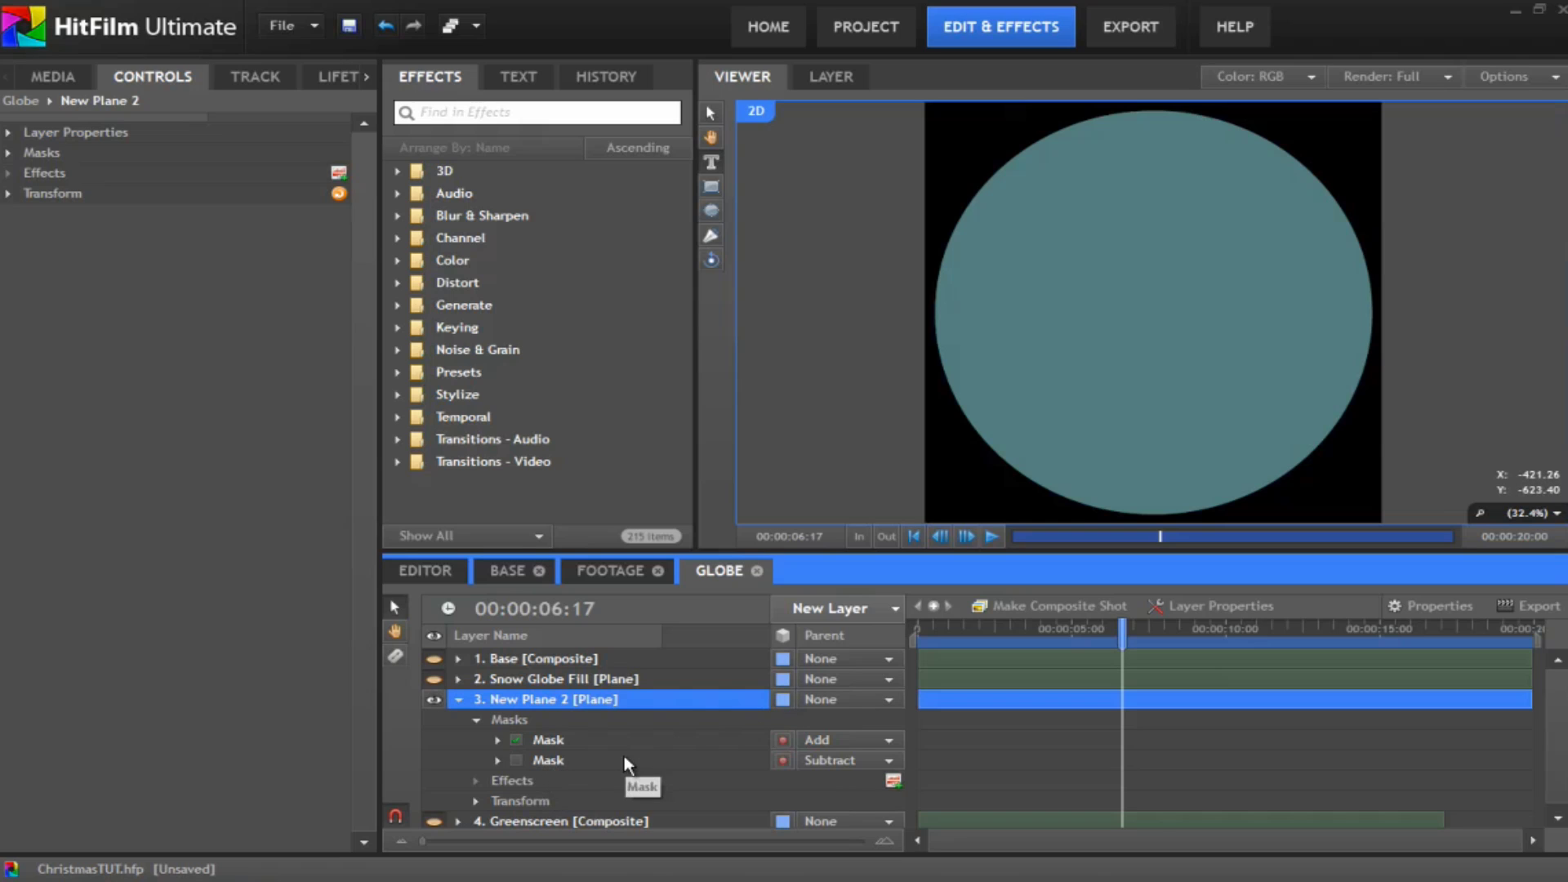
Step: Re-enable the Subtract mask and set its Expansion to -26 px
left_click(555, 741)
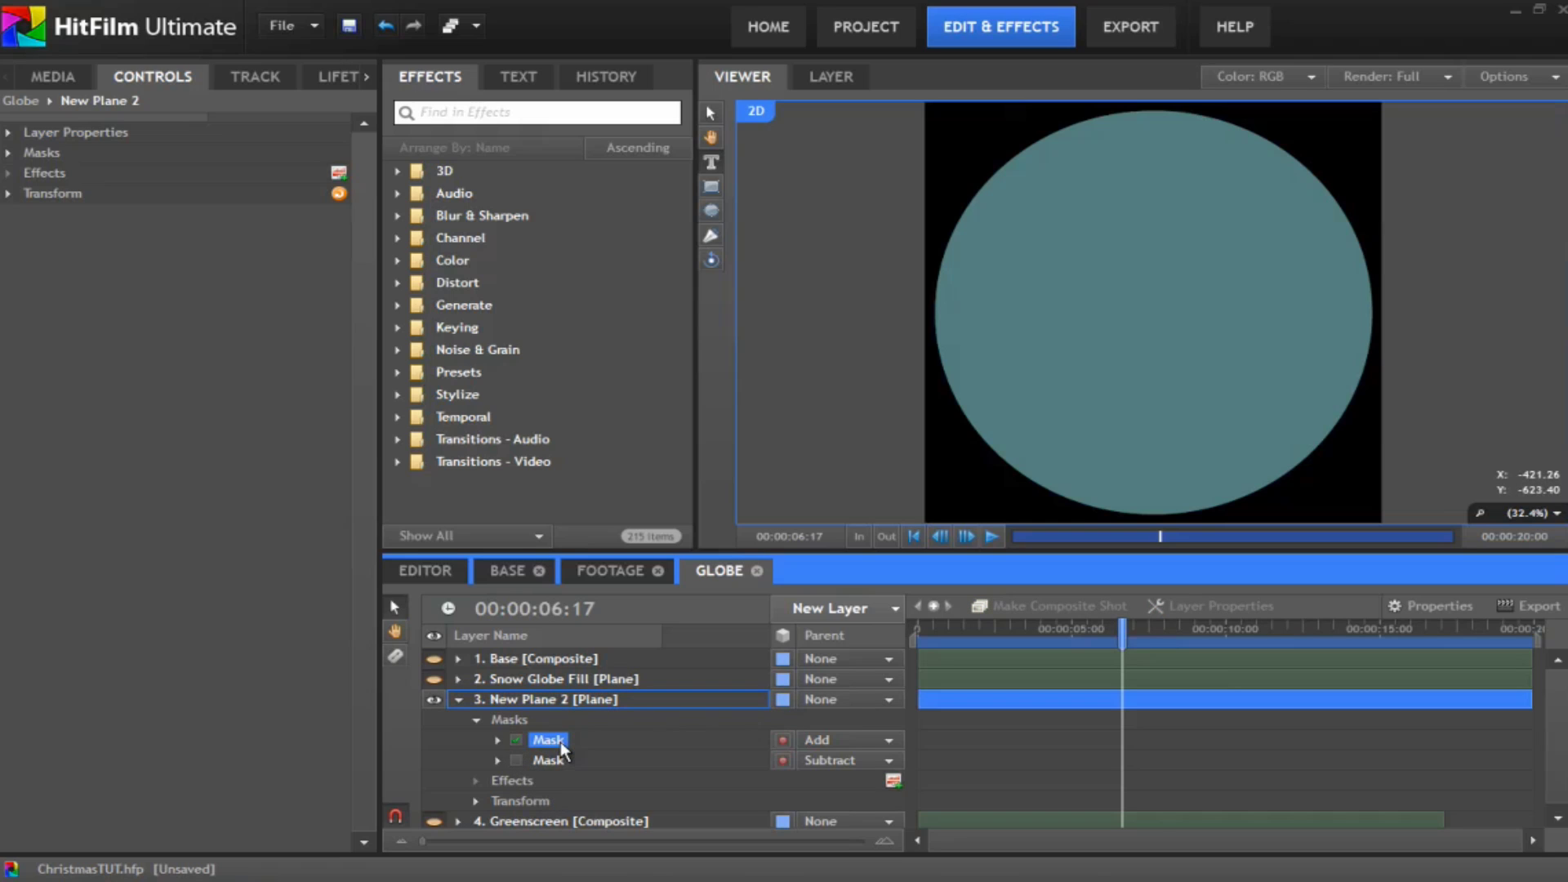
left_click(517, 761)
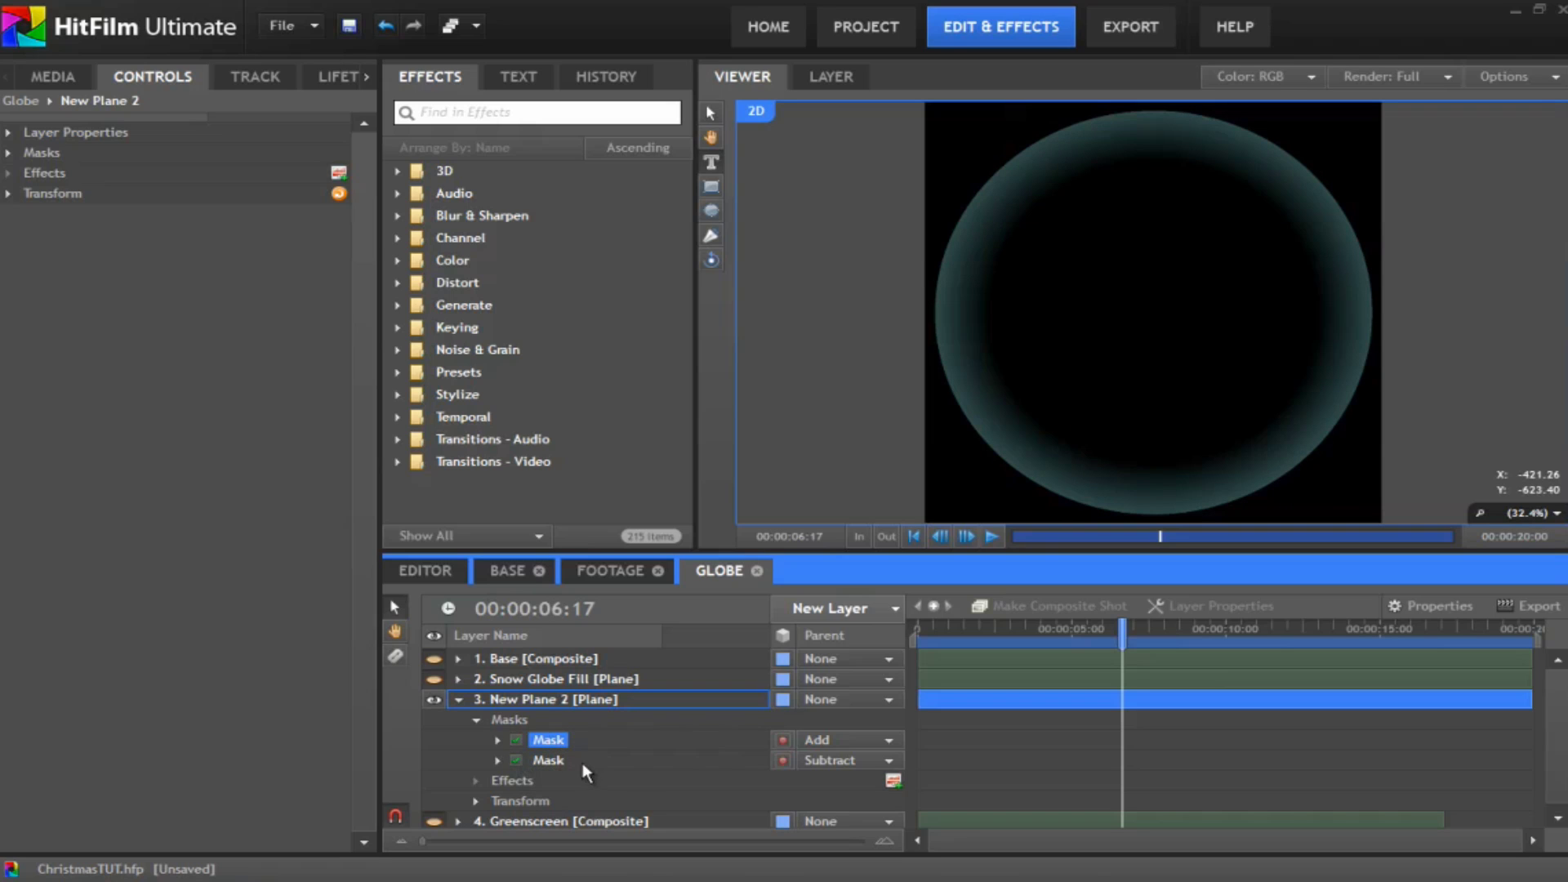
left_click(498, 761)
scroll(571, 759, "down", 2)
scroll(591, 760, "up", 2)
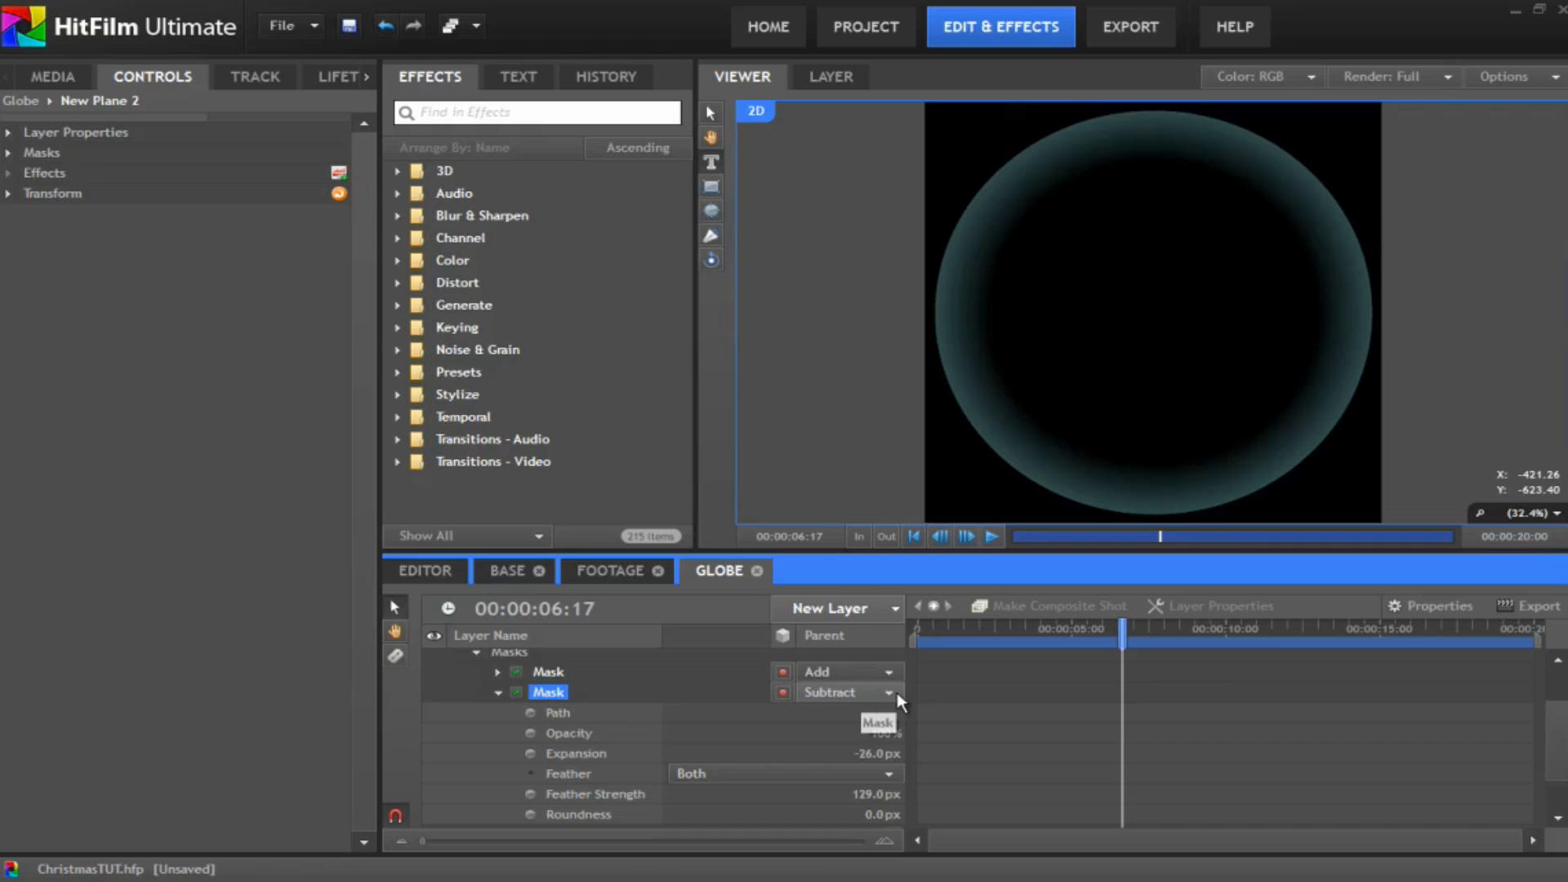
left_click_drag(863, 752, 846, 752)
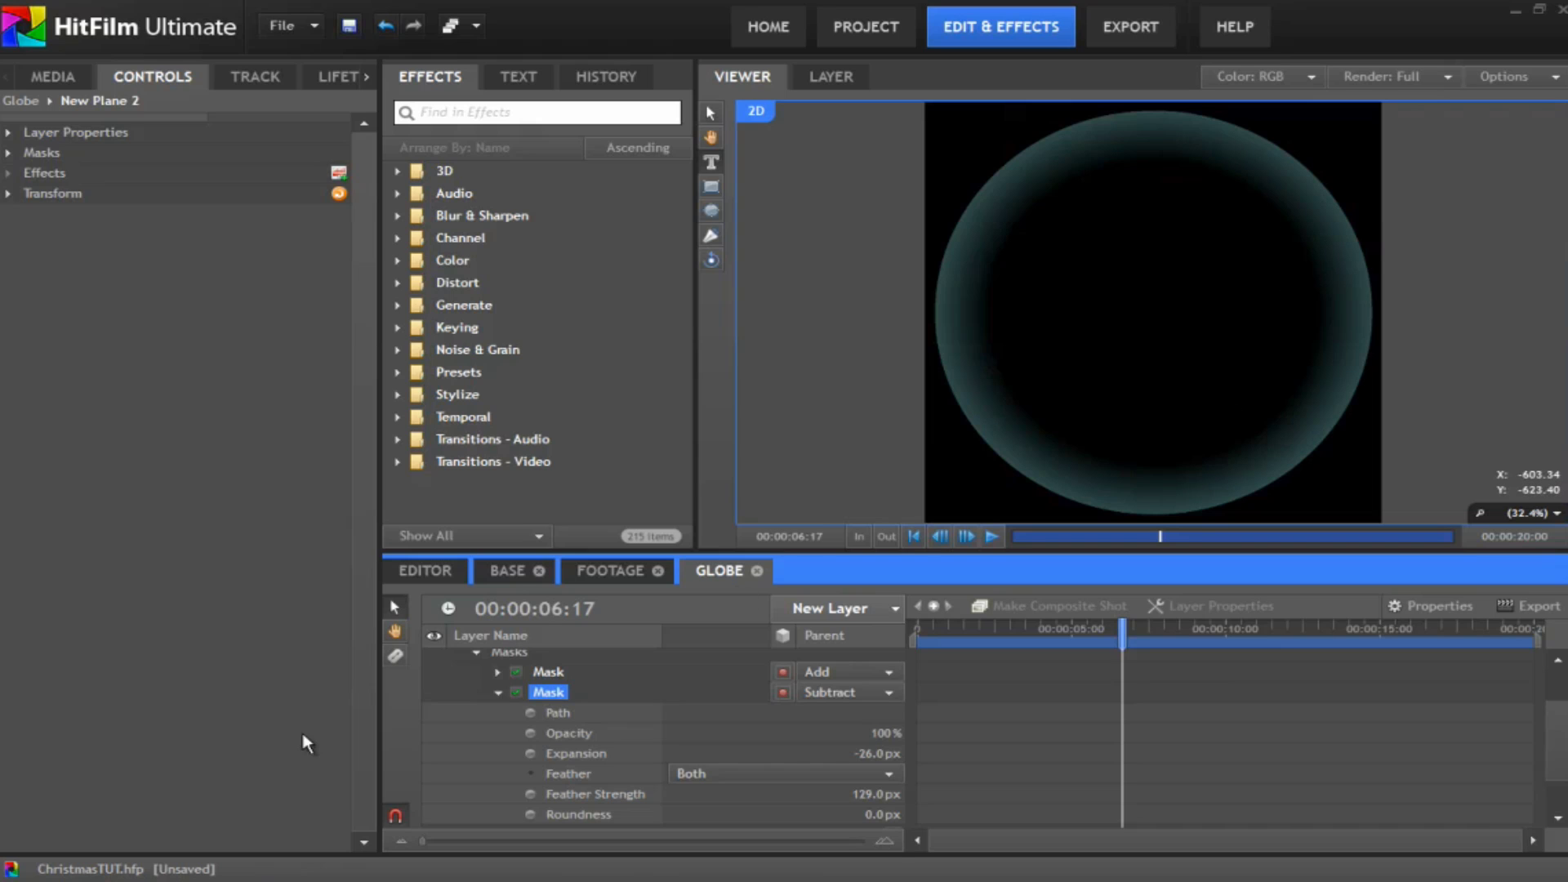
Step: Toggle Snow Globe Fill and New Plane 2 visibility to compare the globe's fill and rim
left_click(497, 691)
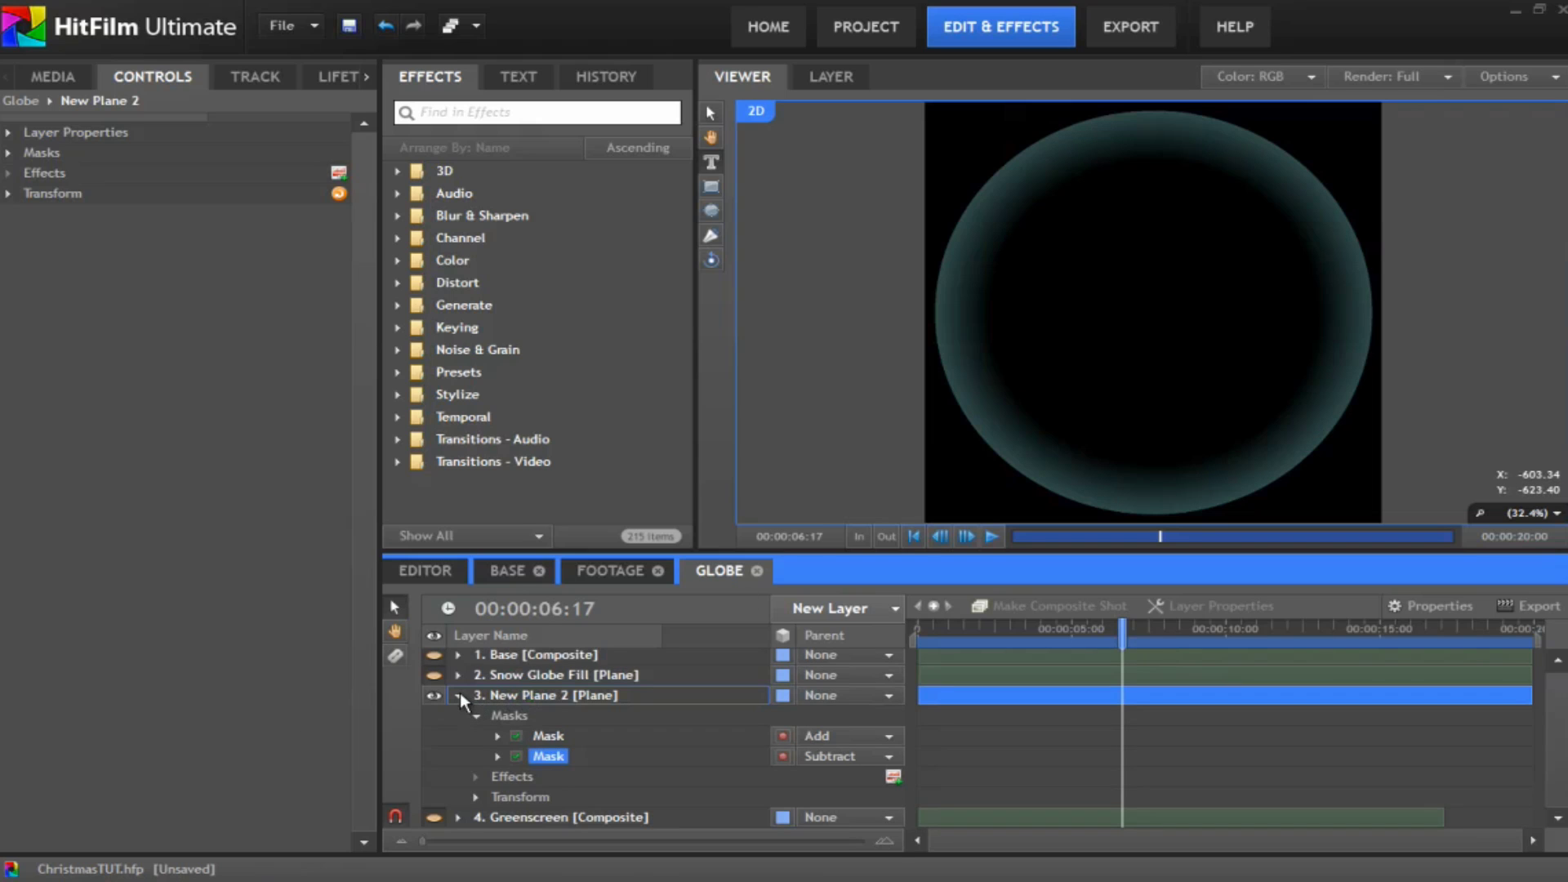
left_click(458, 695)
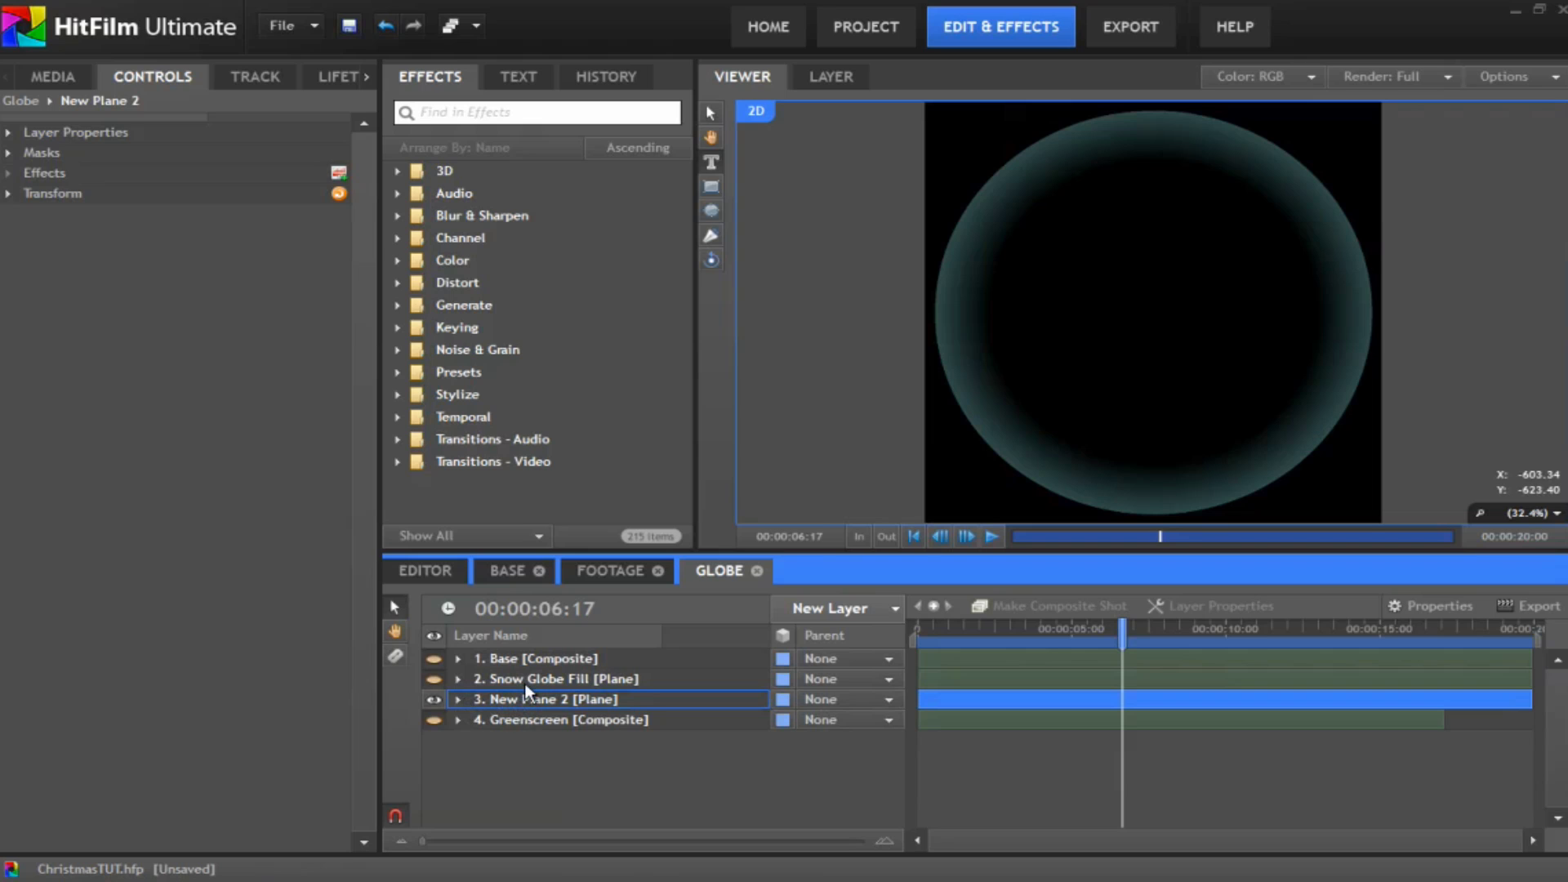
left_click(432, 678)
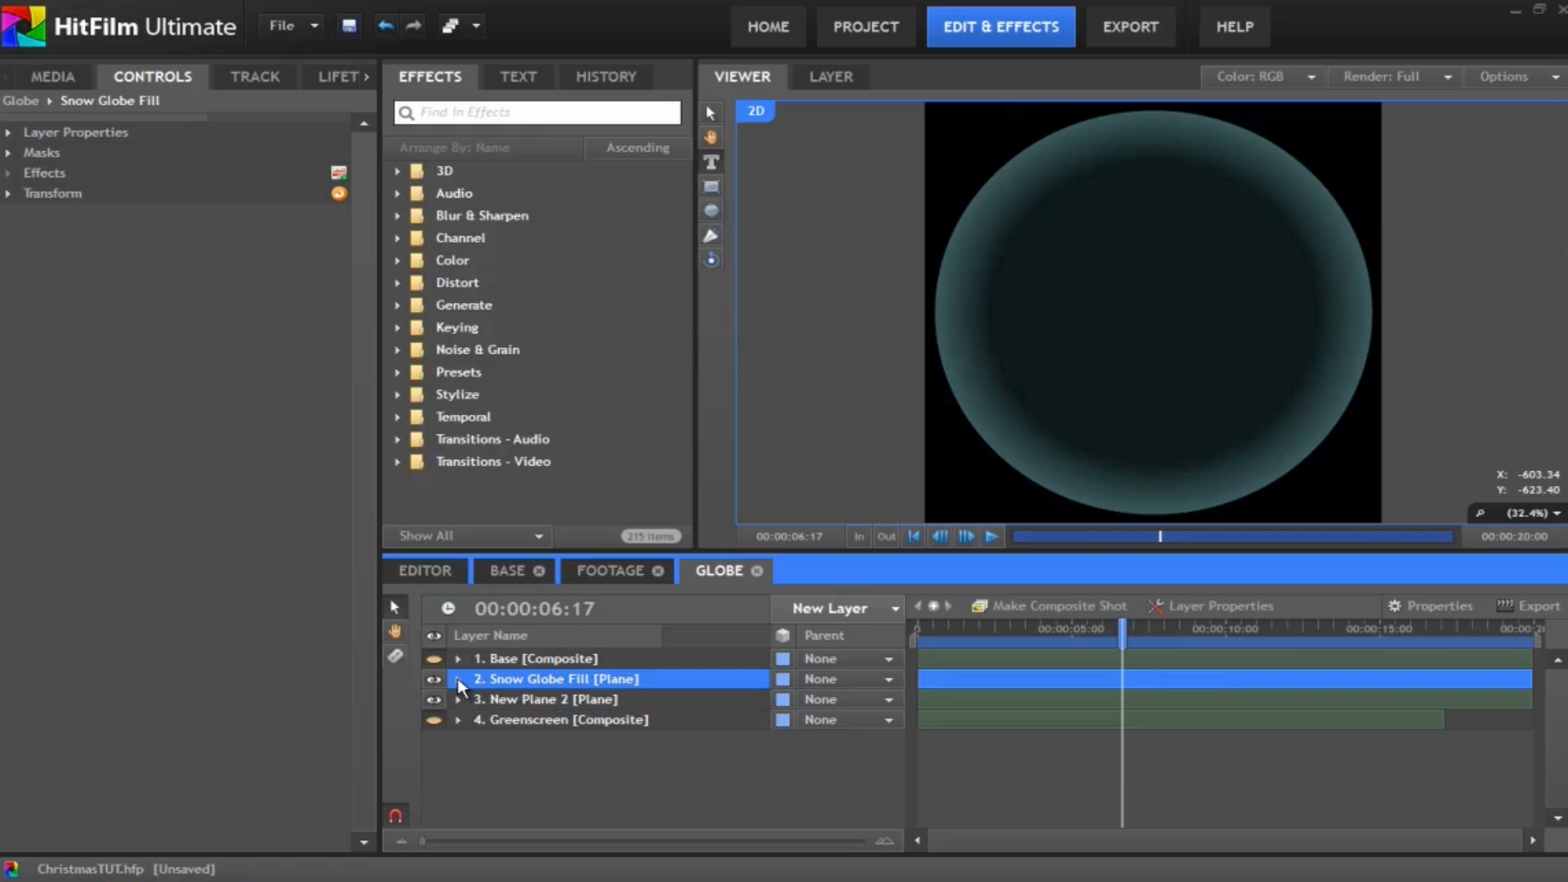
left_click(458, 679)
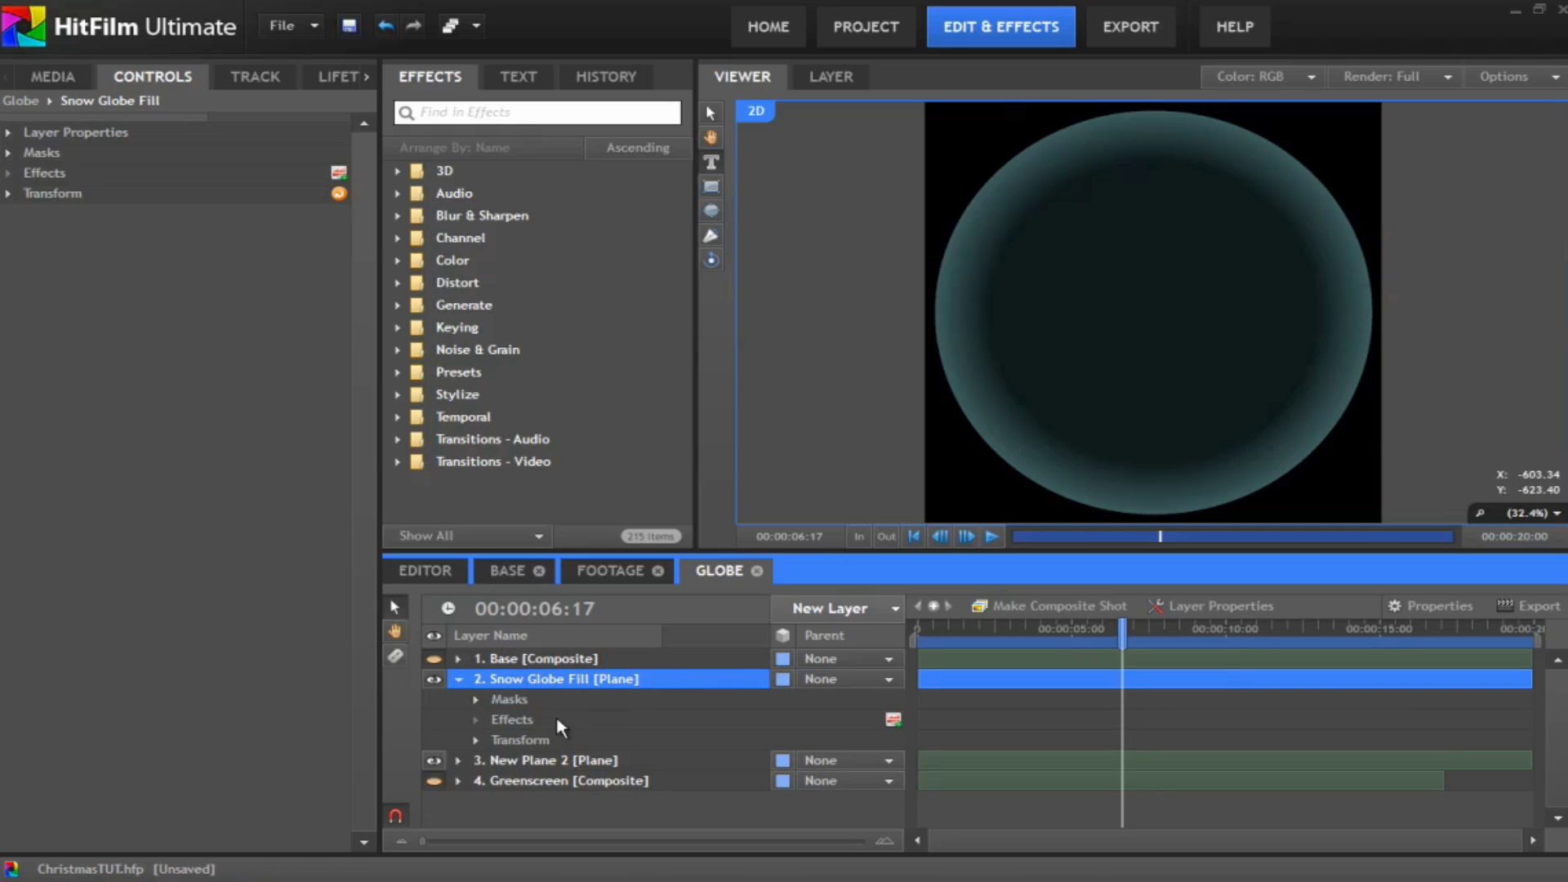
left_click(434, 760)
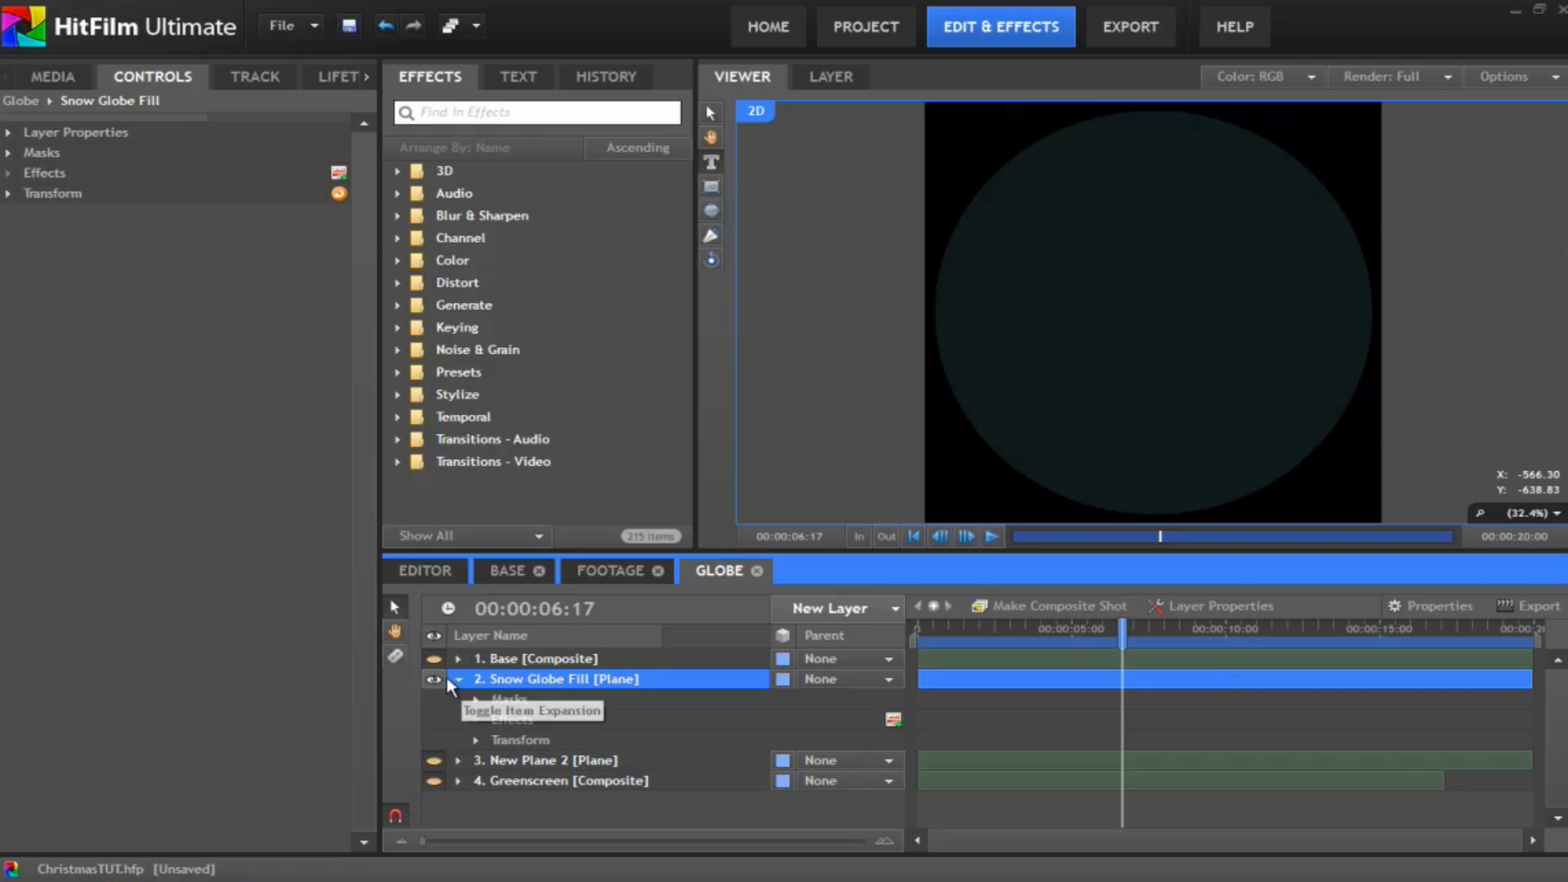
left_click(433, 678)
left_click(433, 760)
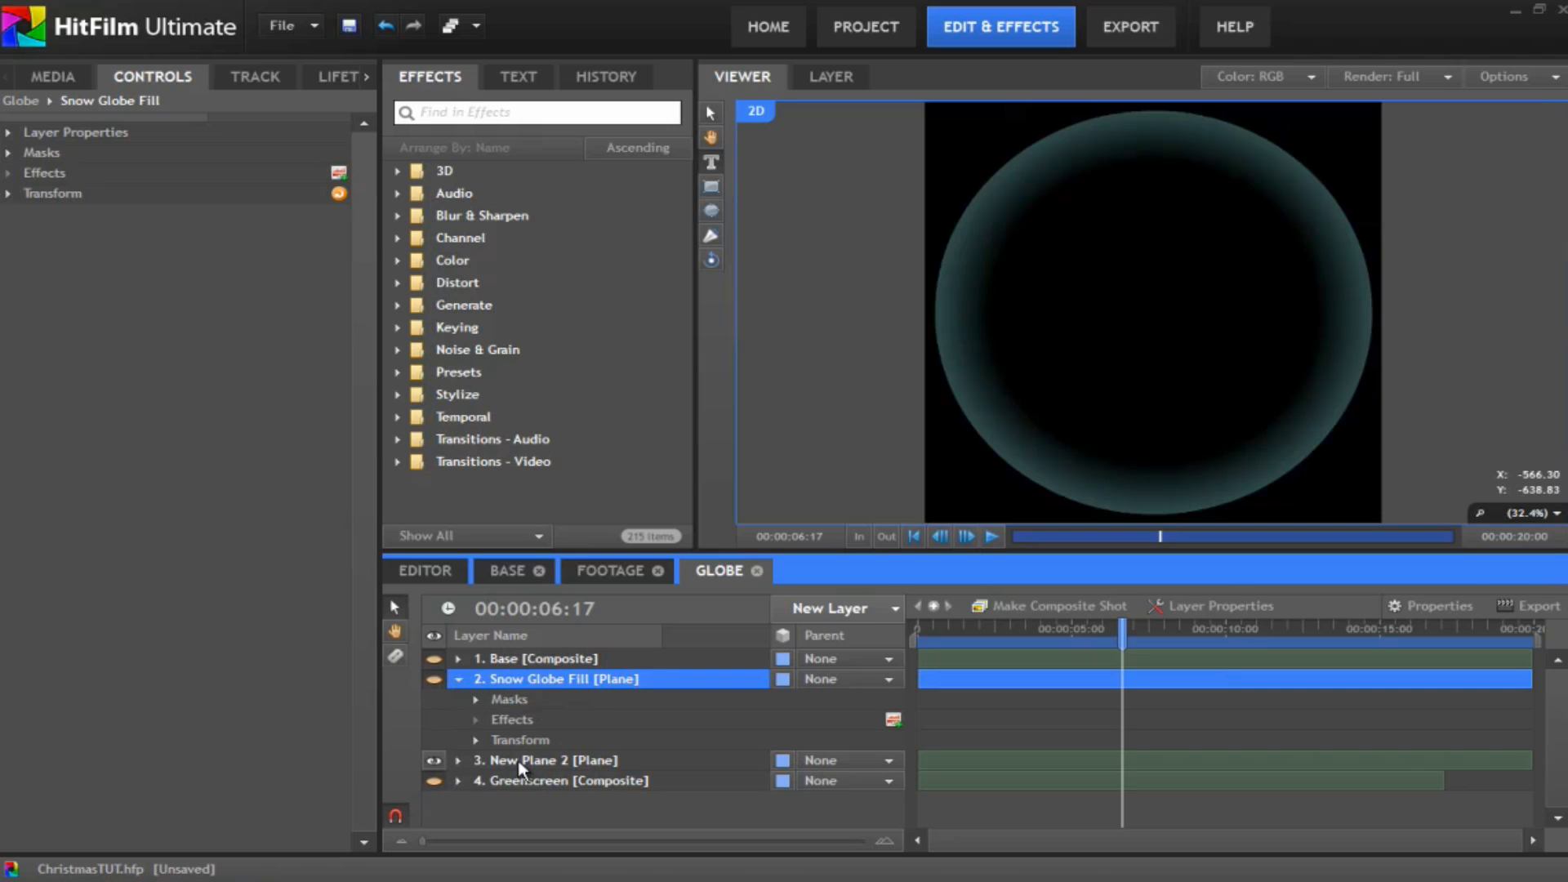
Step: Check transform opacity of New Plane 2 (50%) and Snow Globe Fill (10%), re-showing Snow Globe Fill
left_click(519, 767)
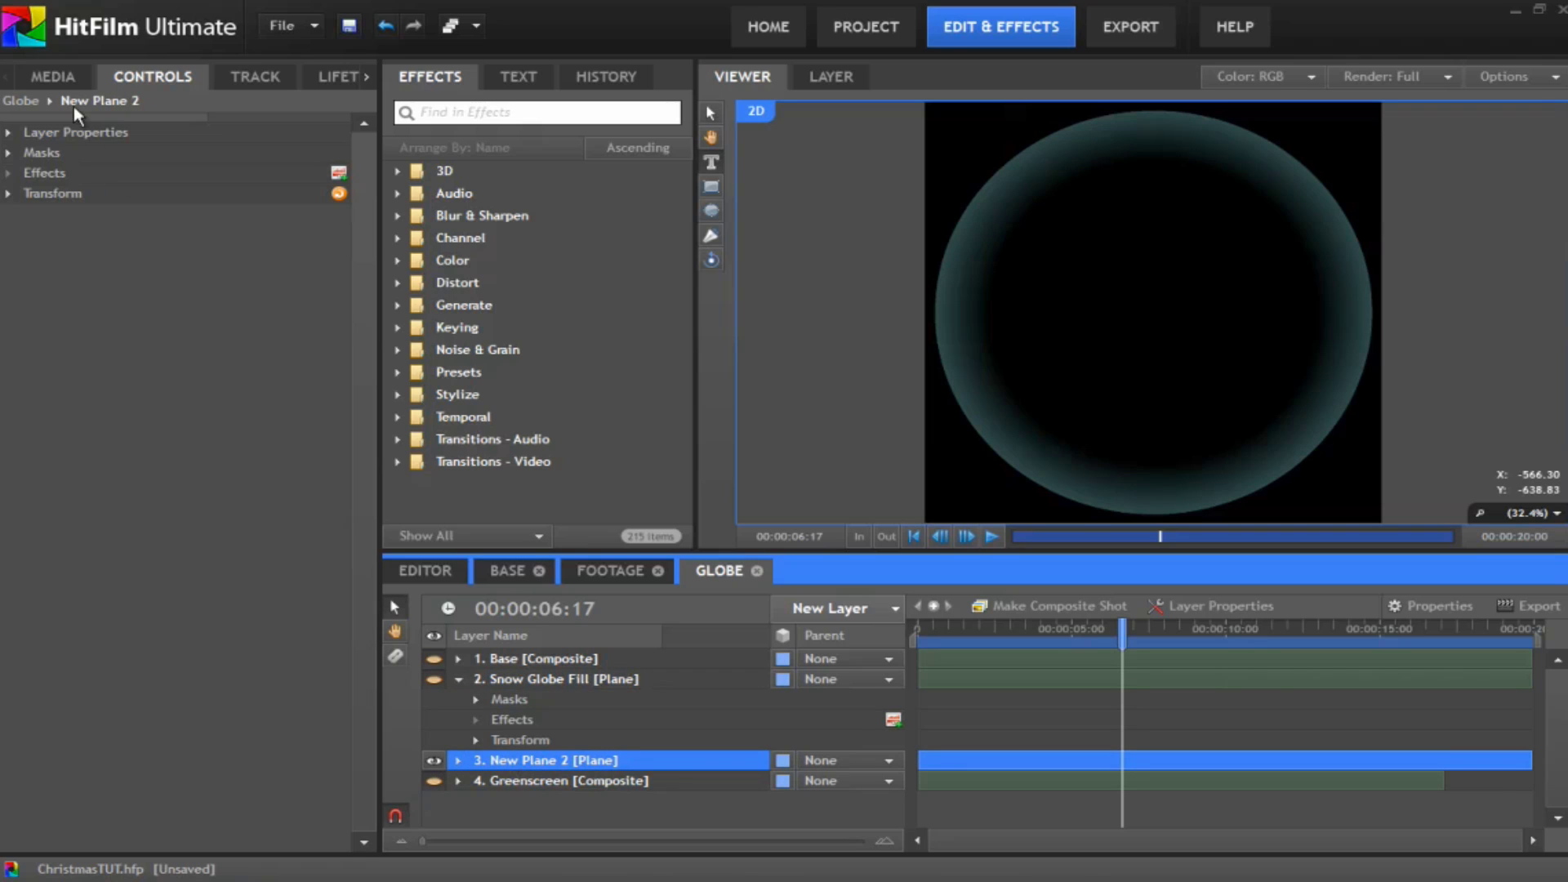
left_click(8, 154)
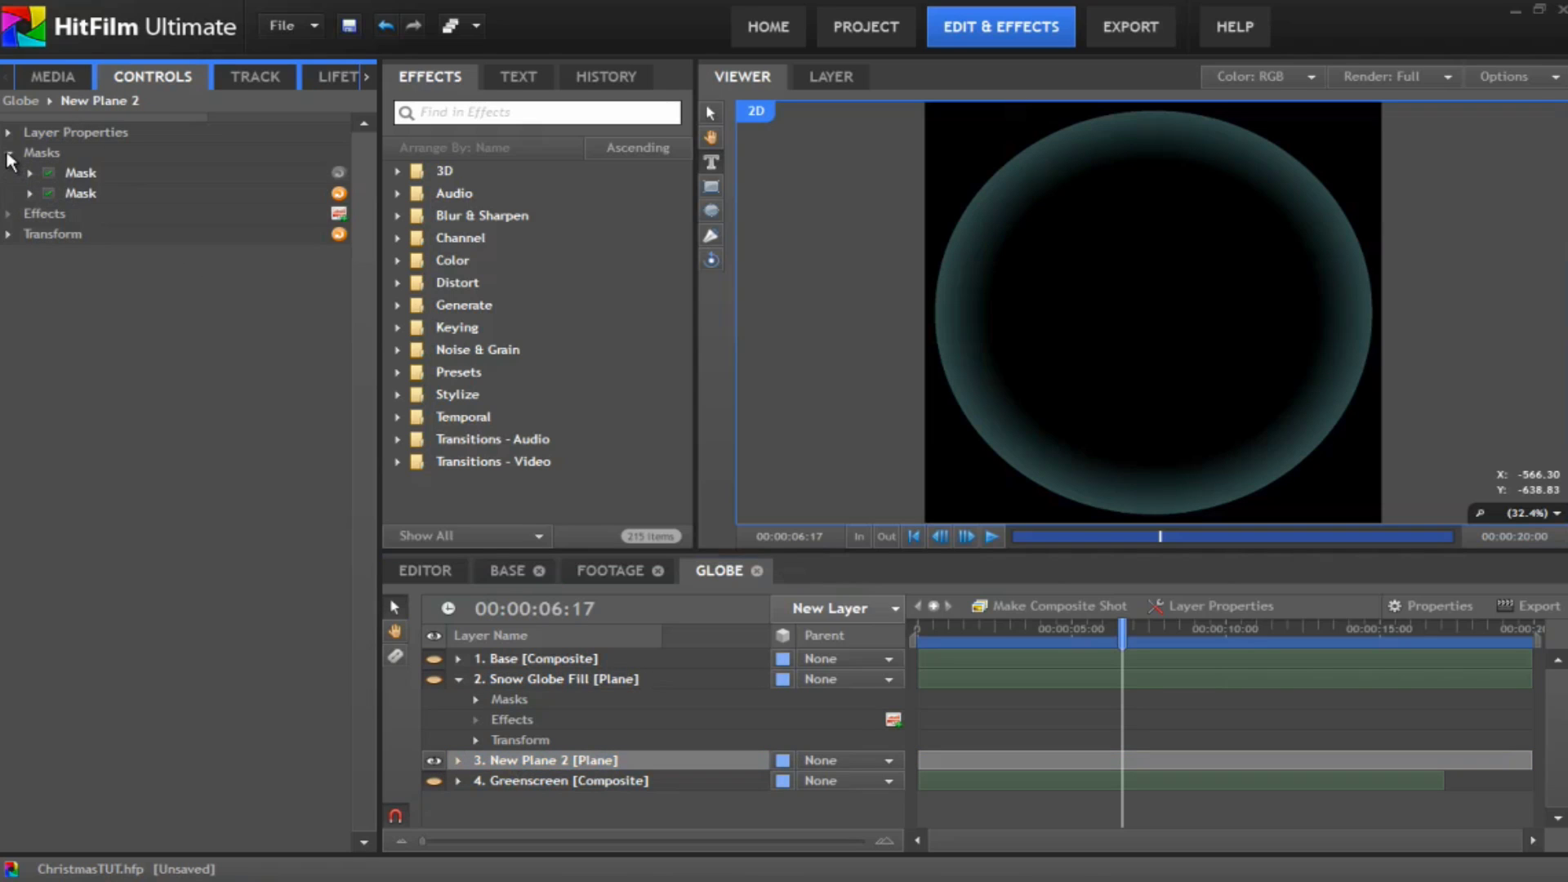
left_click(8, 156)
left_click(8, 193)
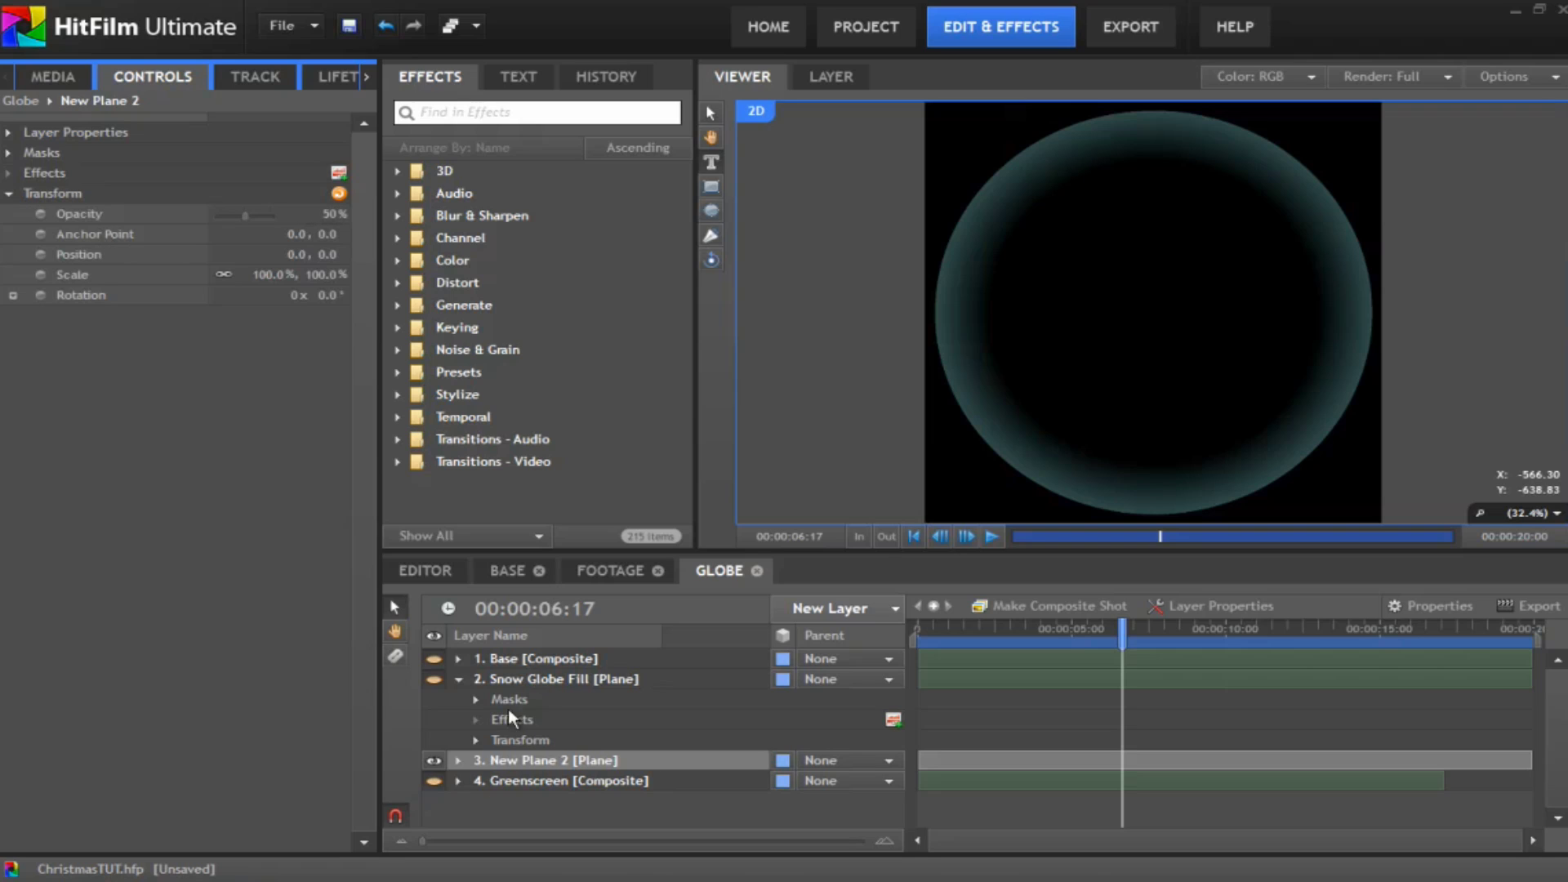
left_click(485, 681)
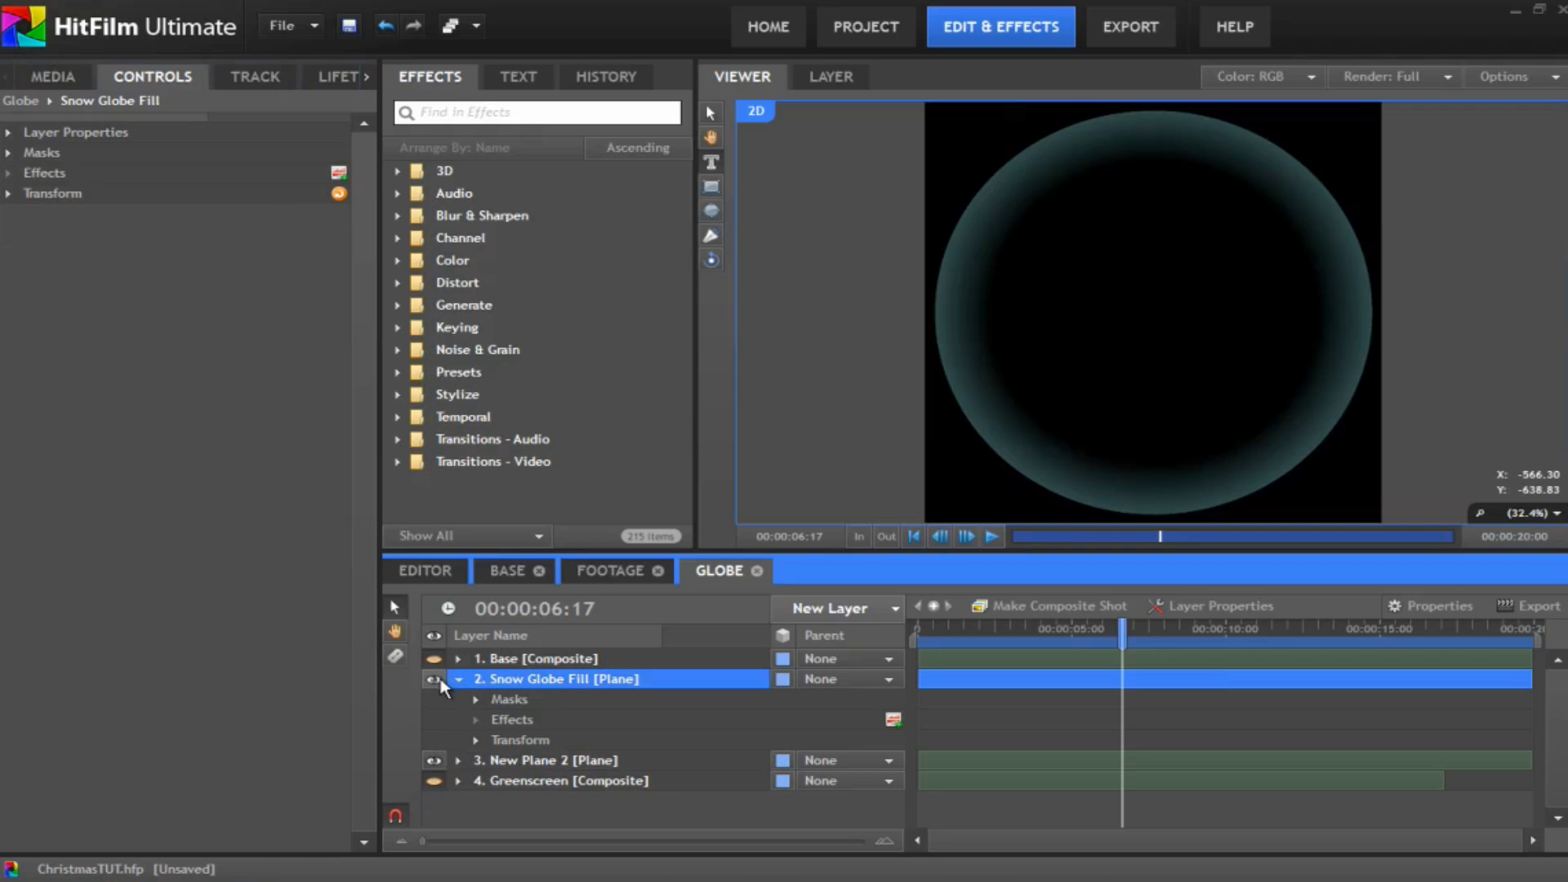
left_click(459, 679)
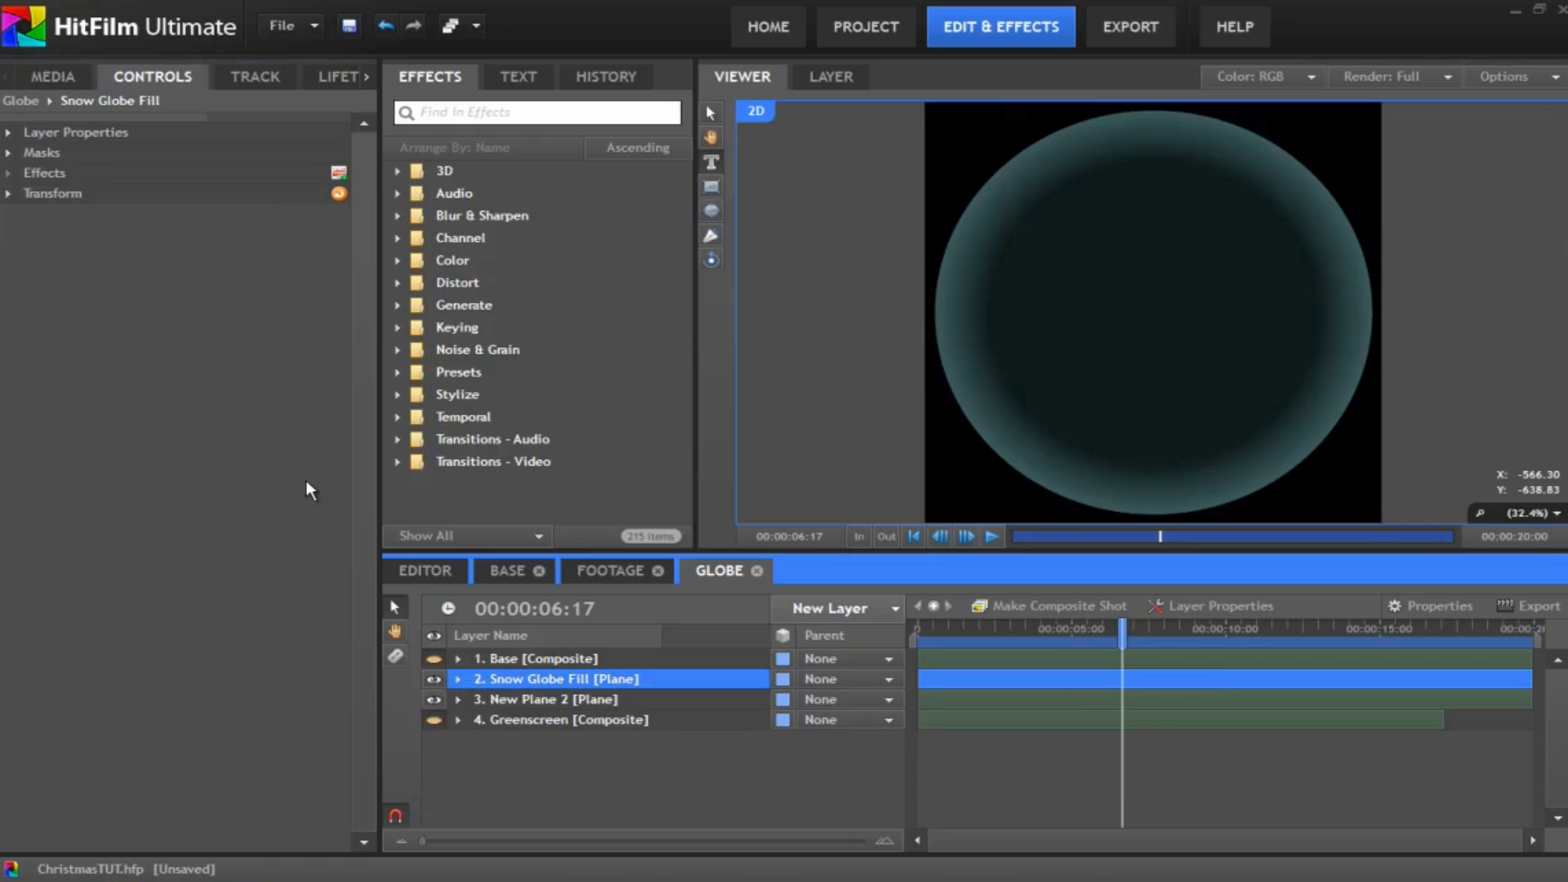
left_click(10, 193)
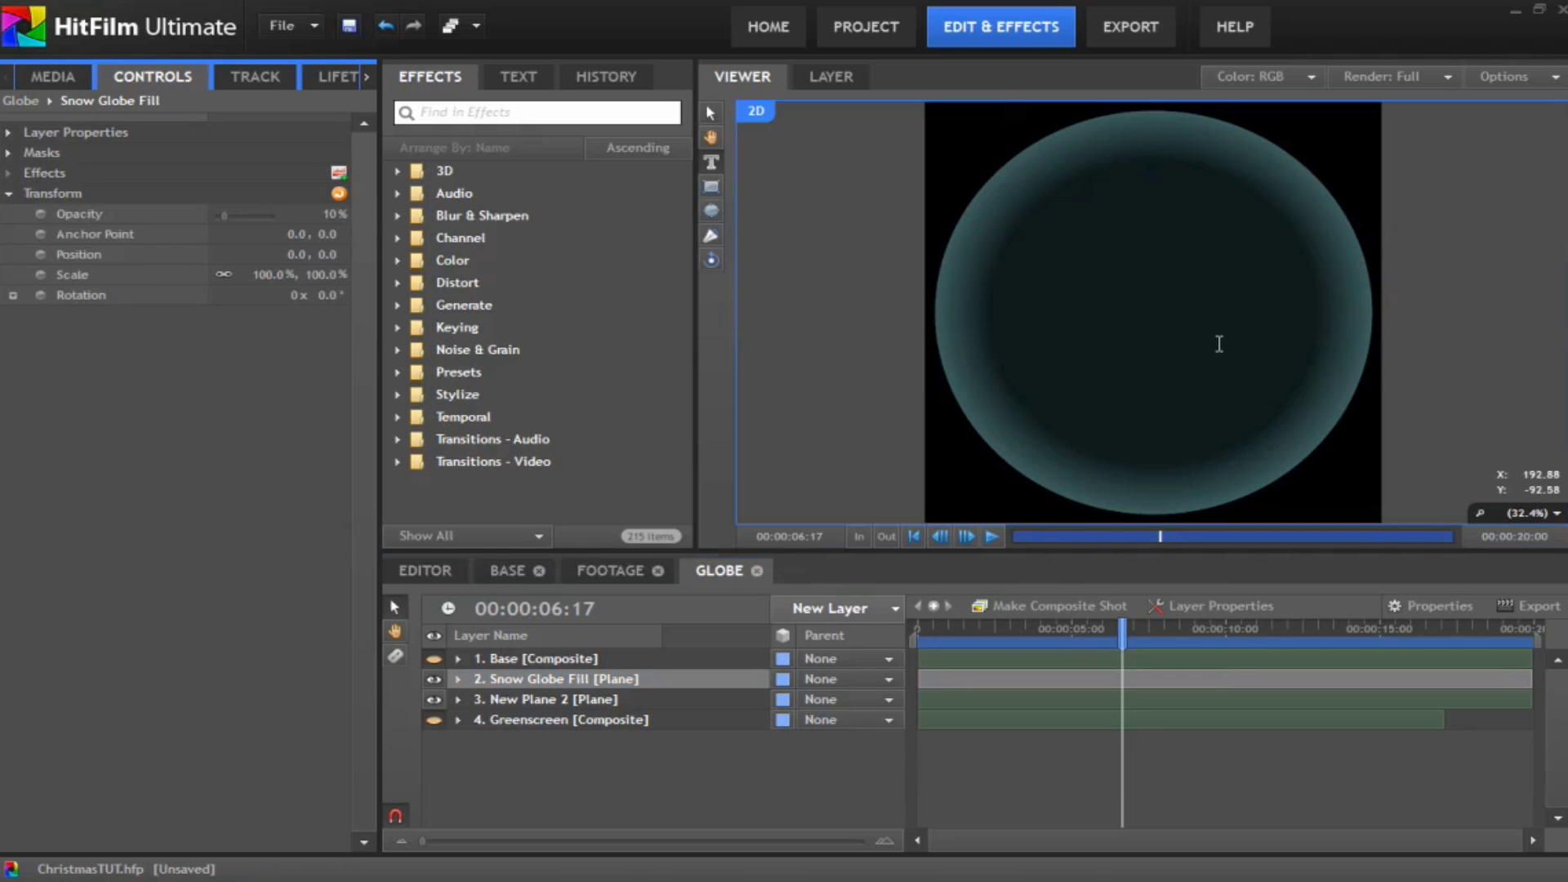
left_click(517, 698)
left_click(516, 679)
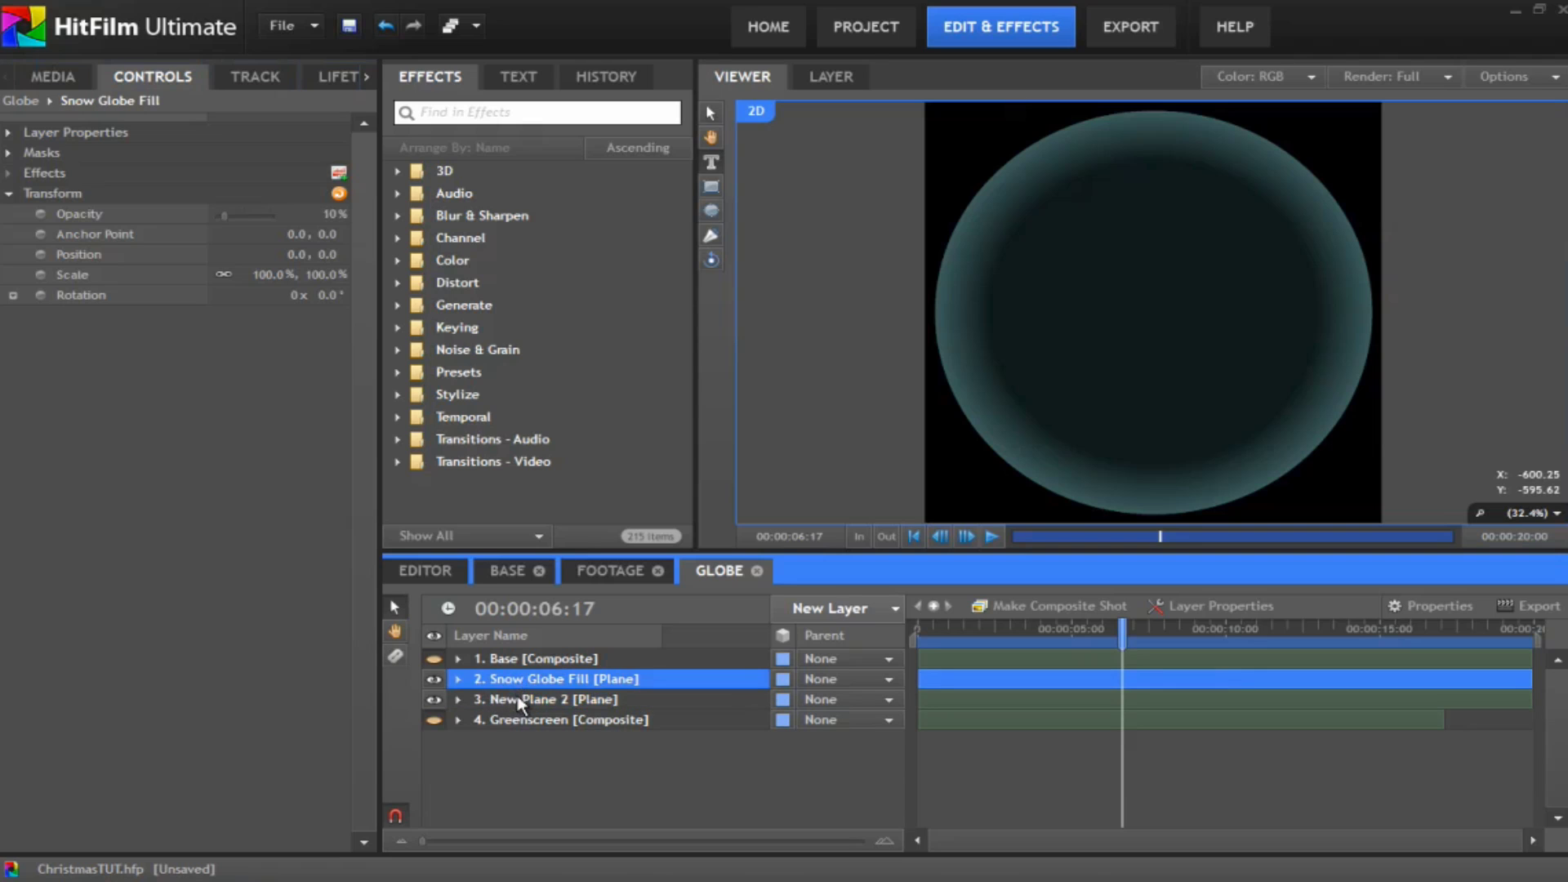
left_click(520, 699)
left_click(513, 681)
Step: Show the Greenscreen layer inside the globe and switch its Fisheye Warp off to compare
left_click(520, 701)
left_click(512, 719)
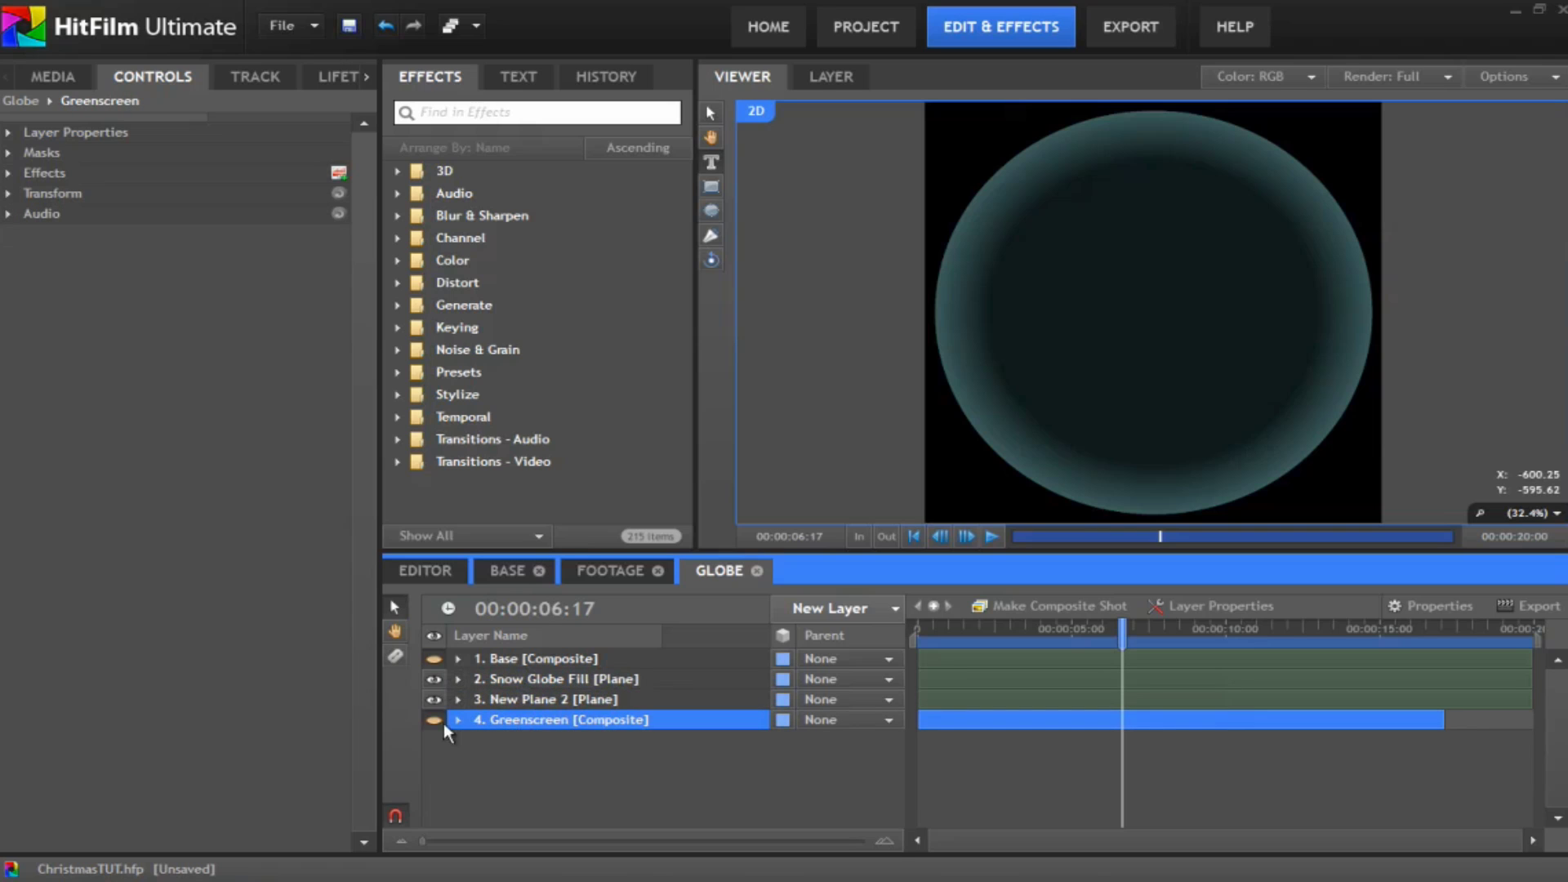
left_click(434, 721)
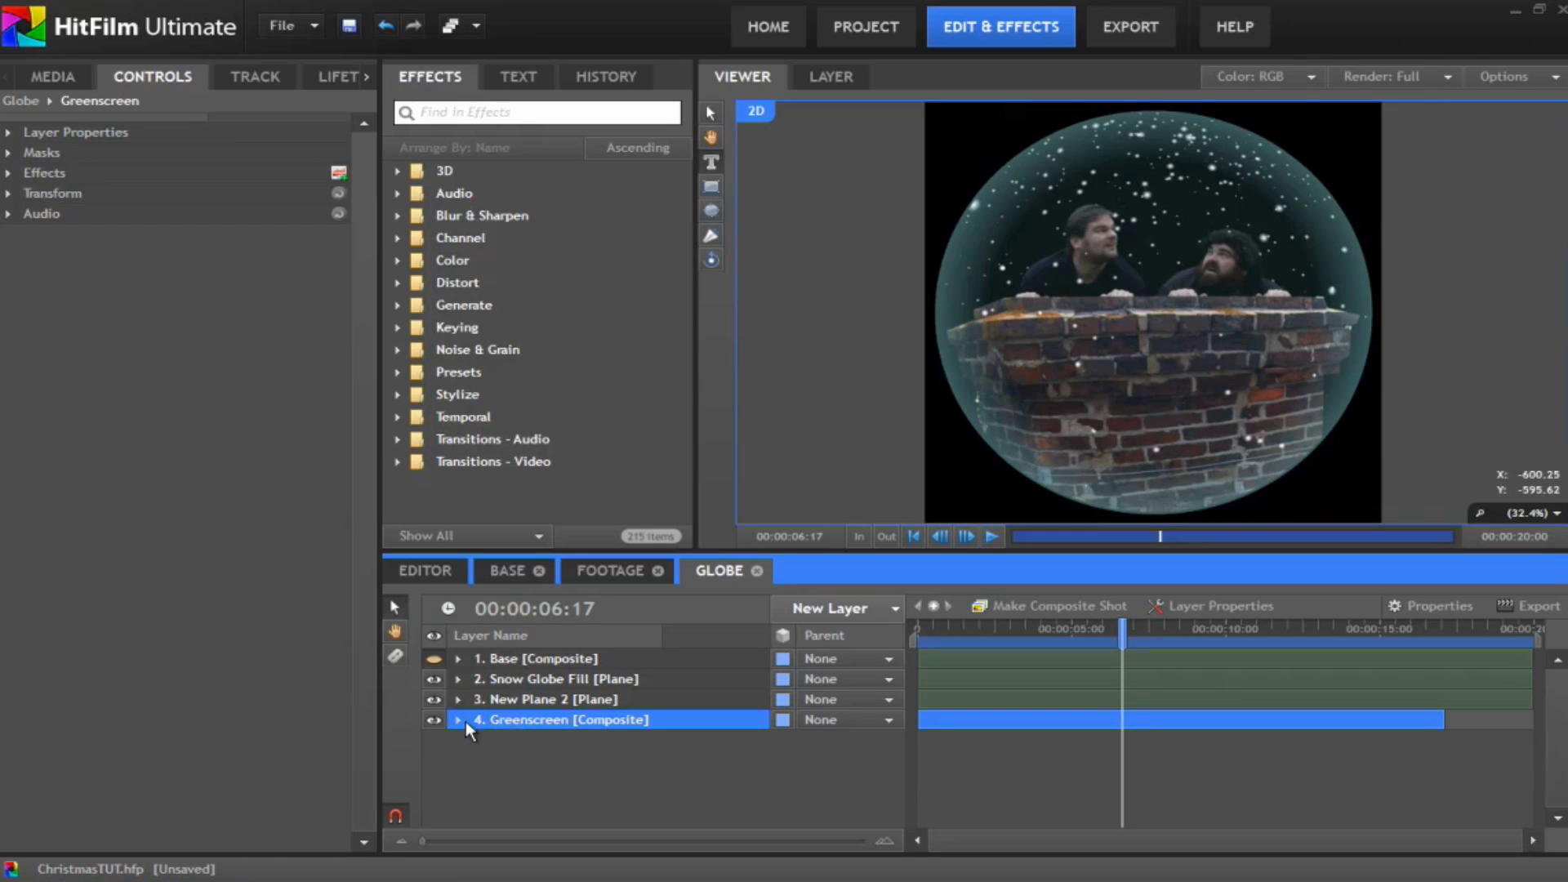
left_click(8, 173)
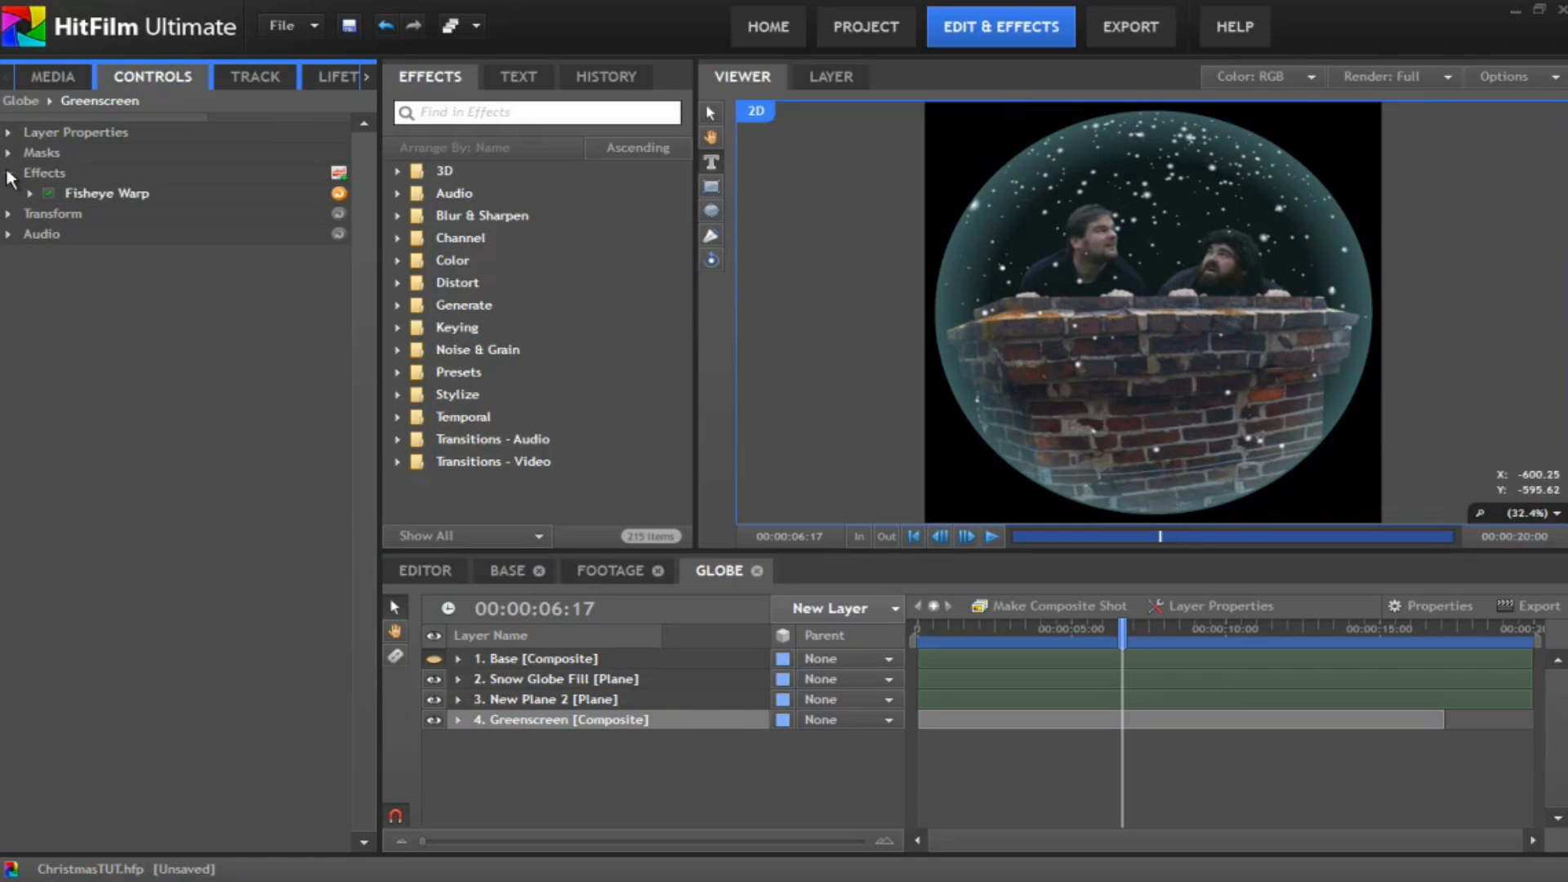
left_click(48, 193)
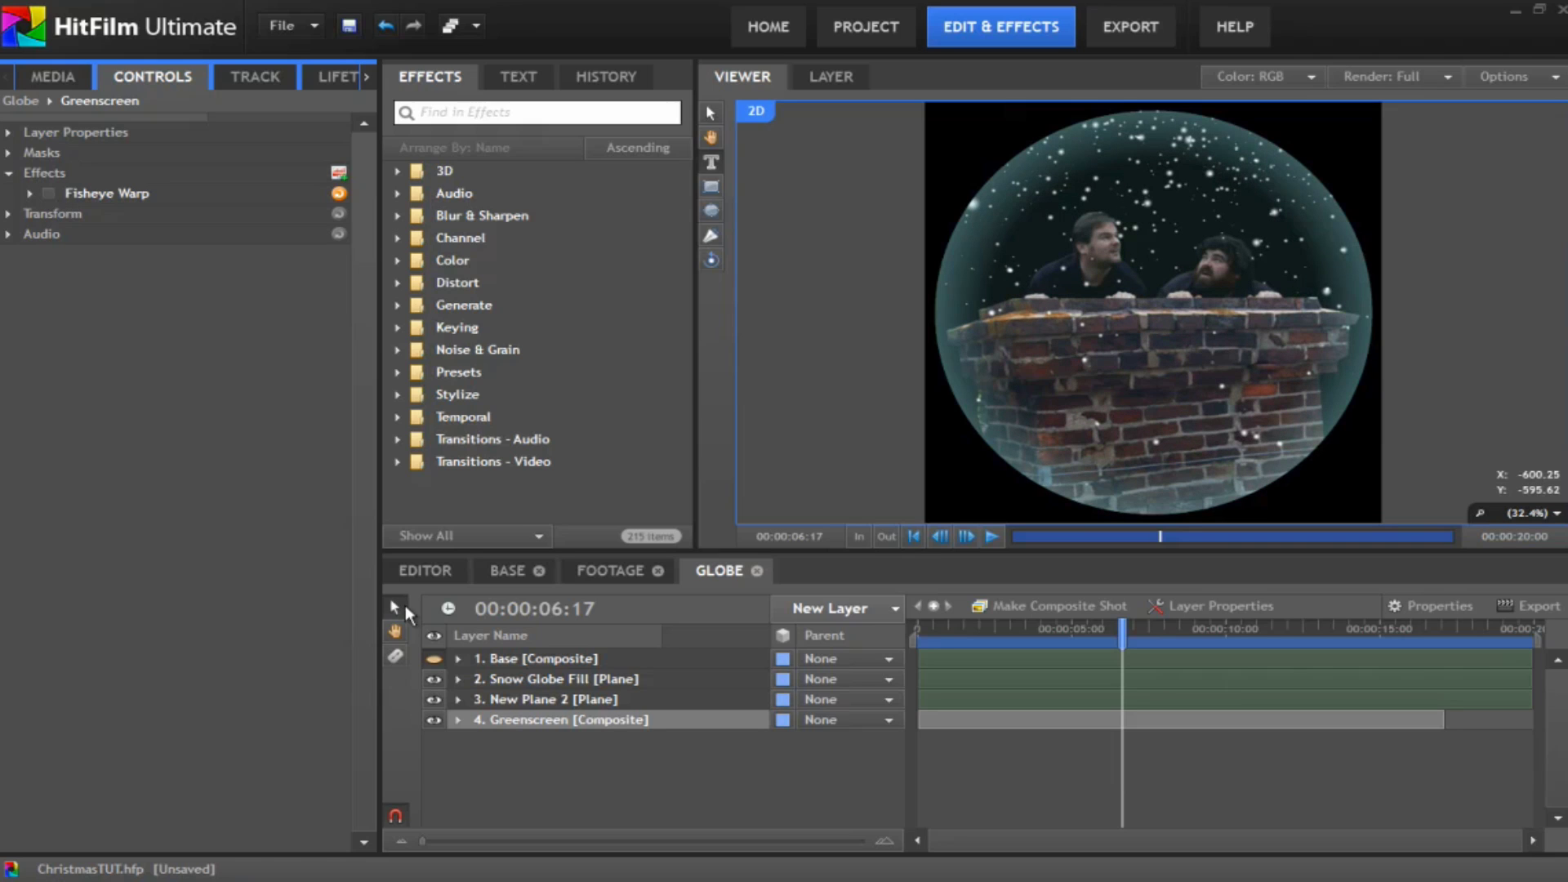
Step: Toggle the Greenscreen's globe mask off and on, then re-enable Fisheye Warp at Amount 15
left_click(459, 719)
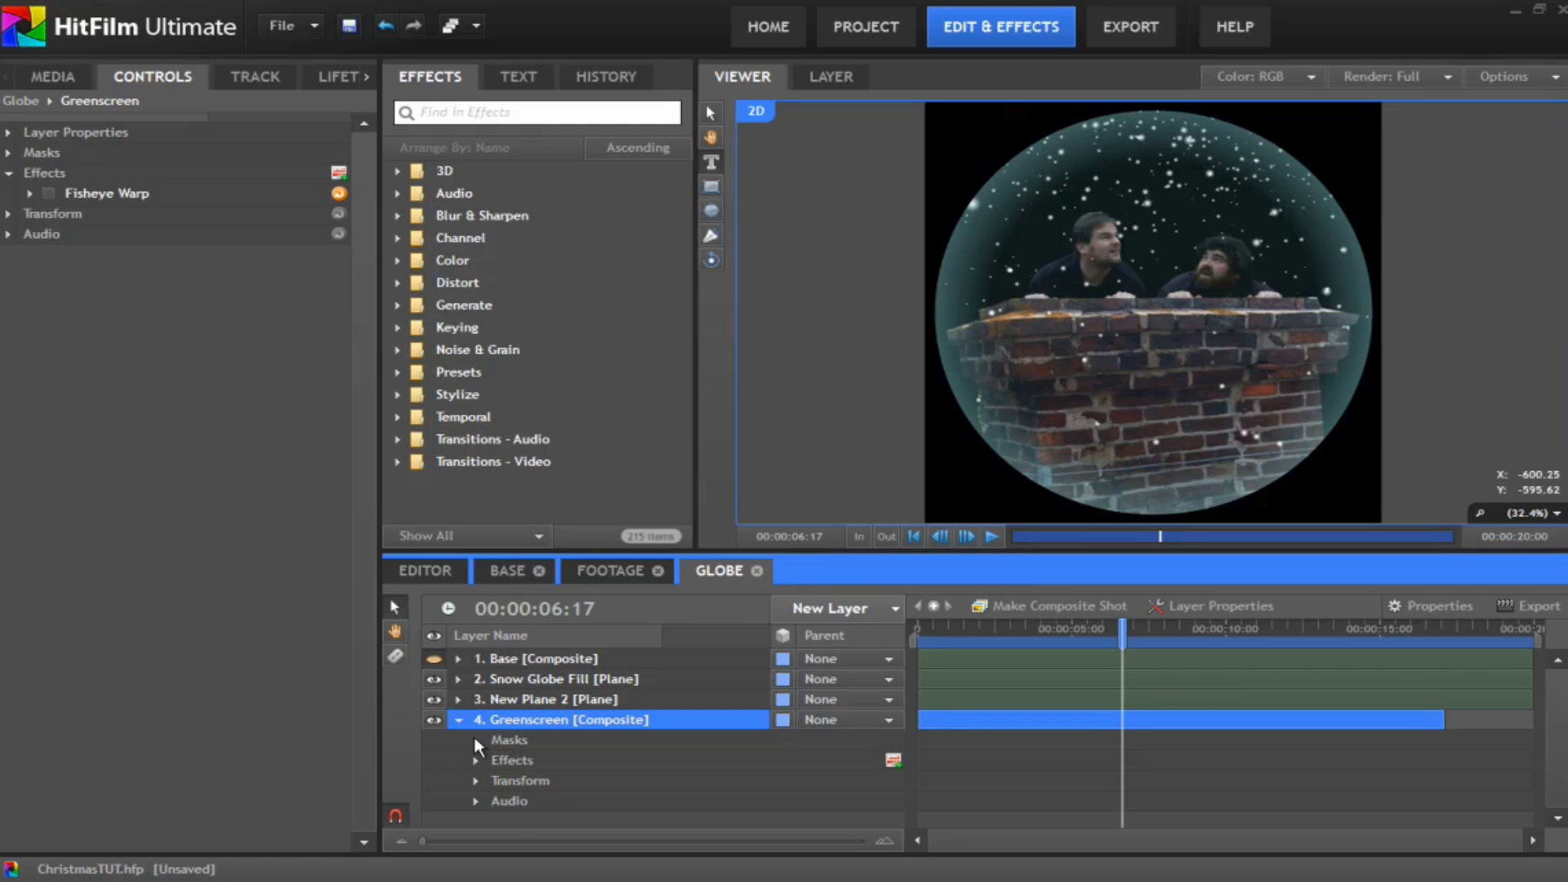
left_click(476, 740)
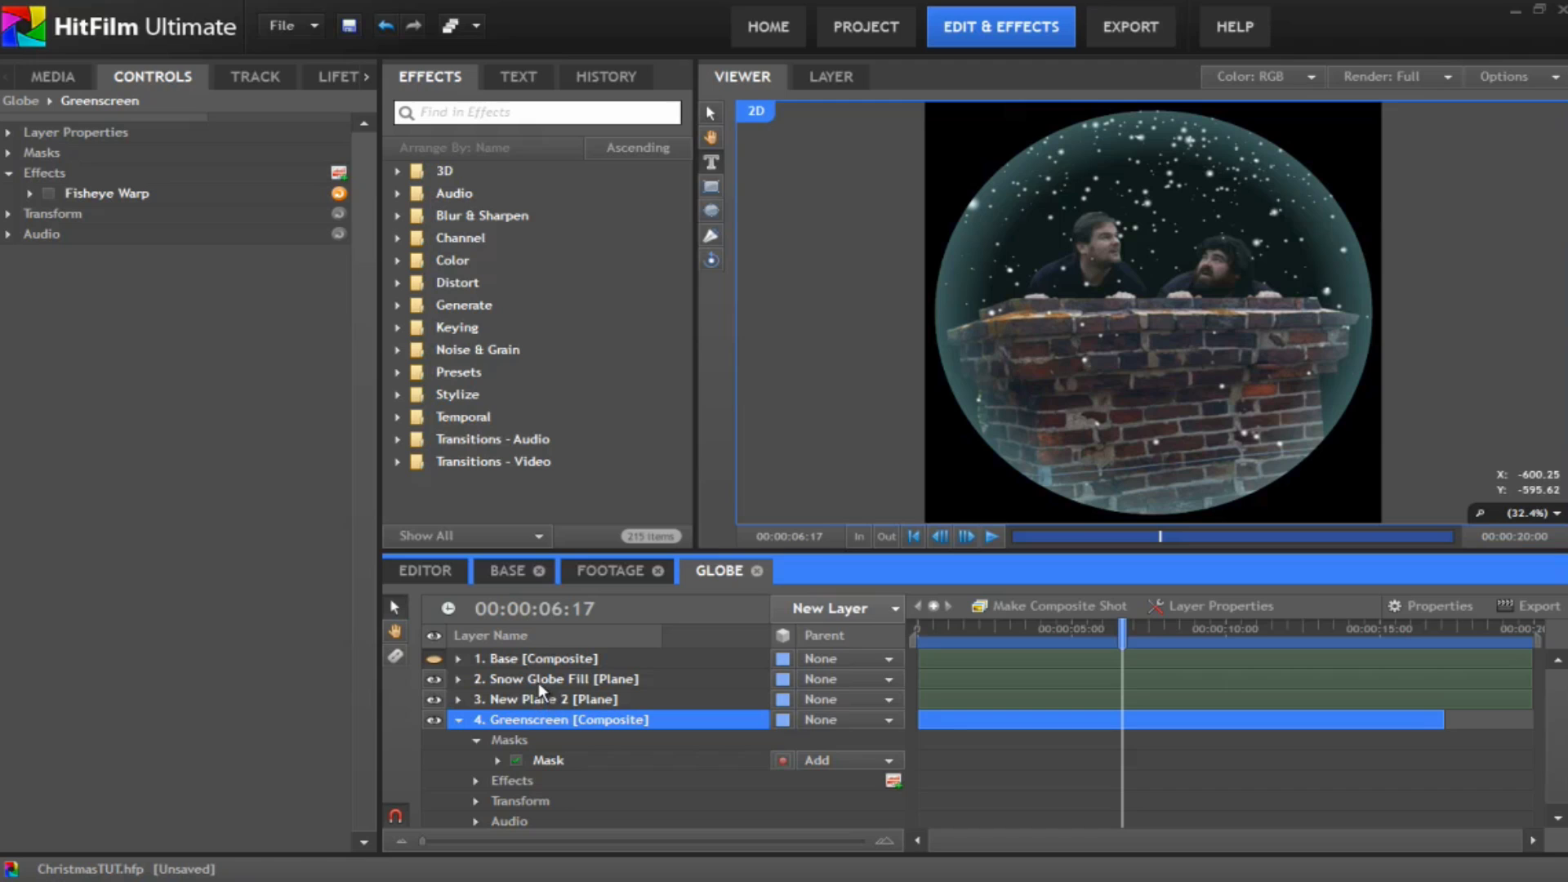
left_click(548, 761)
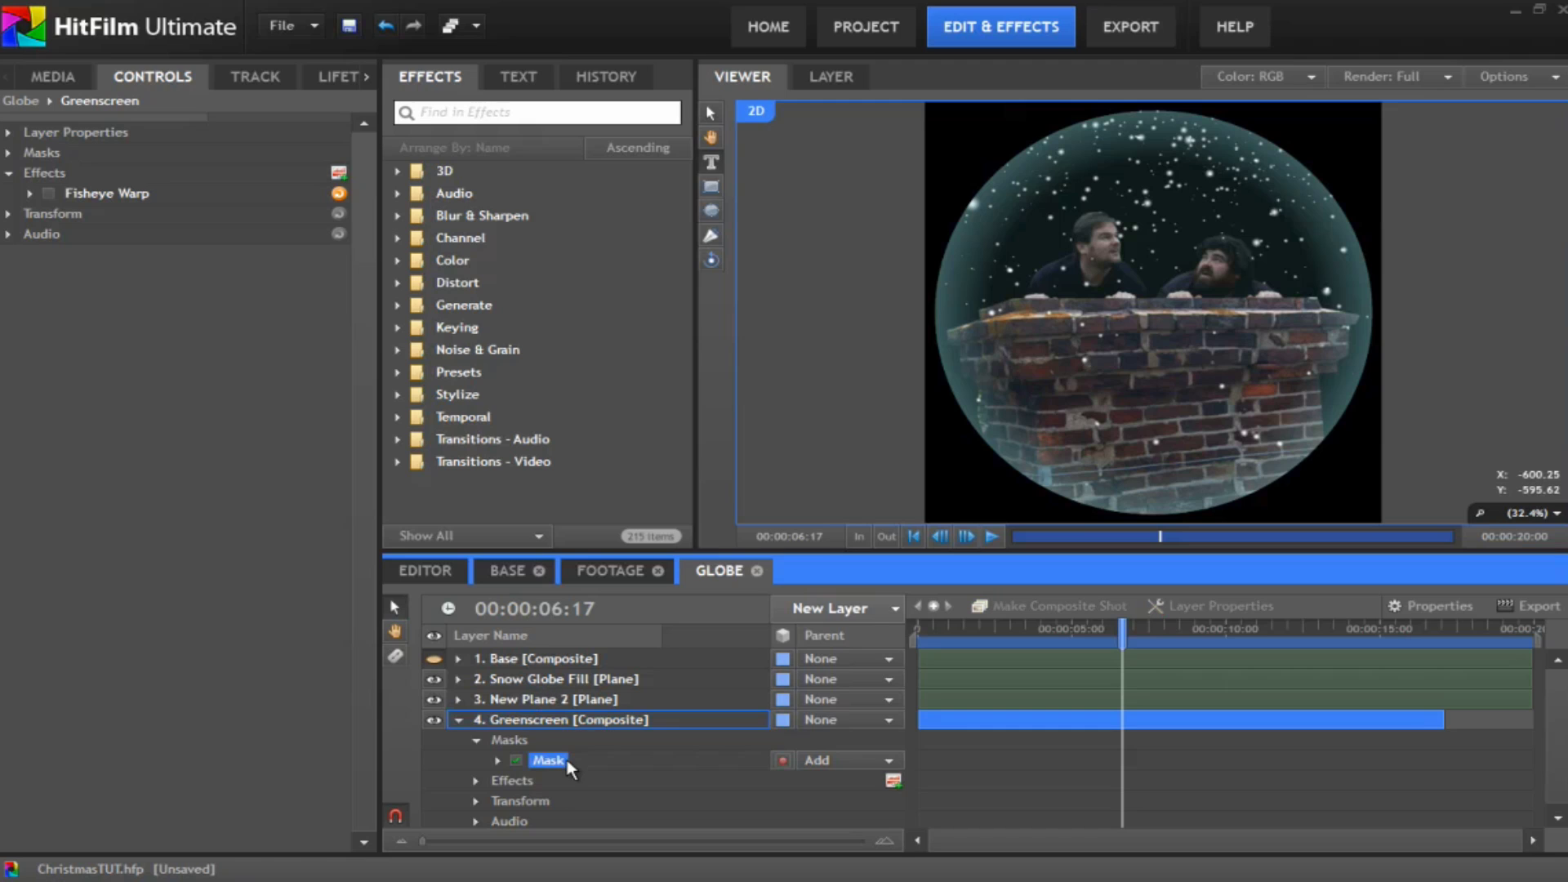
left_click(516, 760)
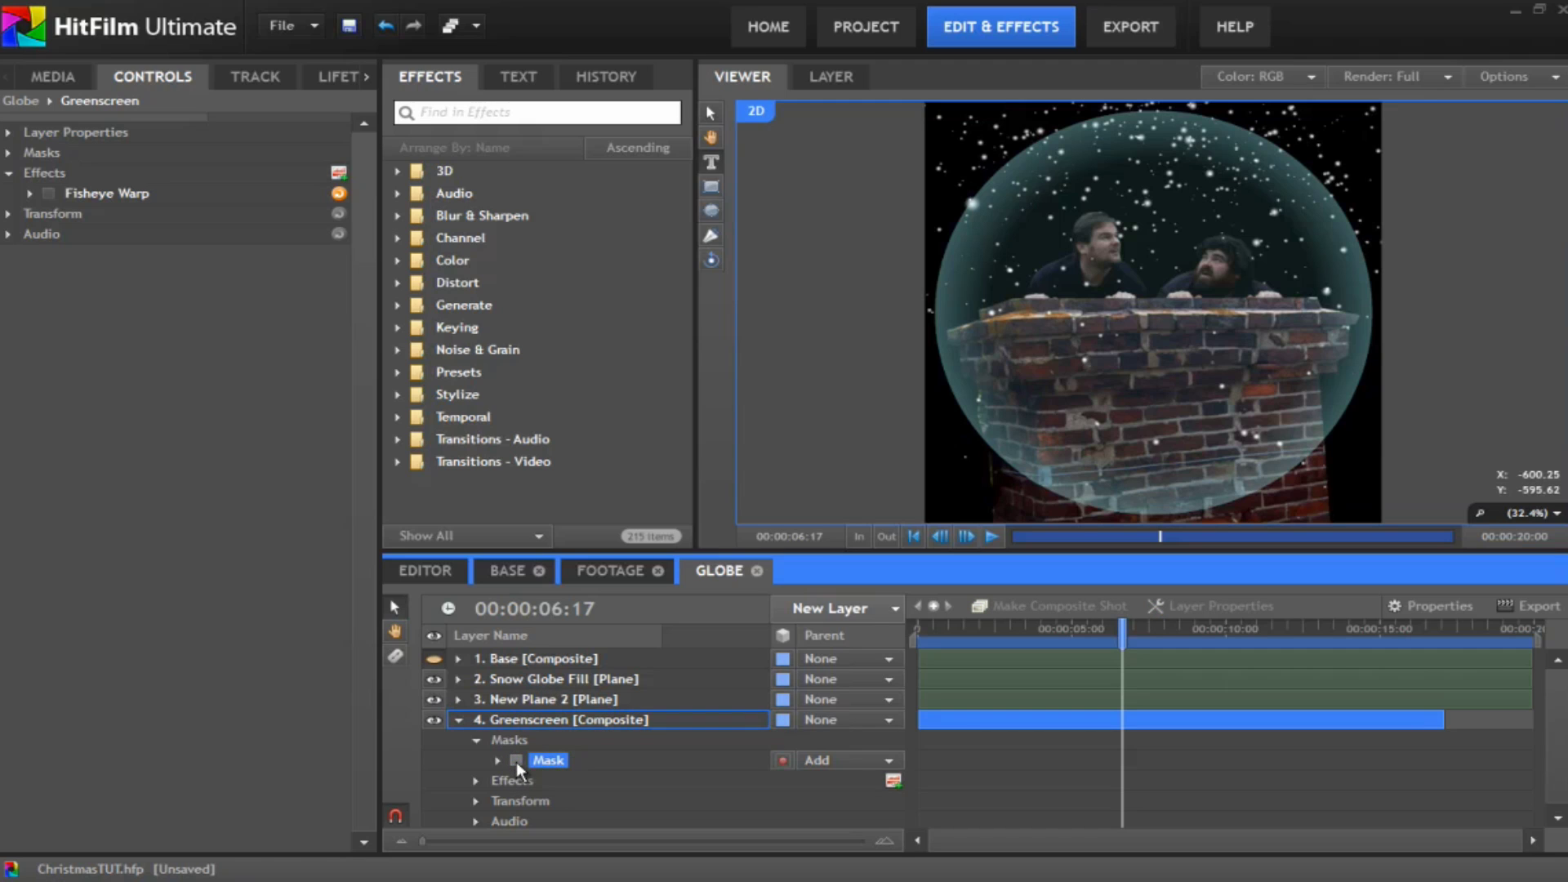
left_click(516, 760)
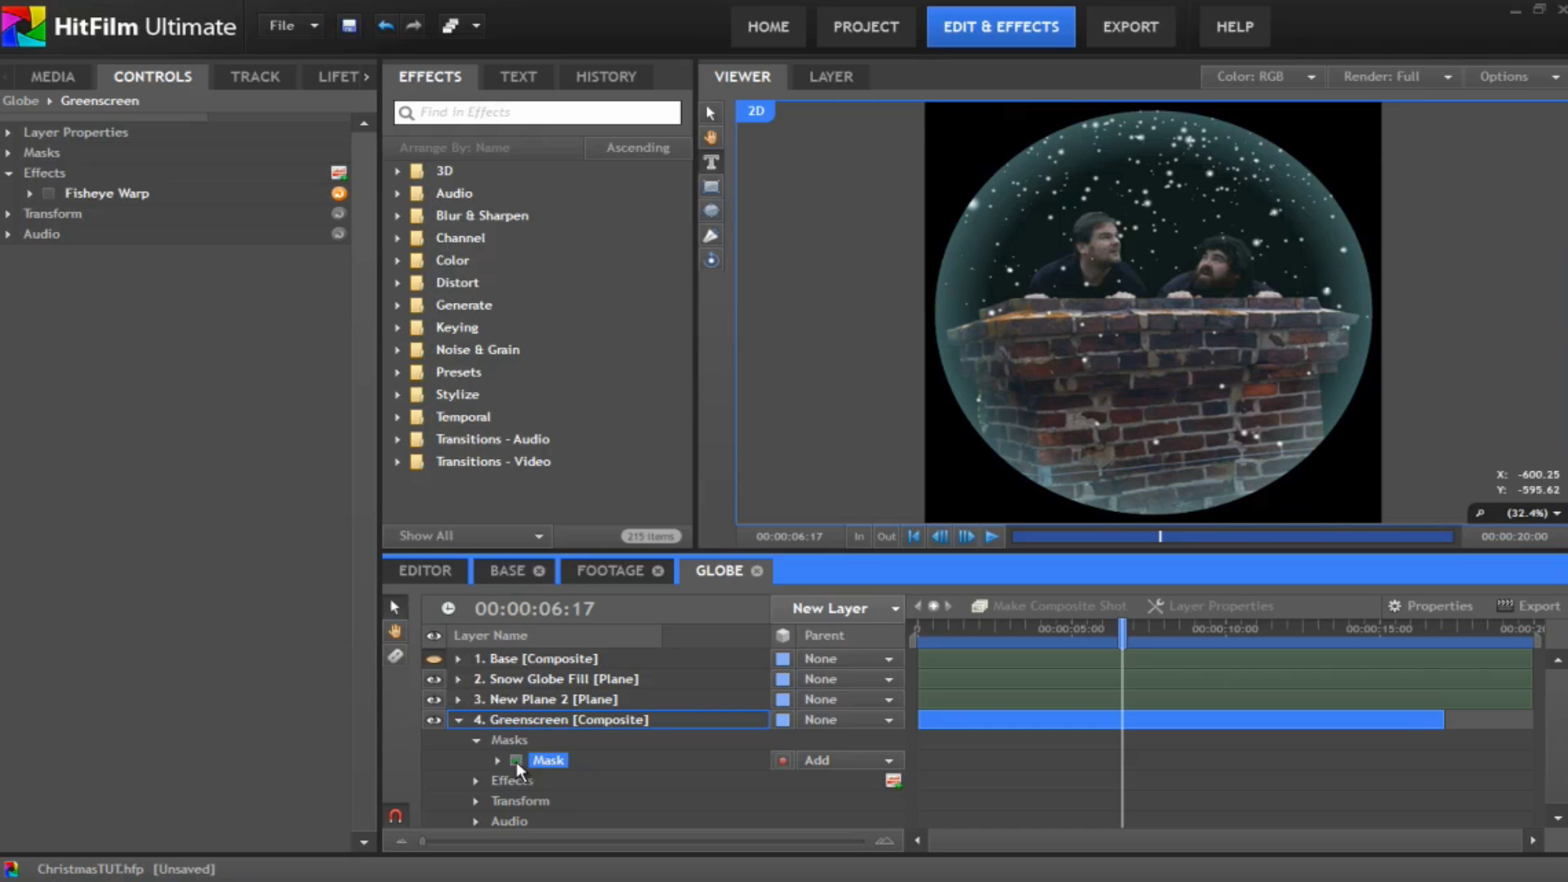
left_click(487, 723)
left_click(459, 719)
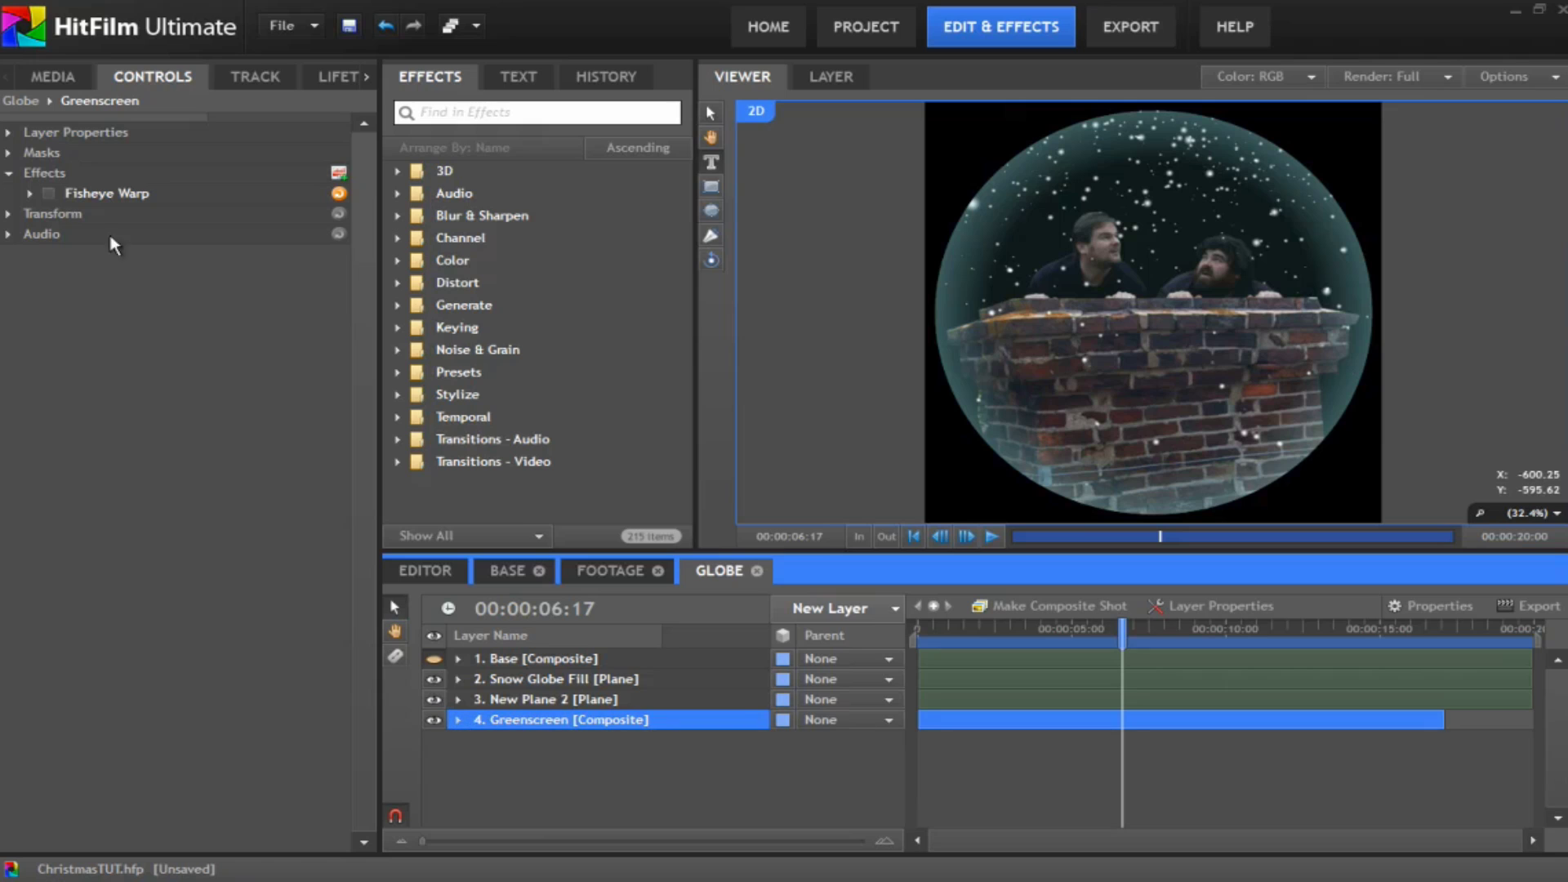
left_click(32, 192)
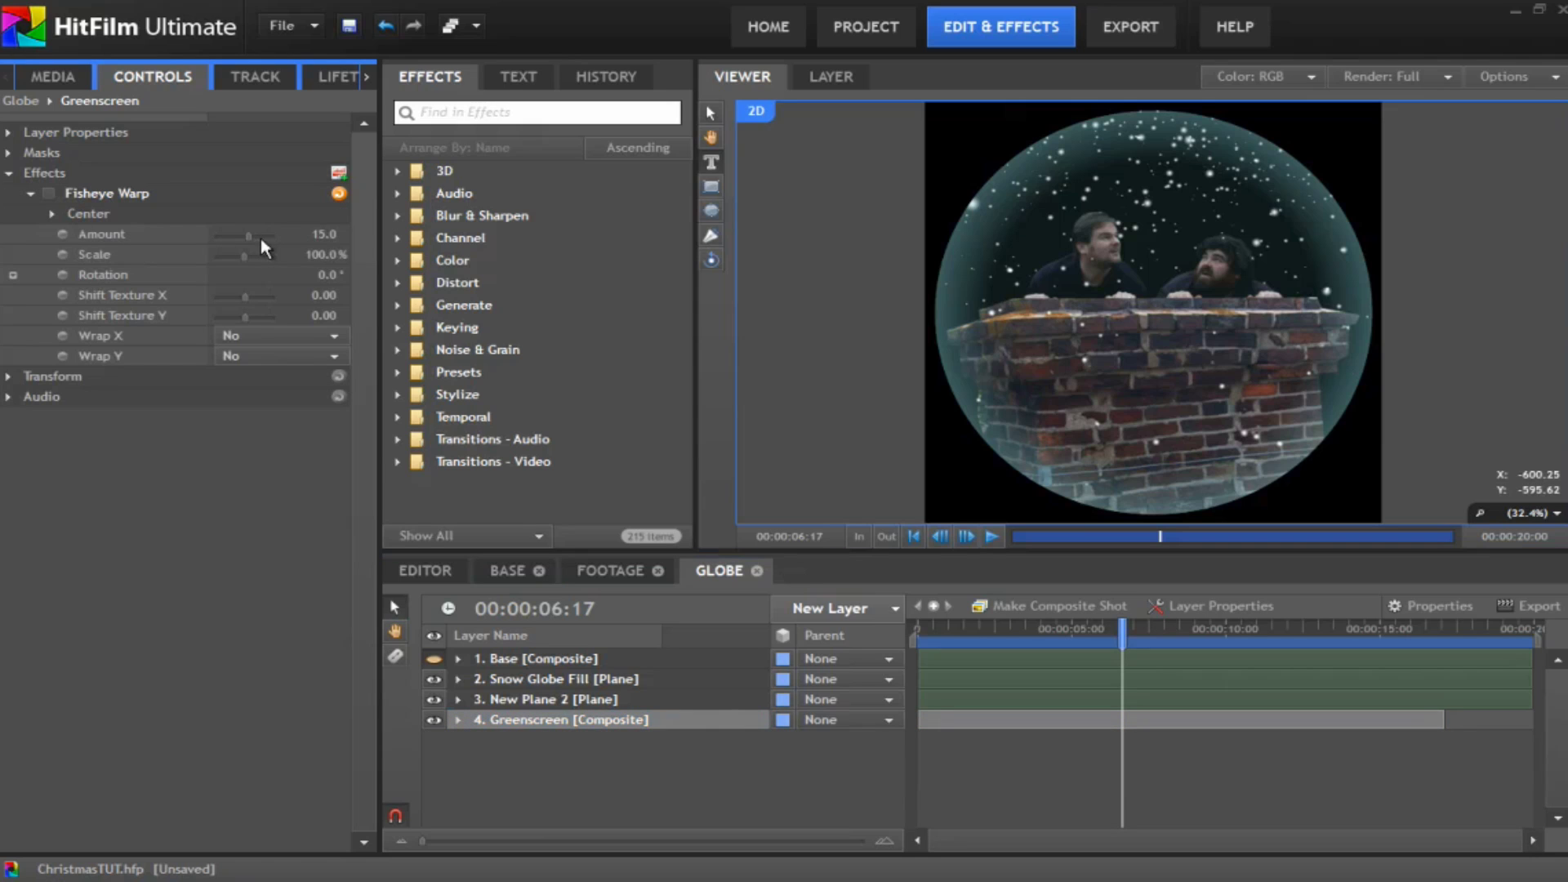
left_click(49, 193)
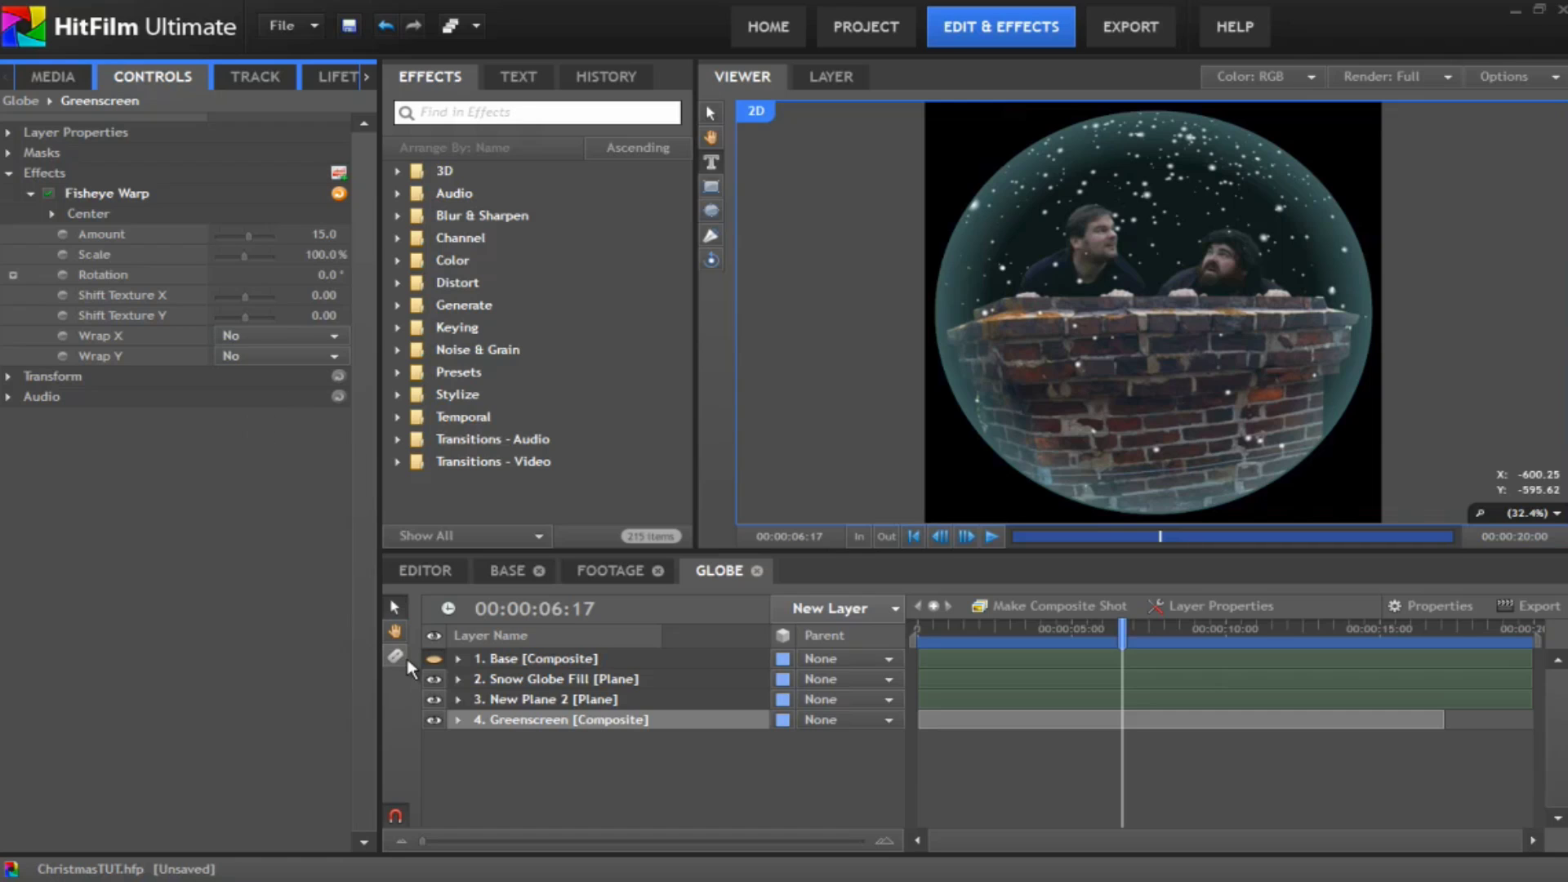
Step: Turn on layer 1 Base [Composite] to reveal the red-to-yellow Hello Everyone banner
left_click(568, 663)
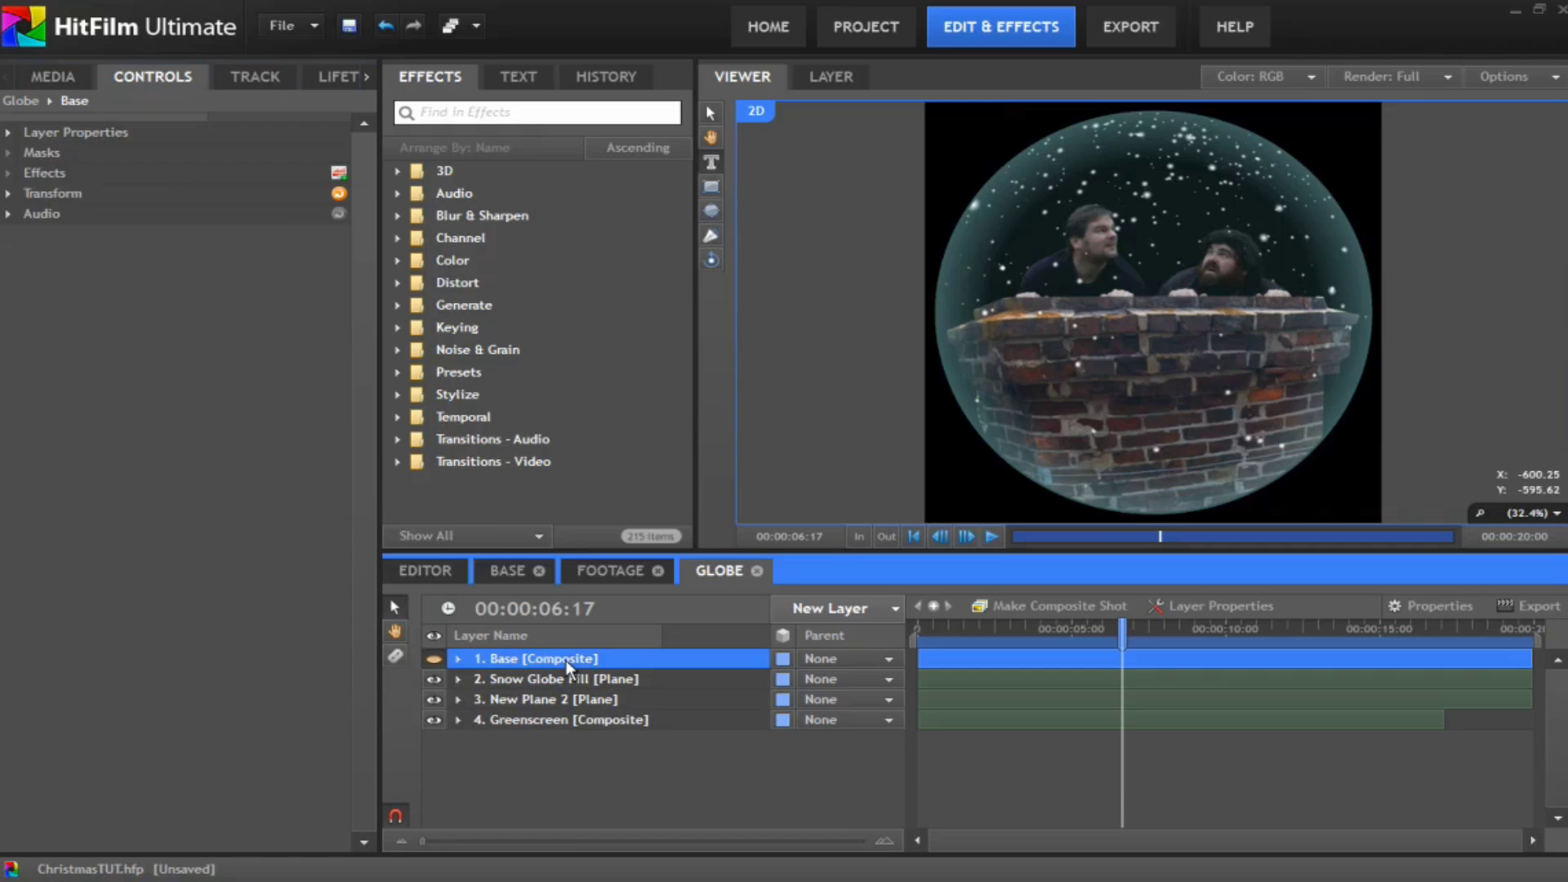
left_click(434, 659)
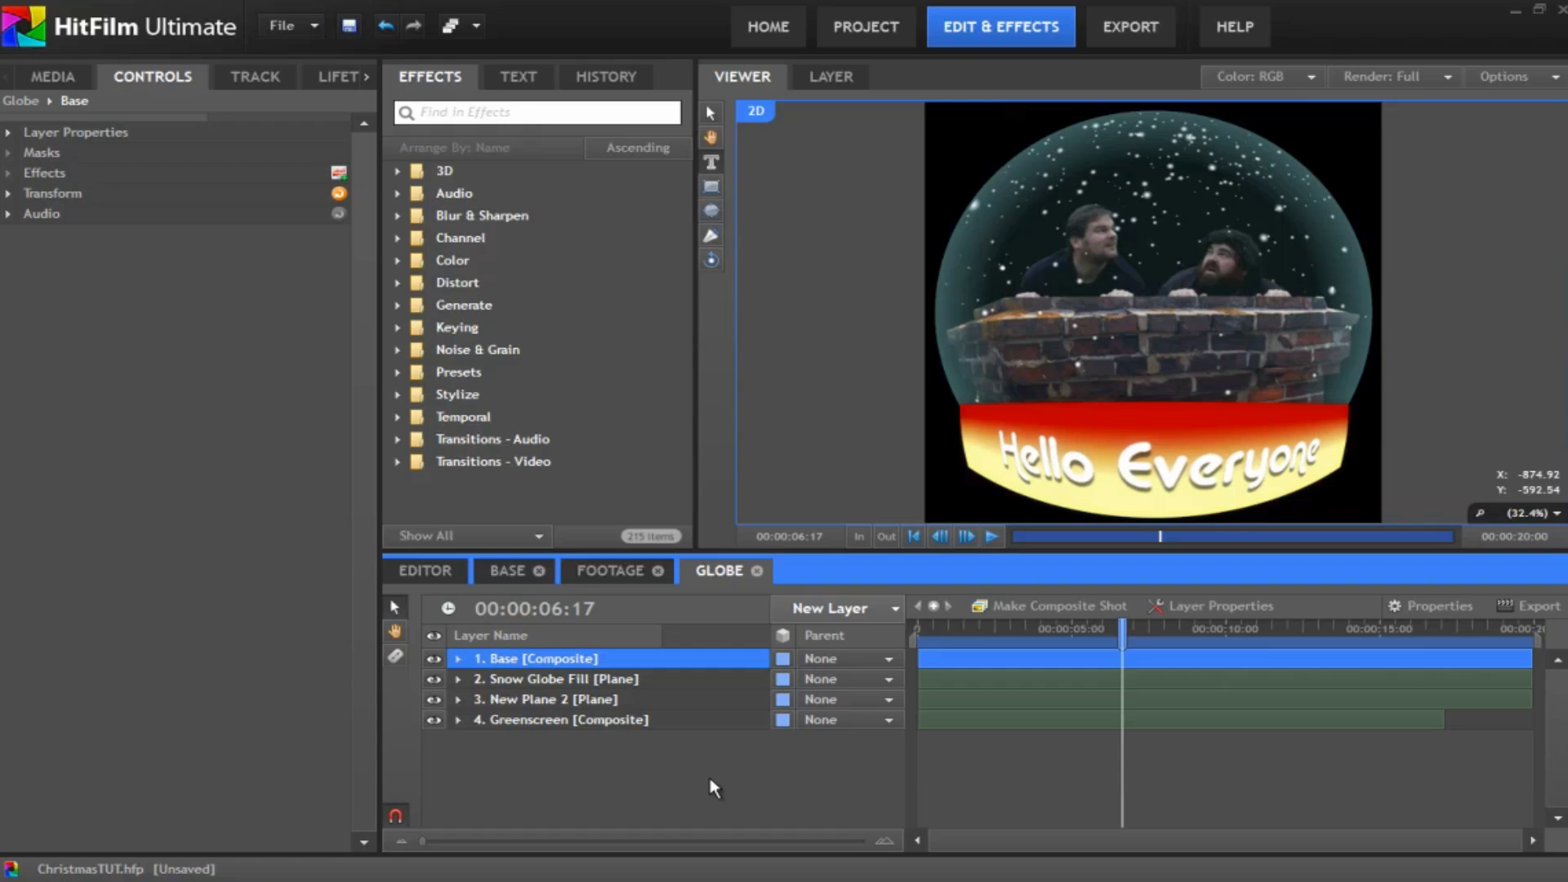
Step: Open Main Comp from the project media and return the playhead to 00:00:00:00
left_click(80, 78)
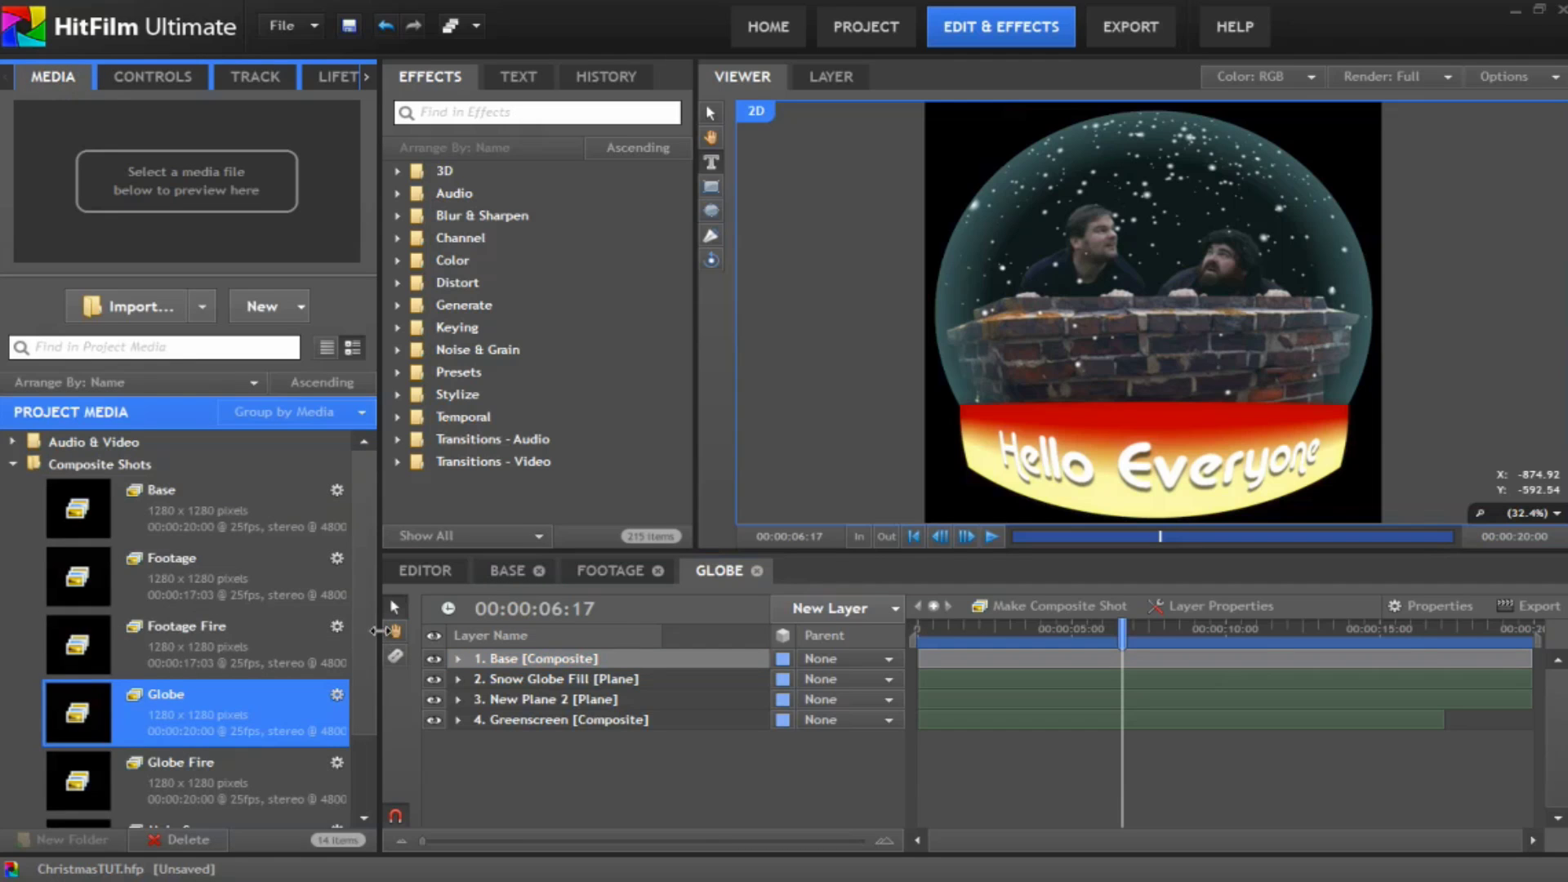
scroll(369, 654, "down", 3)
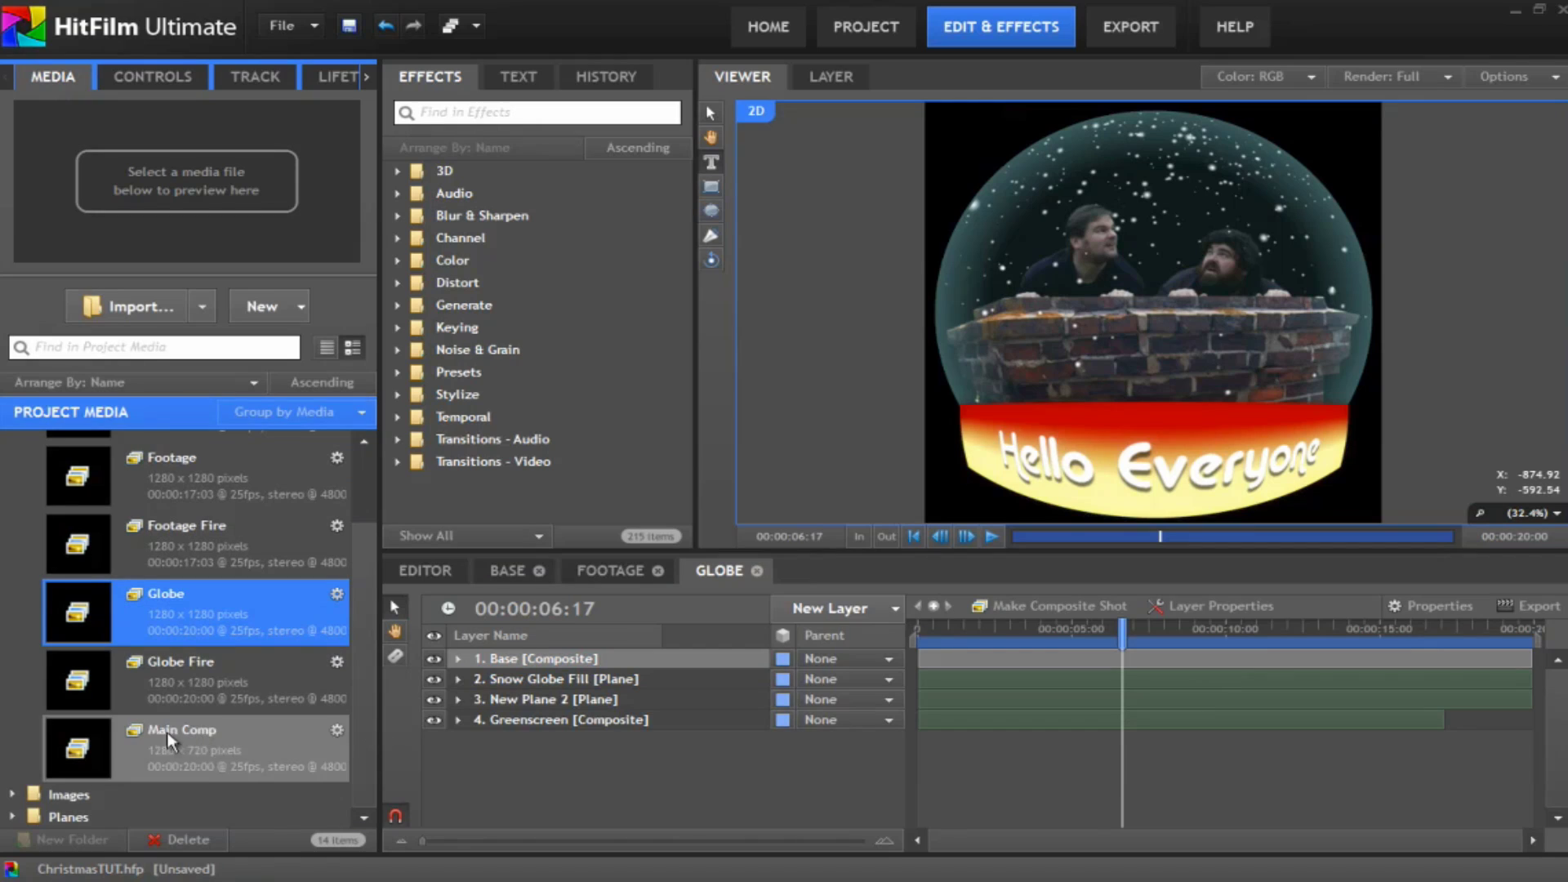
double_click(103, 748)
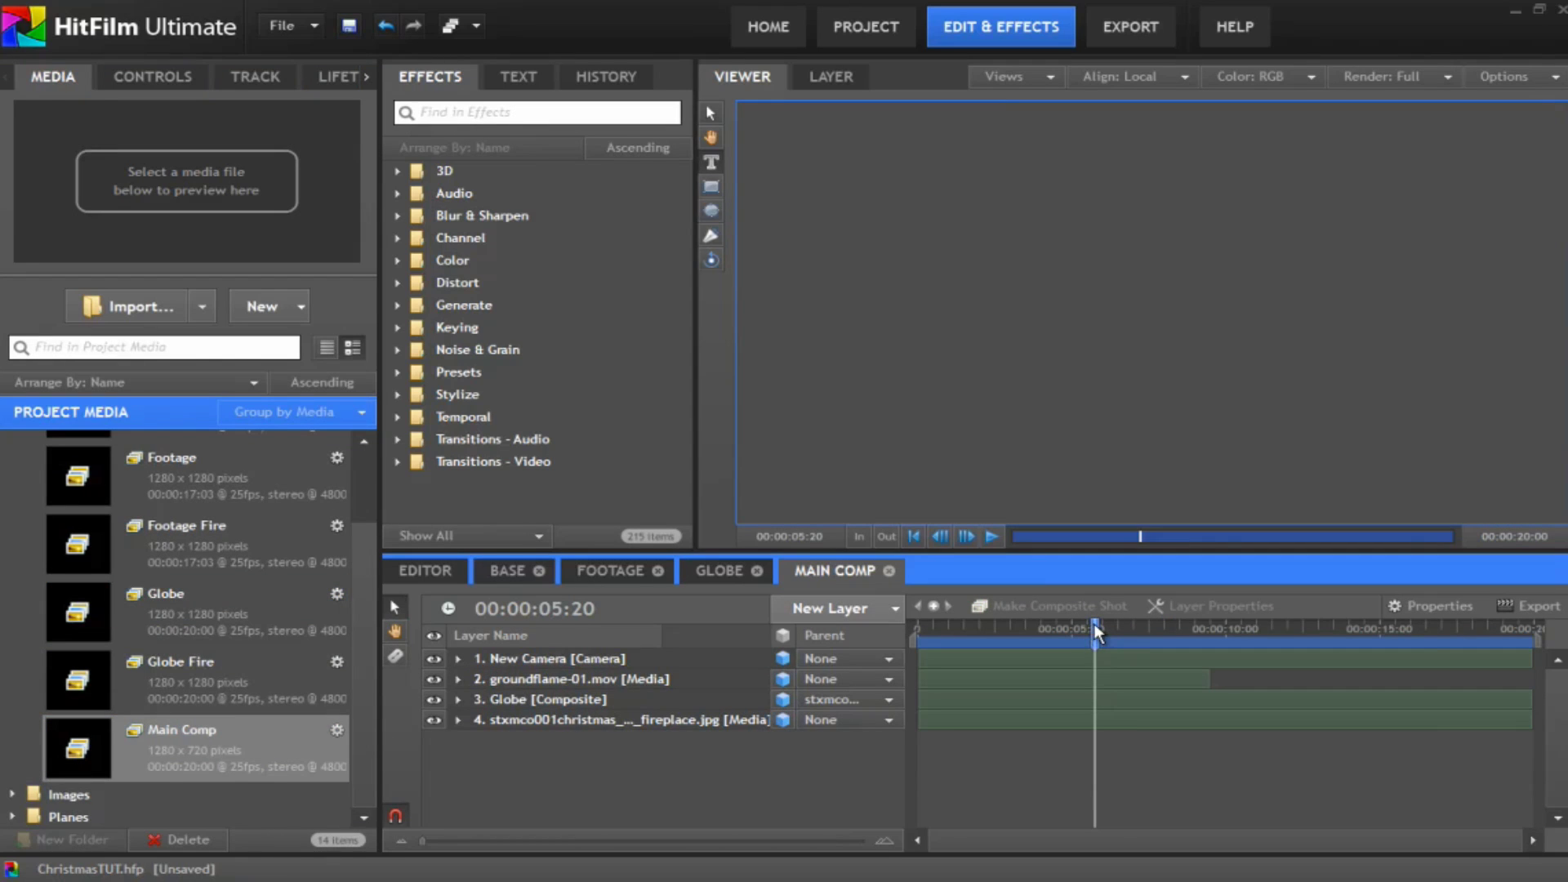
left_click(932, 625)
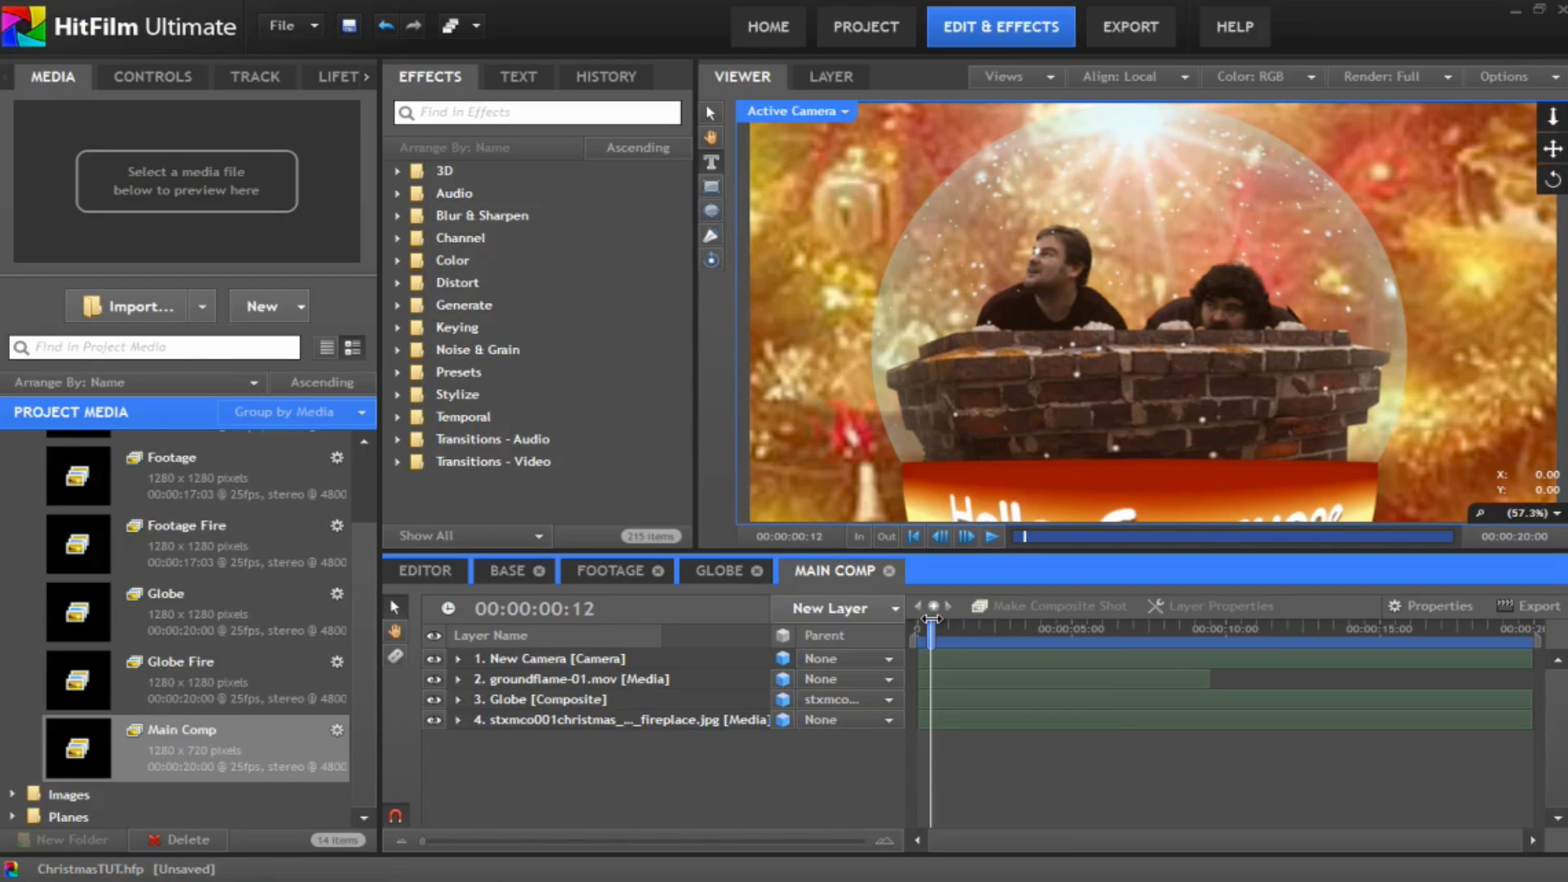
left_click_drag(933, 619, 916, 625)
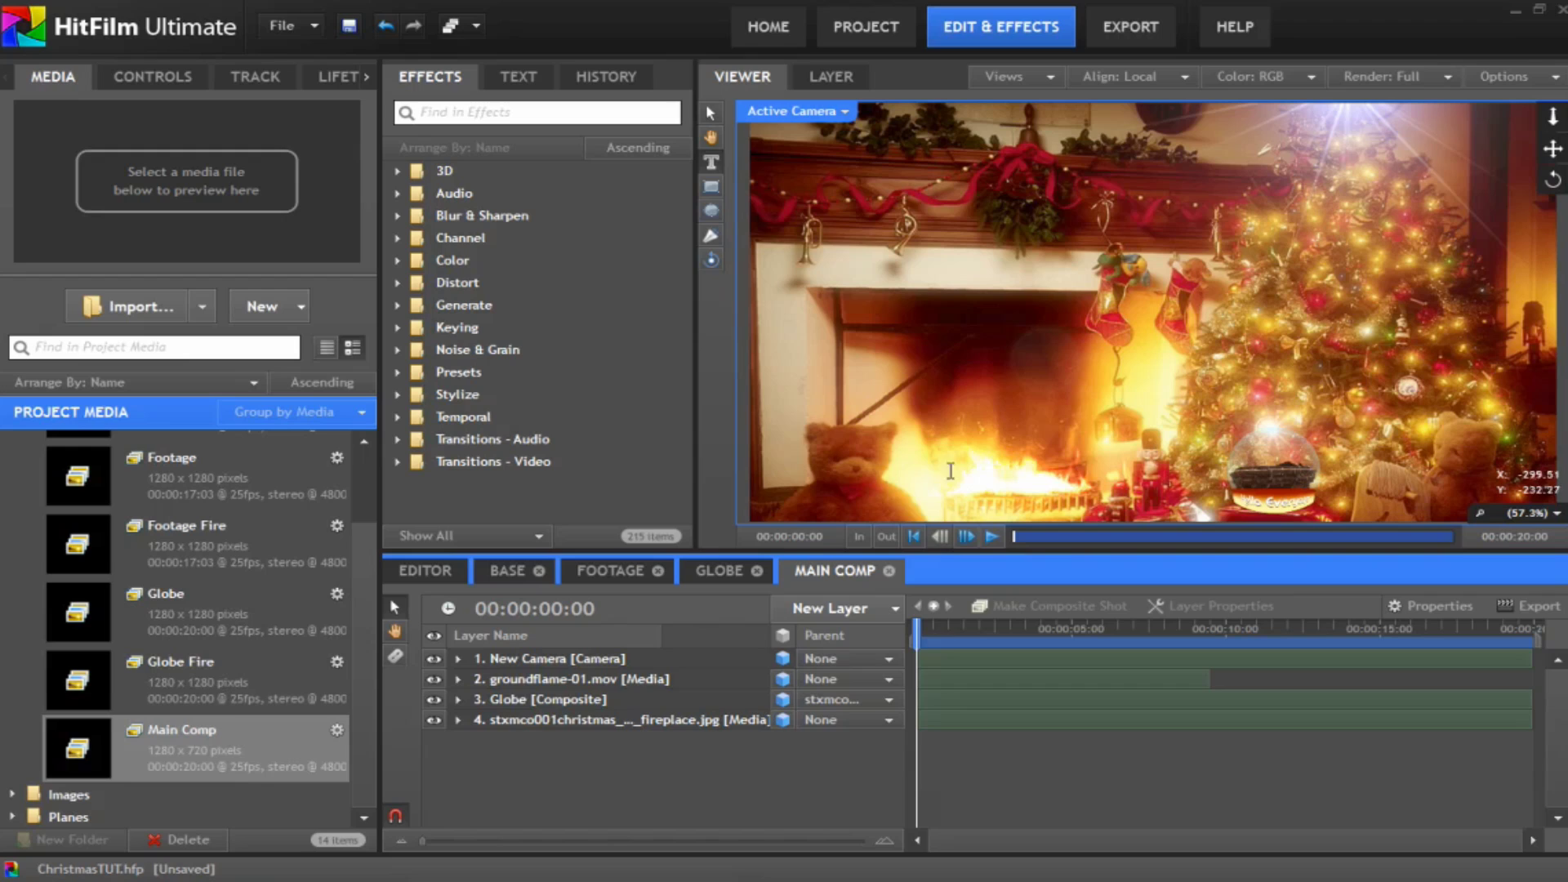
Step: Preview the camera move from the opening frames to the globe close-up, settling on 00:00:08:16
left_click(923, 627)
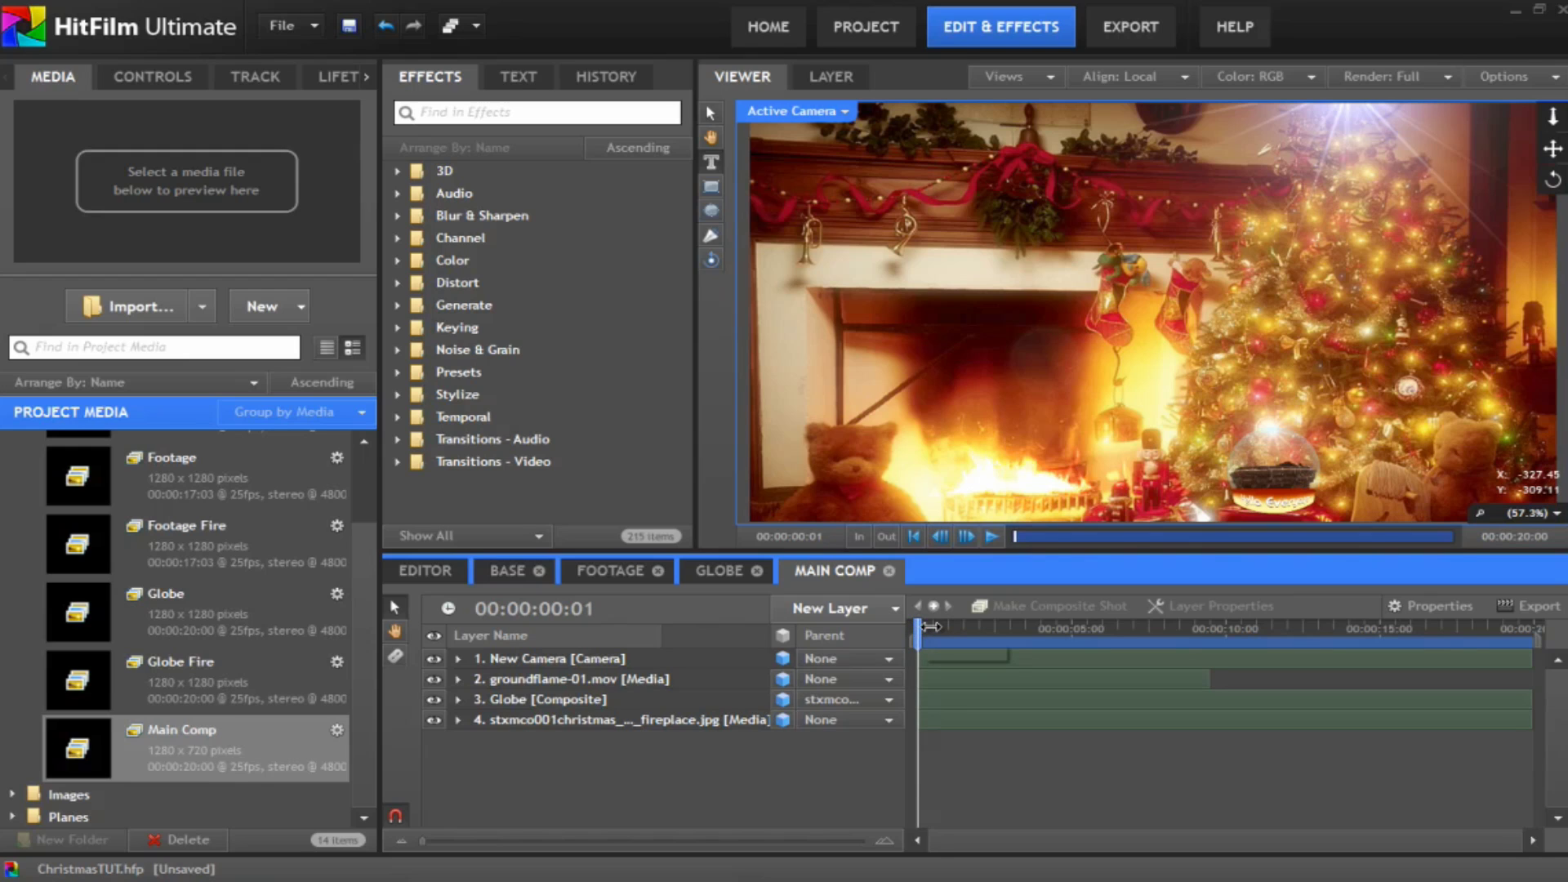
left_click_drag(931, 626, 961, 622)
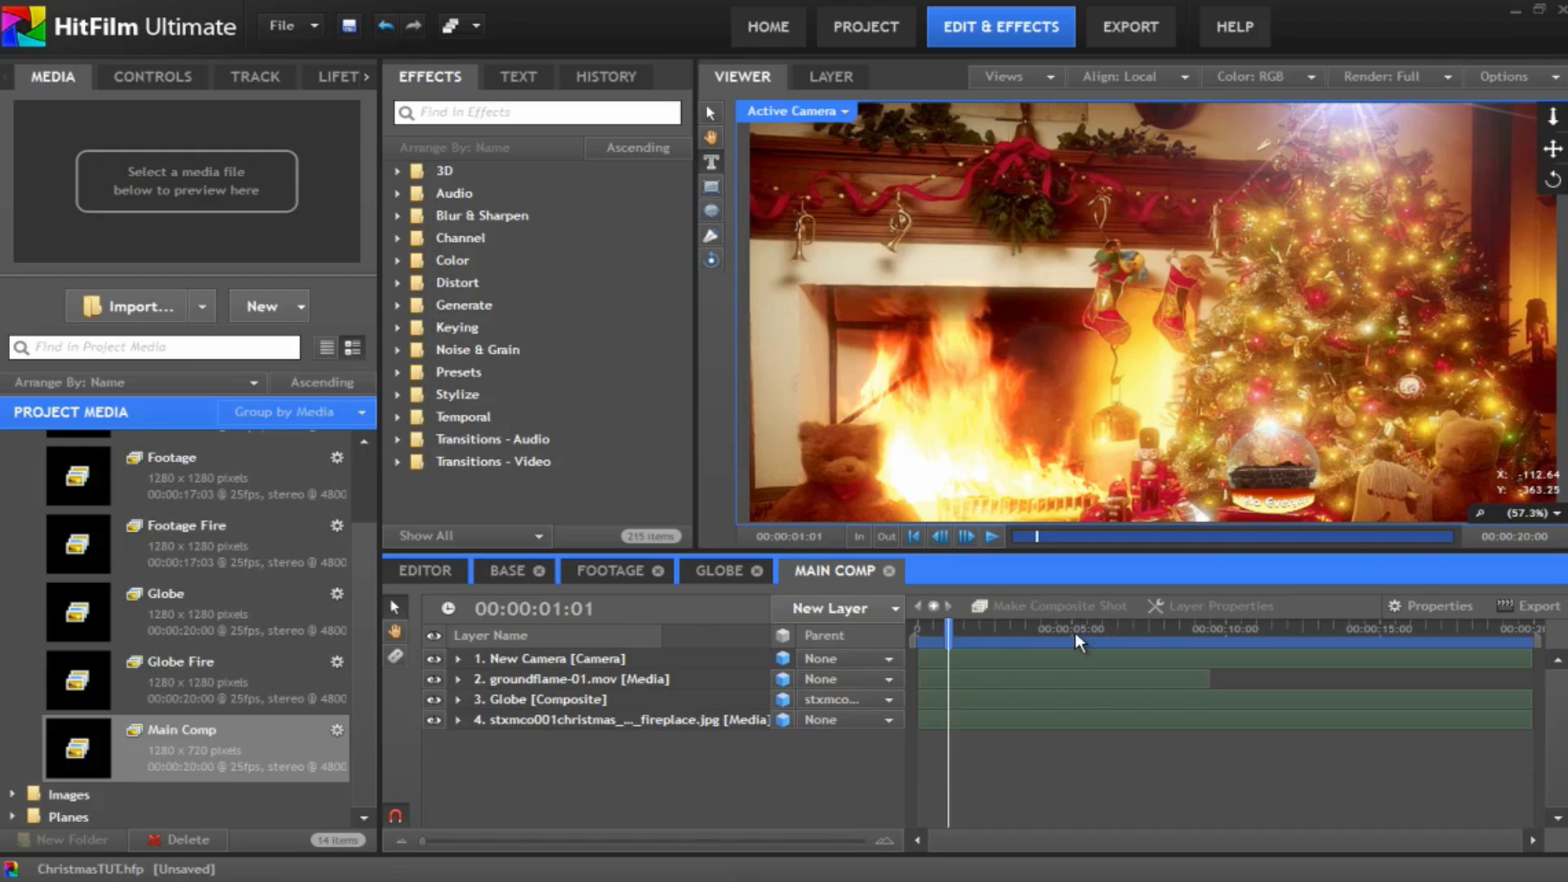
left_click(666, 660)
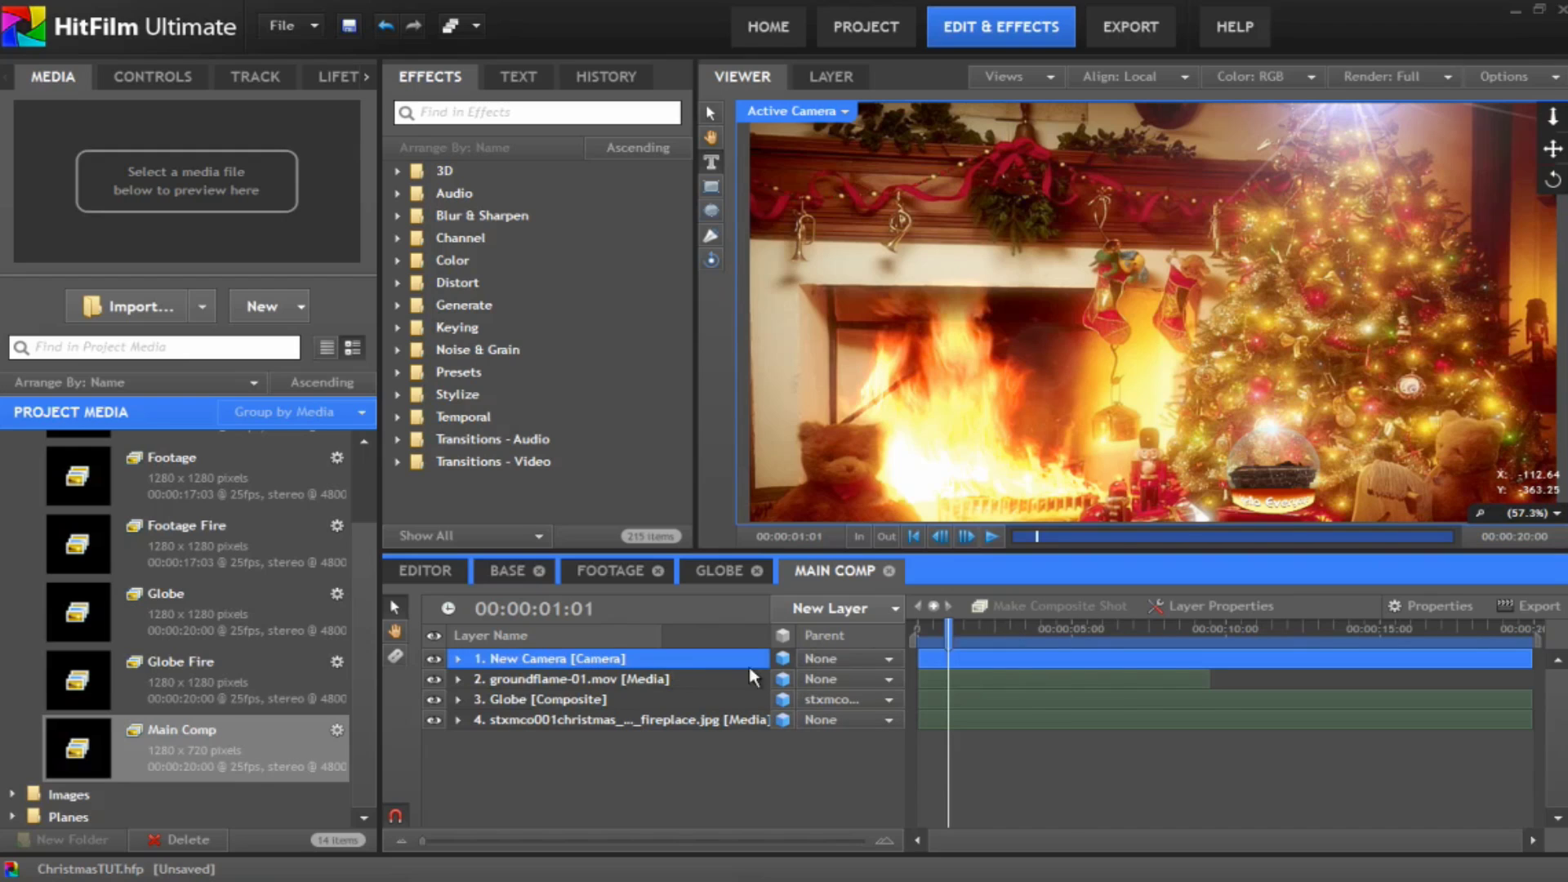
left_click(1071, 626)
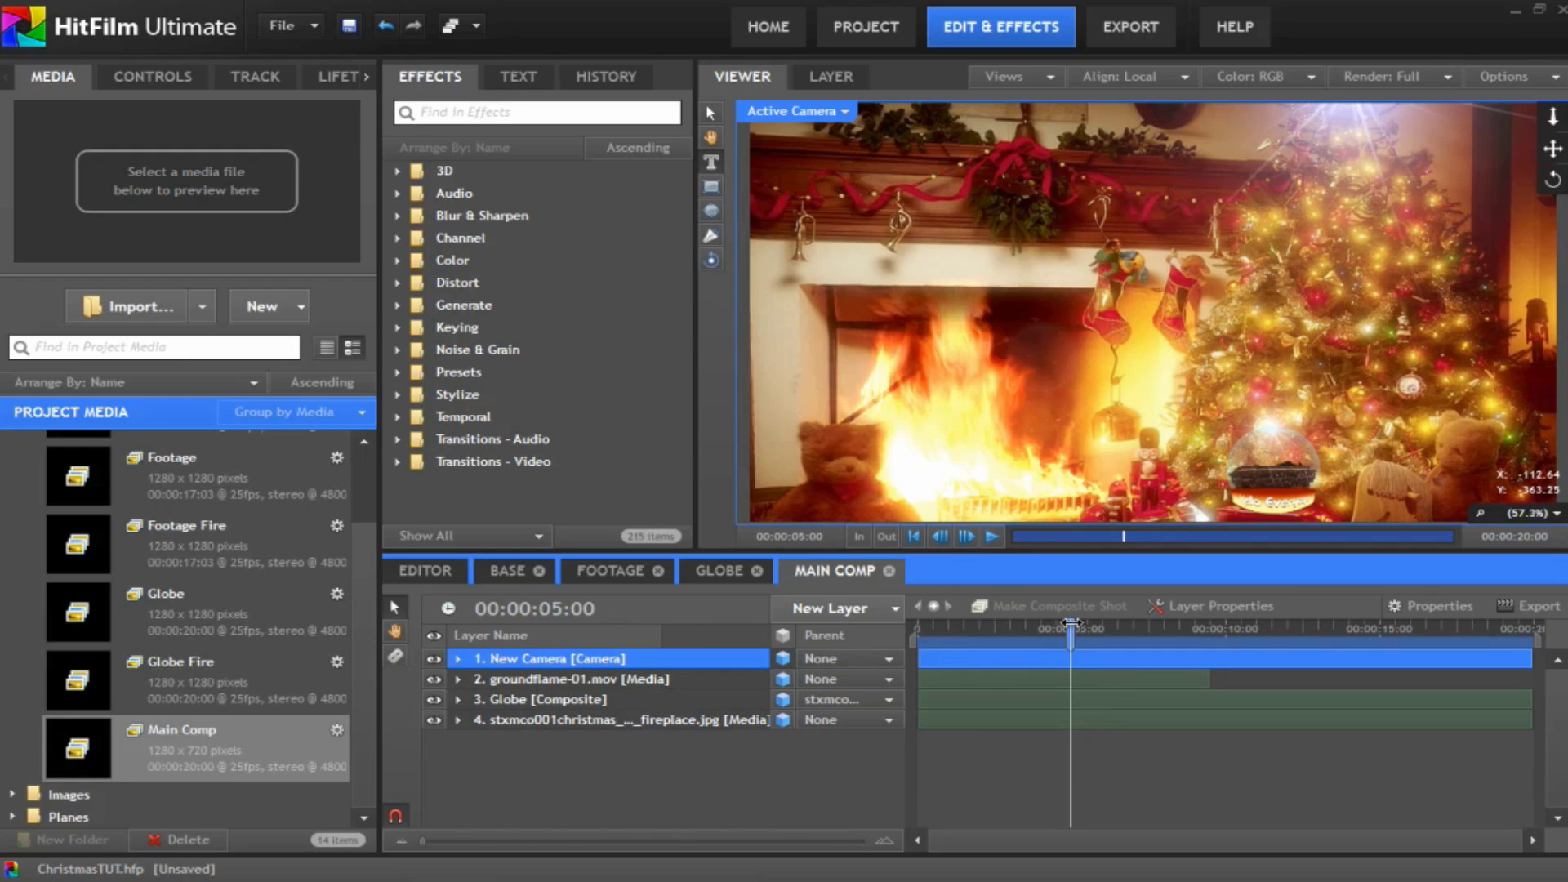
left_click(1156, 627)
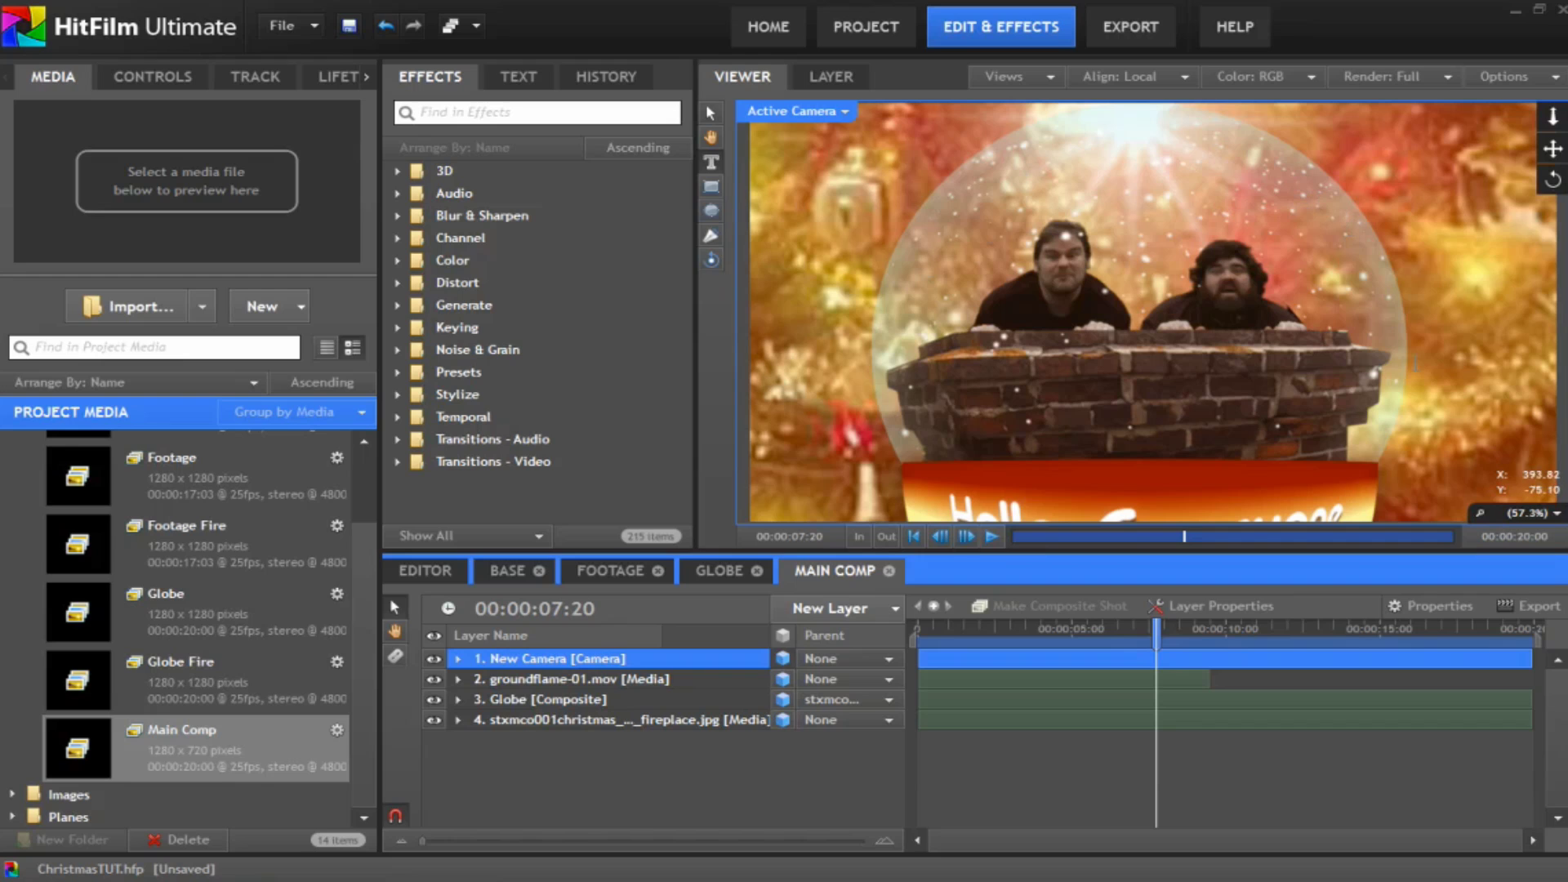
left_click(1284, 628)
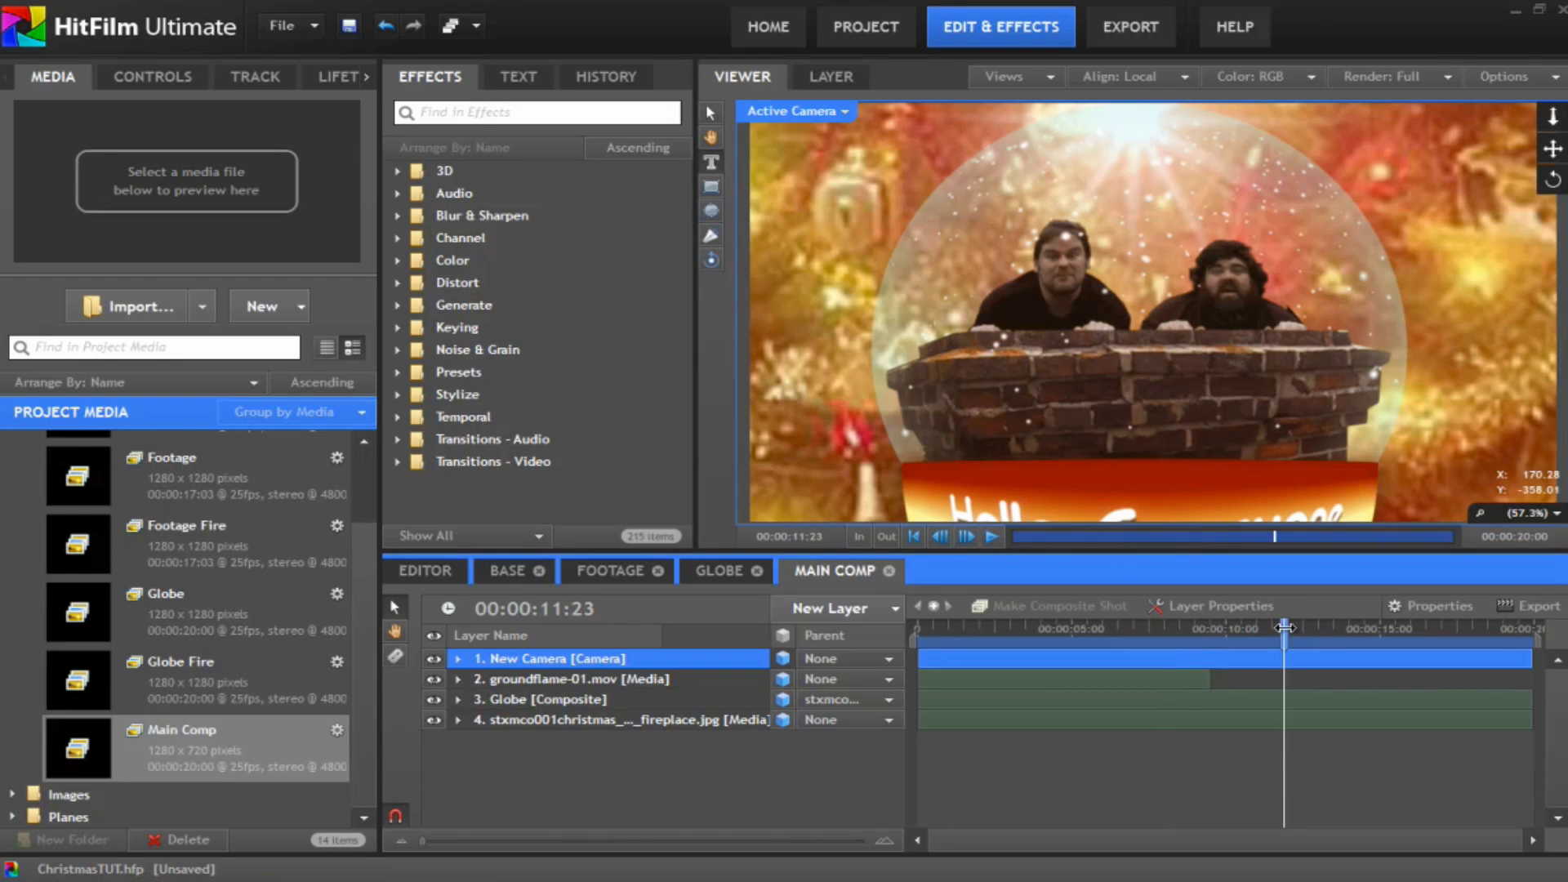
left_click(1183, 628)
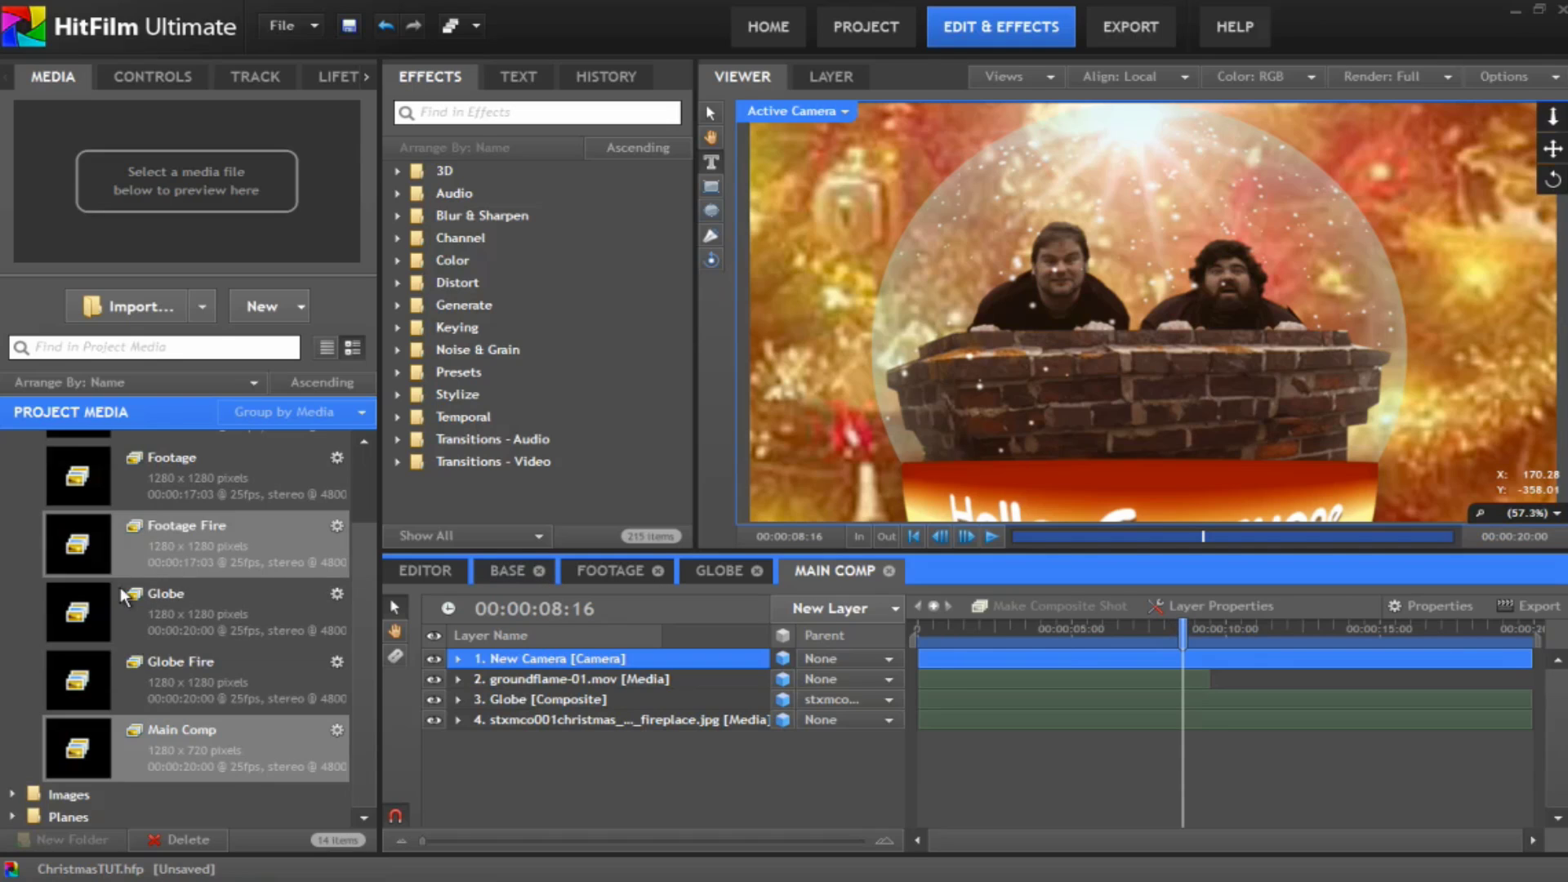
Step: Open the Globe Fire composite and scrub from 00:00:04:05 to preview the flames inside the globe
double_click(90, 664)
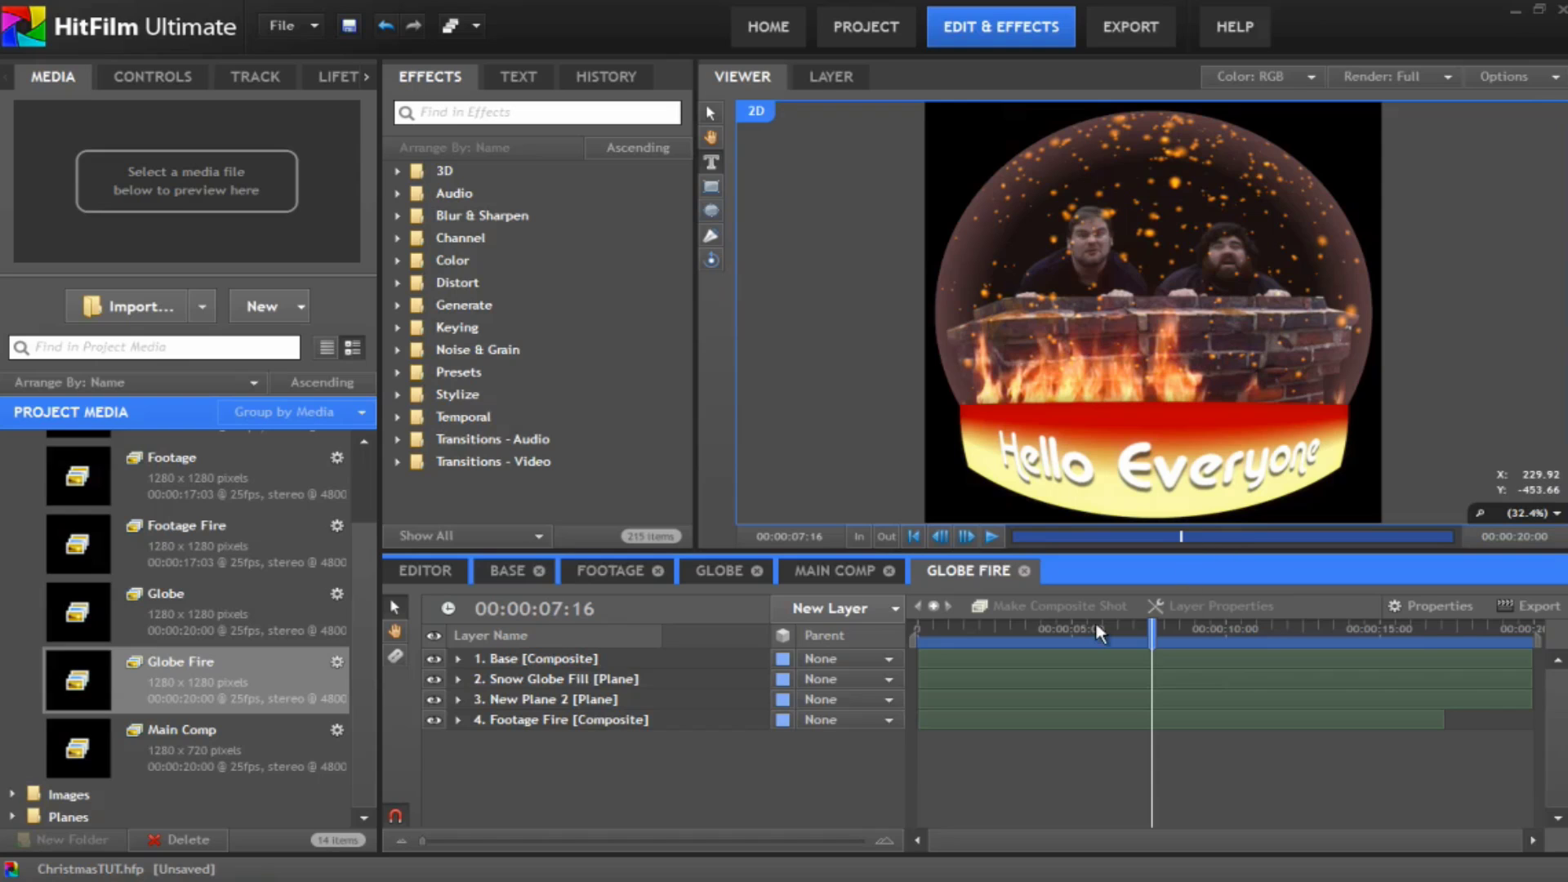
left_click(1046, 626)
left_click_drag(1046, 626, 1096, 625)
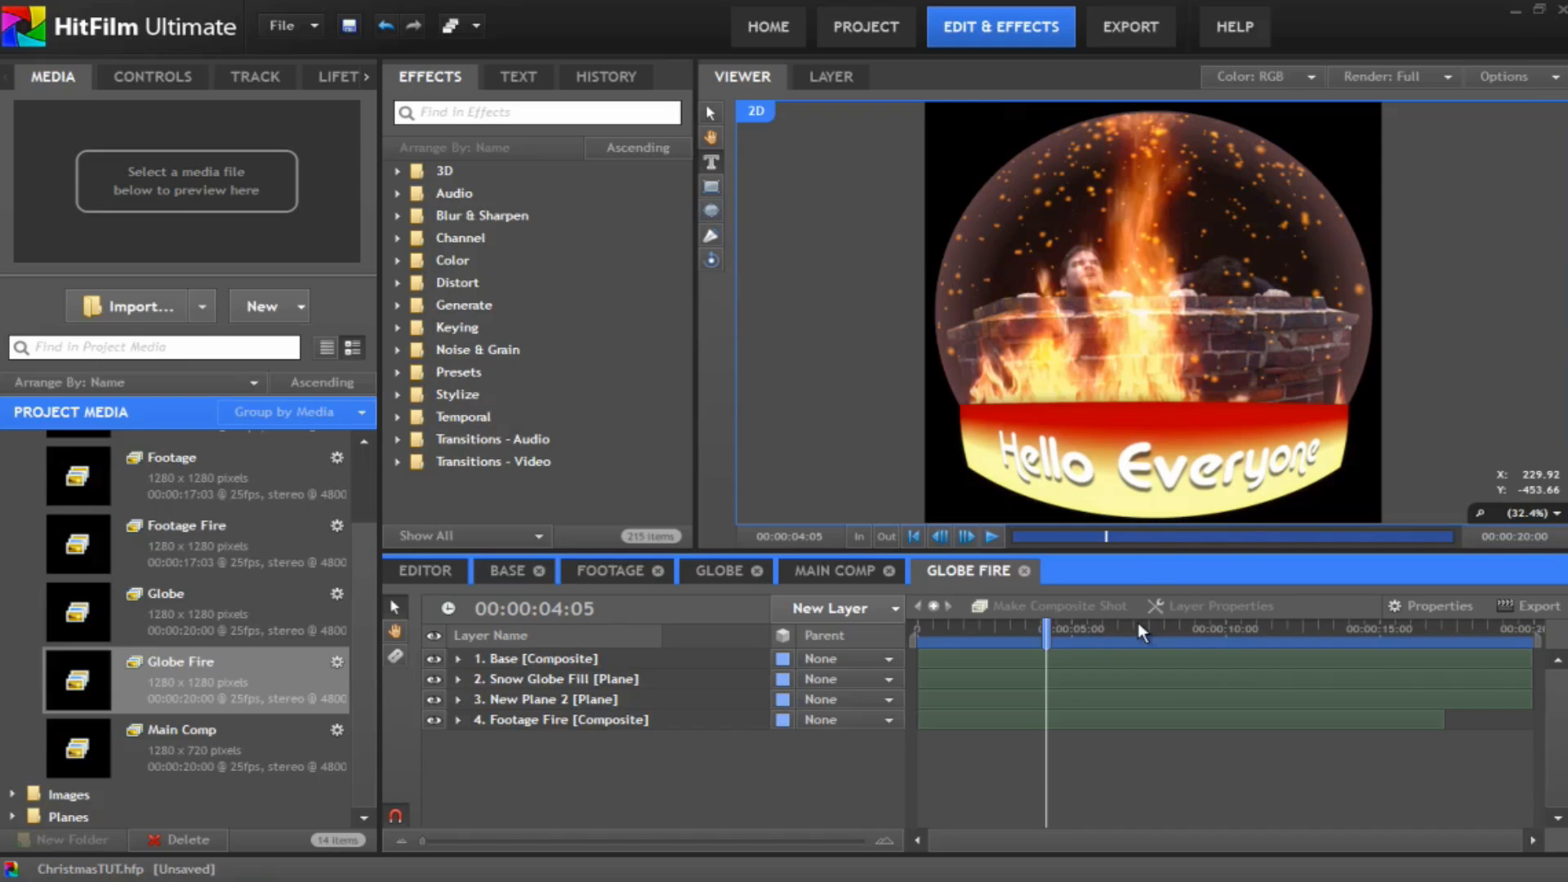